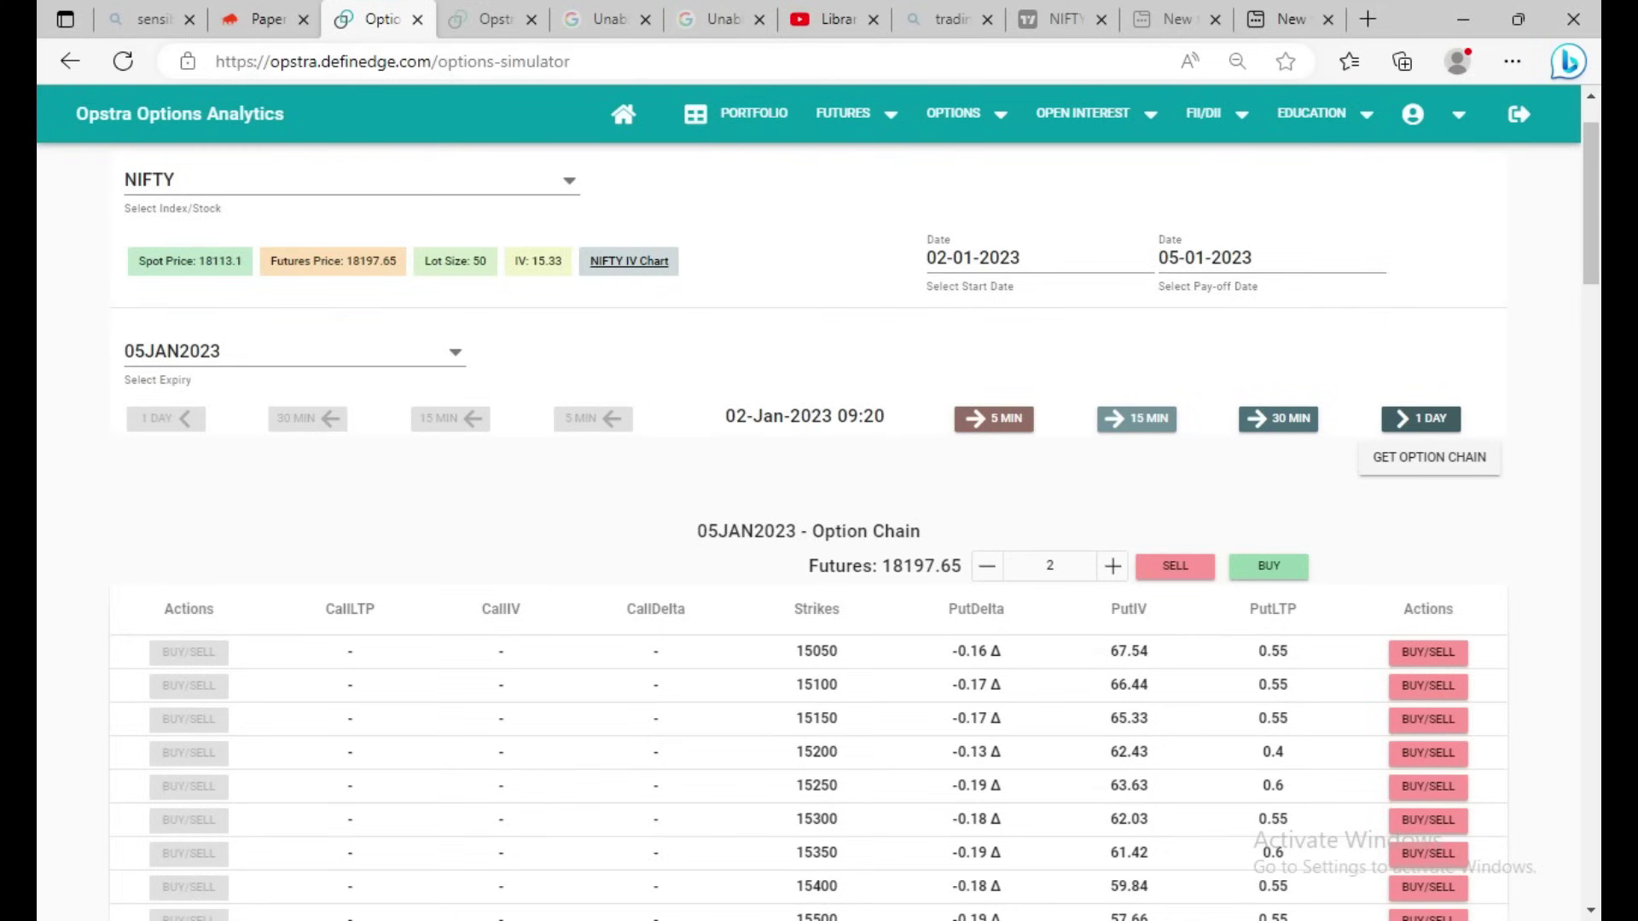
Switch to the Excel trade log and review the 02-Jan-23 Target 1, Target 2, Profit and Loss cells, ending on Target 1
click(1588, 368)
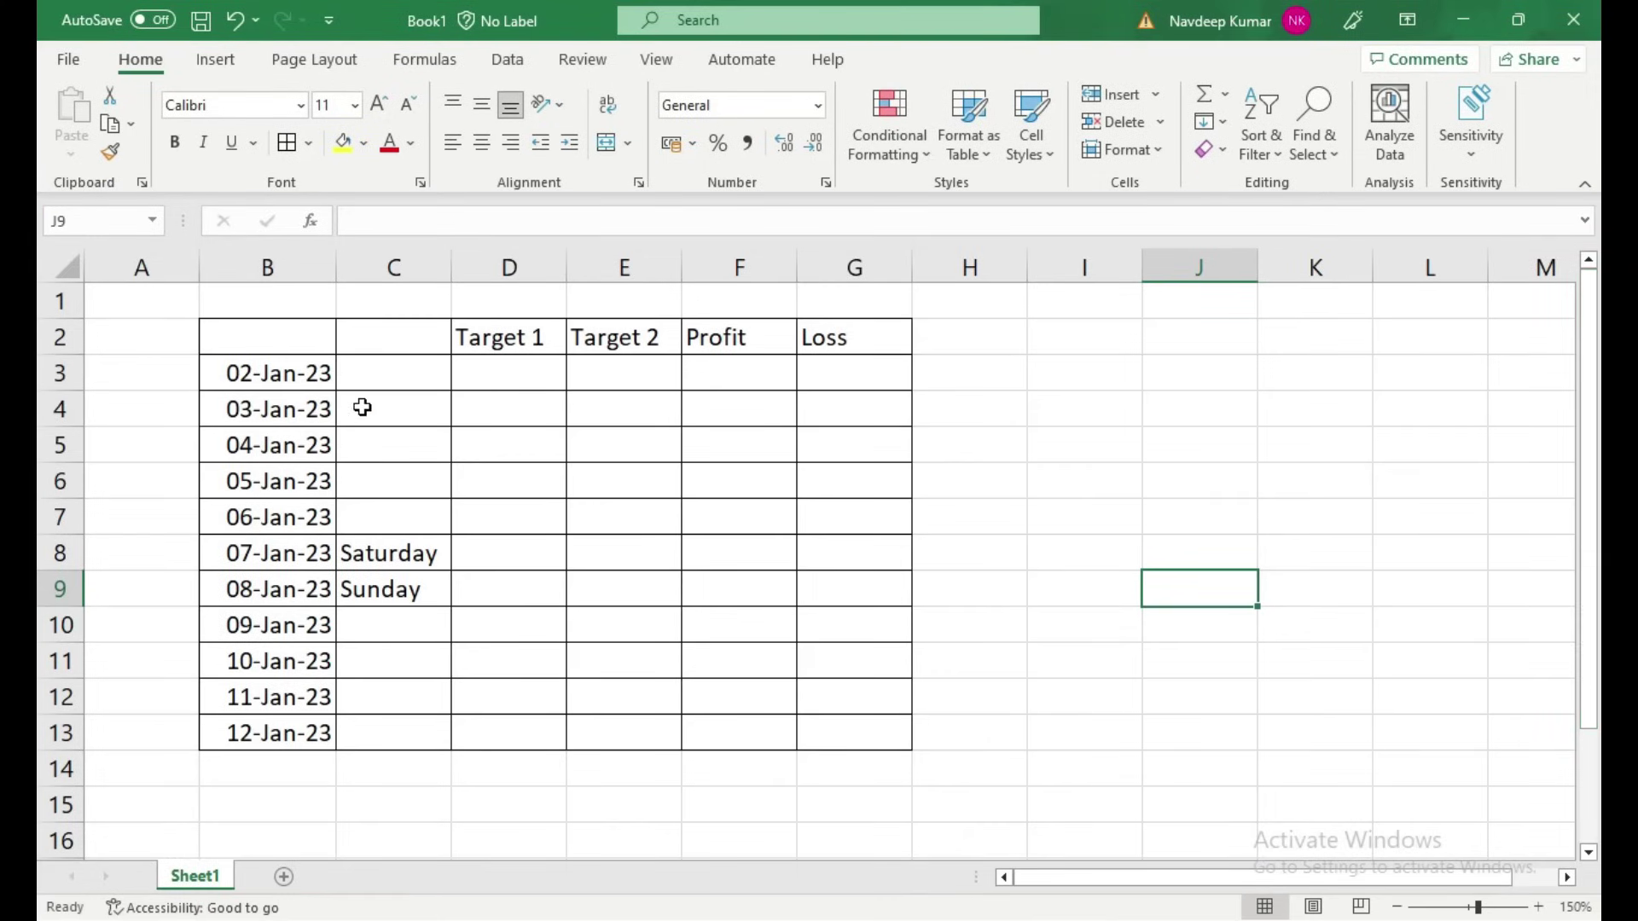
click(492, 375)
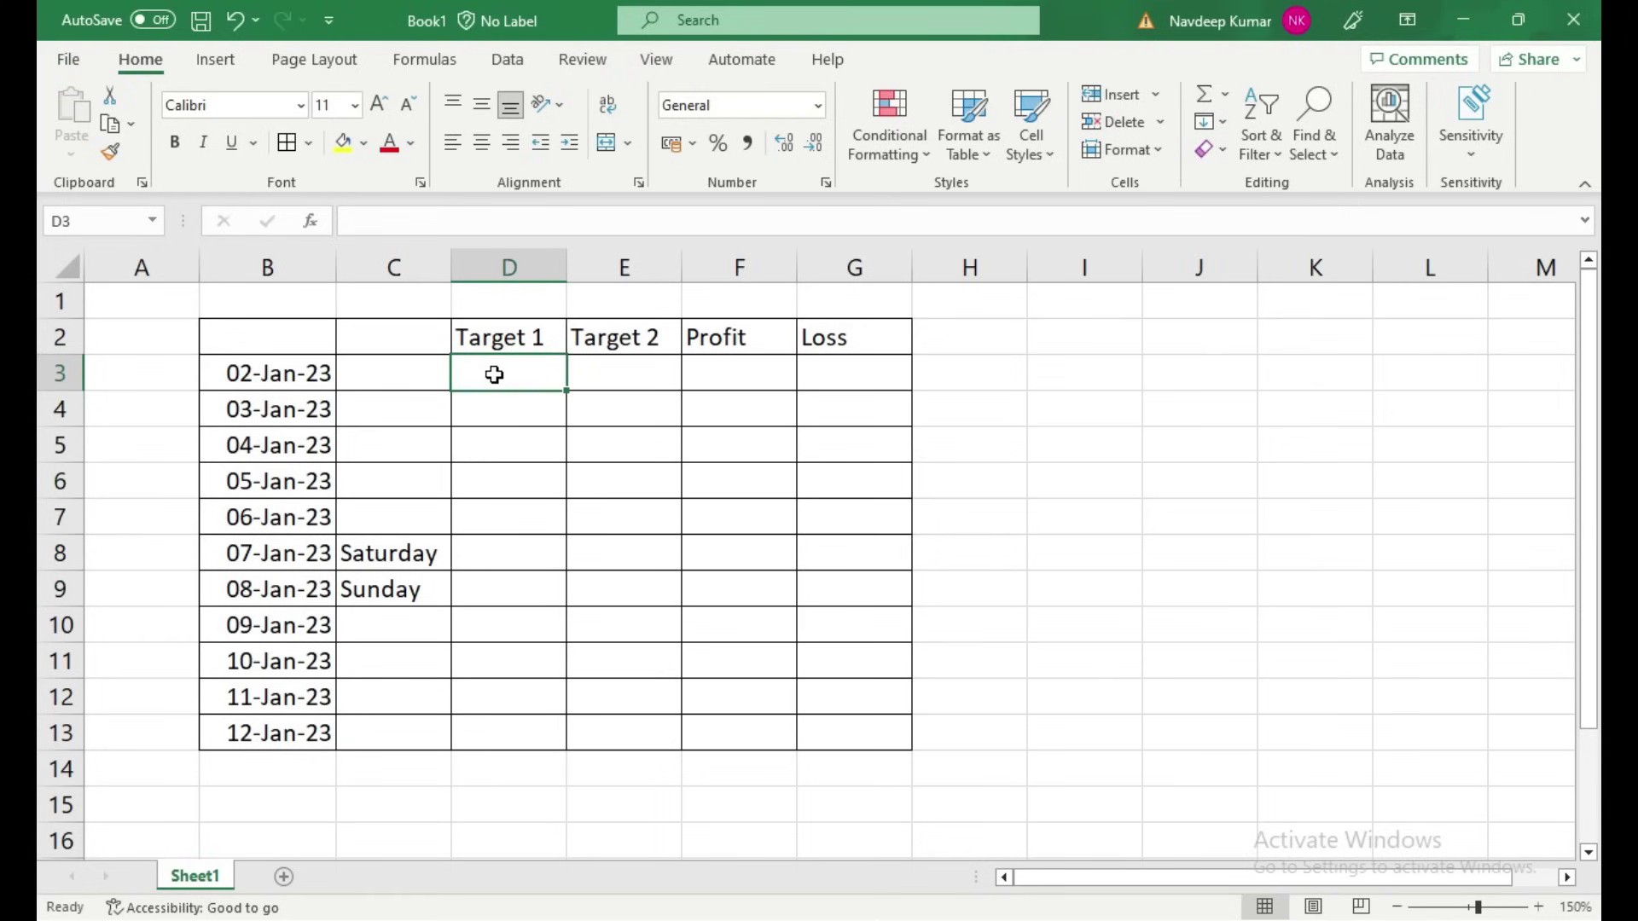
click(594, 376)
click(735, 375)
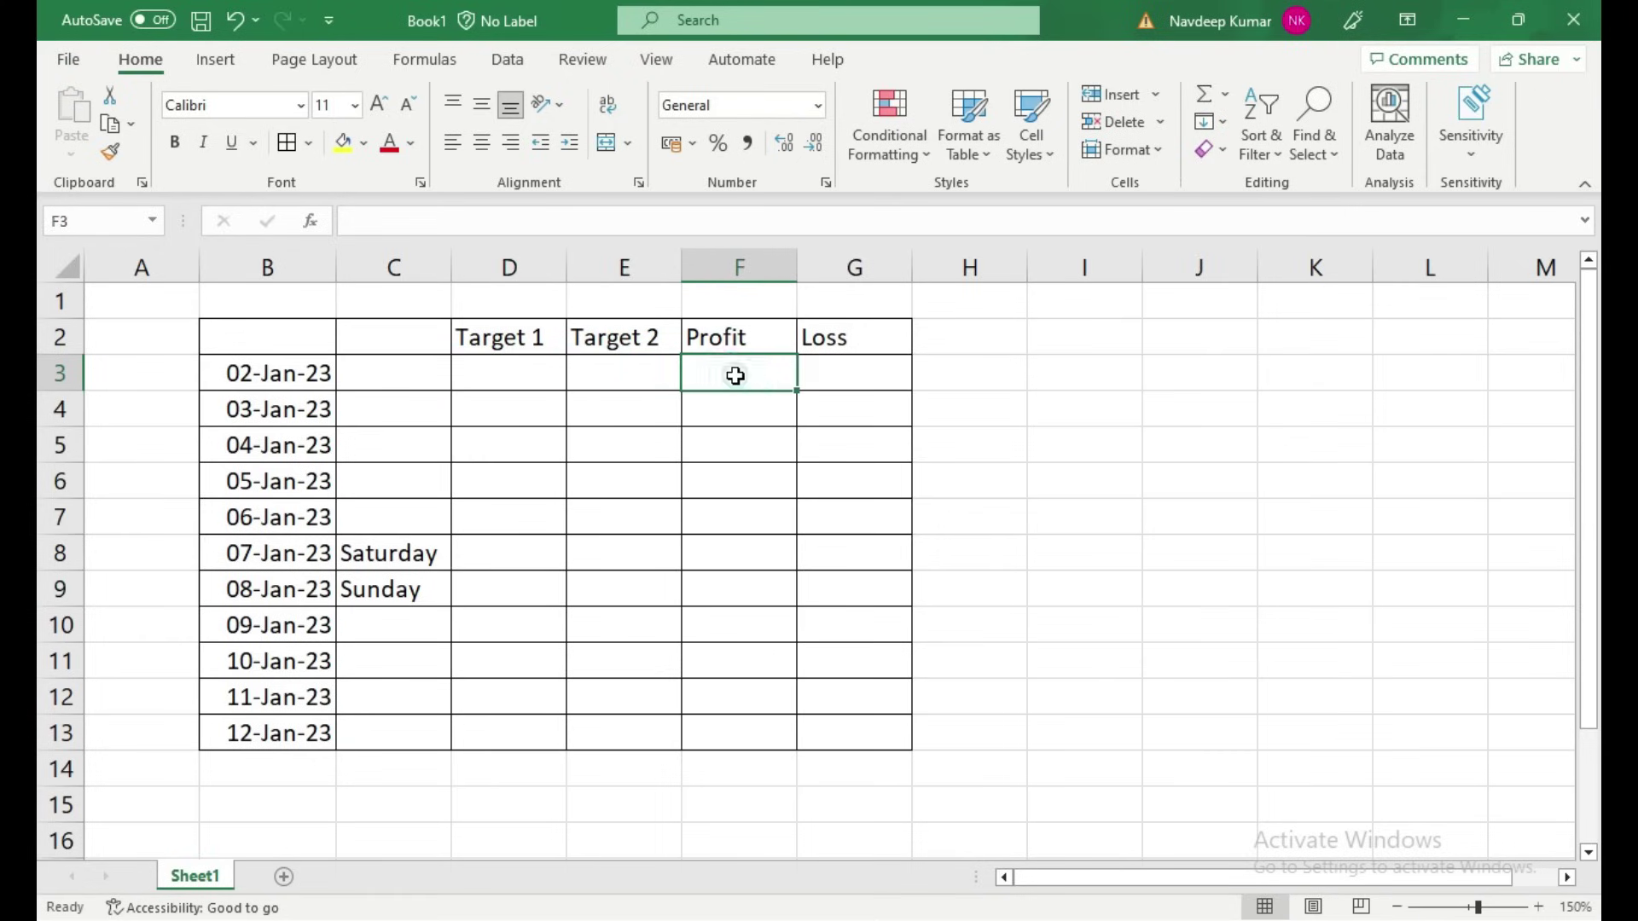
click(862, 380)
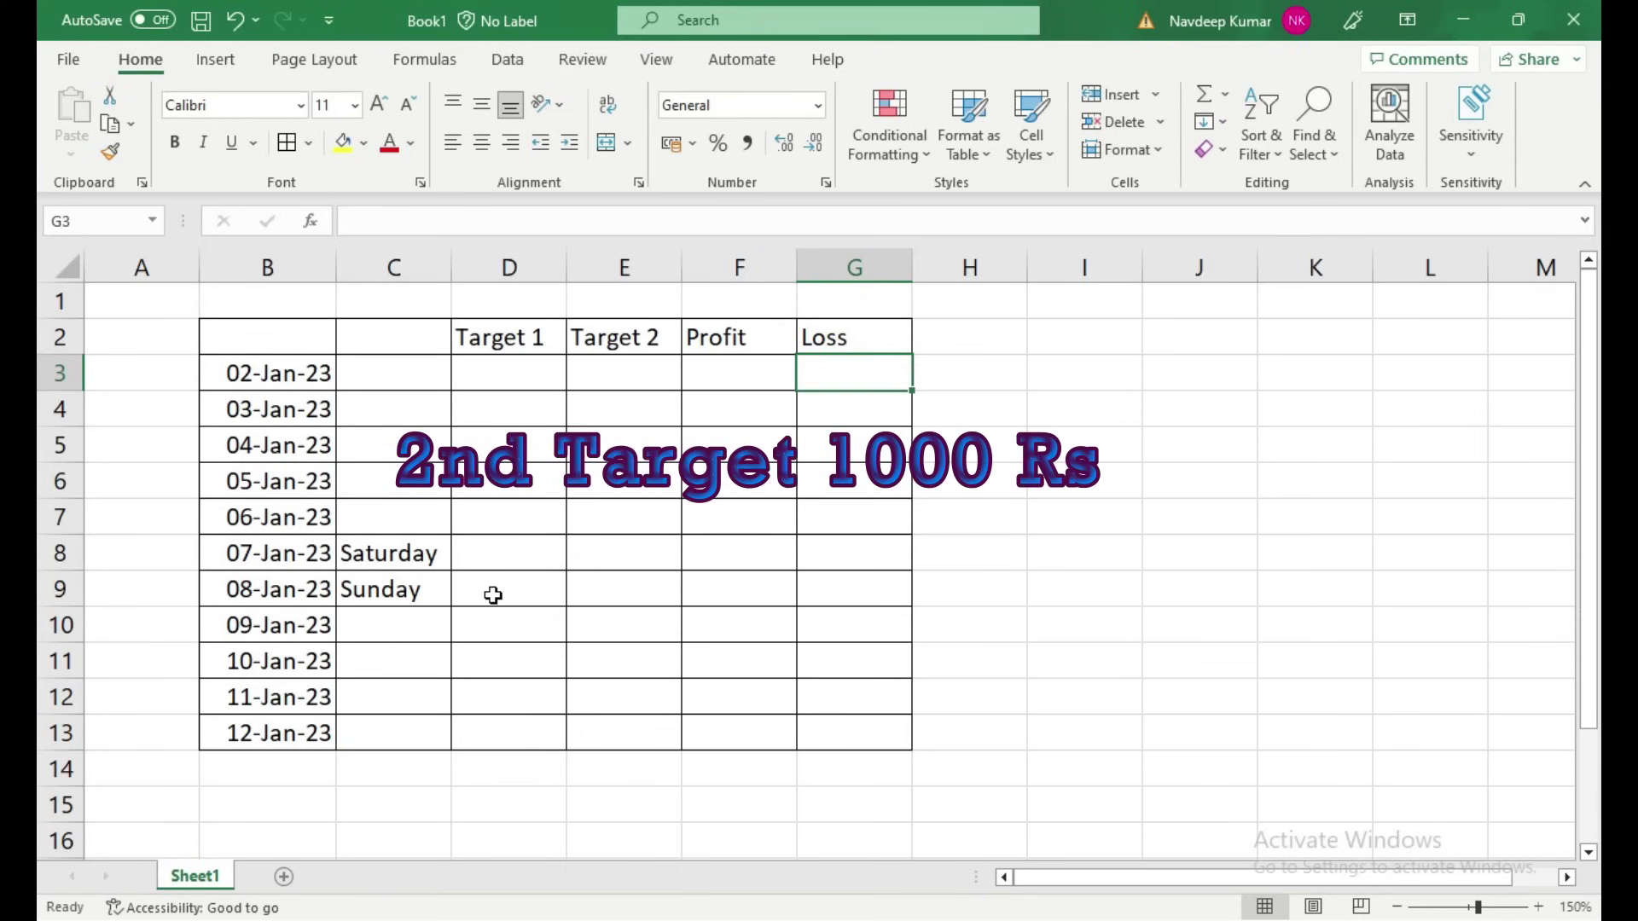
click(517, 373)
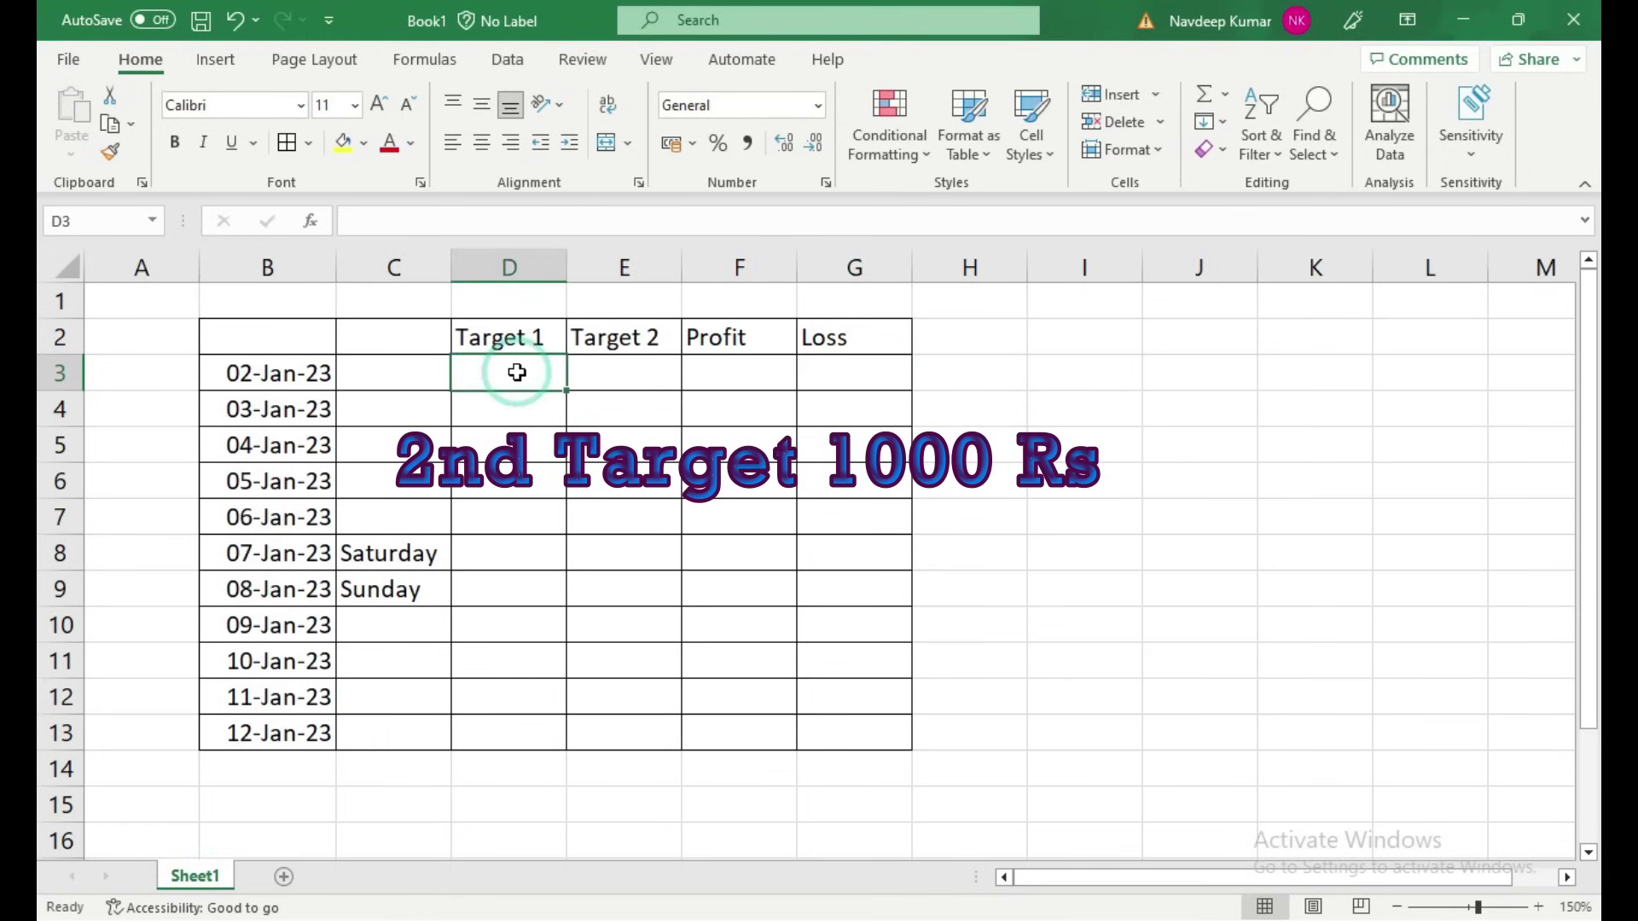
Return to the Opstra options simulator and advance the NIFTY simulation to 02-Jan-2023 09:30 in 5-minute increments, loading the option chain each time
click(1471, 20)
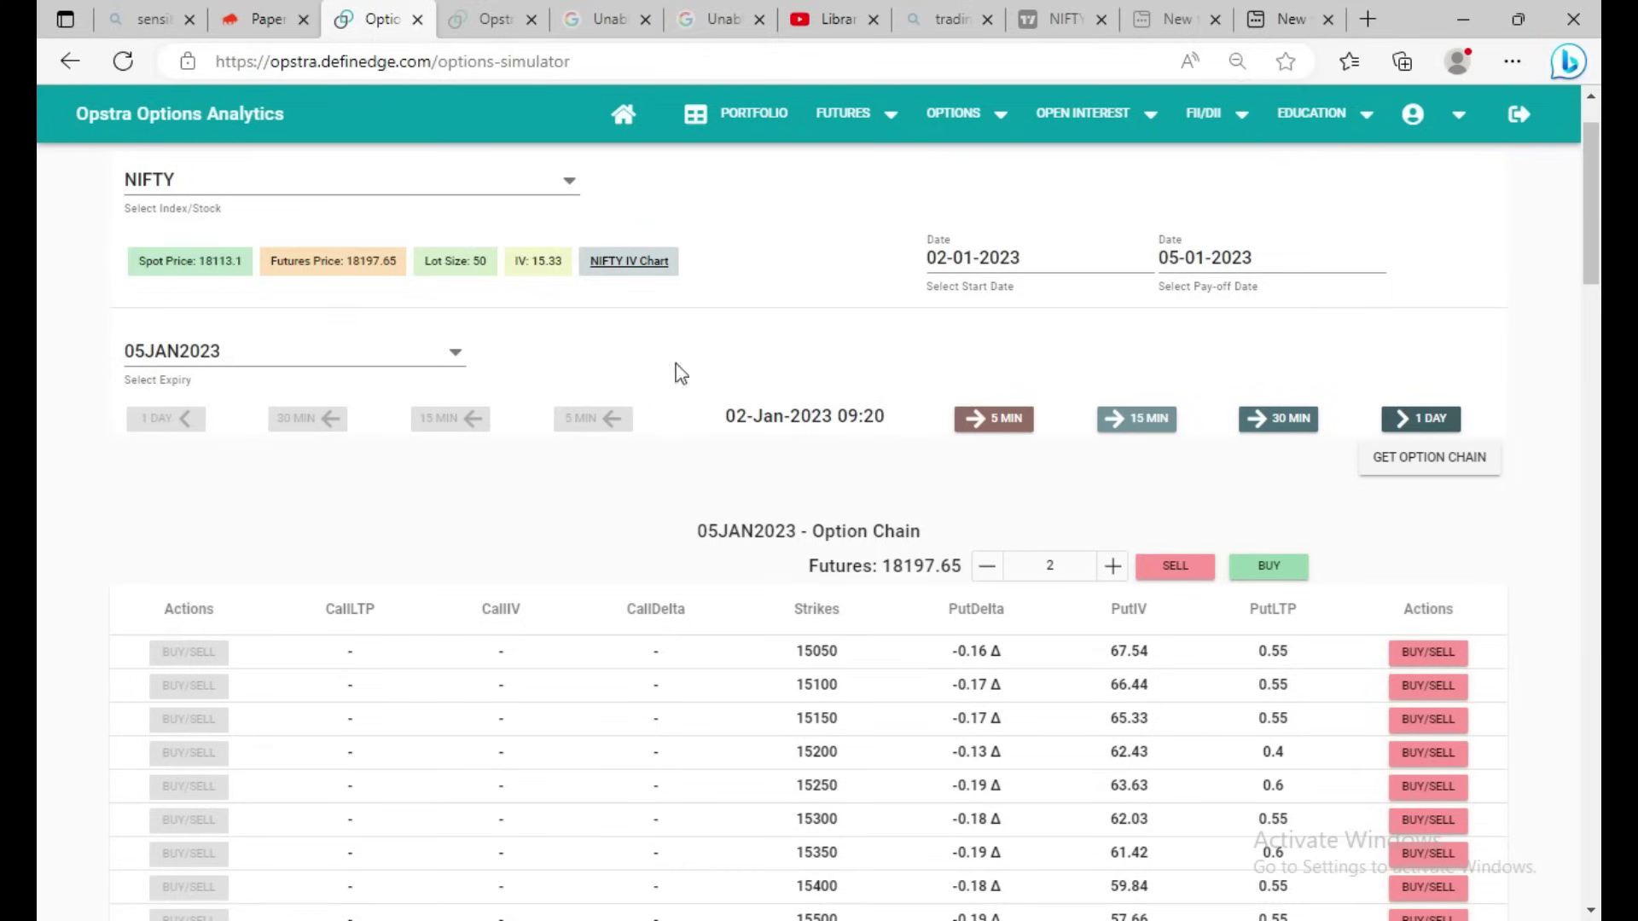
click(993, 420)
click(1409, 560)
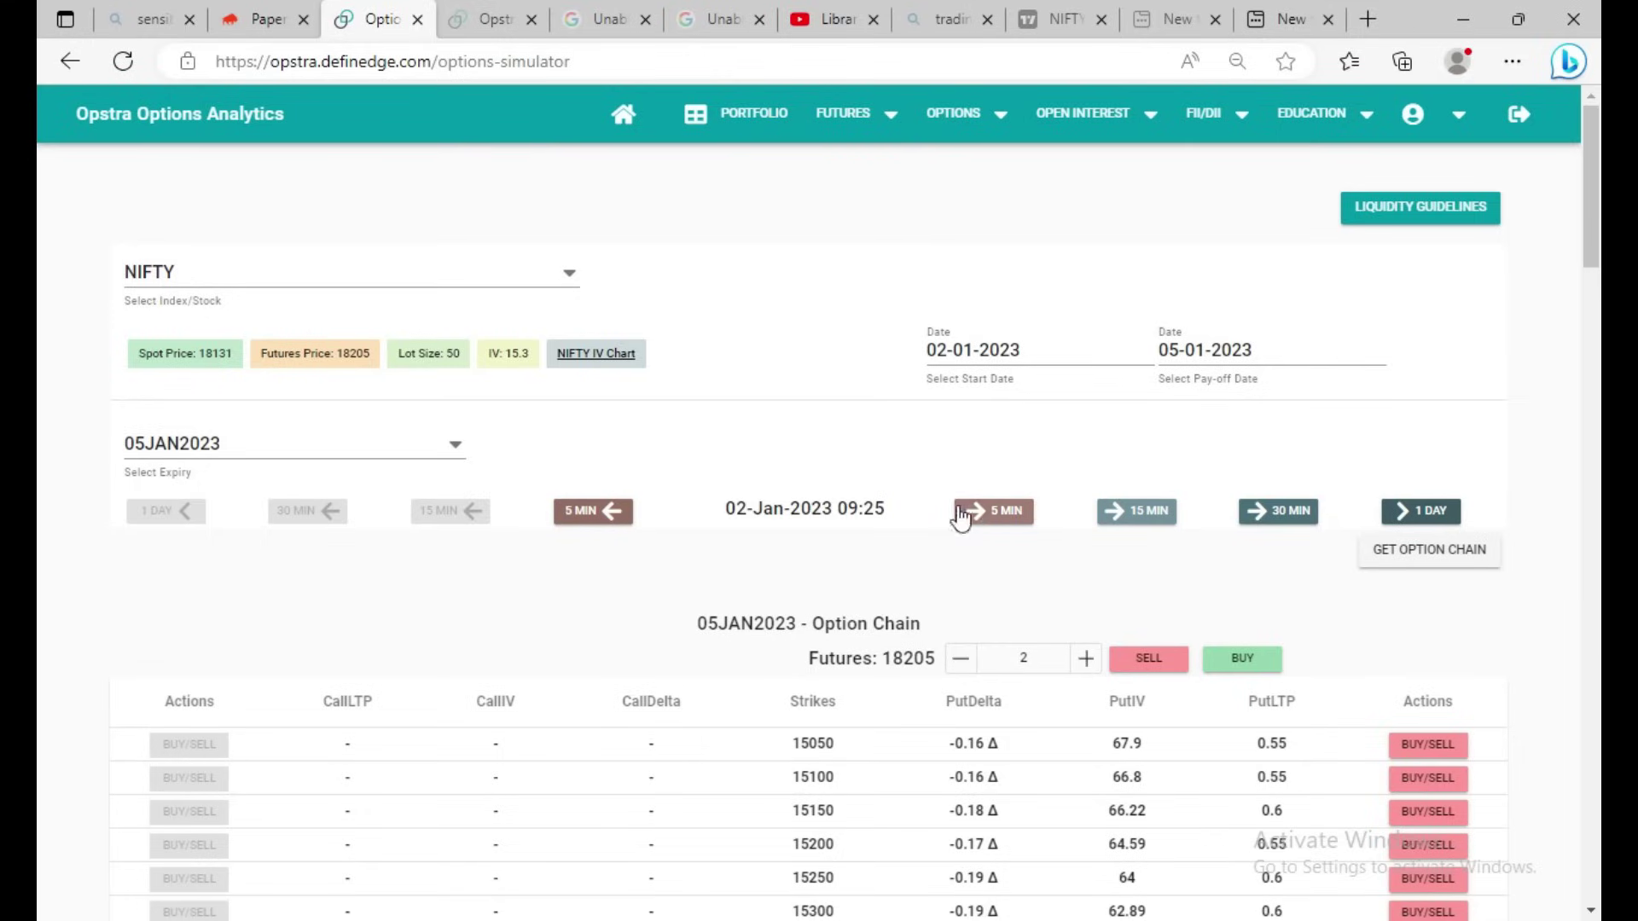
click(998, 512)
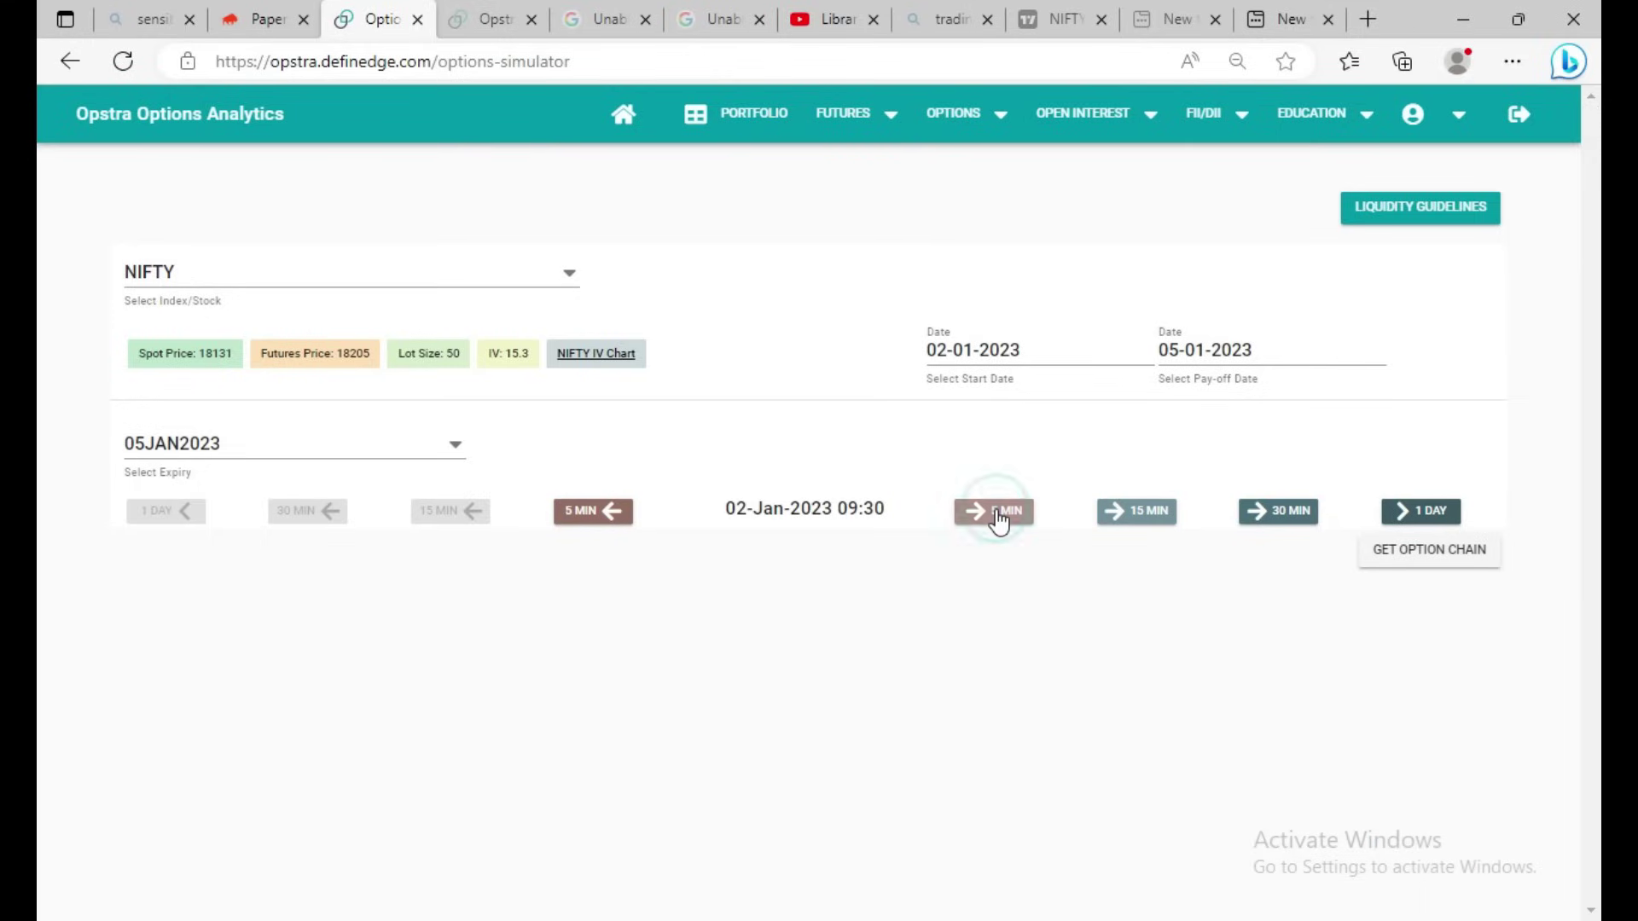
click(1416, 554)
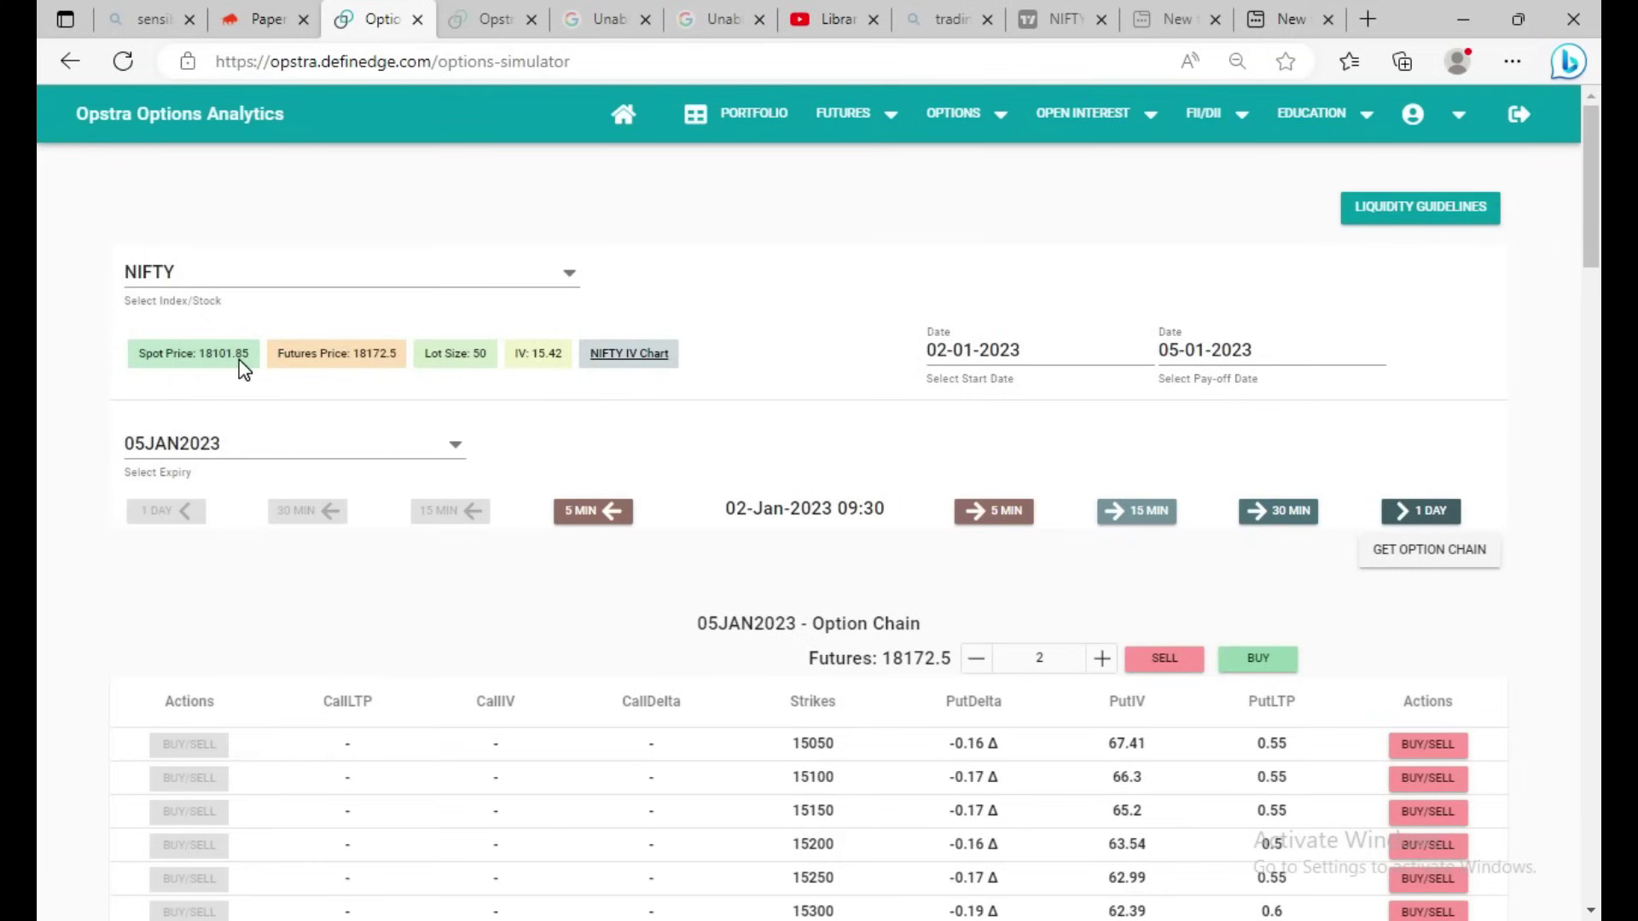
Add buy positions of 2 lots each for the 05JAN2023 18100 call and 18100 put
scroll(819, 559, down, 12)
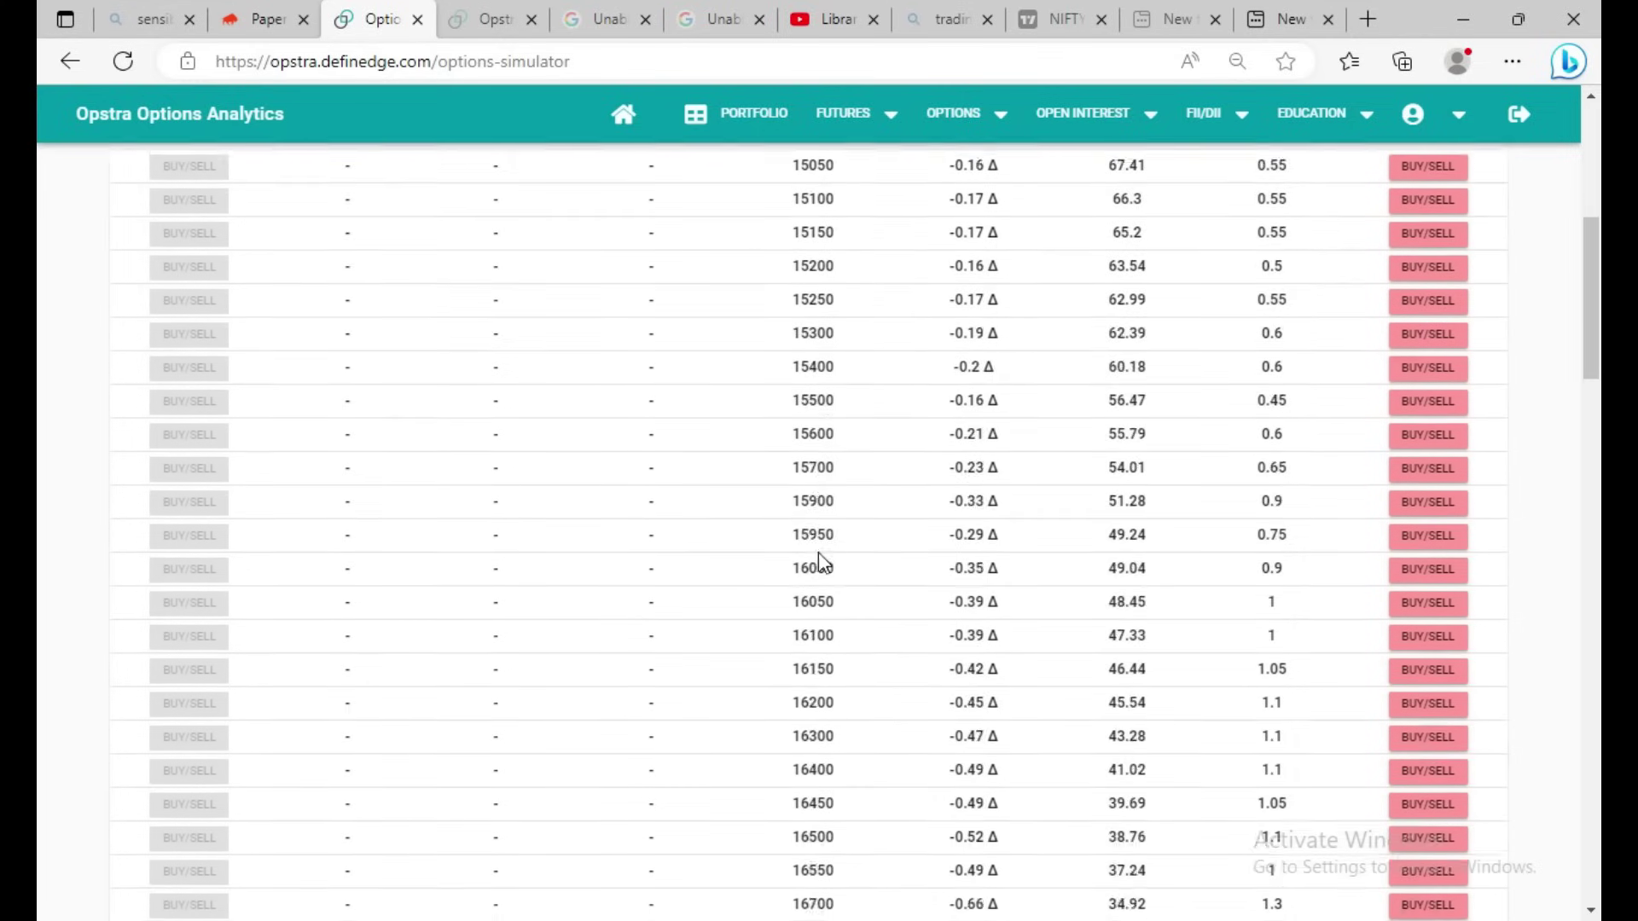
scroll(817, 553, down, 10)
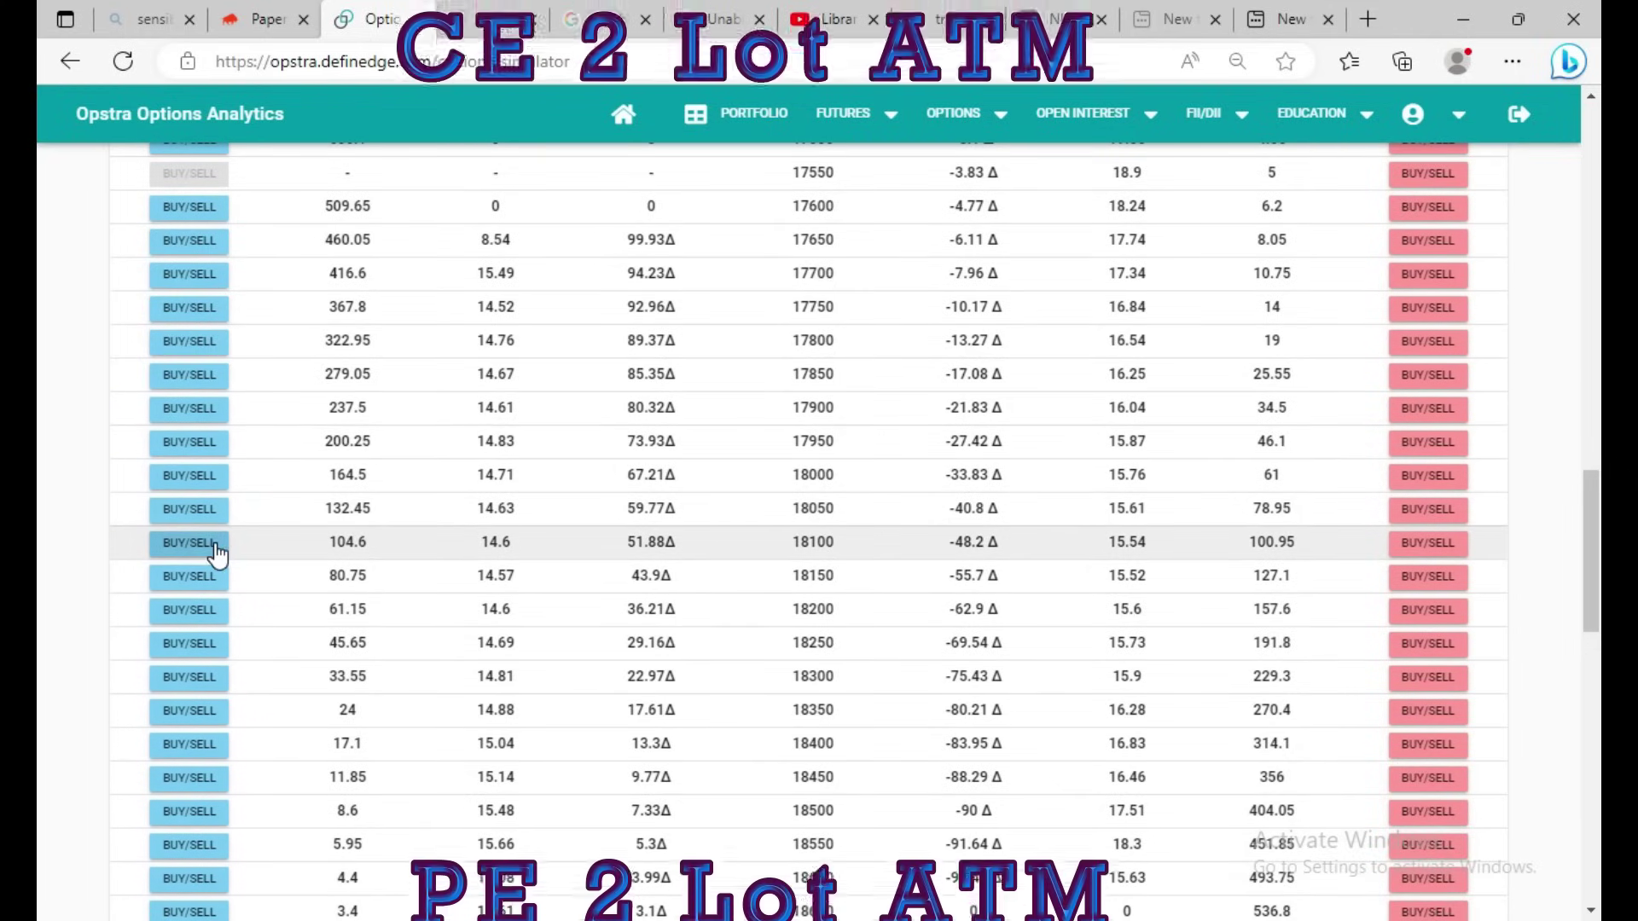
click(188, 544)
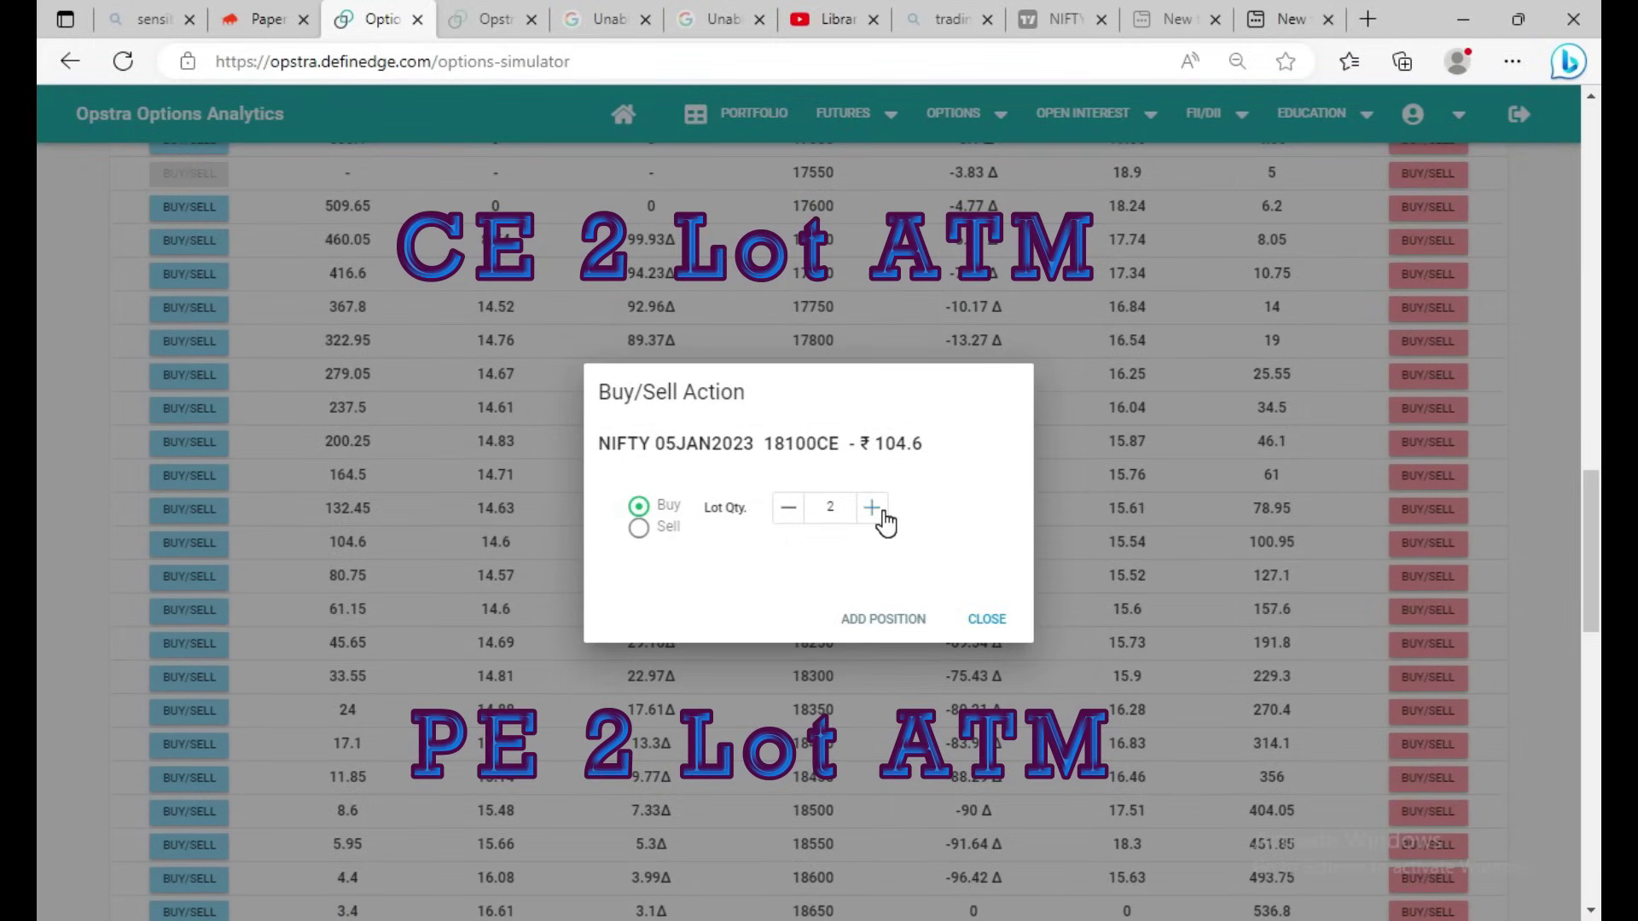
click(890, 628)
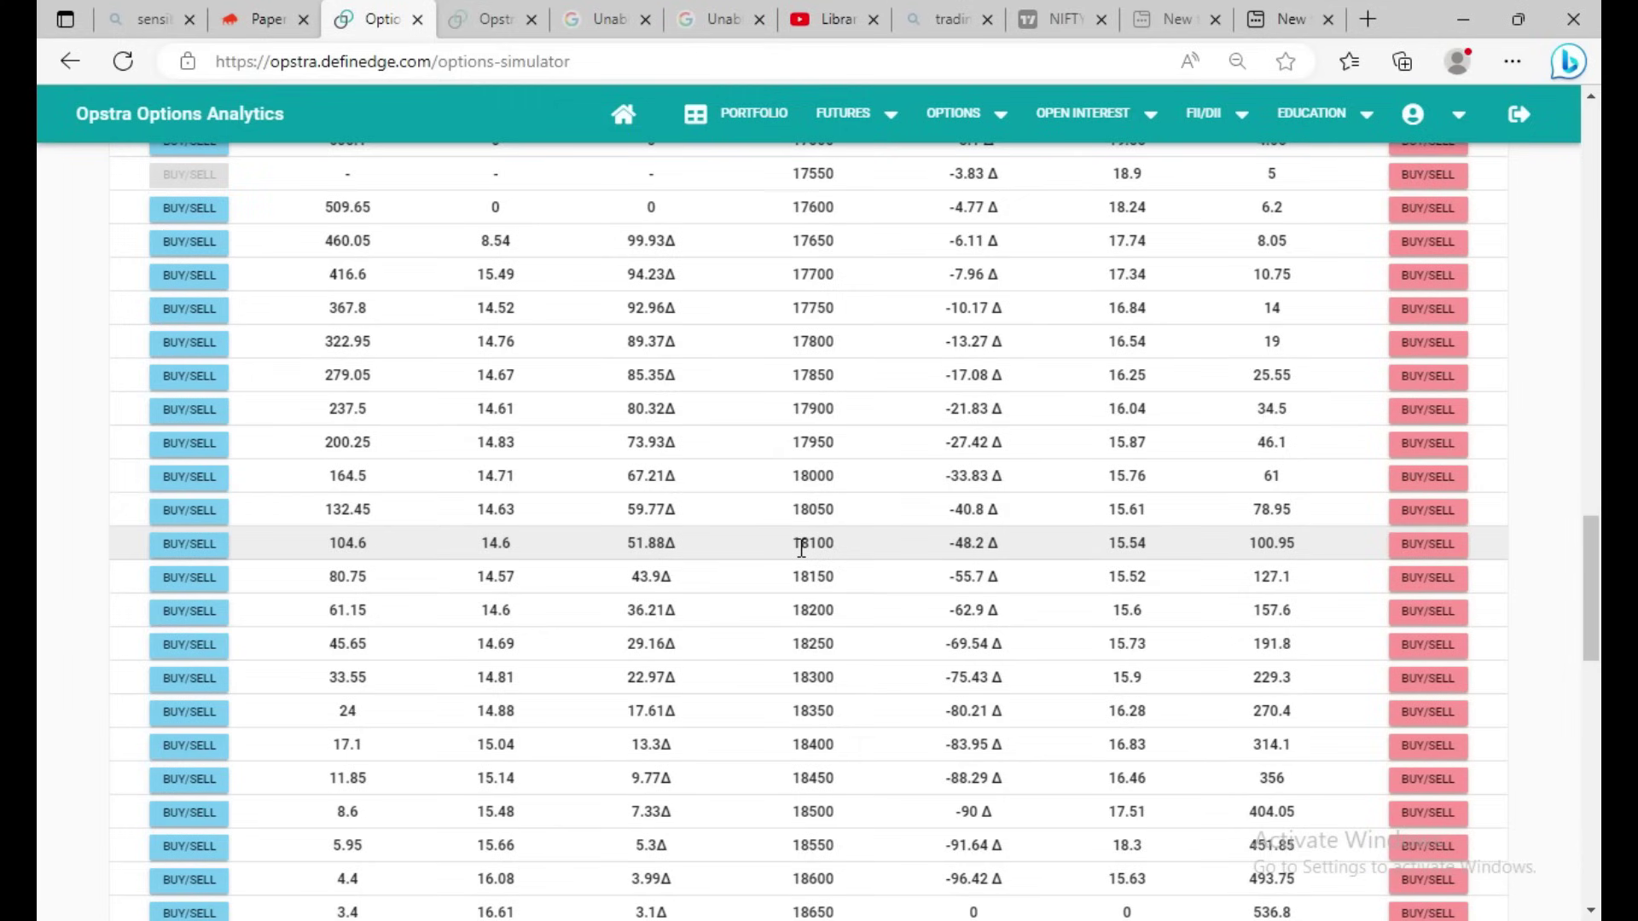
click(1437, 550)
click(877, 615)
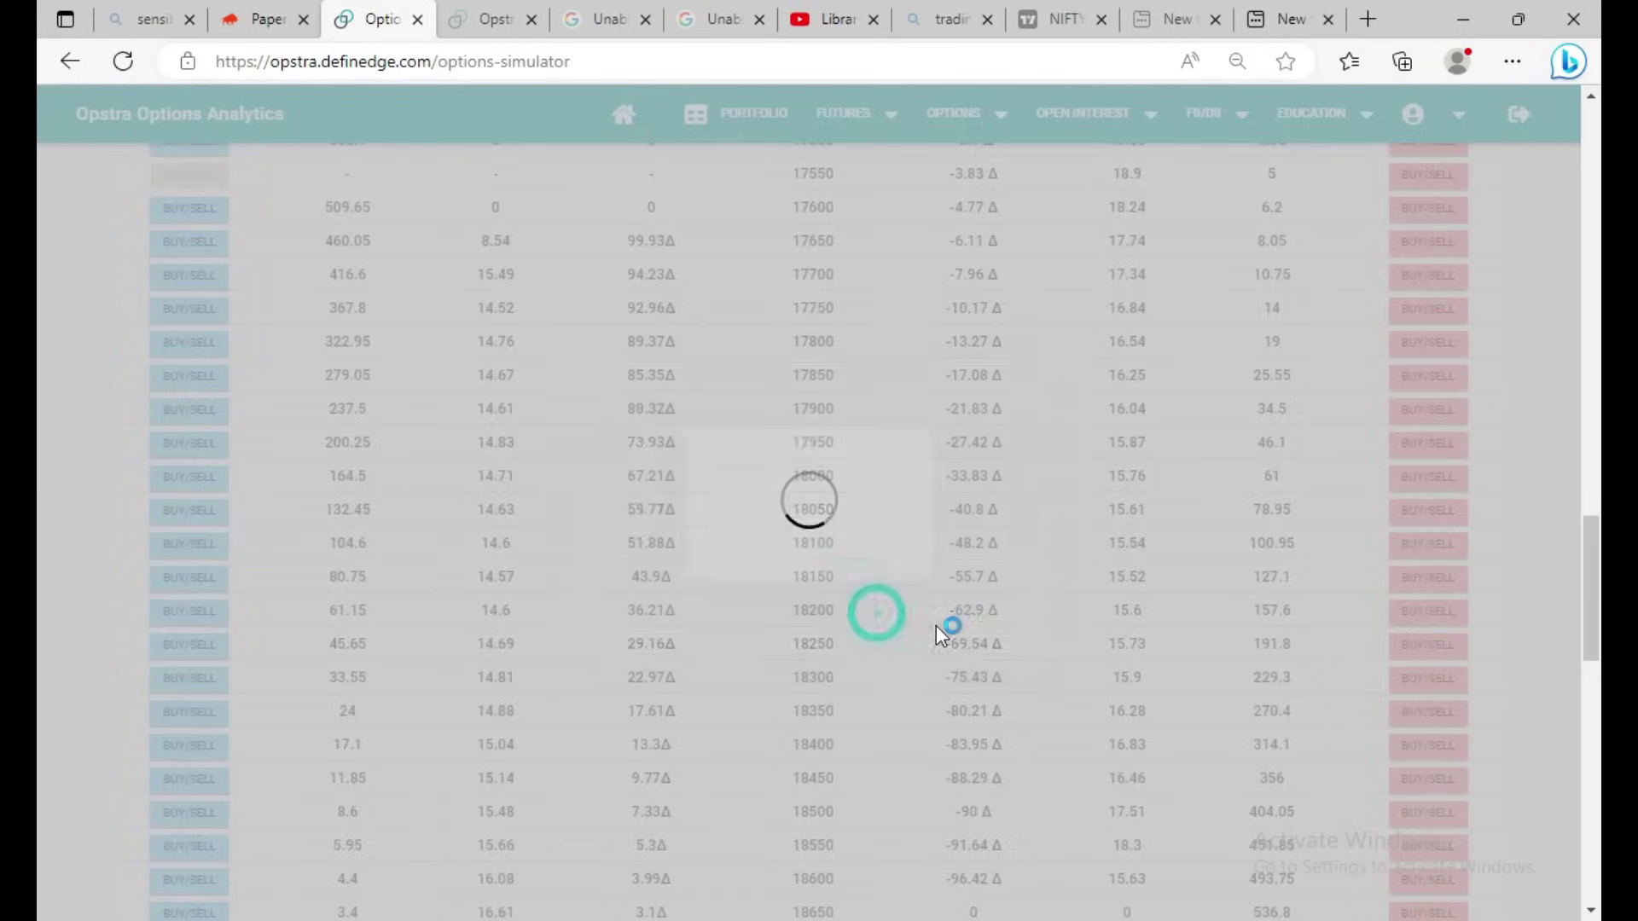
Advance the simulation to 02-Jan-2023 09:45 in 5-minute increments, checking the strategy positions' total PNL each time
scroll(942, 629, up, 15)
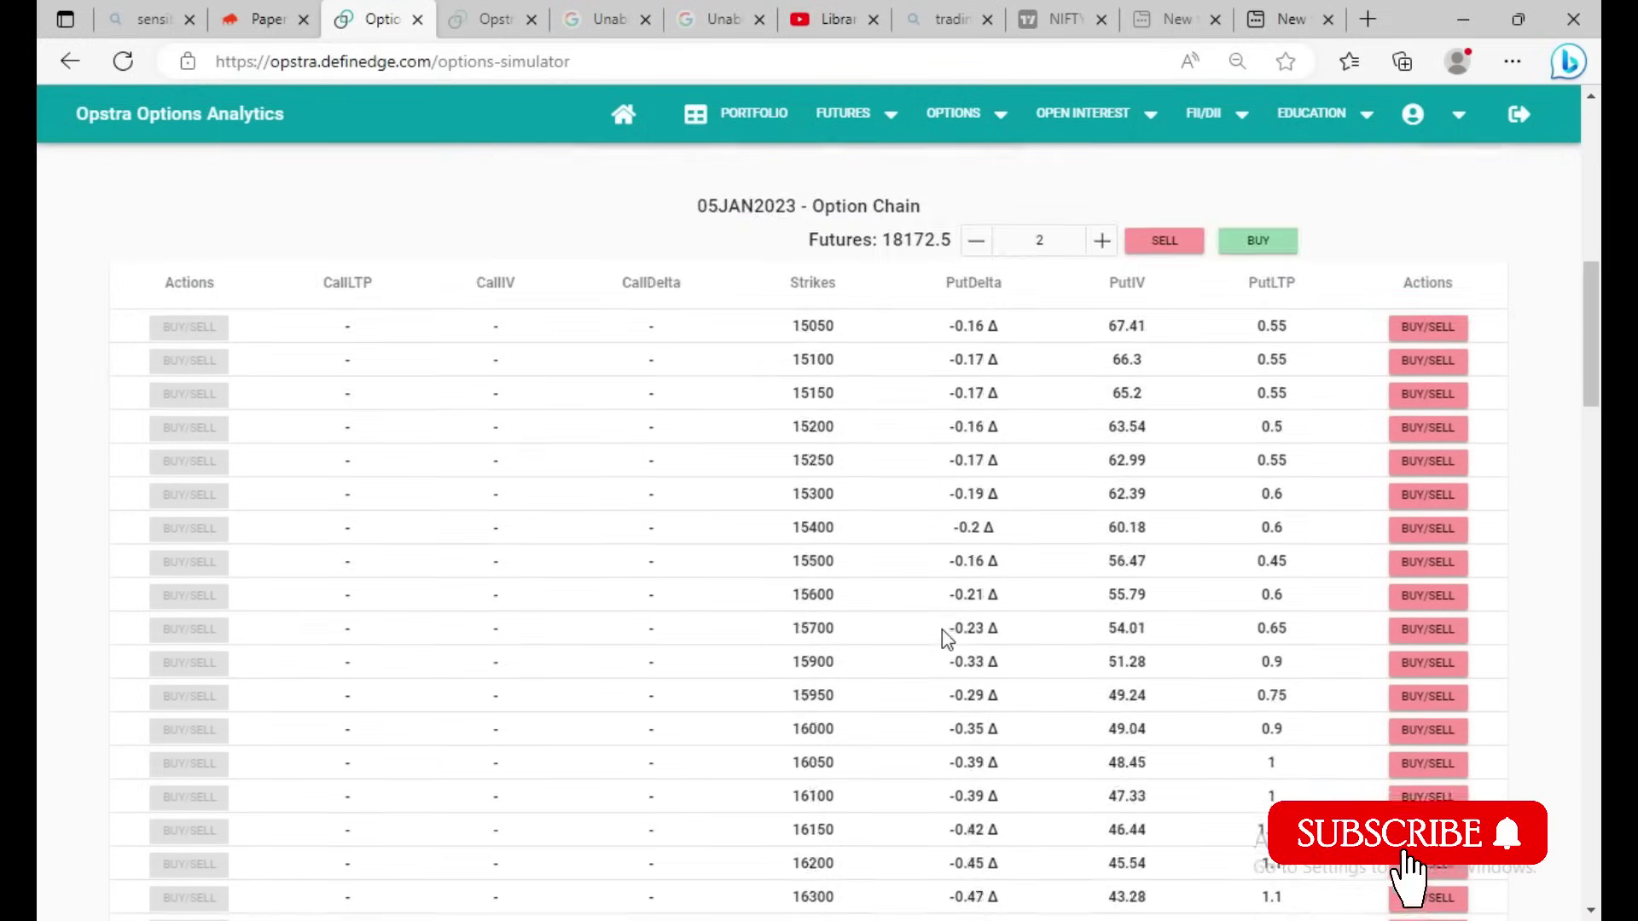
scroll(942, 629, up, 5)
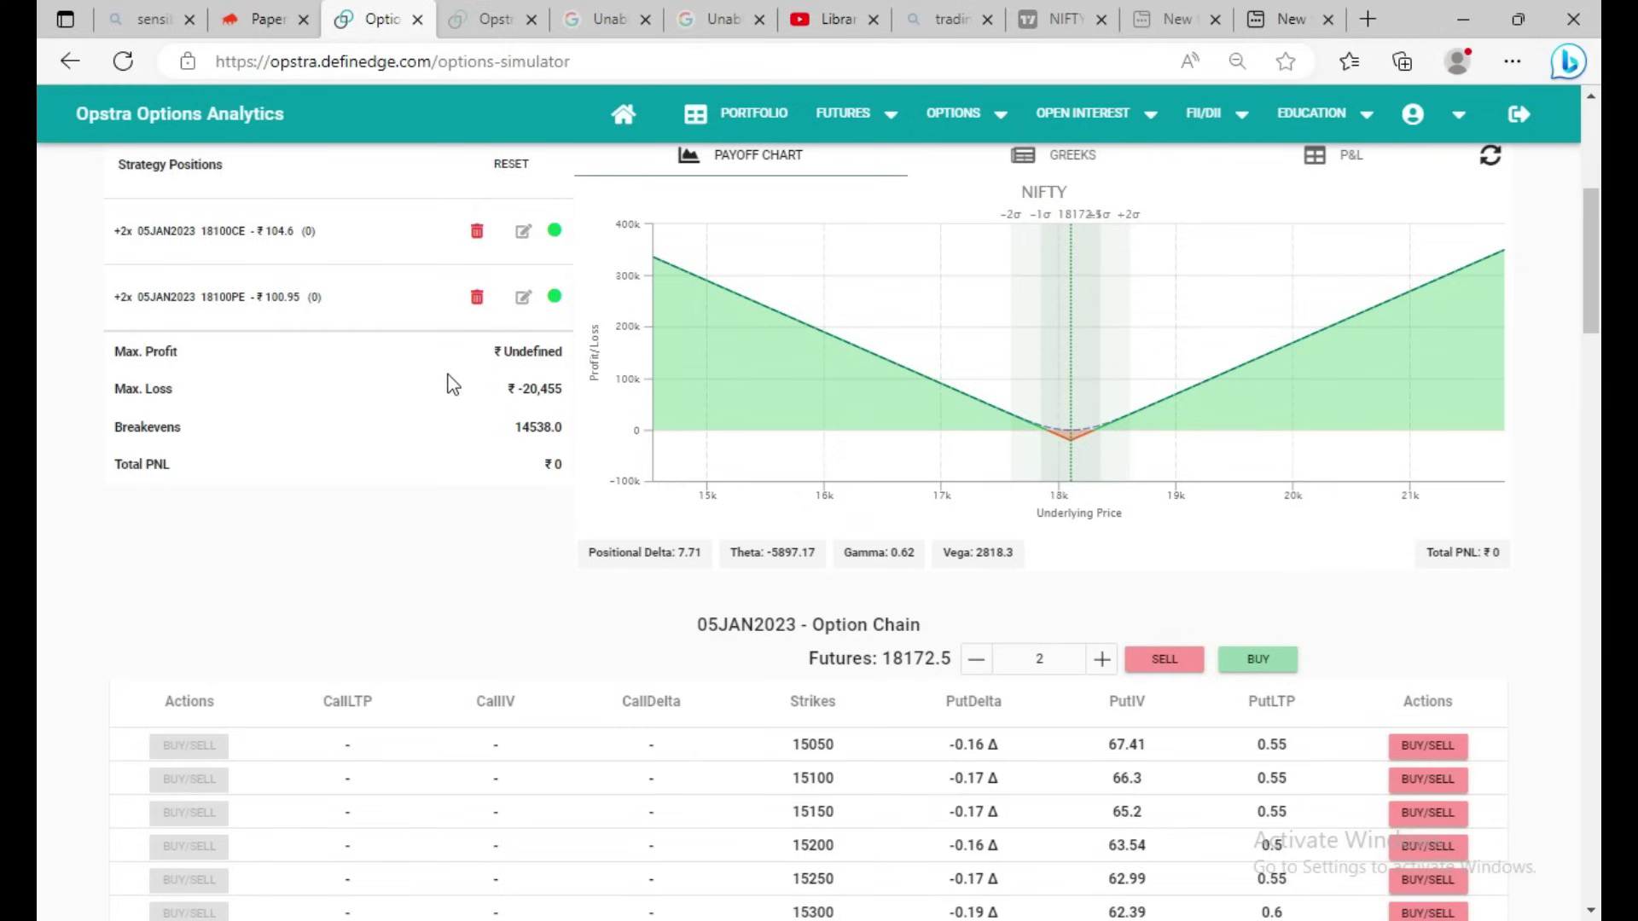
scroll(597, 471, up, 1)
scroll(597, 471, up, 1)
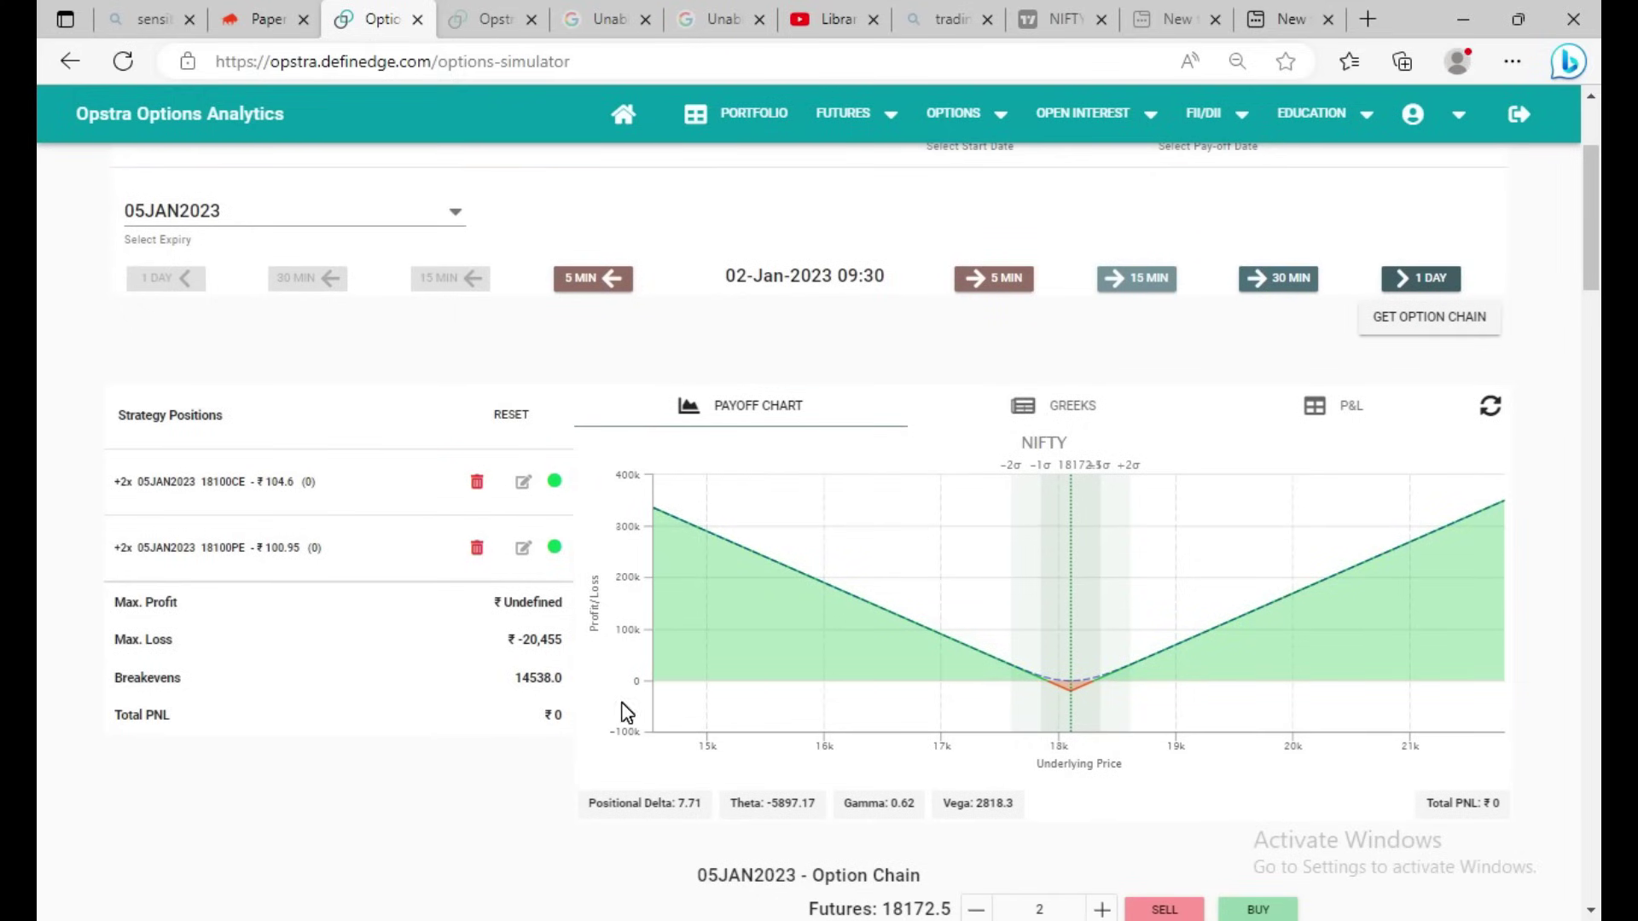
click(1006, 285)
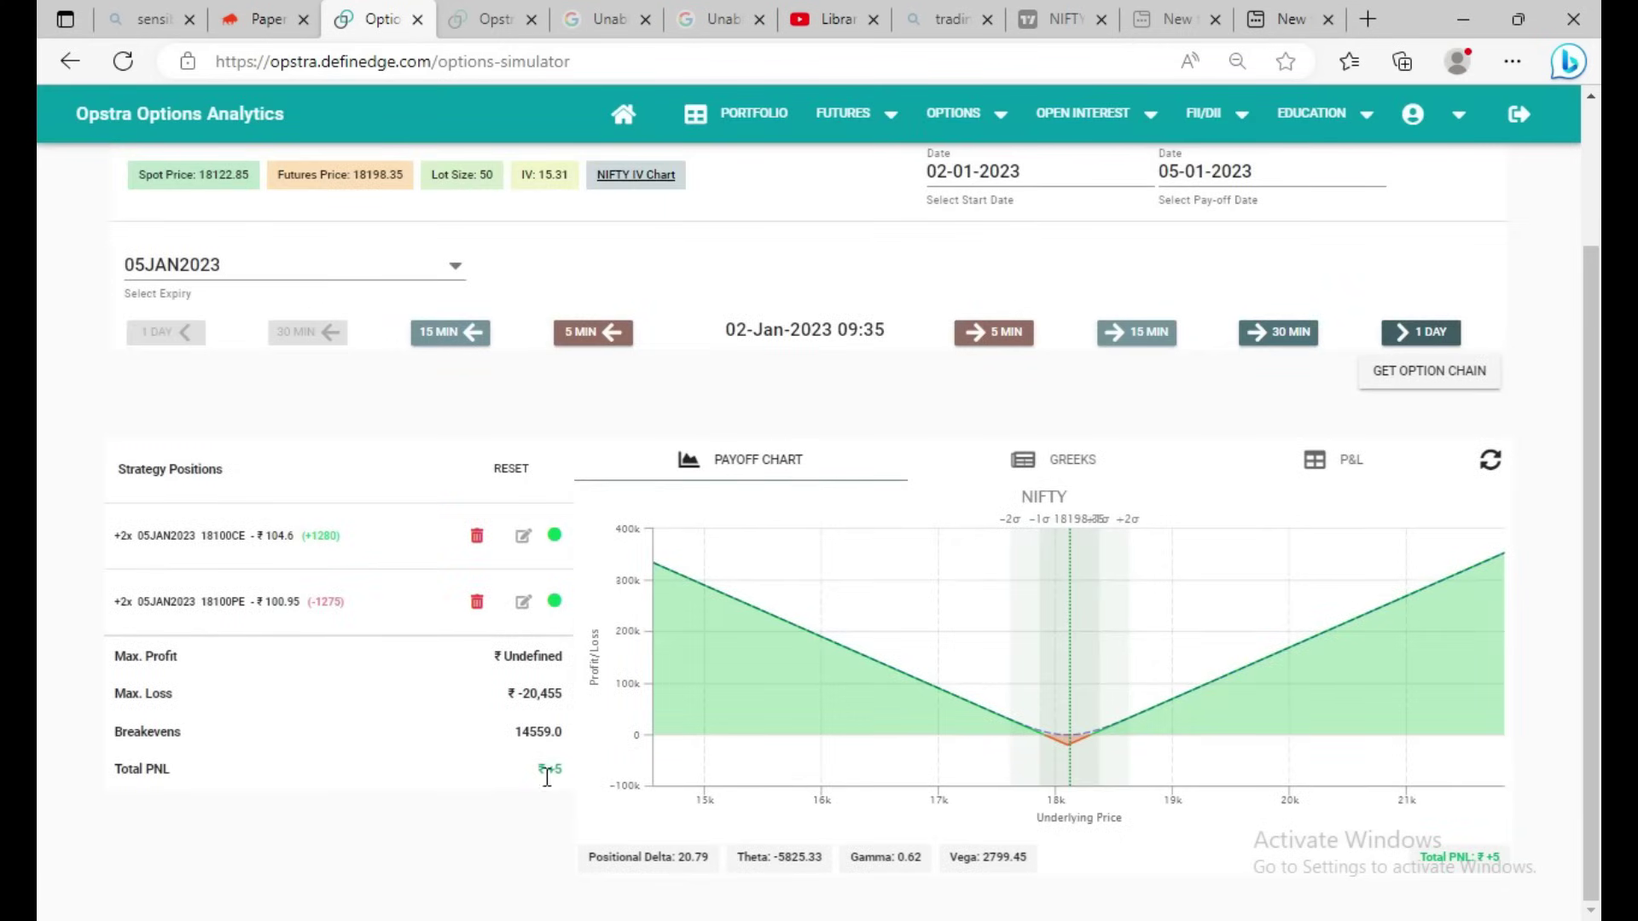
click(998, 334)
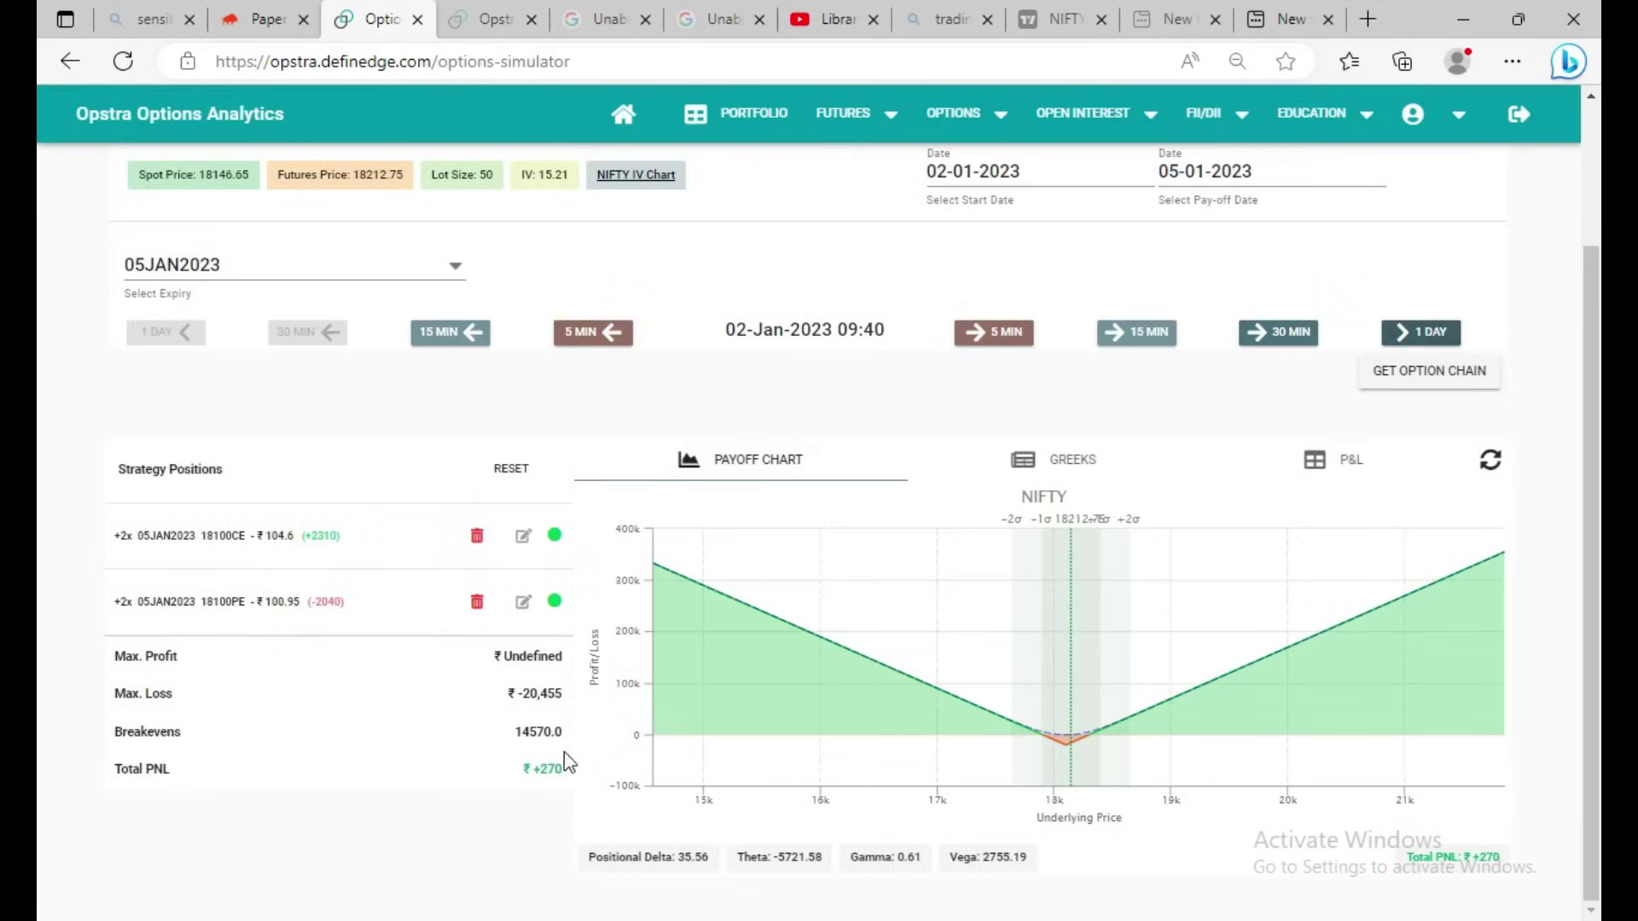
click(981, 334)
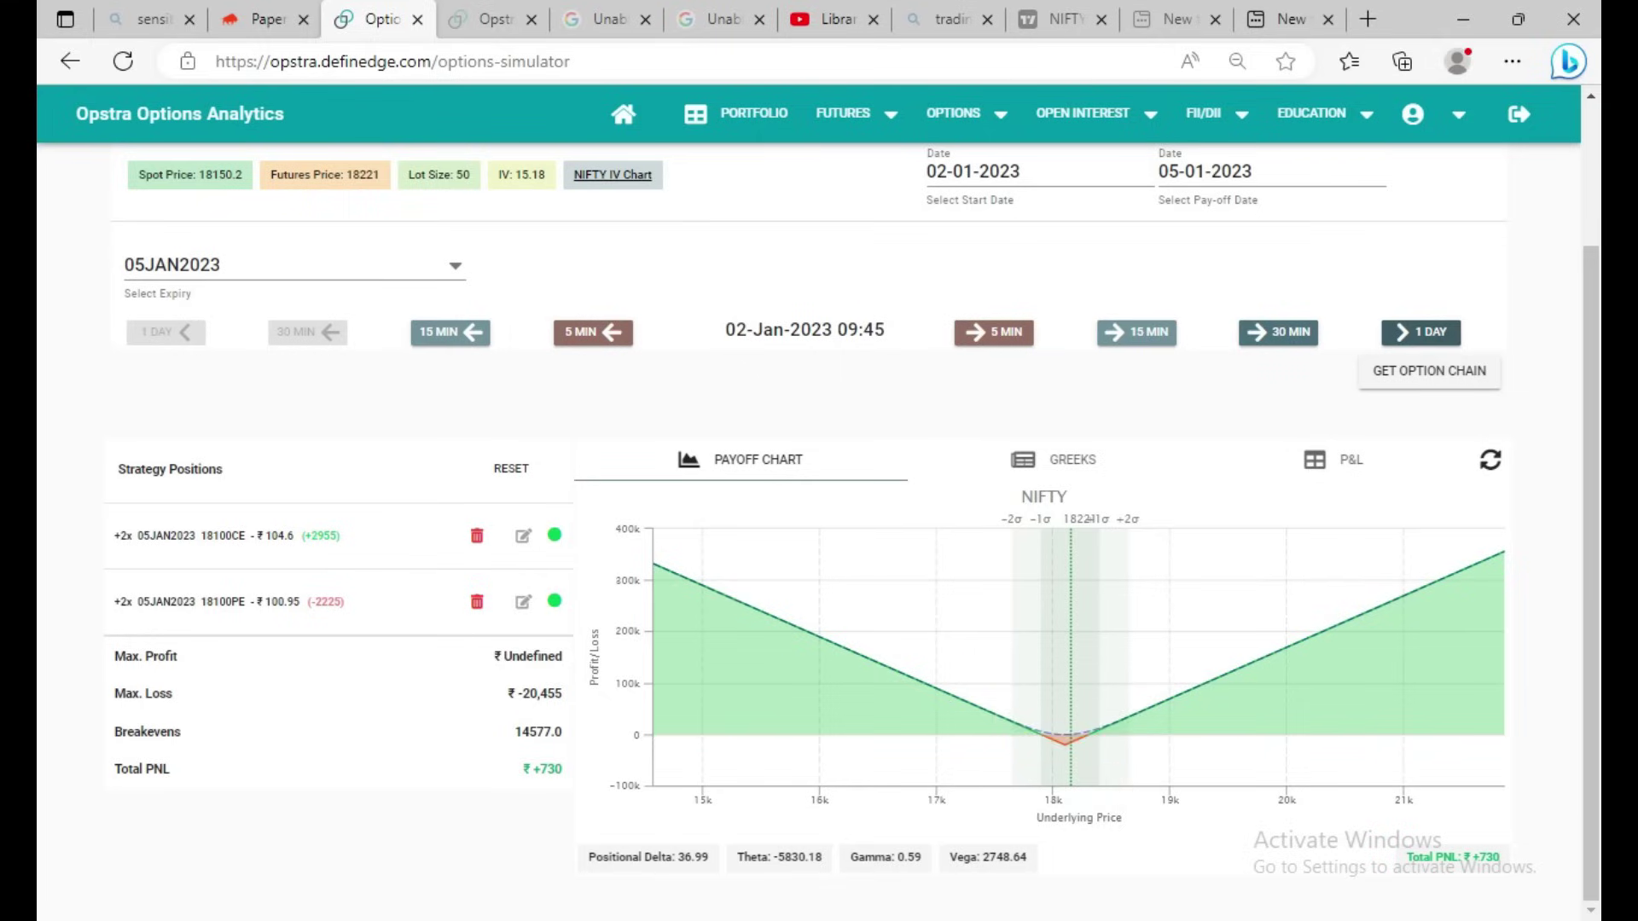
Record 730 as Target 1 for 02-Jan-23 in the Excel trade log and return to the simulator
key(alt+Tab)
text(730)
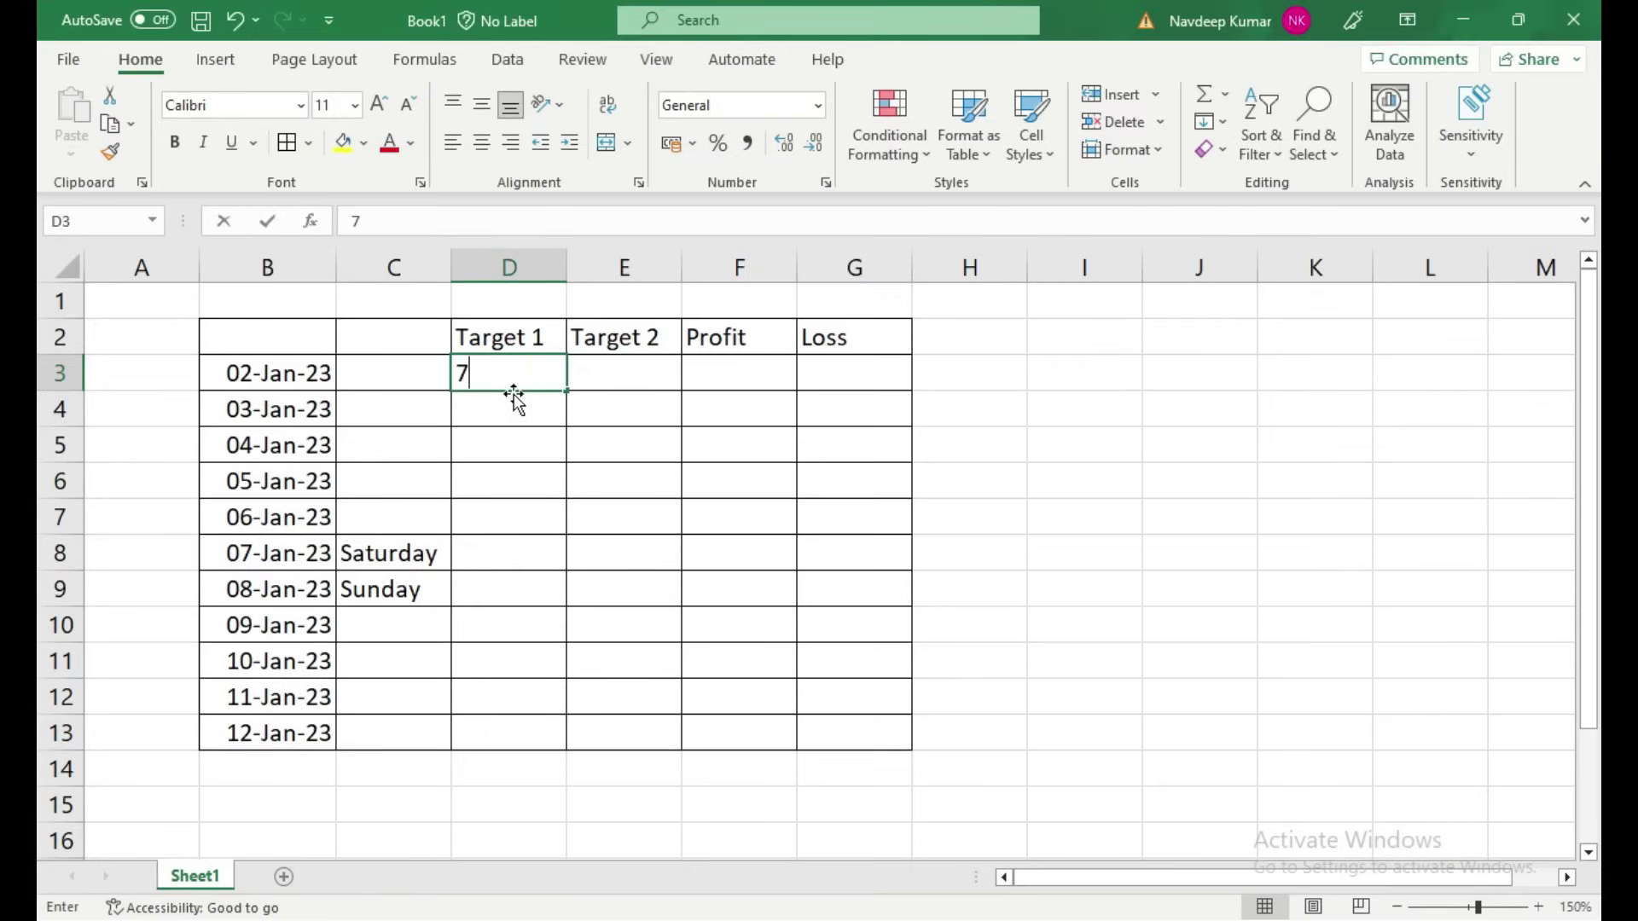
click(1462, 20)
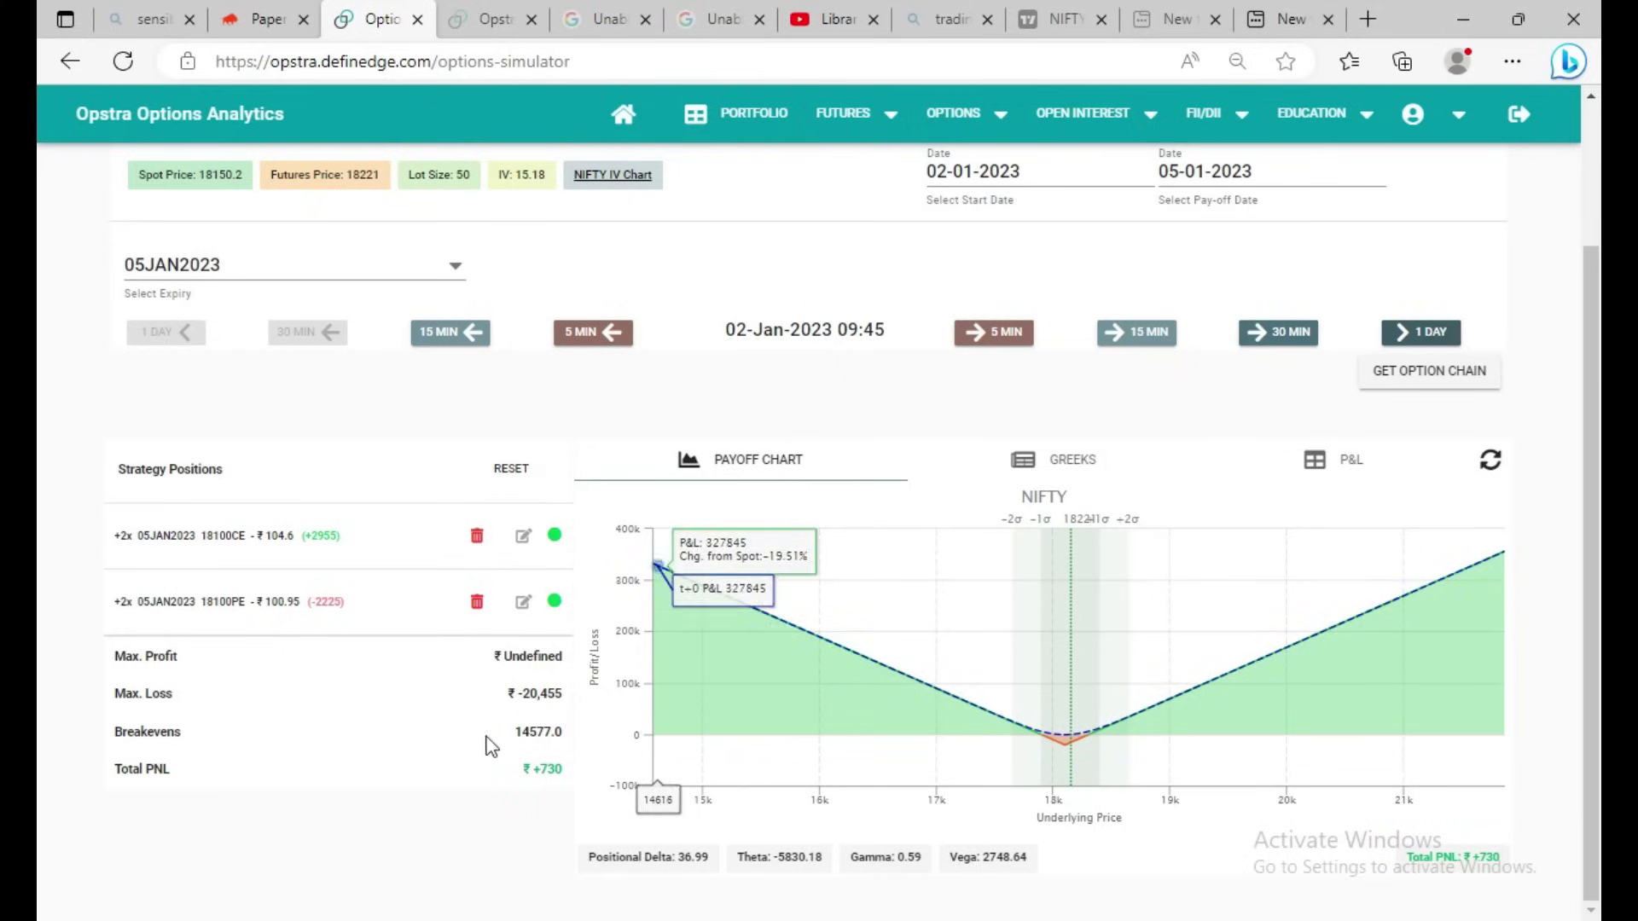
Advance the simulation past 02-Jan-2023 09:50 in 5-minute increments, checking the total PNL against the second target
click(1018, 332)
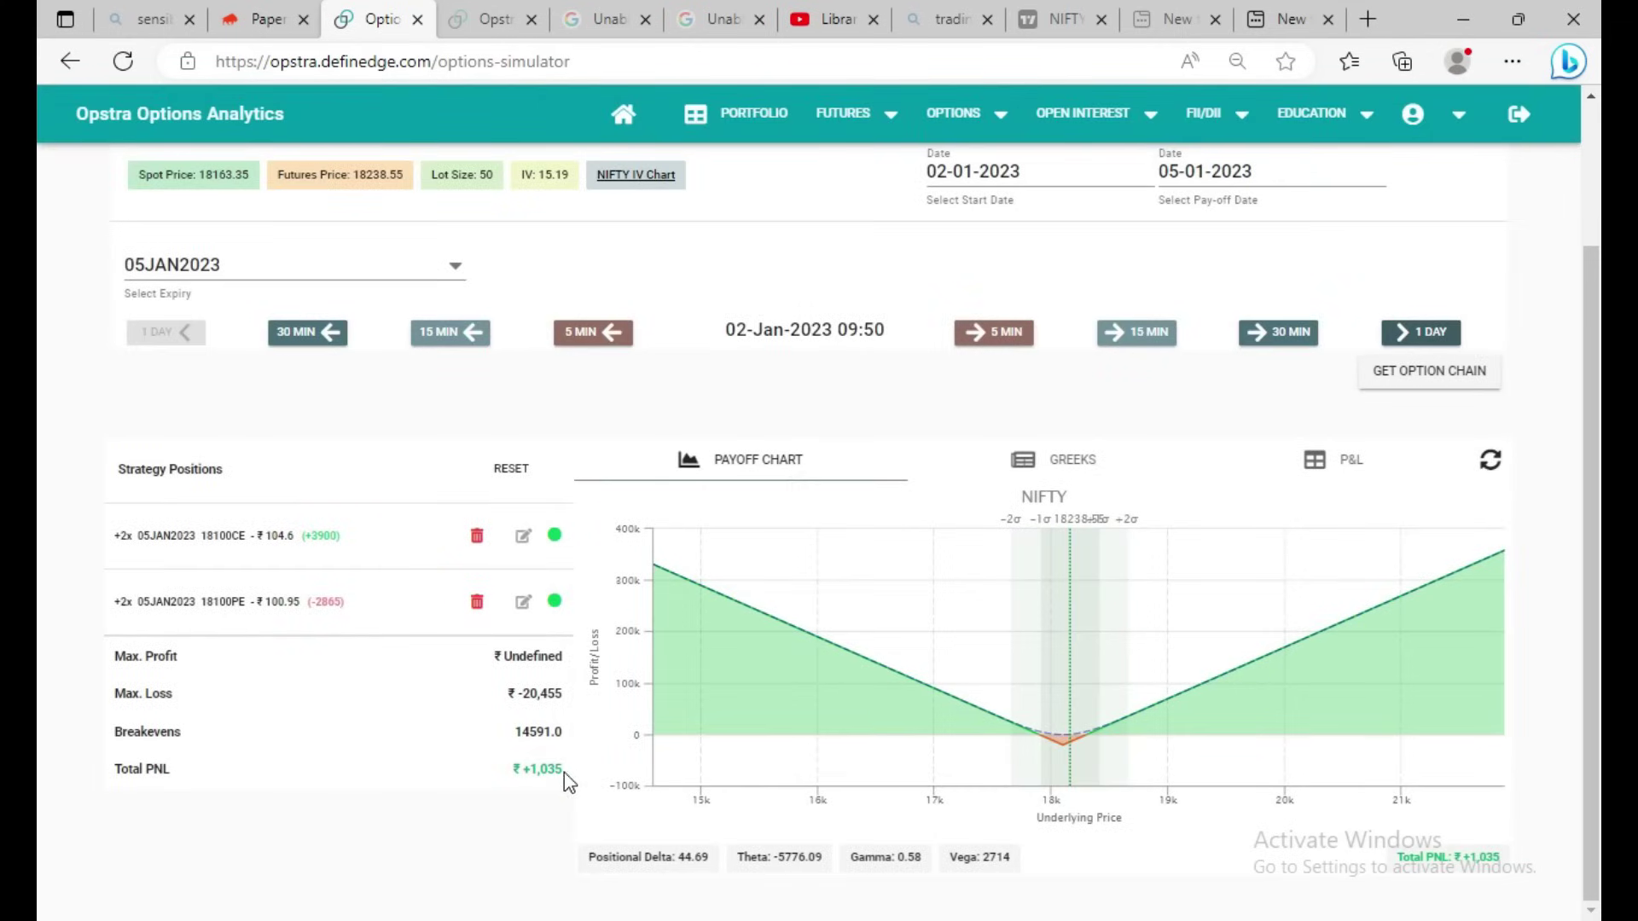
drag(565, 772, 513, 770)
click(996, 332)
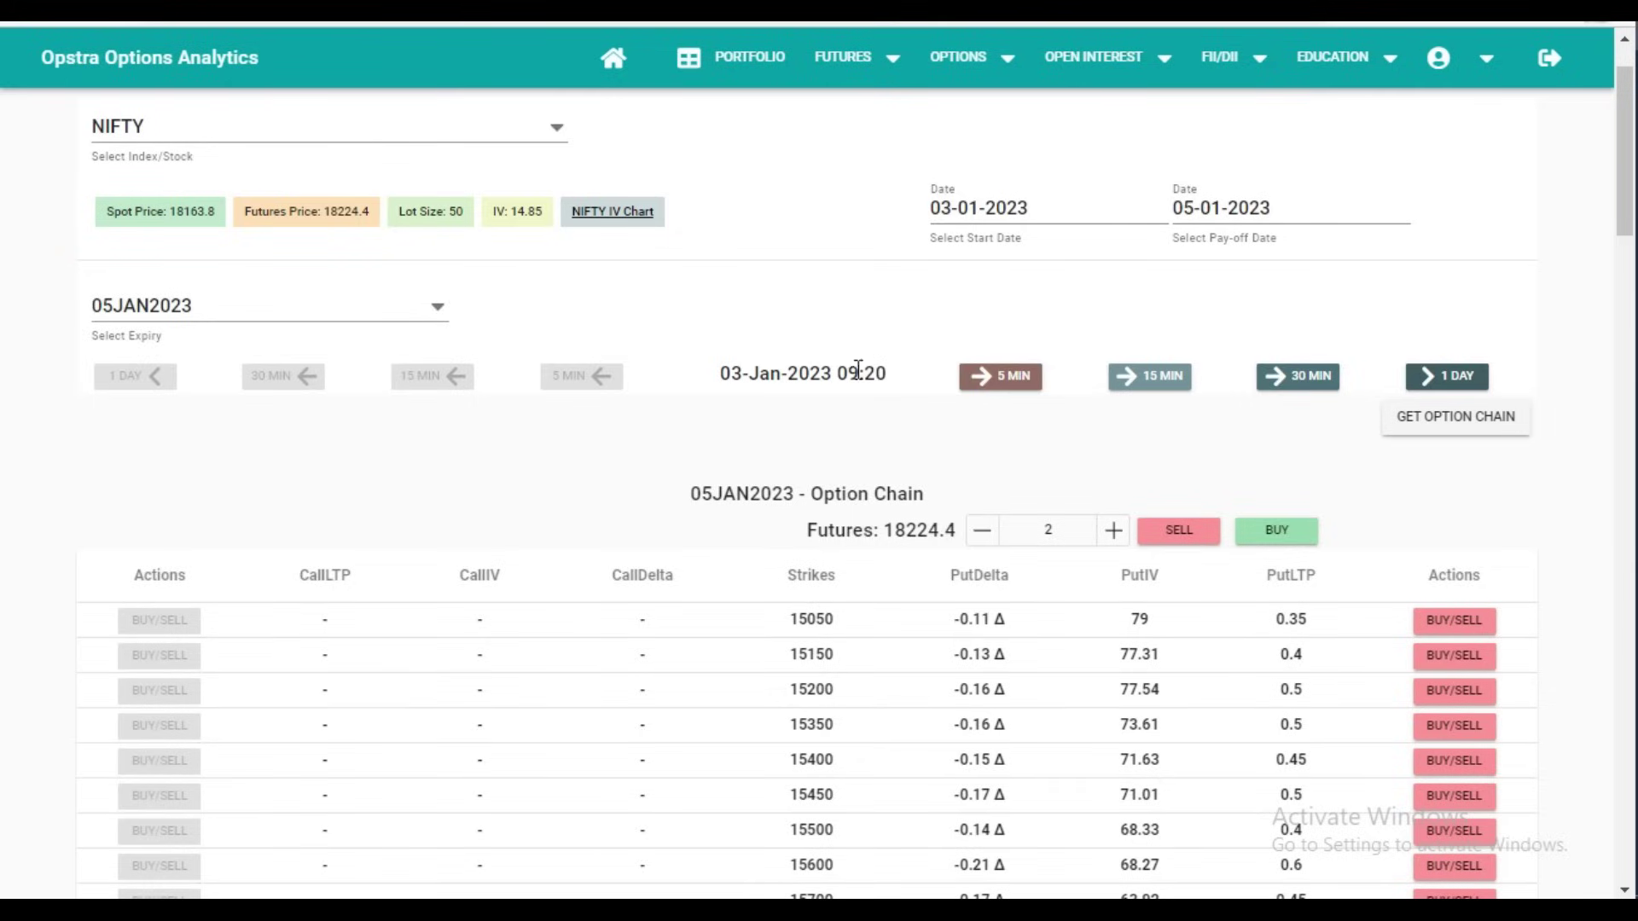
Advance the NIFTY simulation to 03-Jan-2023 09:35 in 5-minute increments, loading the option chain each time
click(1000, 377)
click(1440, 523)
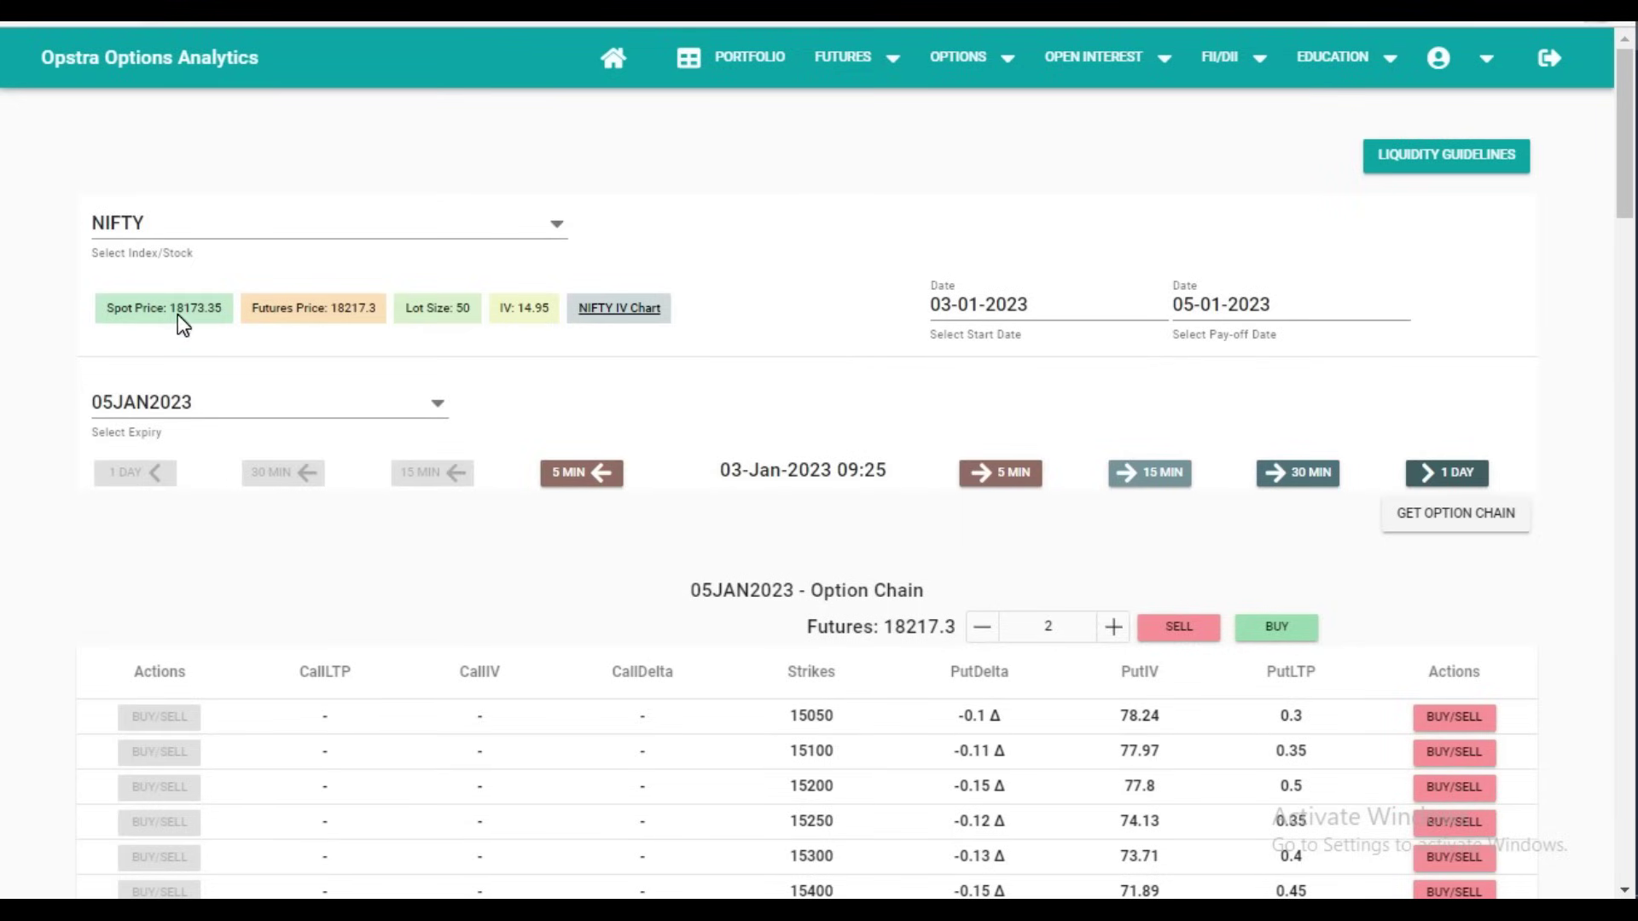
click(998, 488)
click(1450, 526)
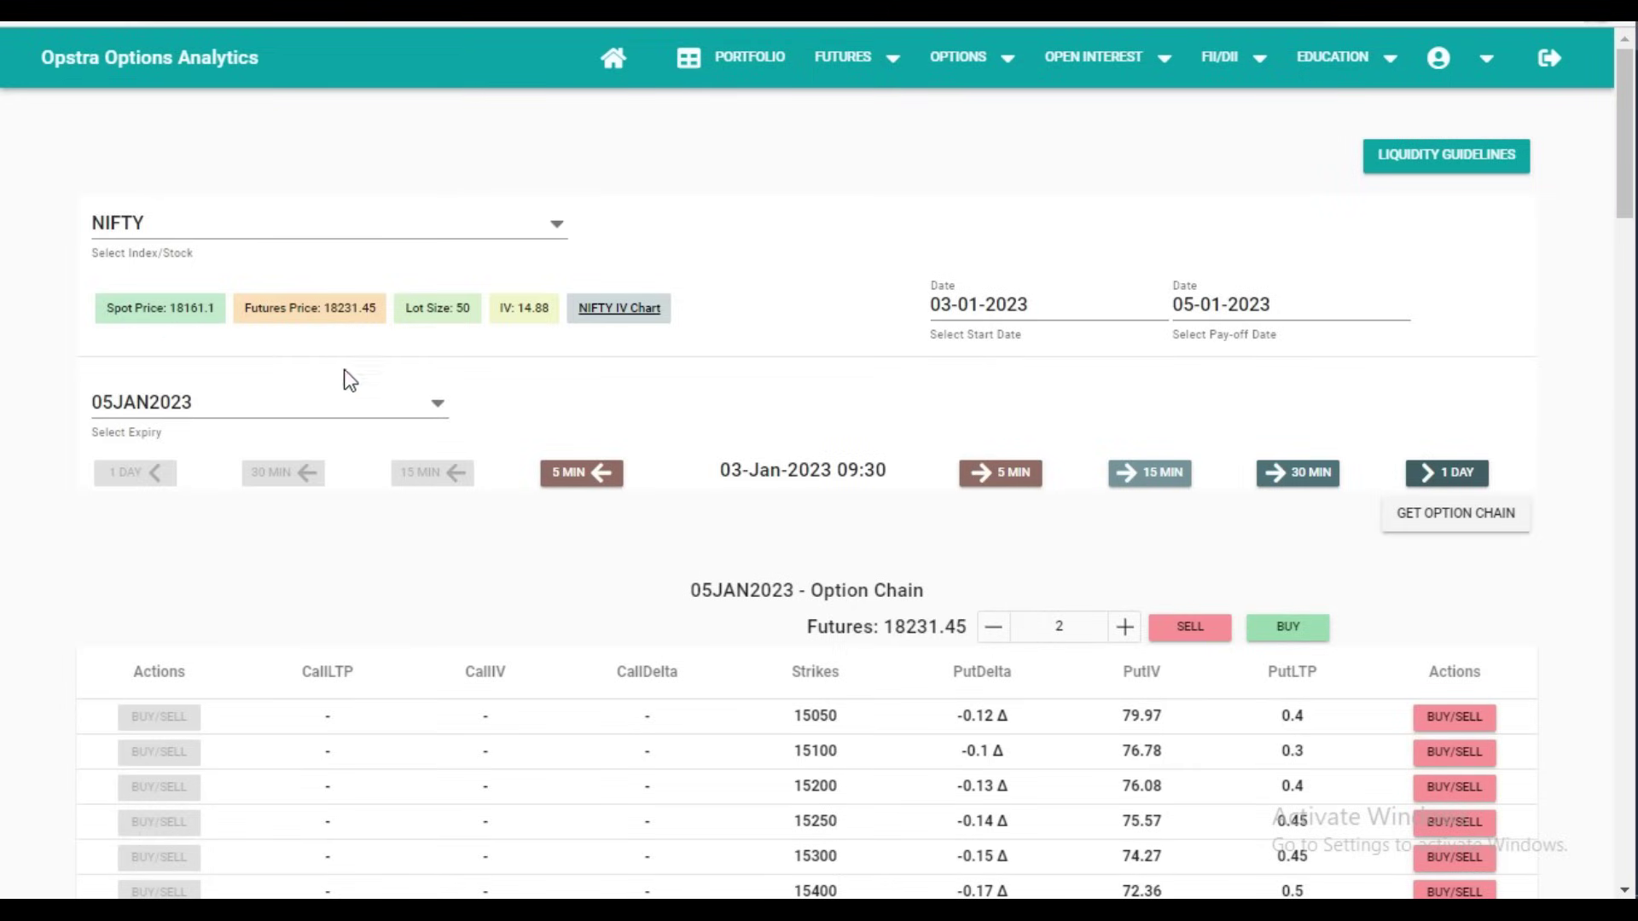
click(1018, 491)
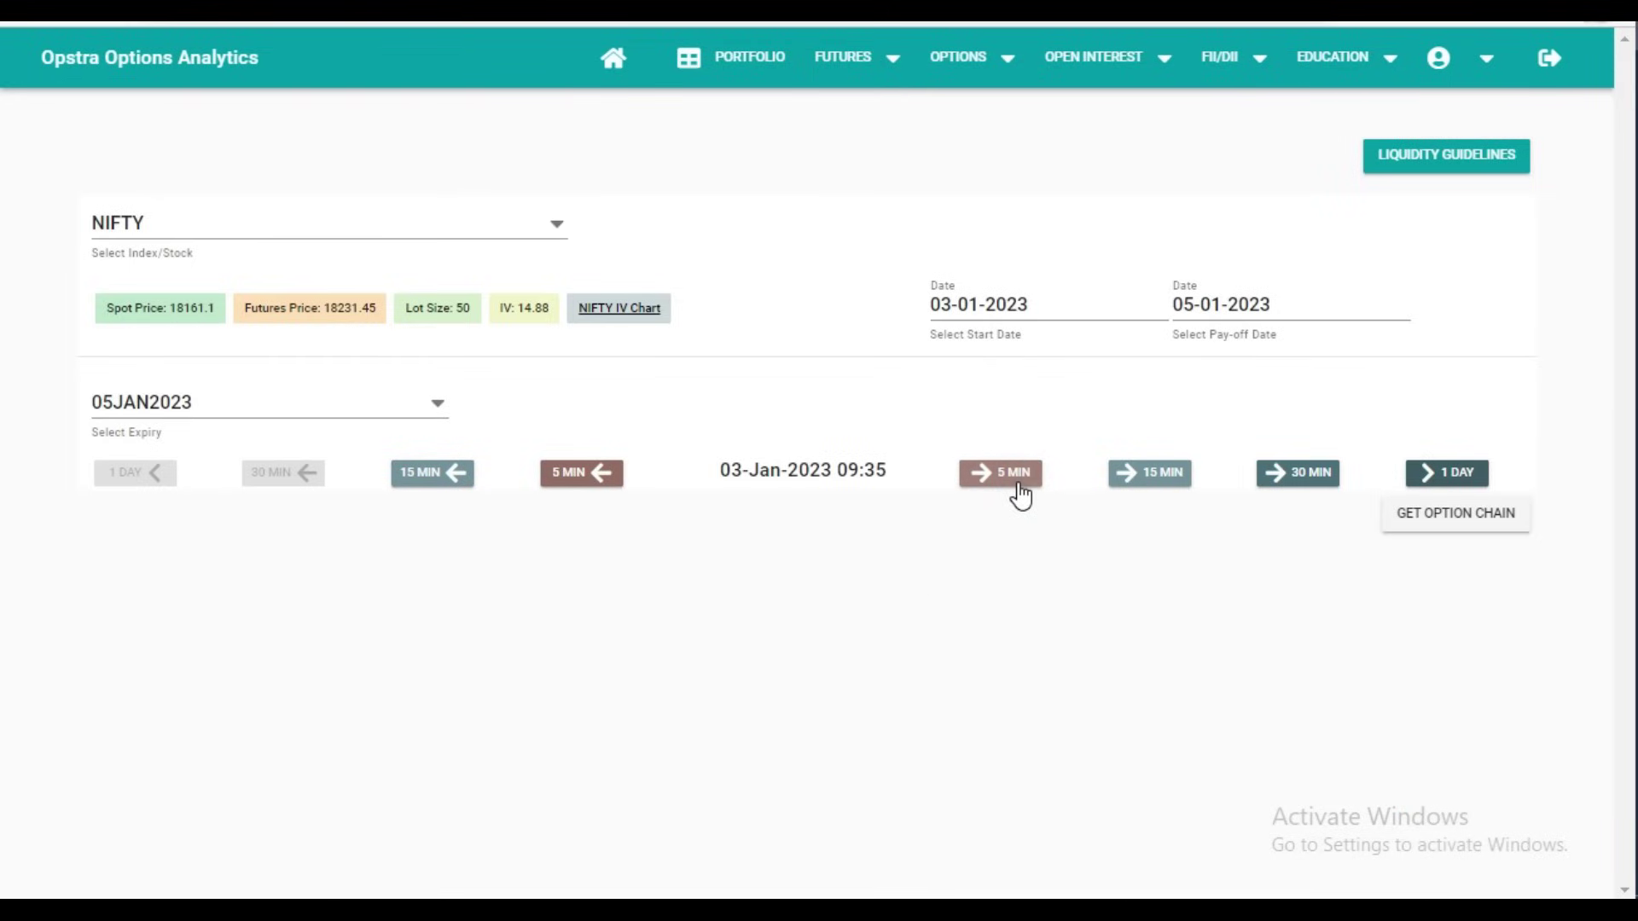
click(1431, 522)
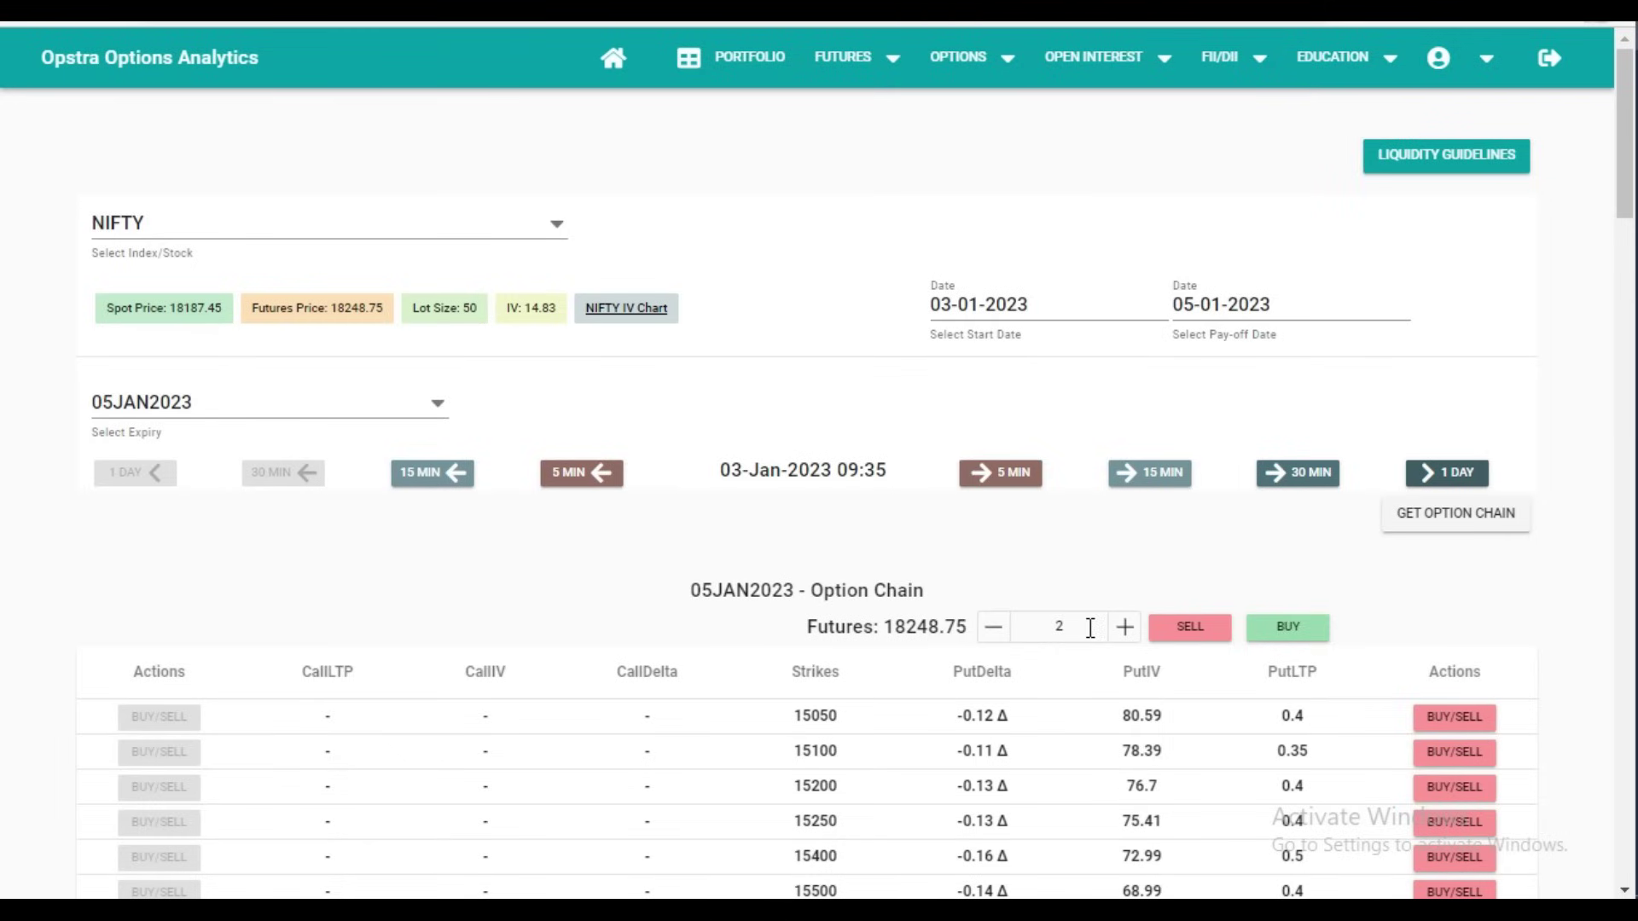
Add buy positions of 2 lots each for the 05JAN2023 18200 call and 18200 put
scroll(1095, 633, down, 2)
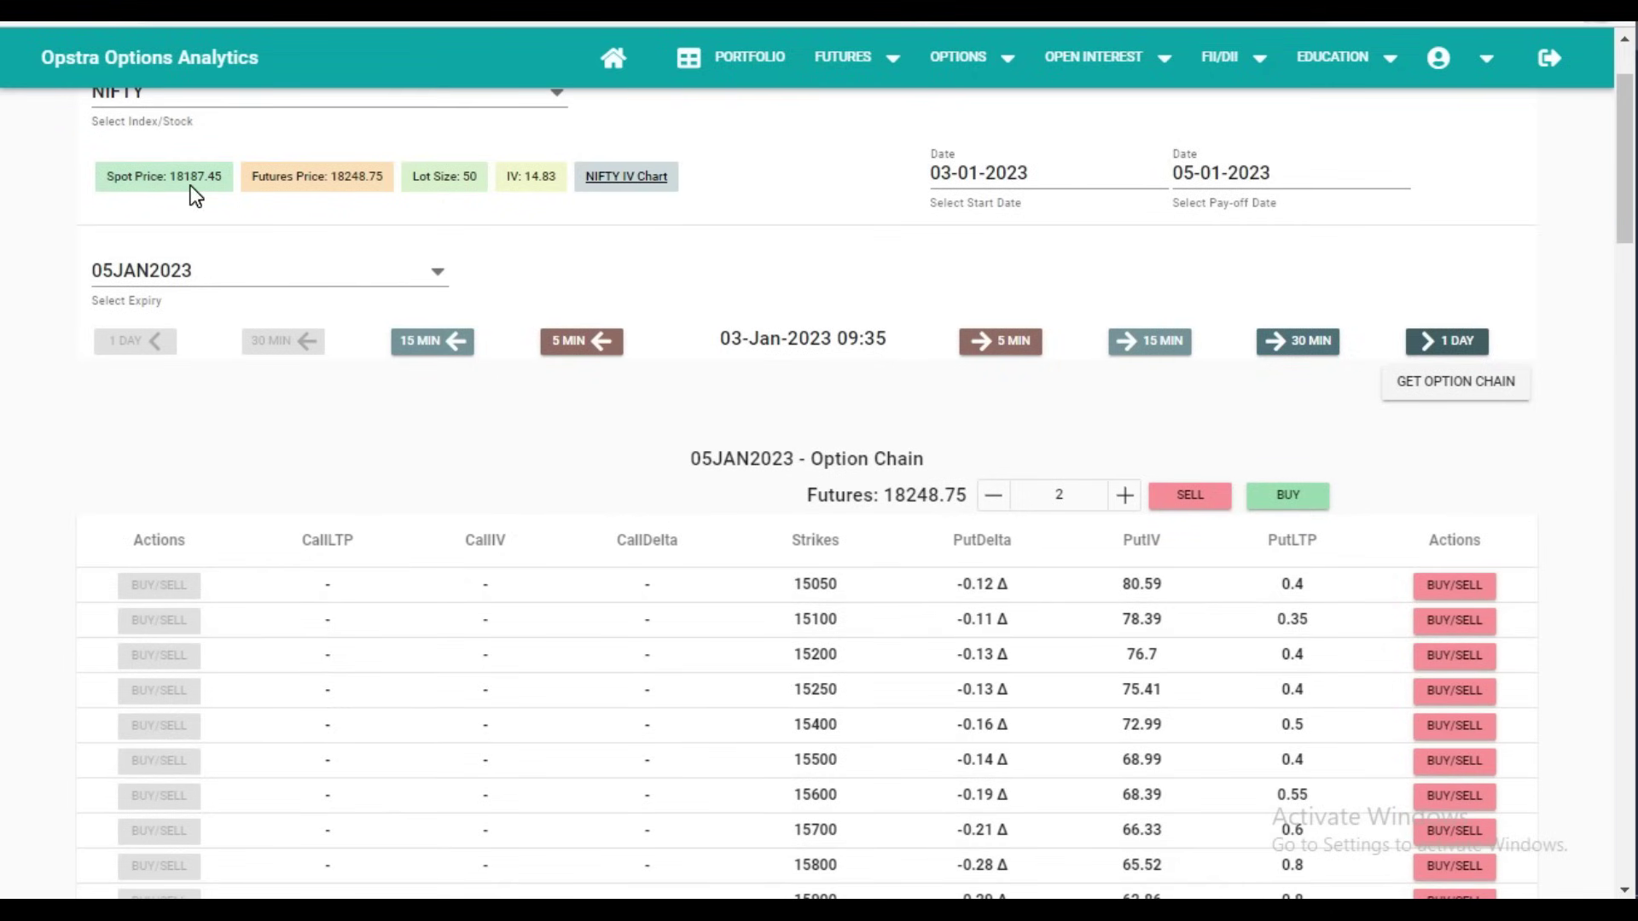
scroll(891, 648, down, 15)
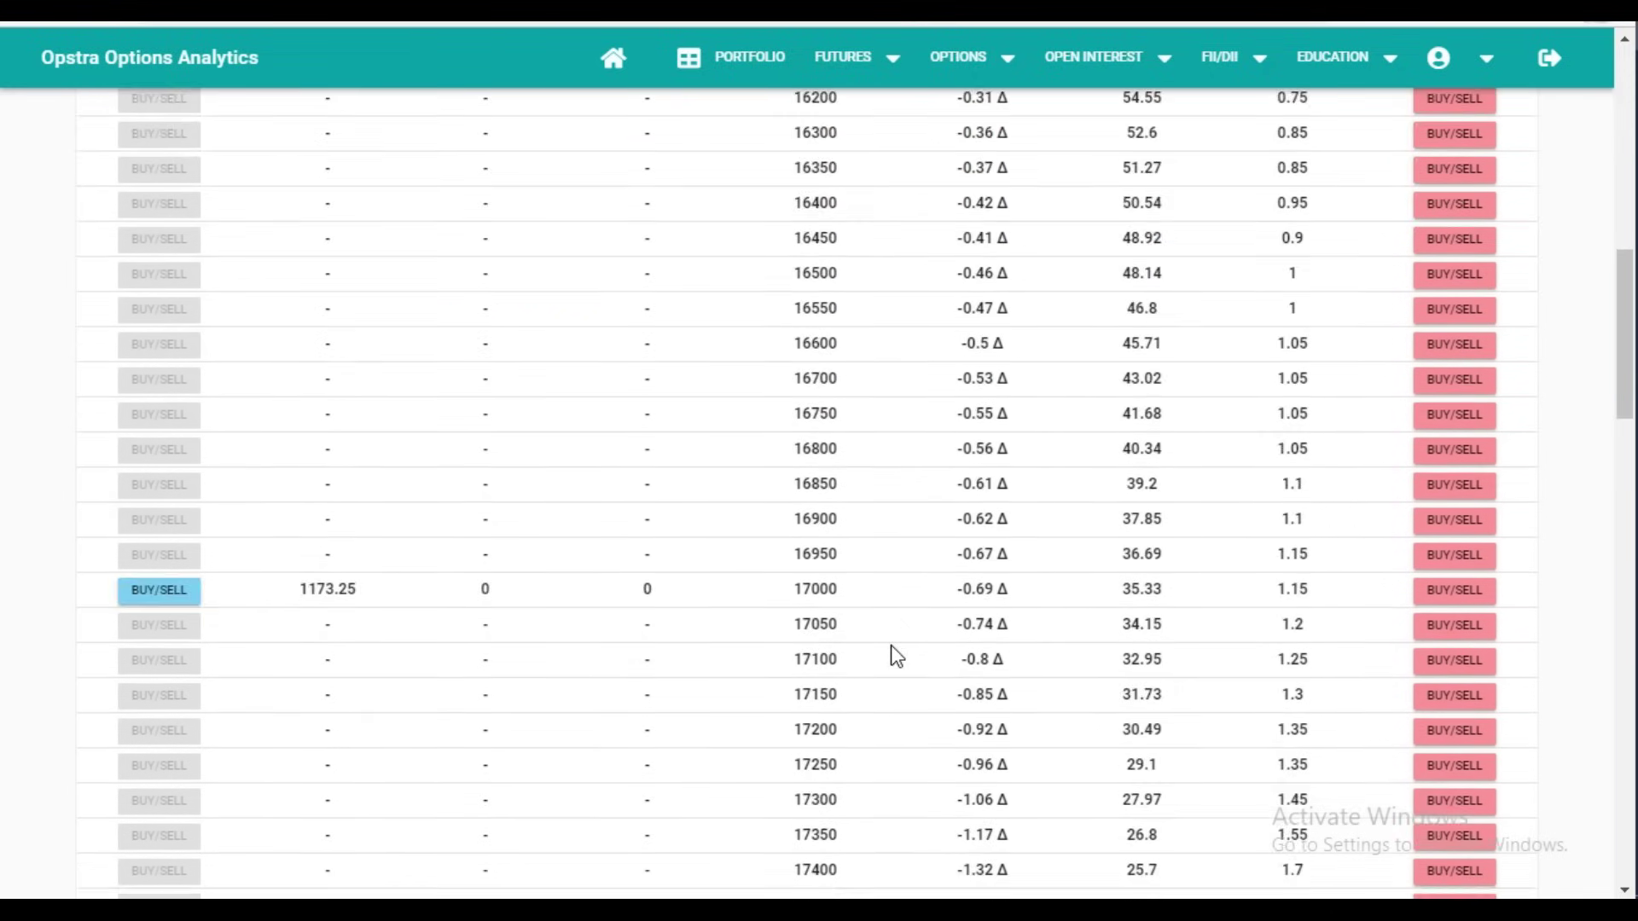
scroll(890, 648, down, 7)
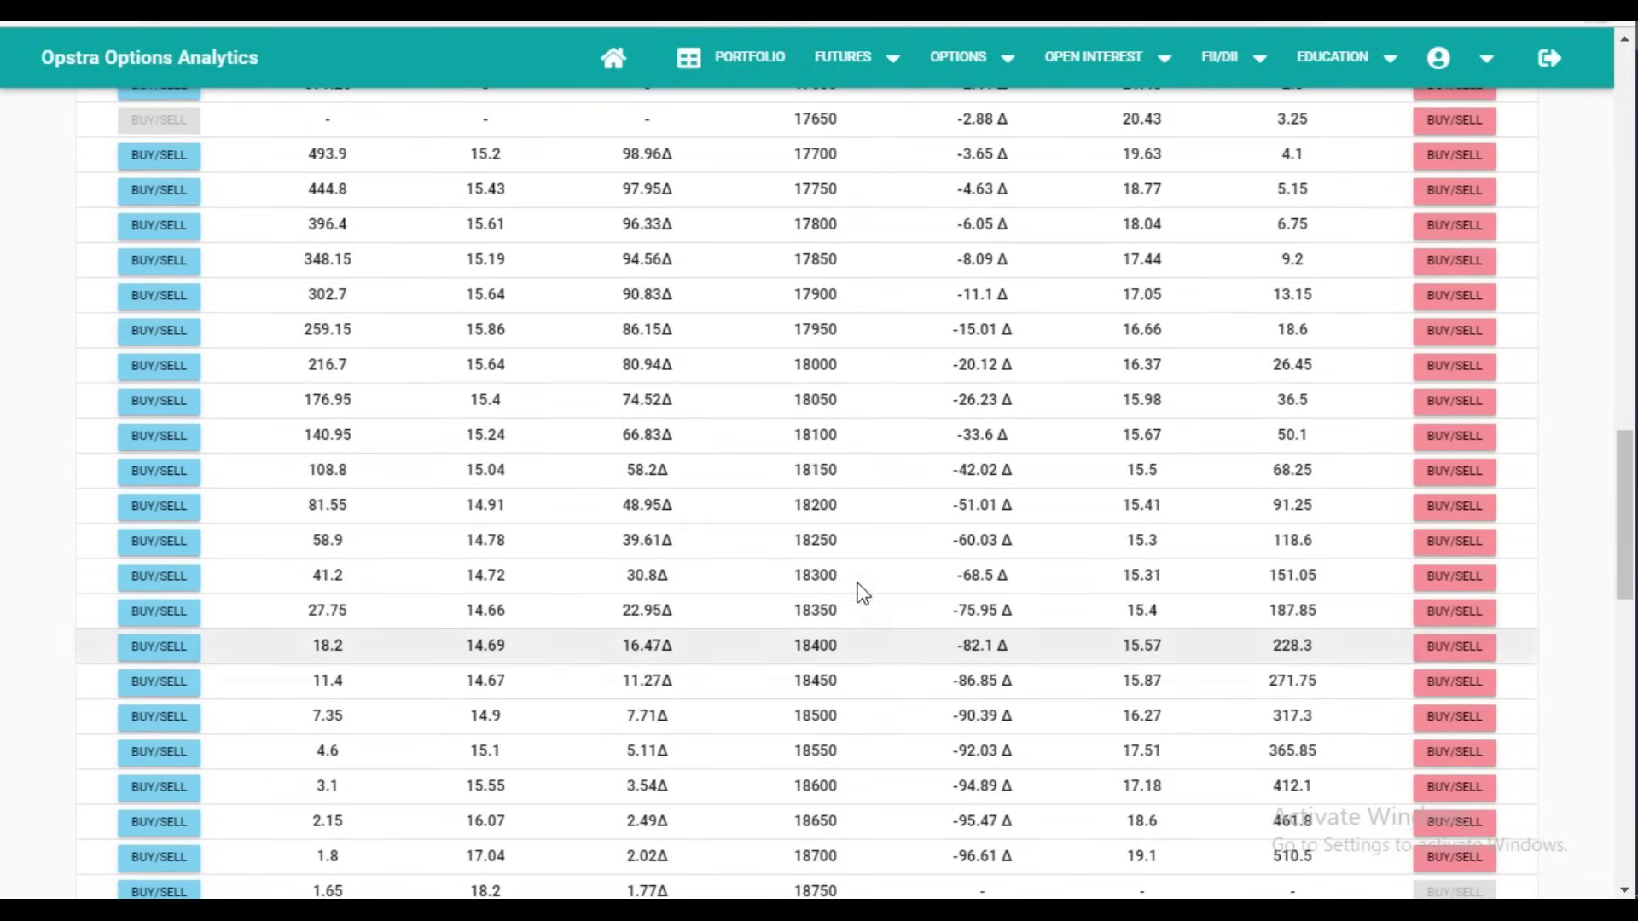
click(164, 507)
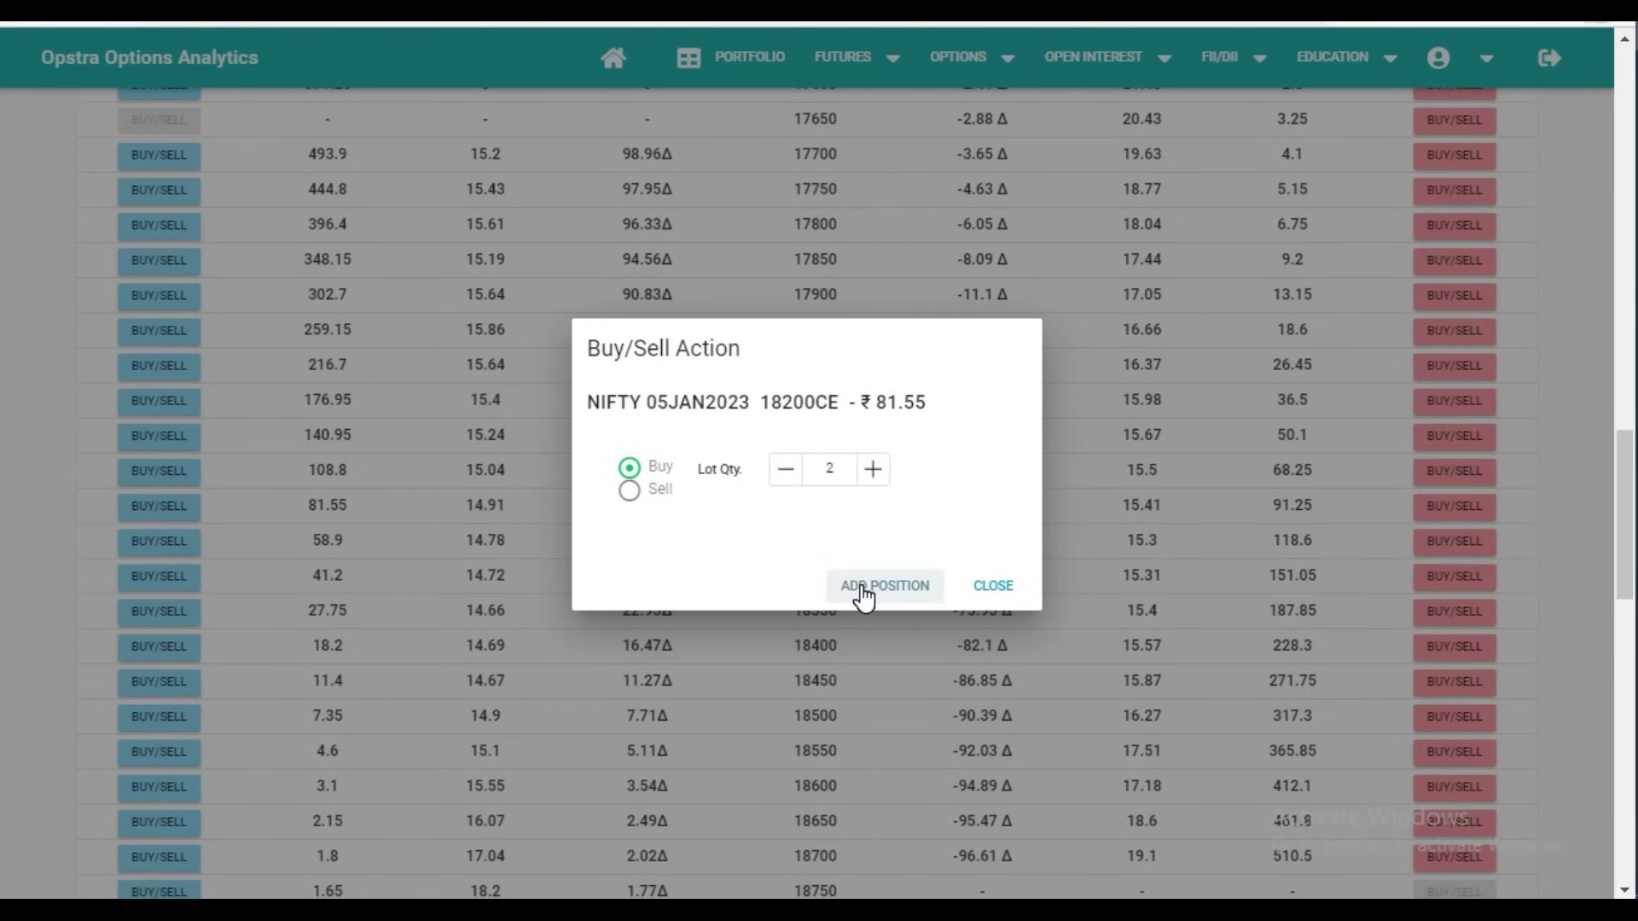
click(863, 588)
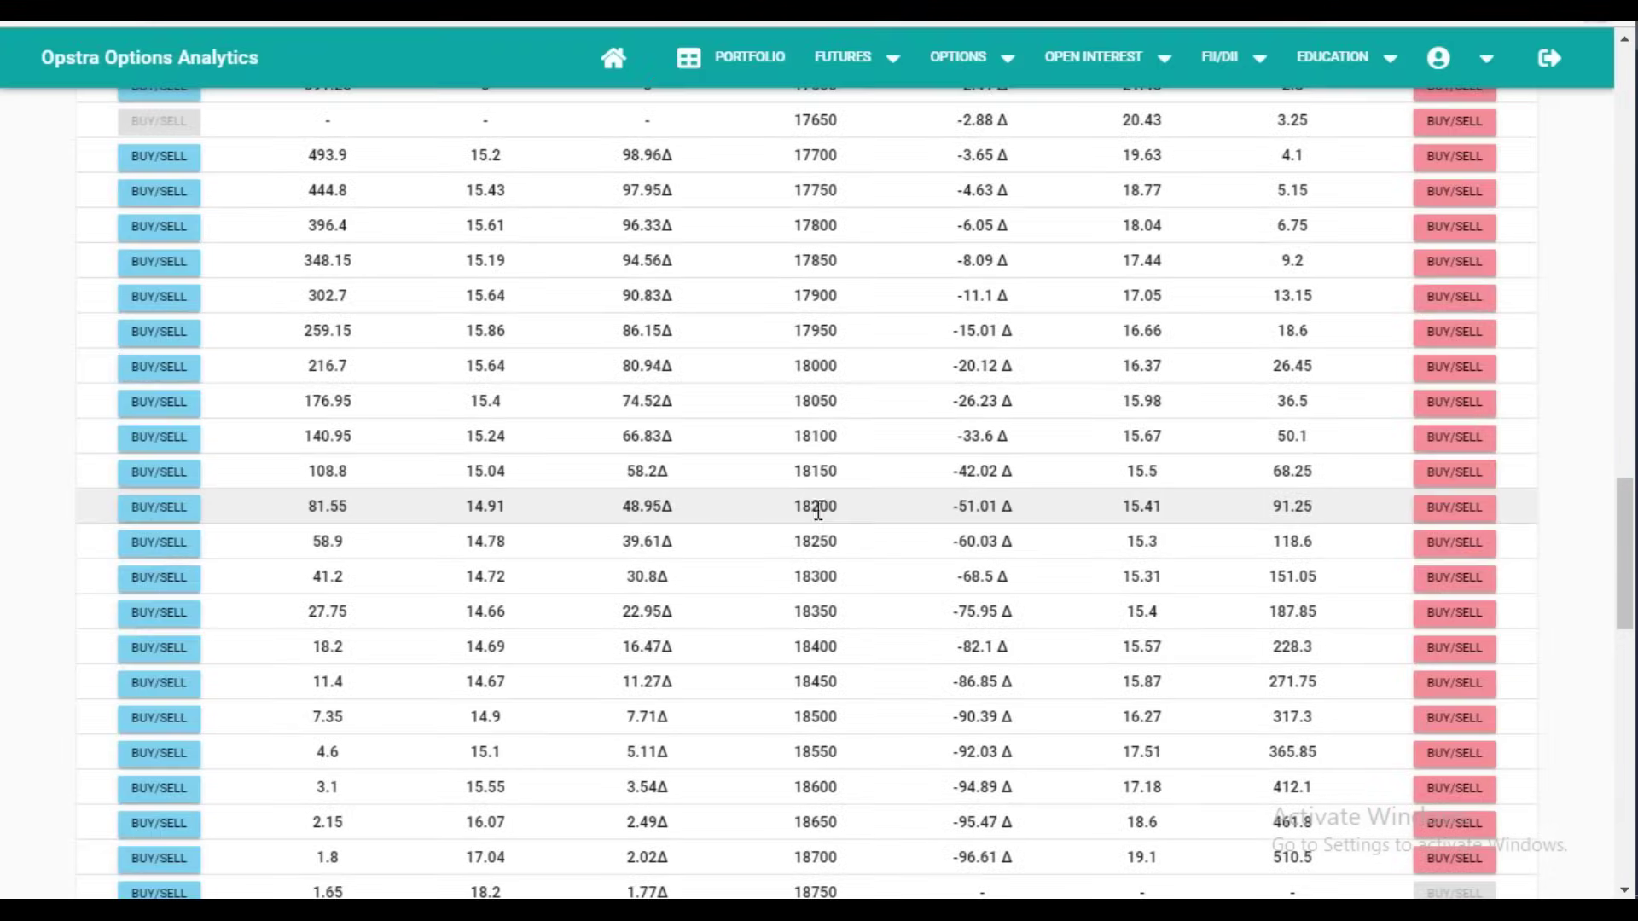
click(1442, 512)
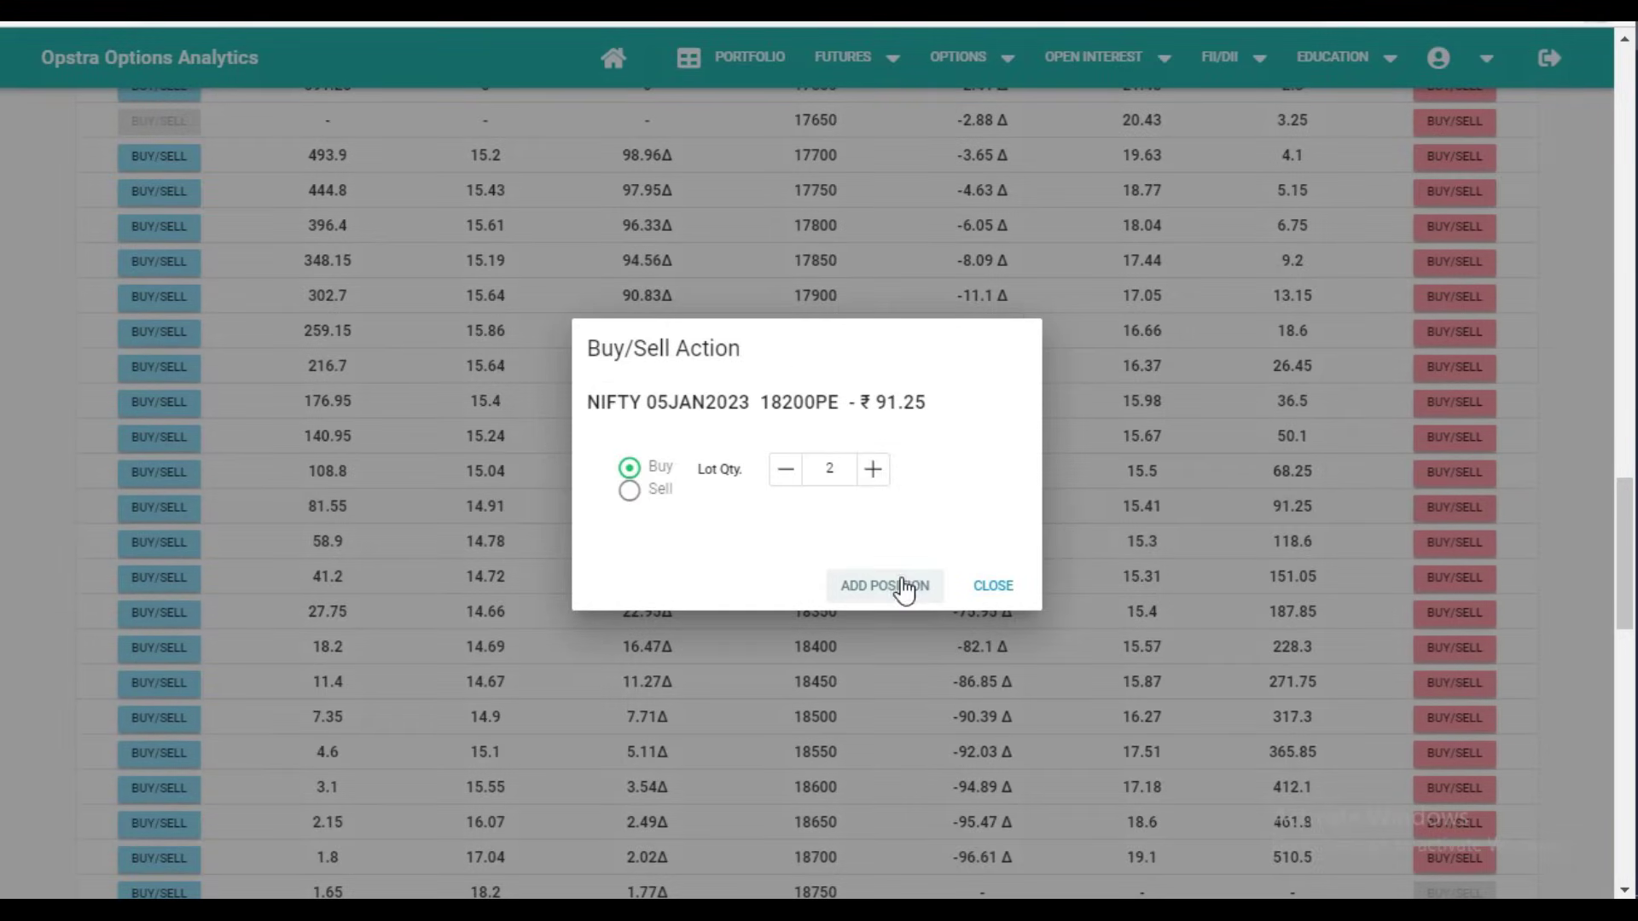
click(902, 580)
scroll(903, 575, up, 20)
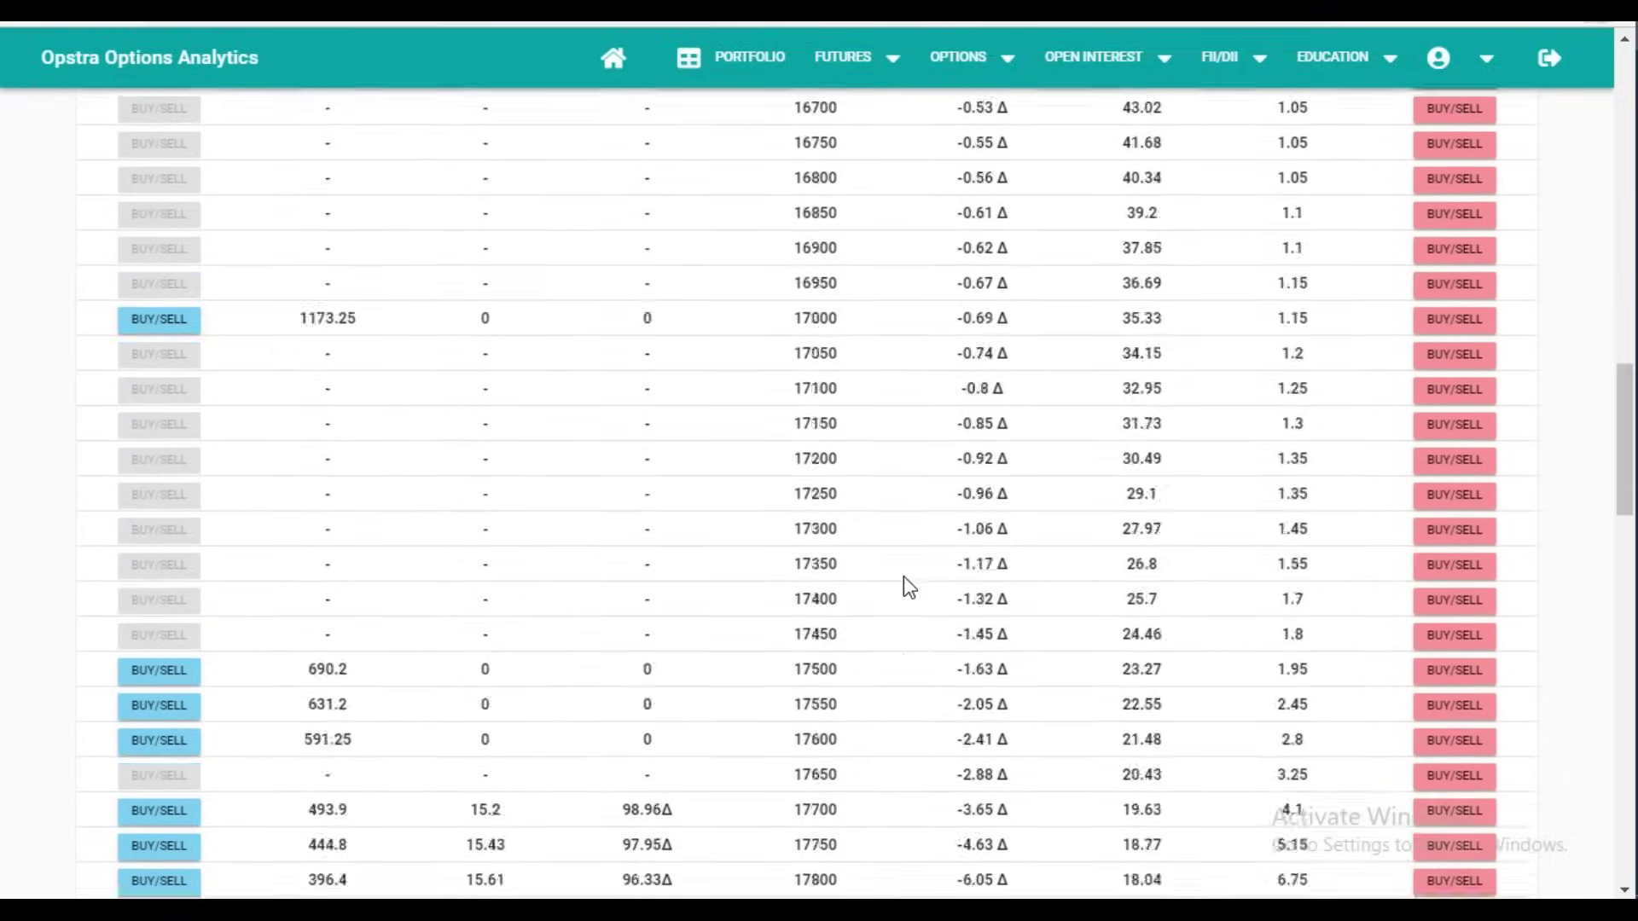
Advance the NIFTY simulation to 03-Jan-2023 10:30 in 5-minute increments, checking the straddle's total PNL at each interval
scroll(903, 575, up, 4)
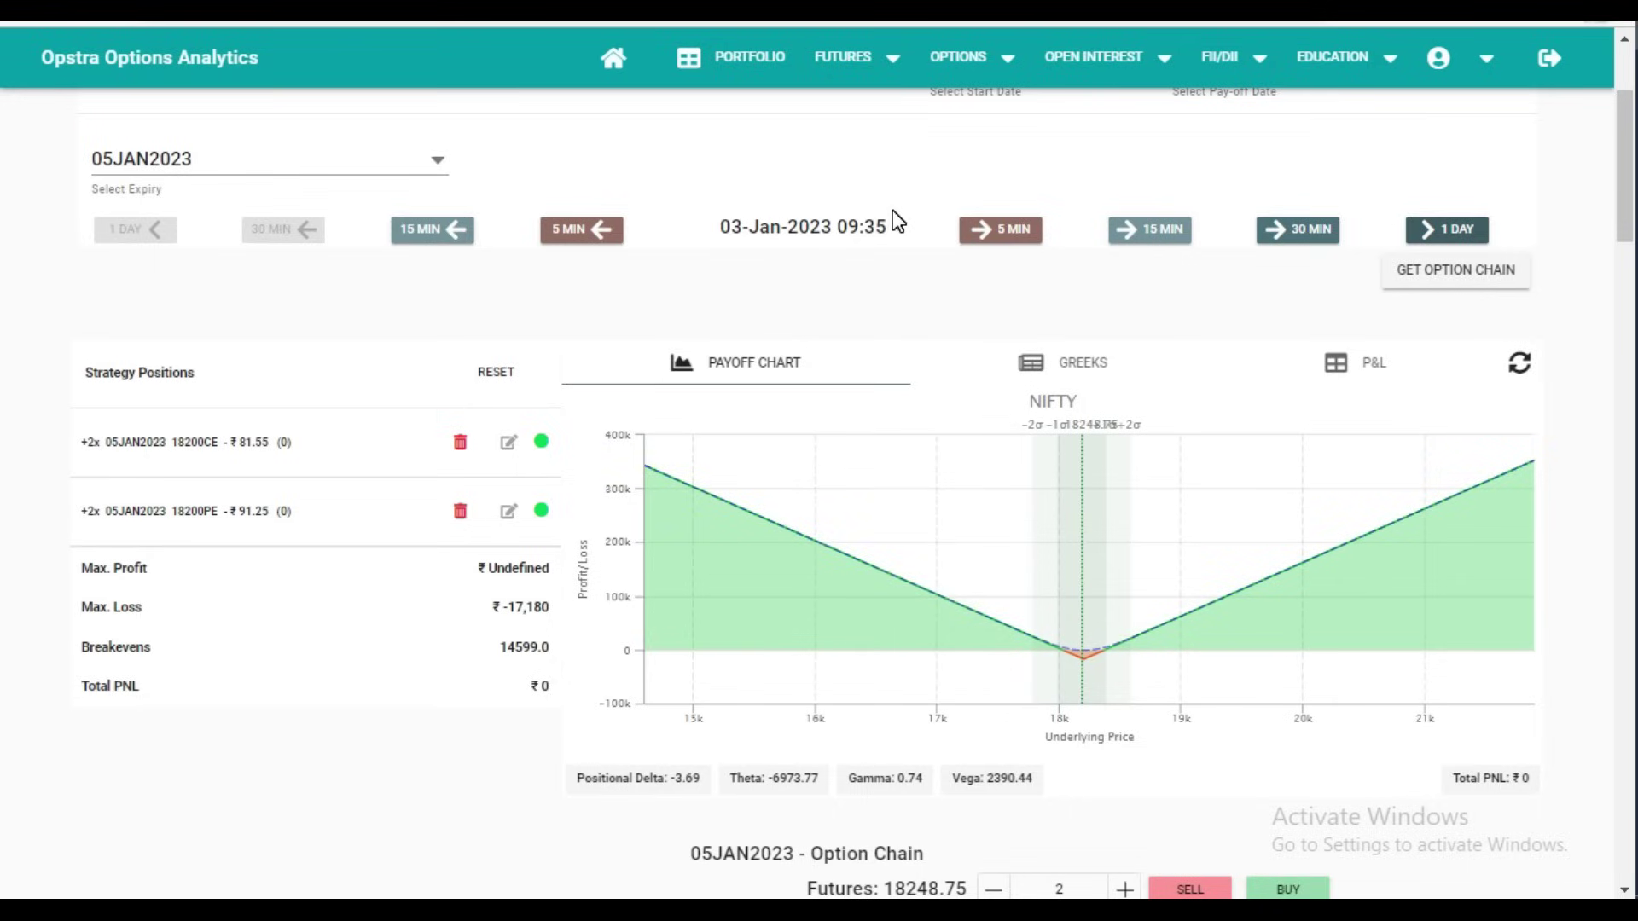
click(966, 231)
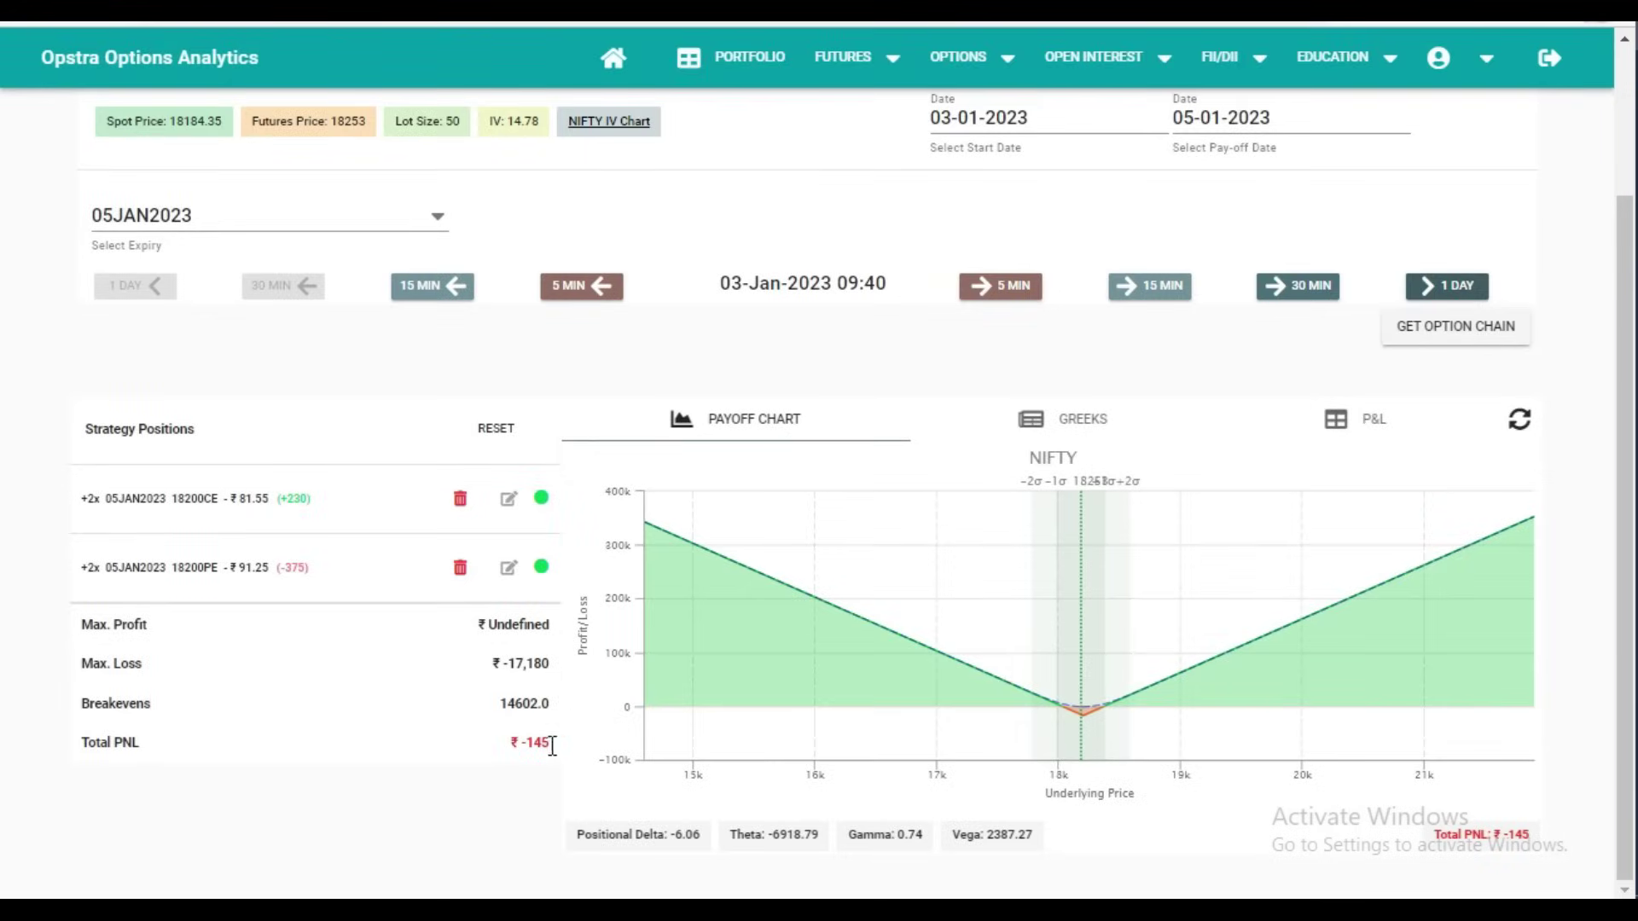
click(1023, 287)
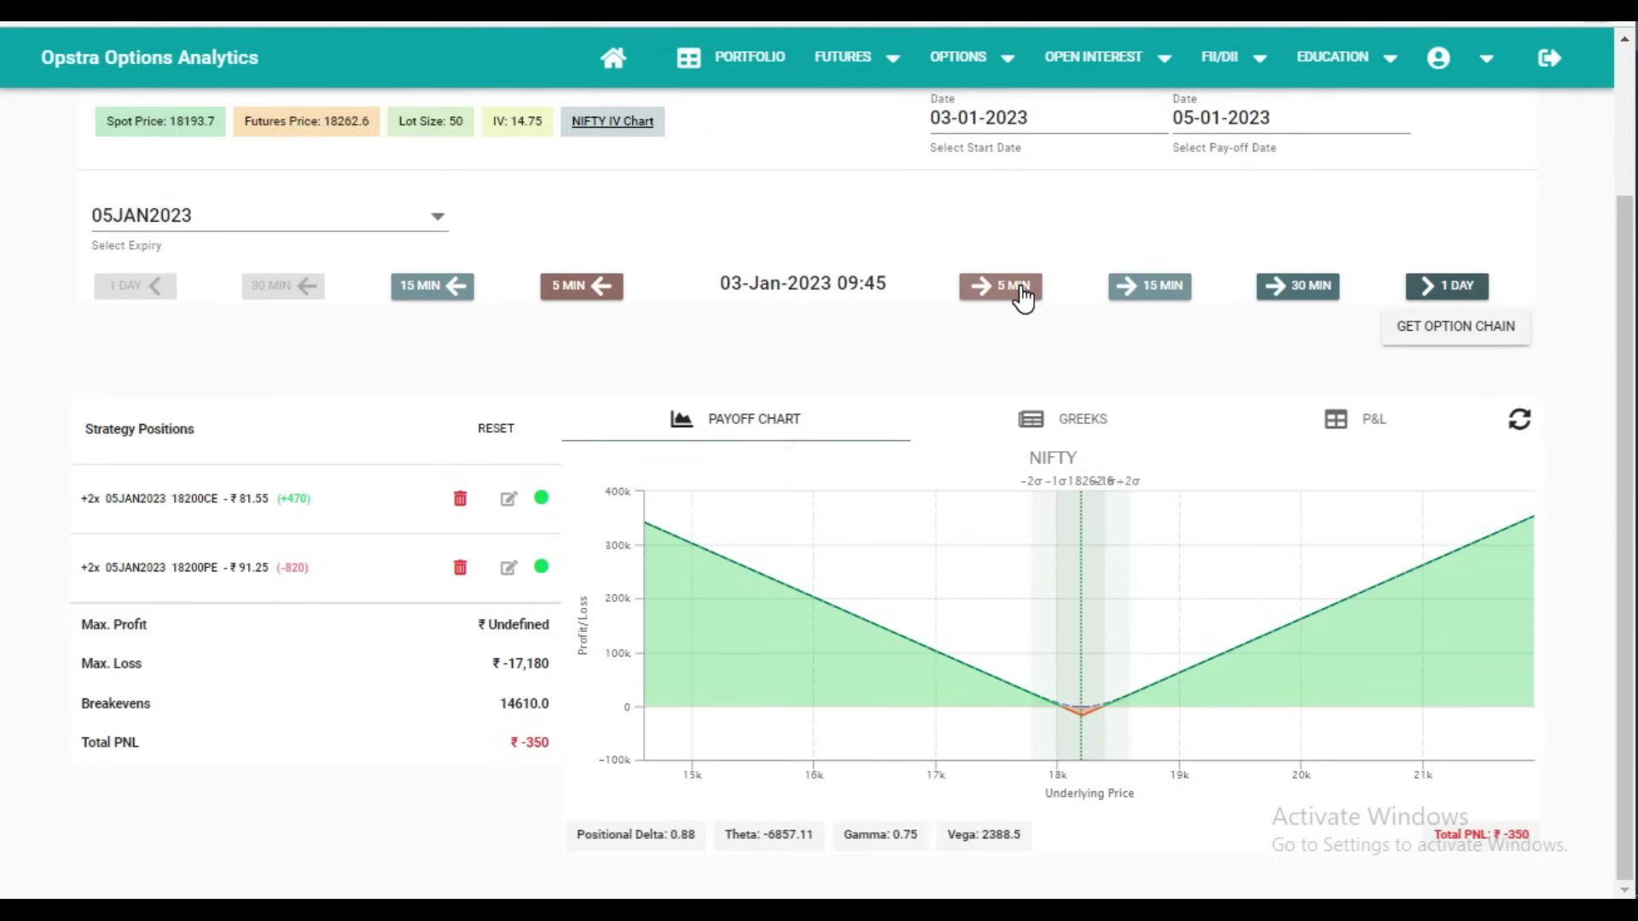
click(1022, 289)
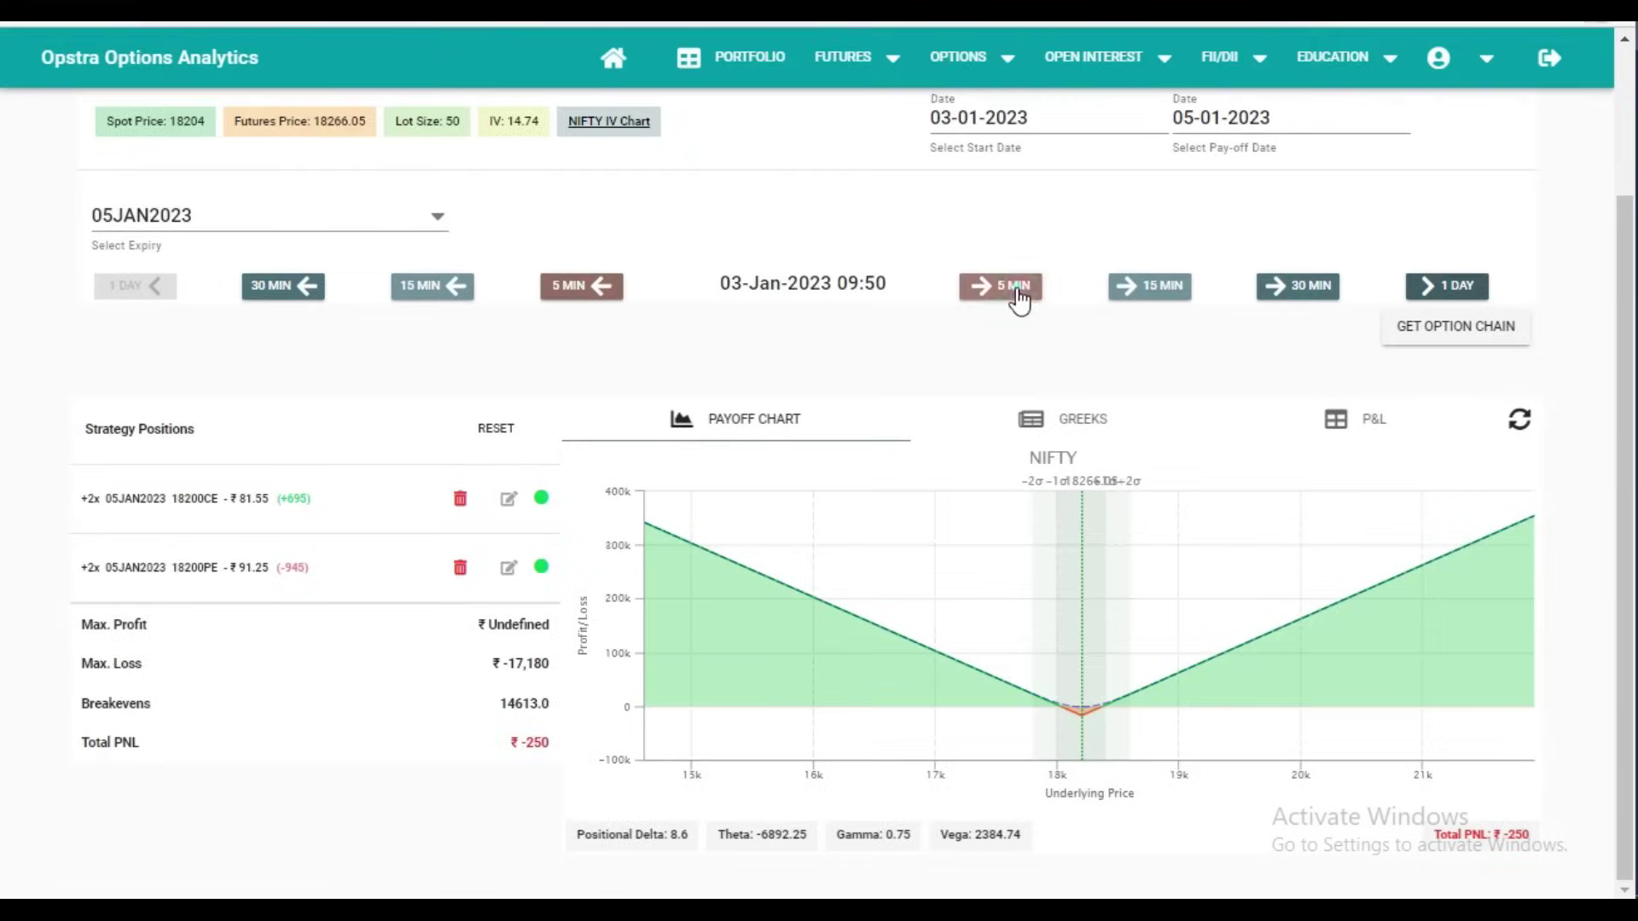
click(1020, 290)
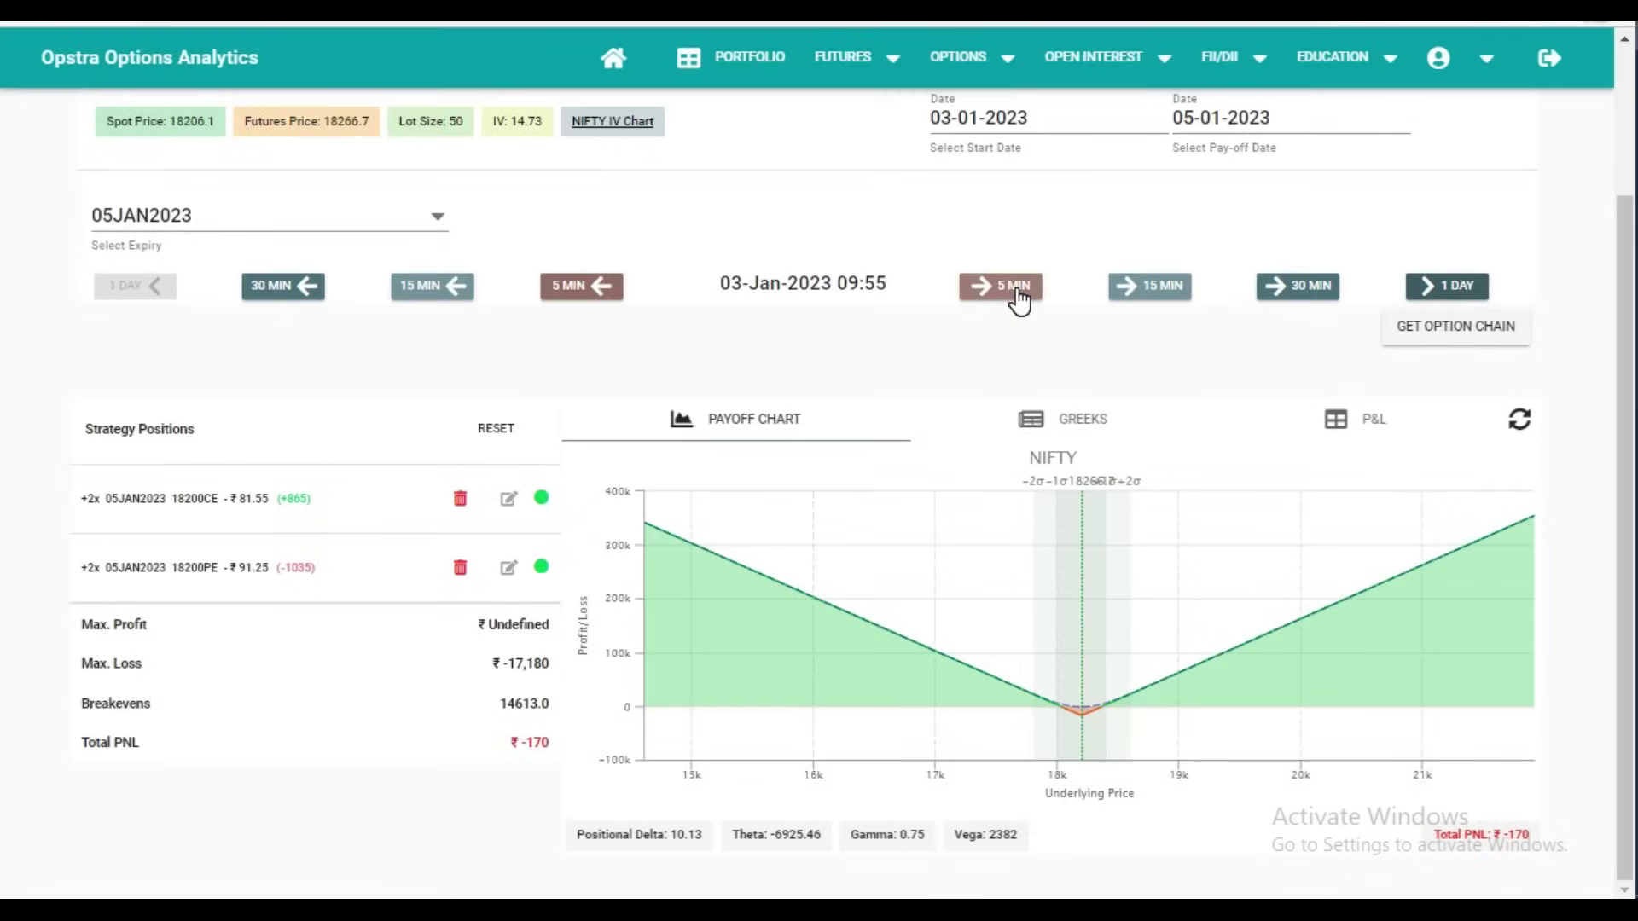
click(1018, 295)
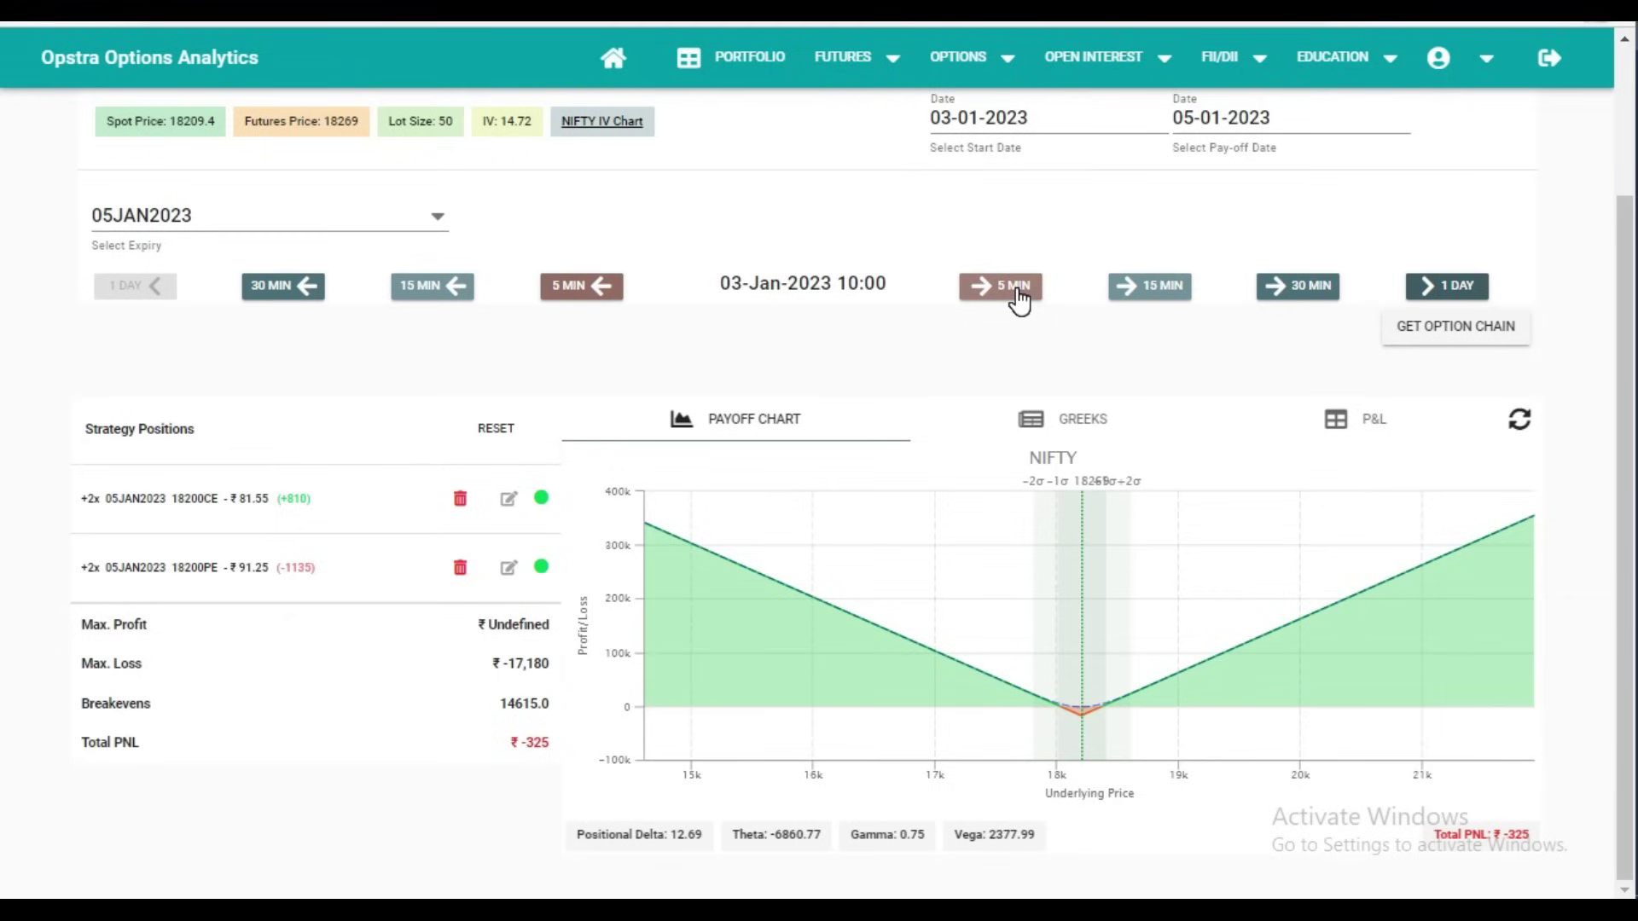
click(1018, 295)
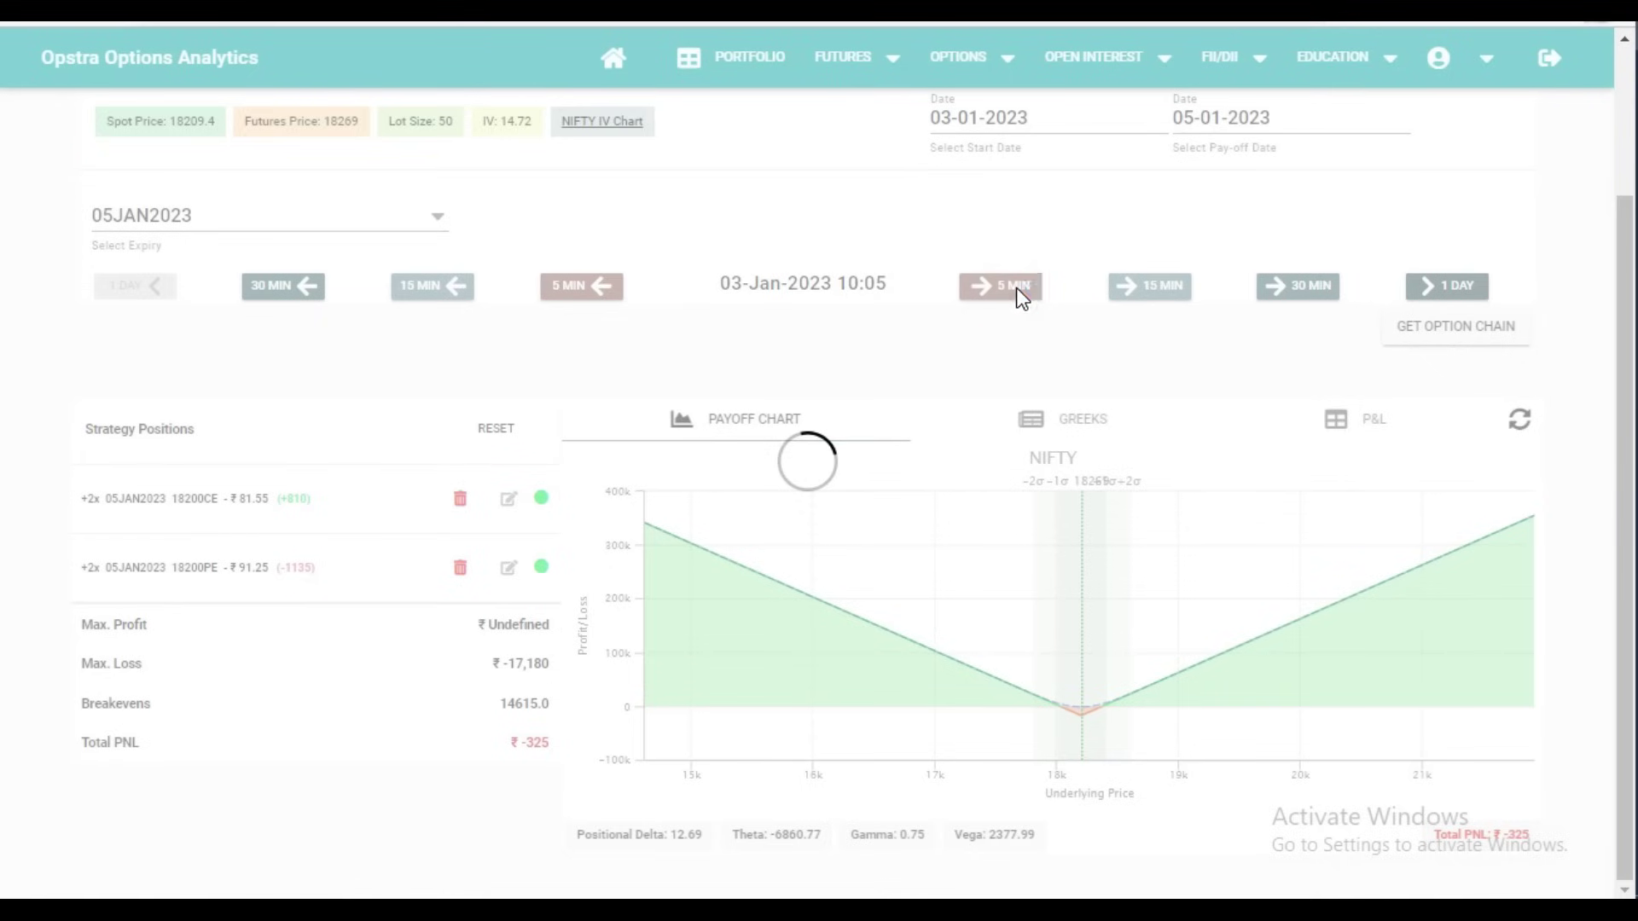
click(1018, 293)
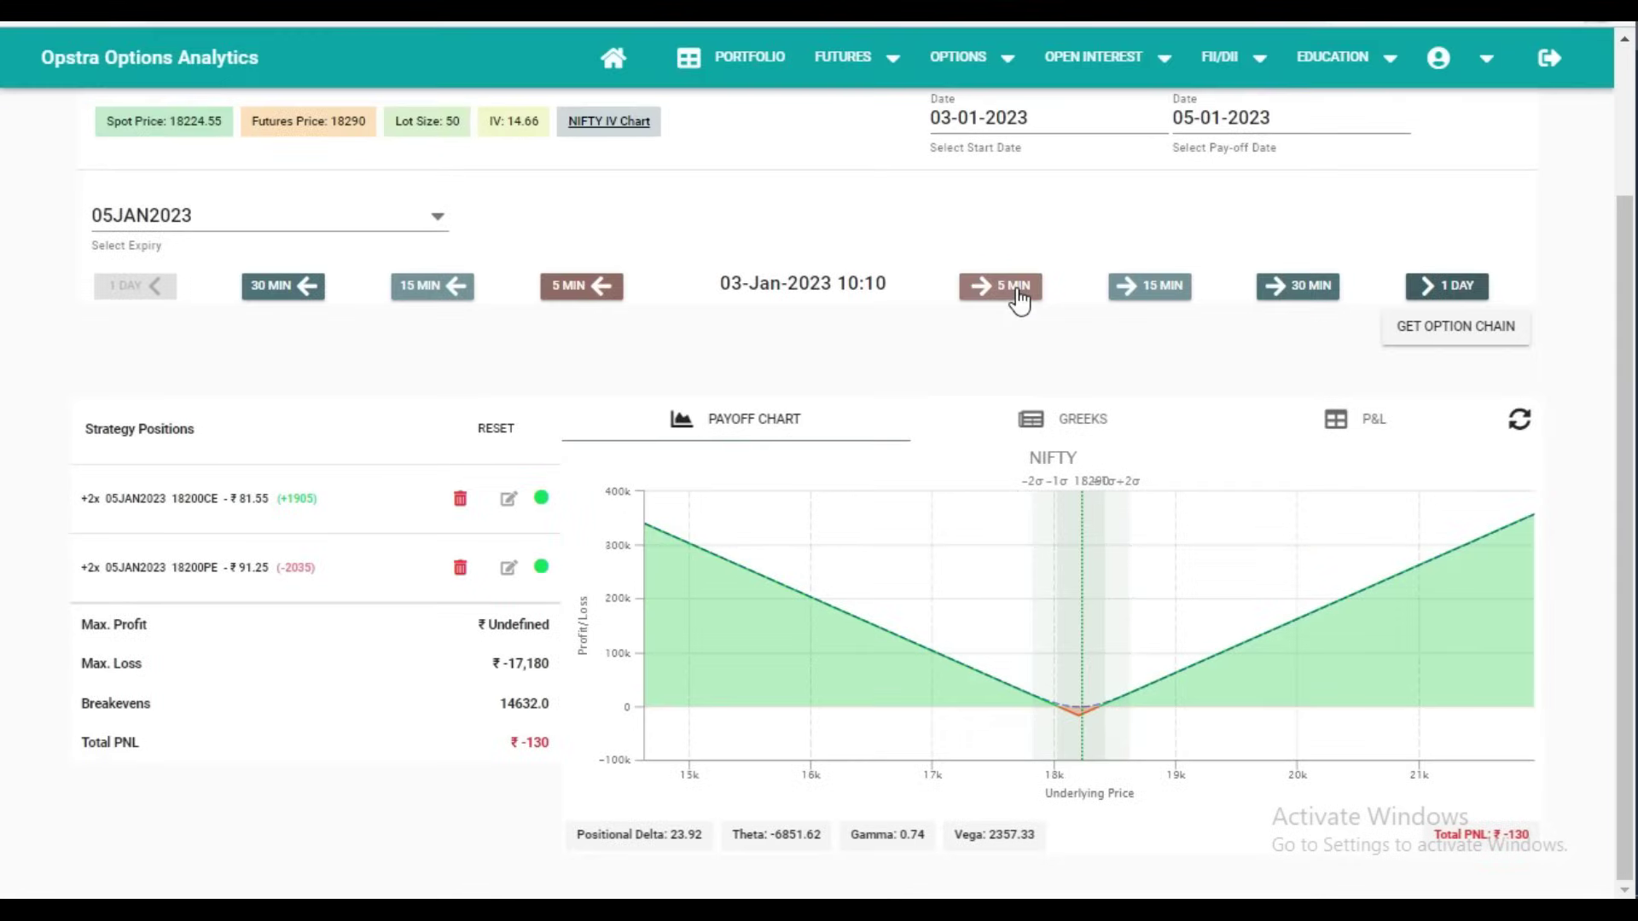
click(1018, 293)
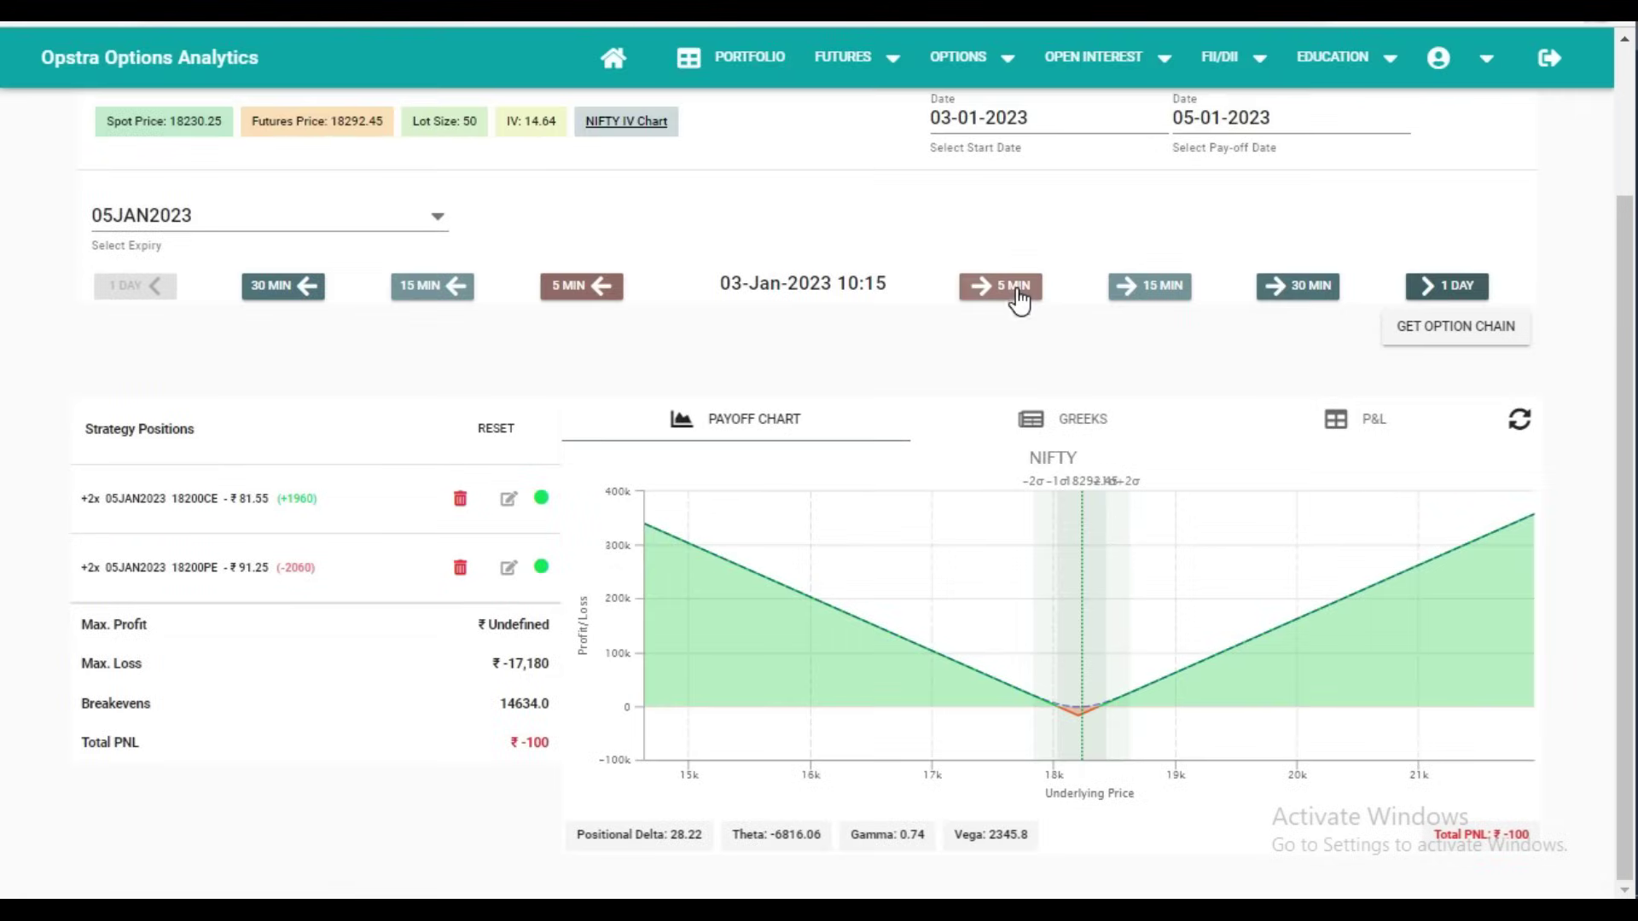
click(1017, 290)
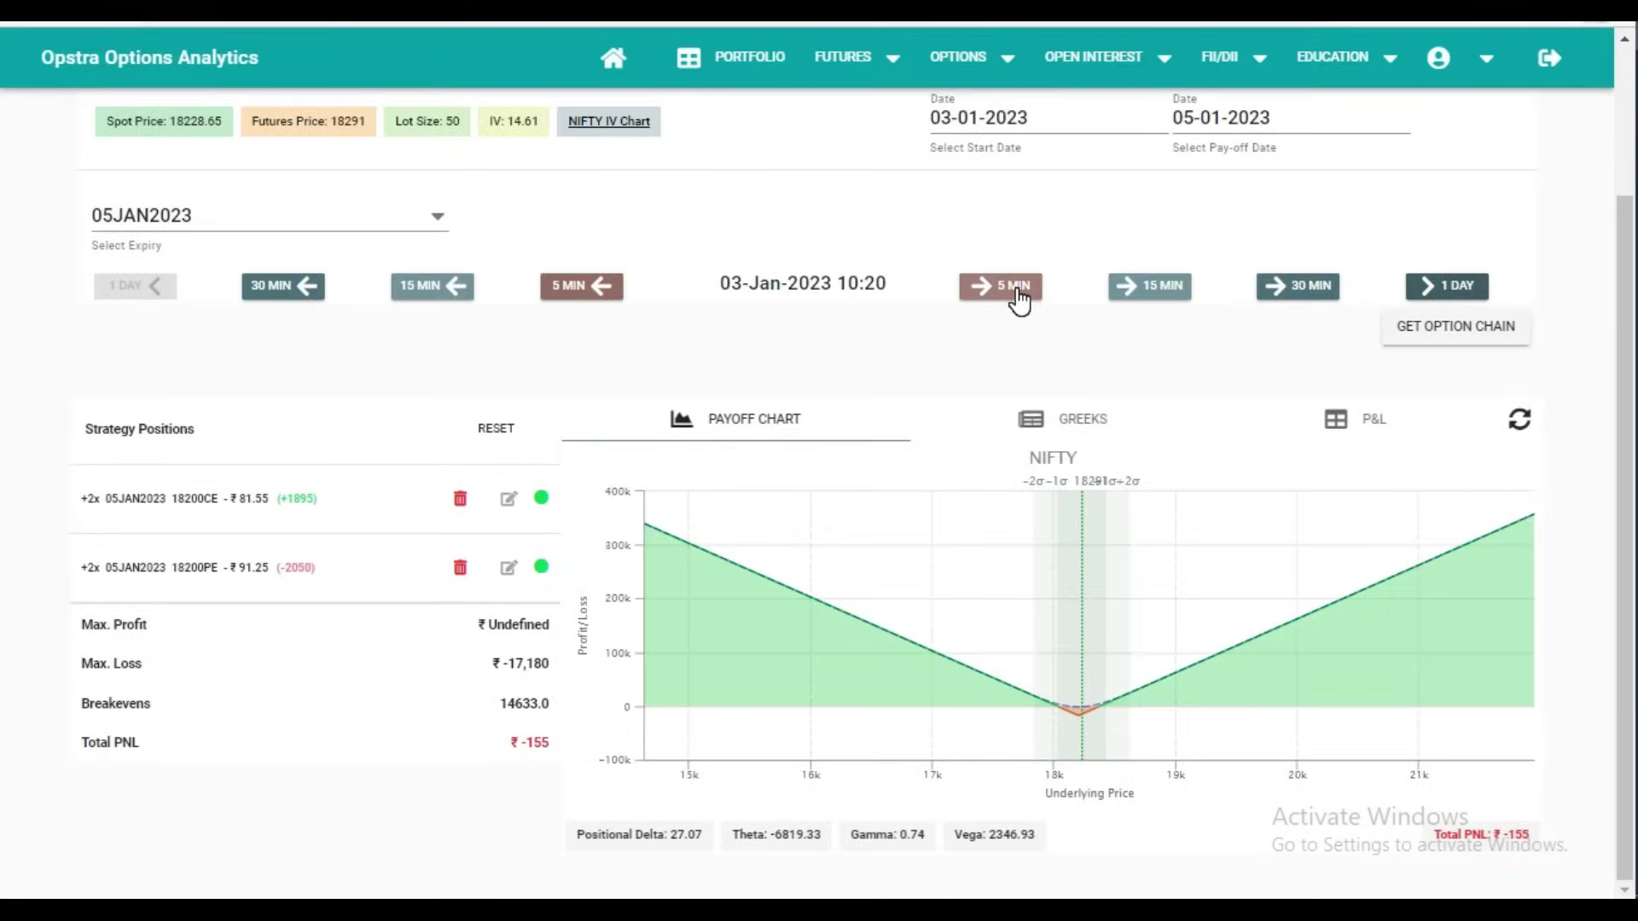
click(1016, 289)
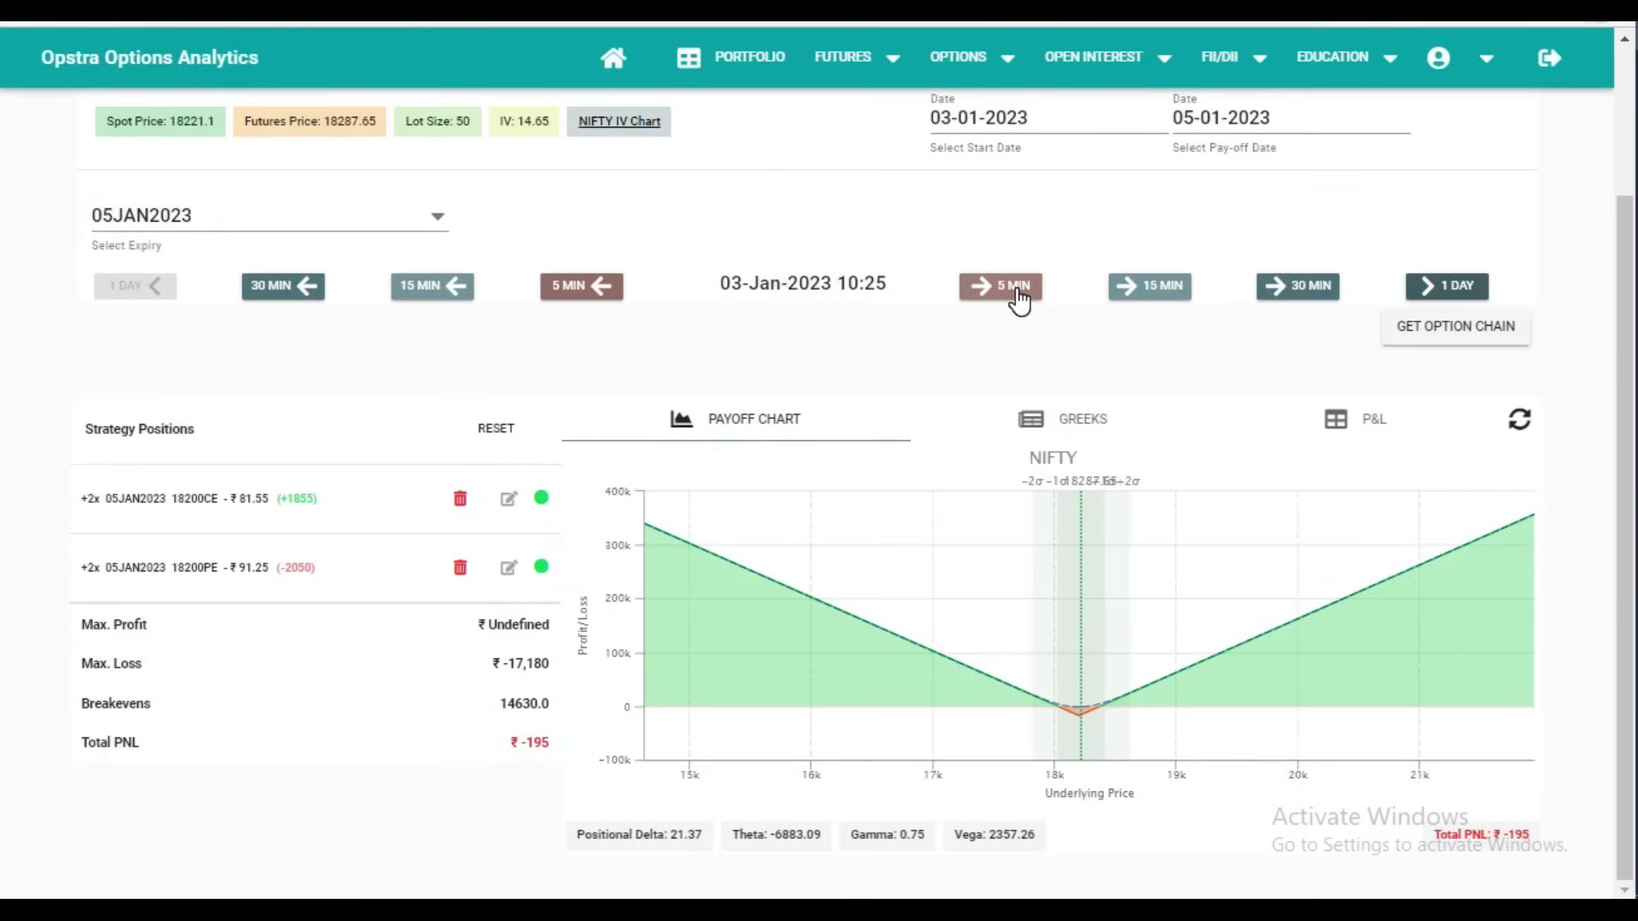
click(1018, 290)
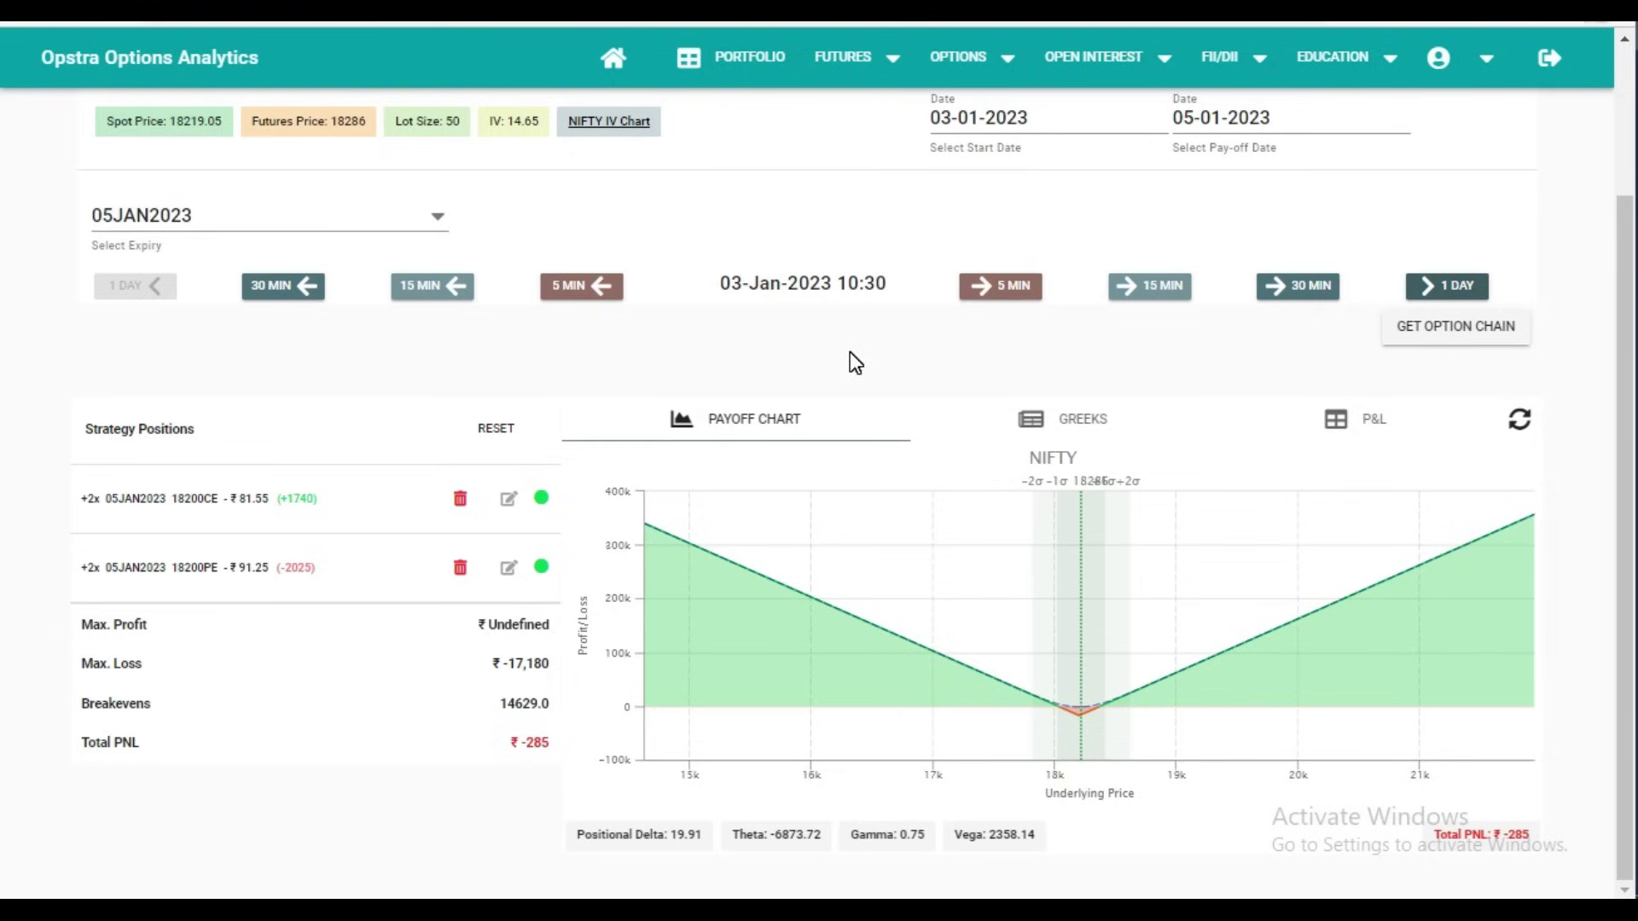
Advance the simulation to 10:45 in 5-minute increments, then step back to 03-Jan-2023 10:35
click(1005, 289)
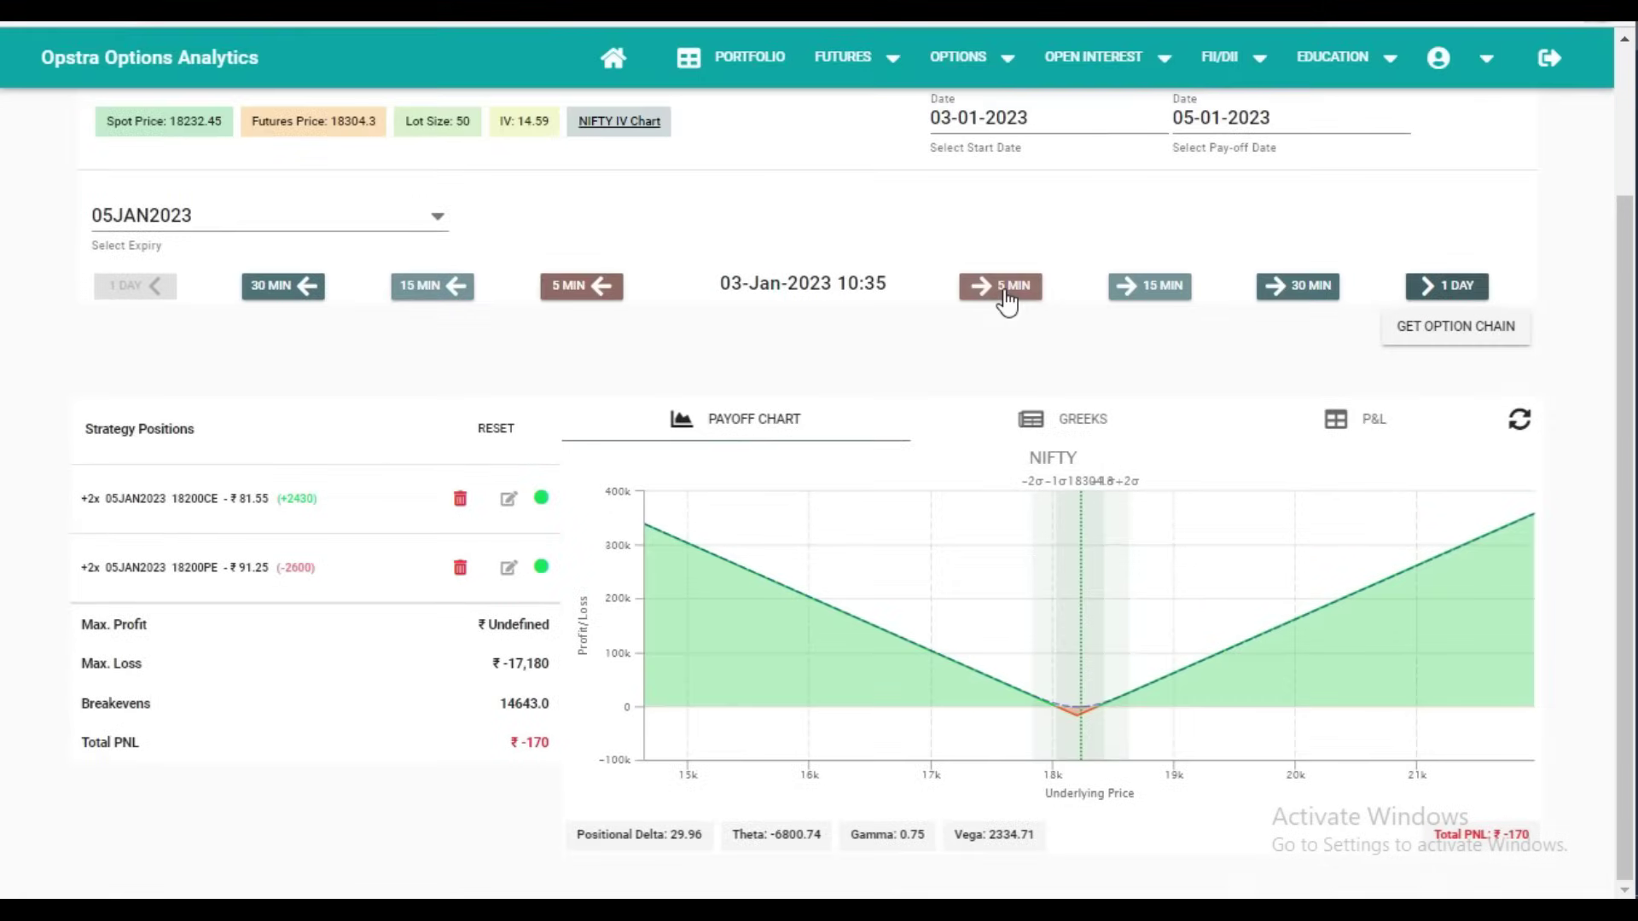
click(1006, 292)
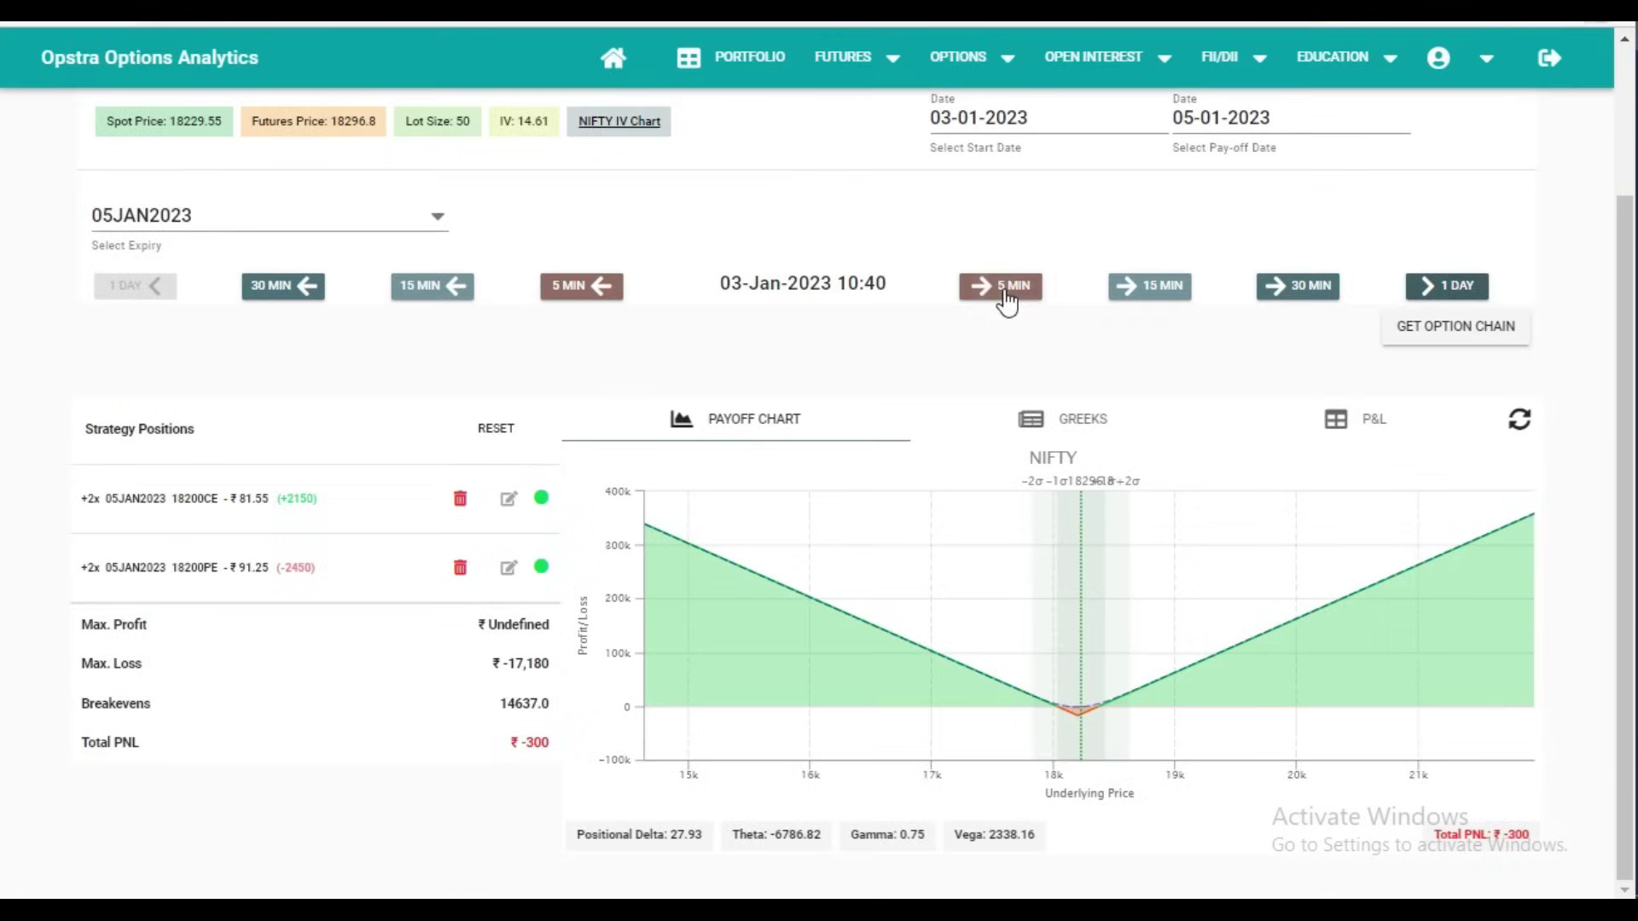
click(1006, 292)
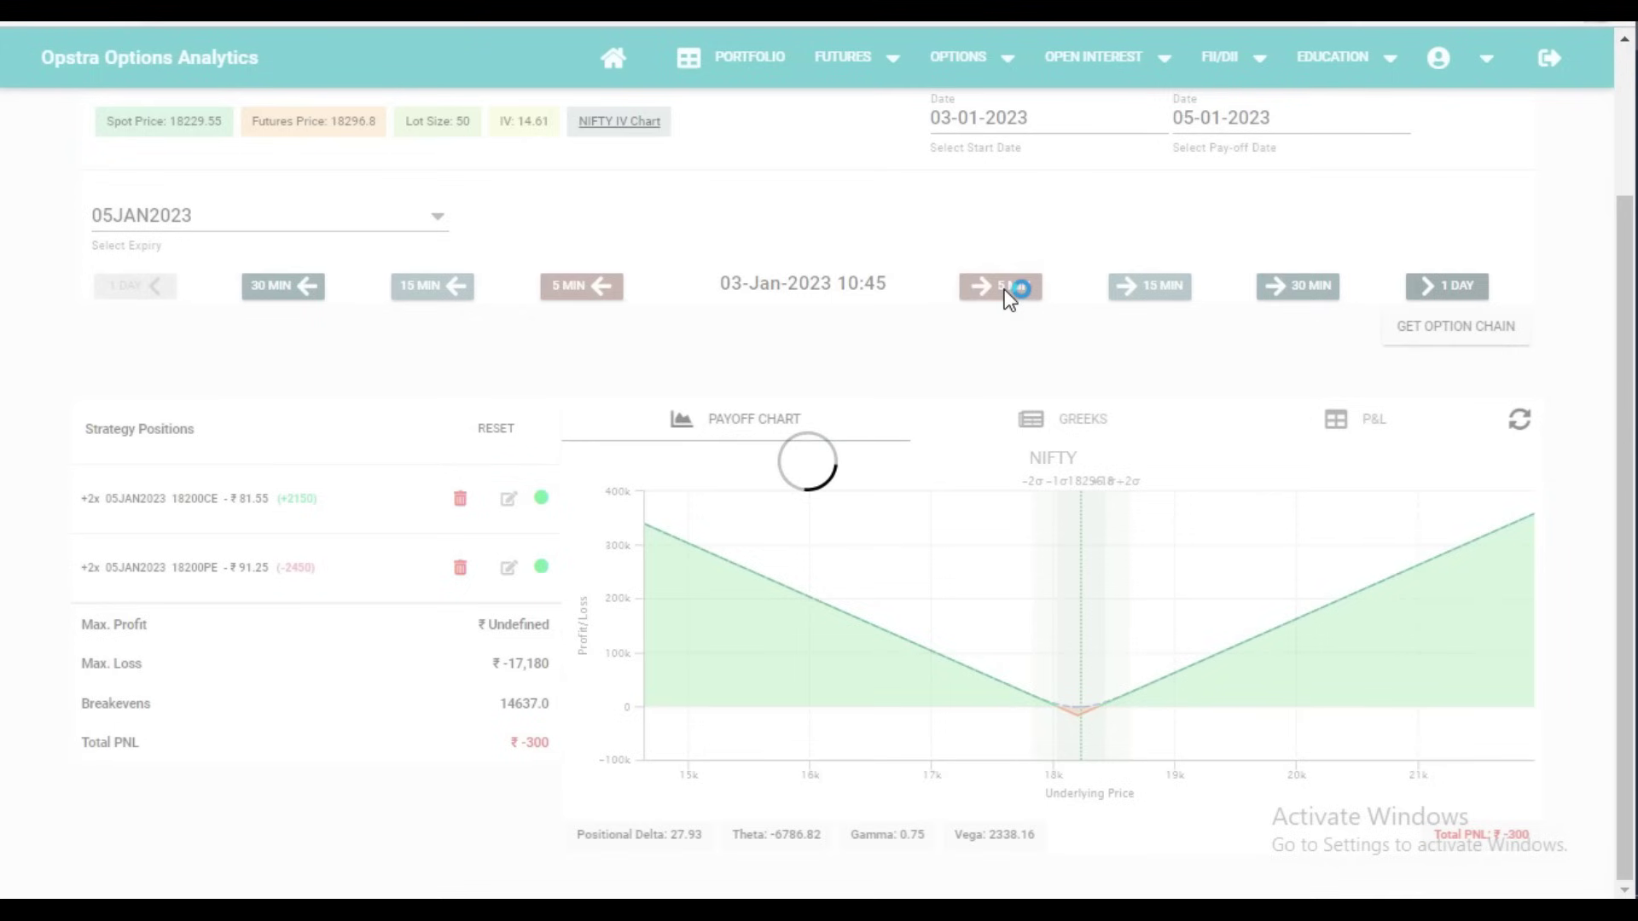
click(586, 282)
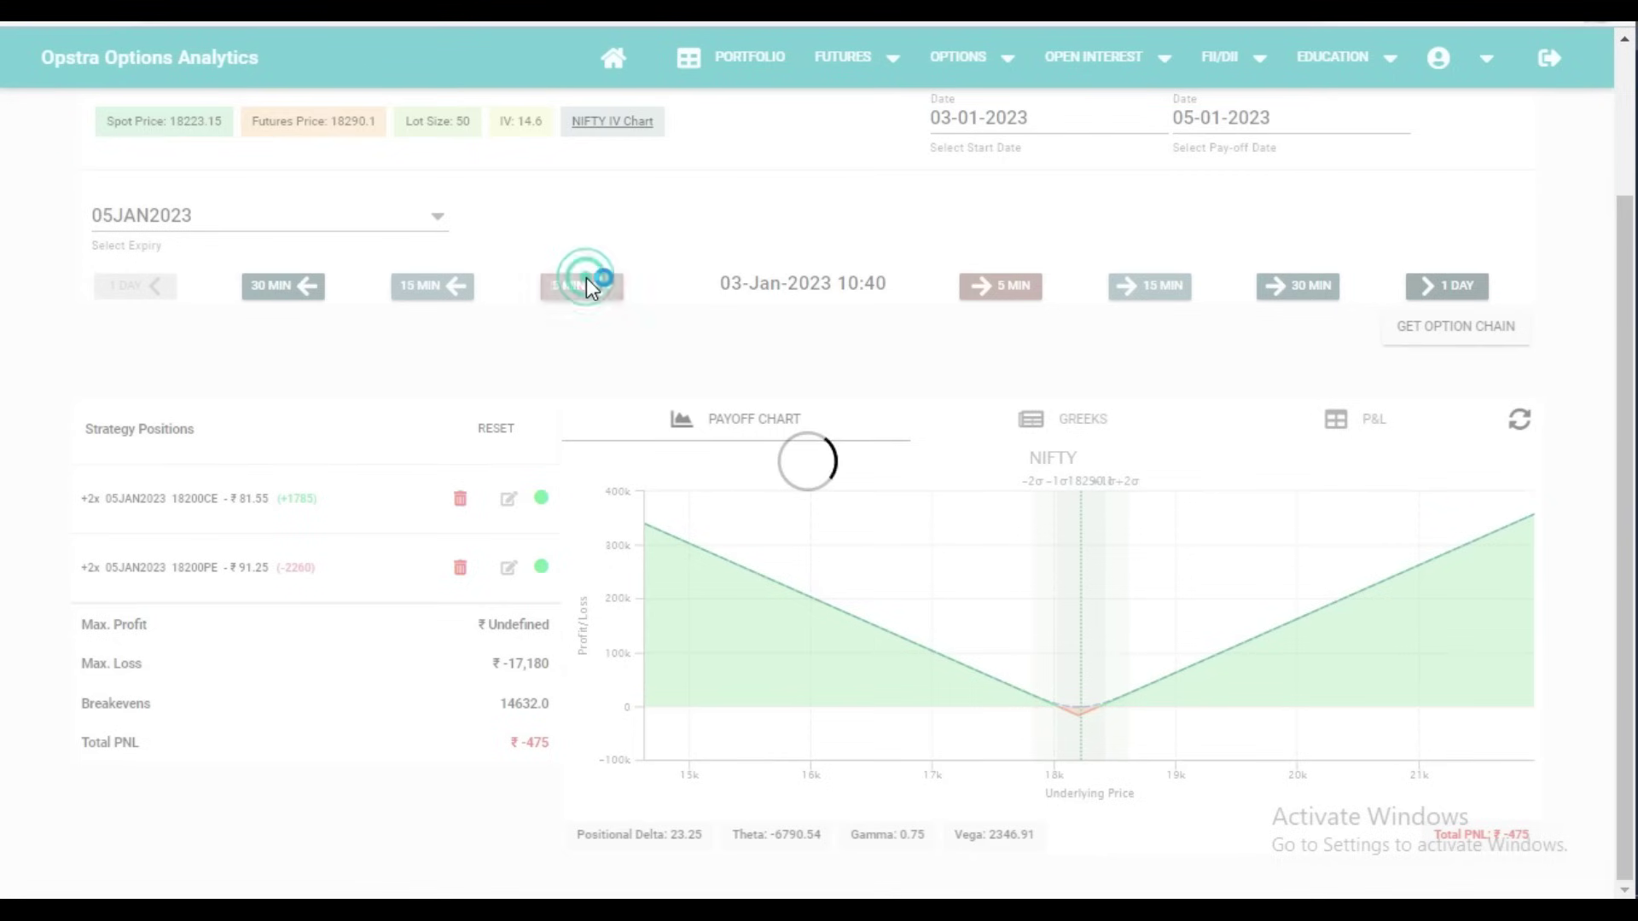
click(588, 287)
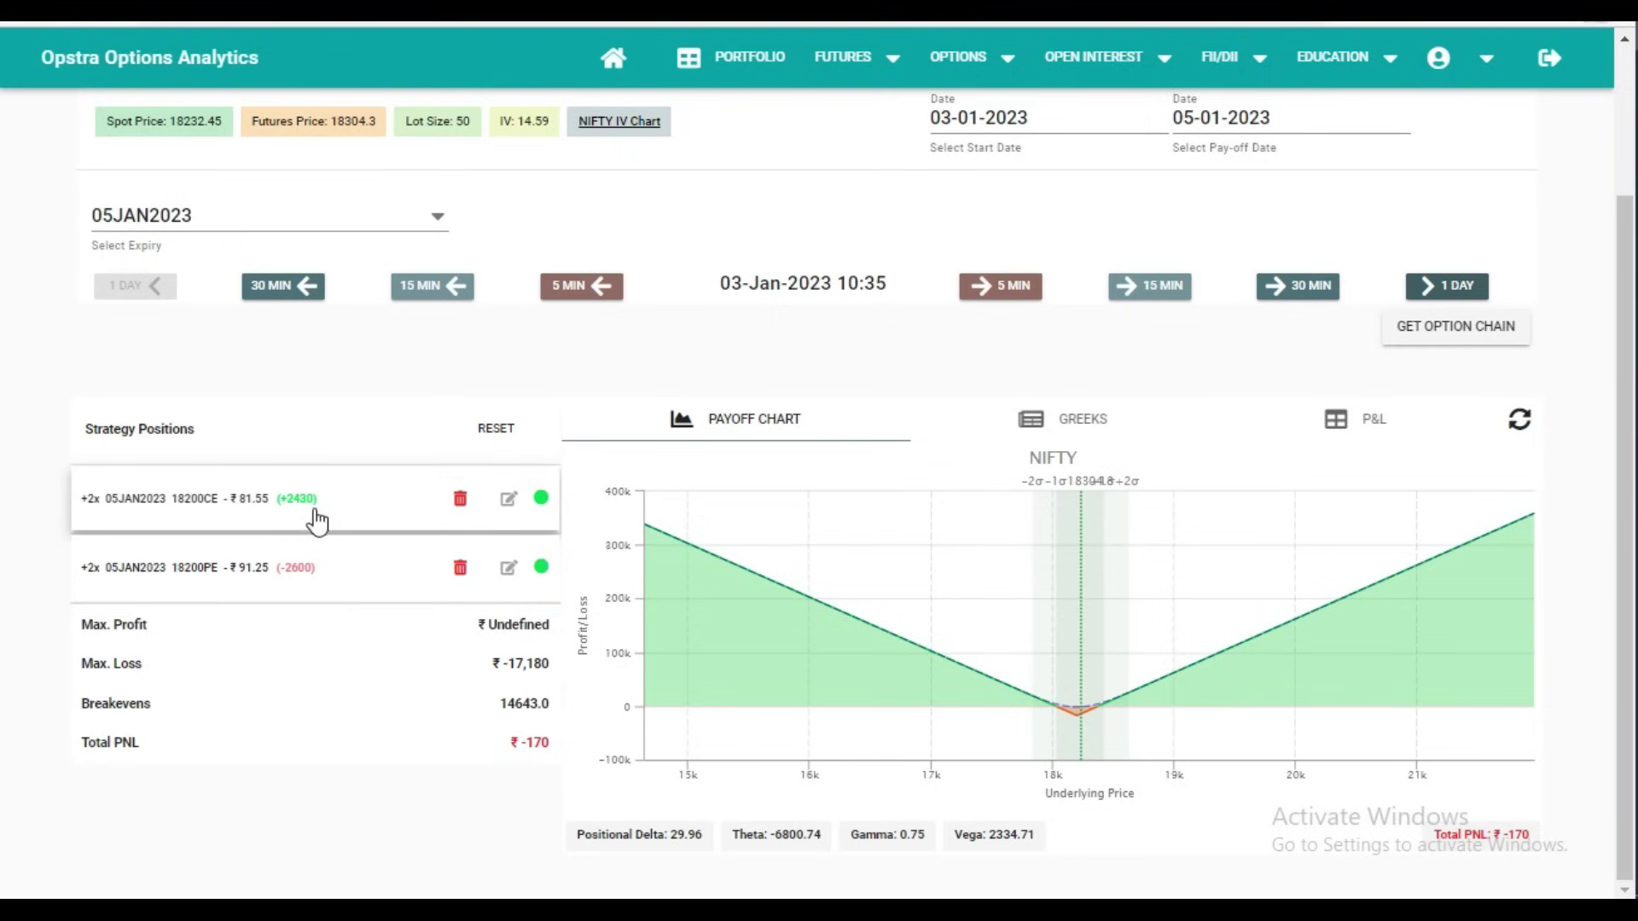
Show the profit and loss table and examine the 18200 call's current price against its entry price
click(1379, 424)
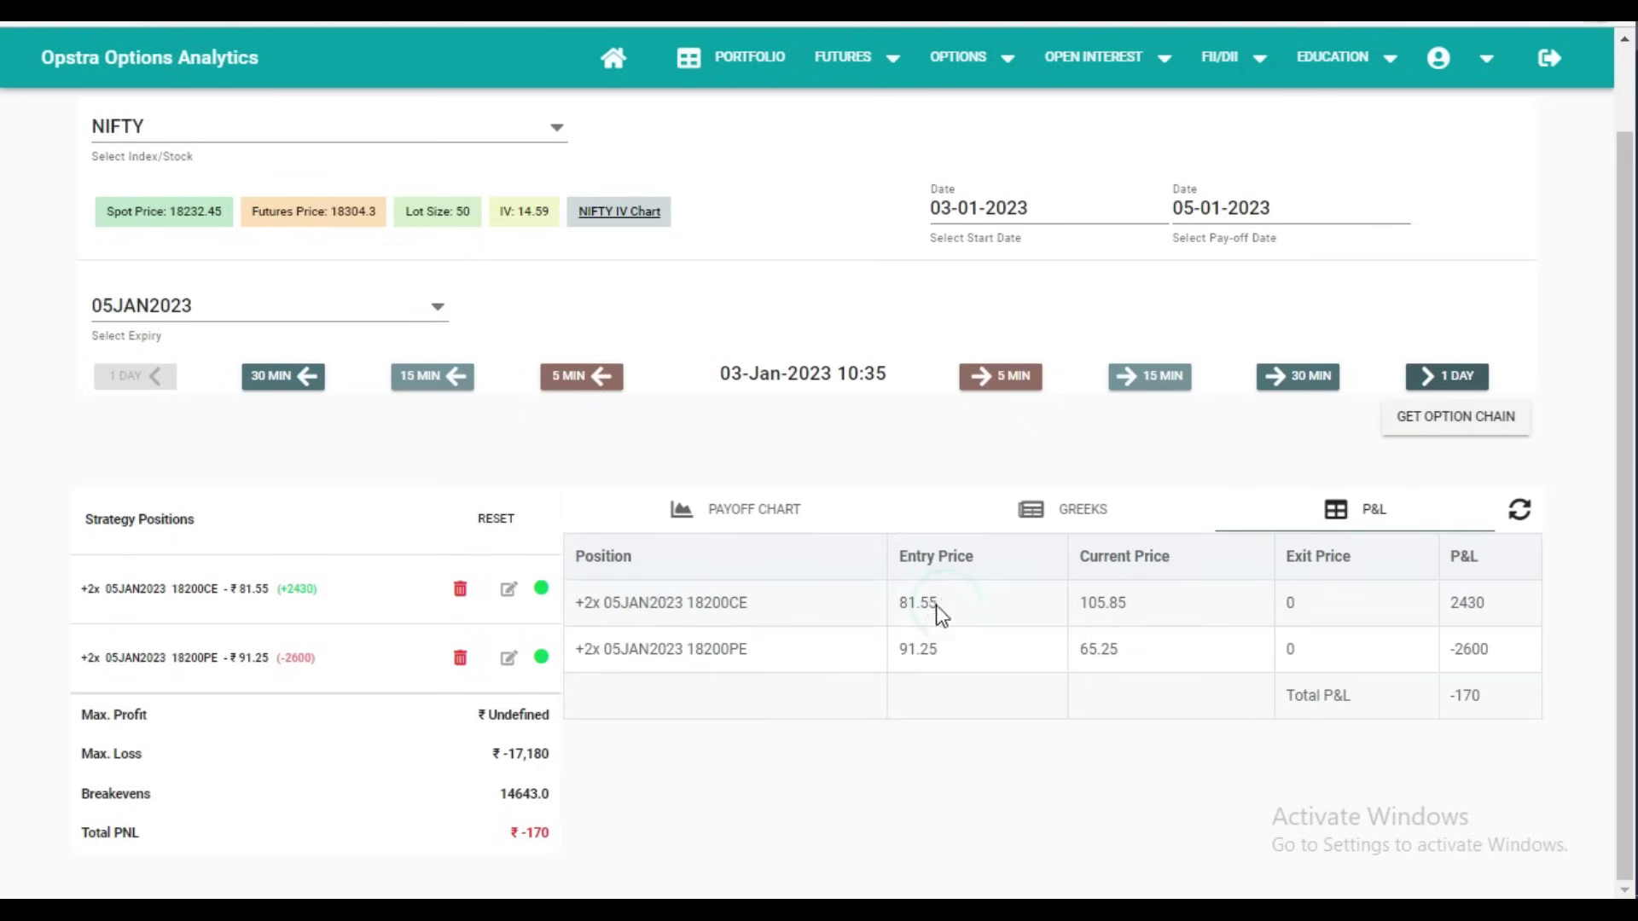
drag(1128, 607, 1080, 607)
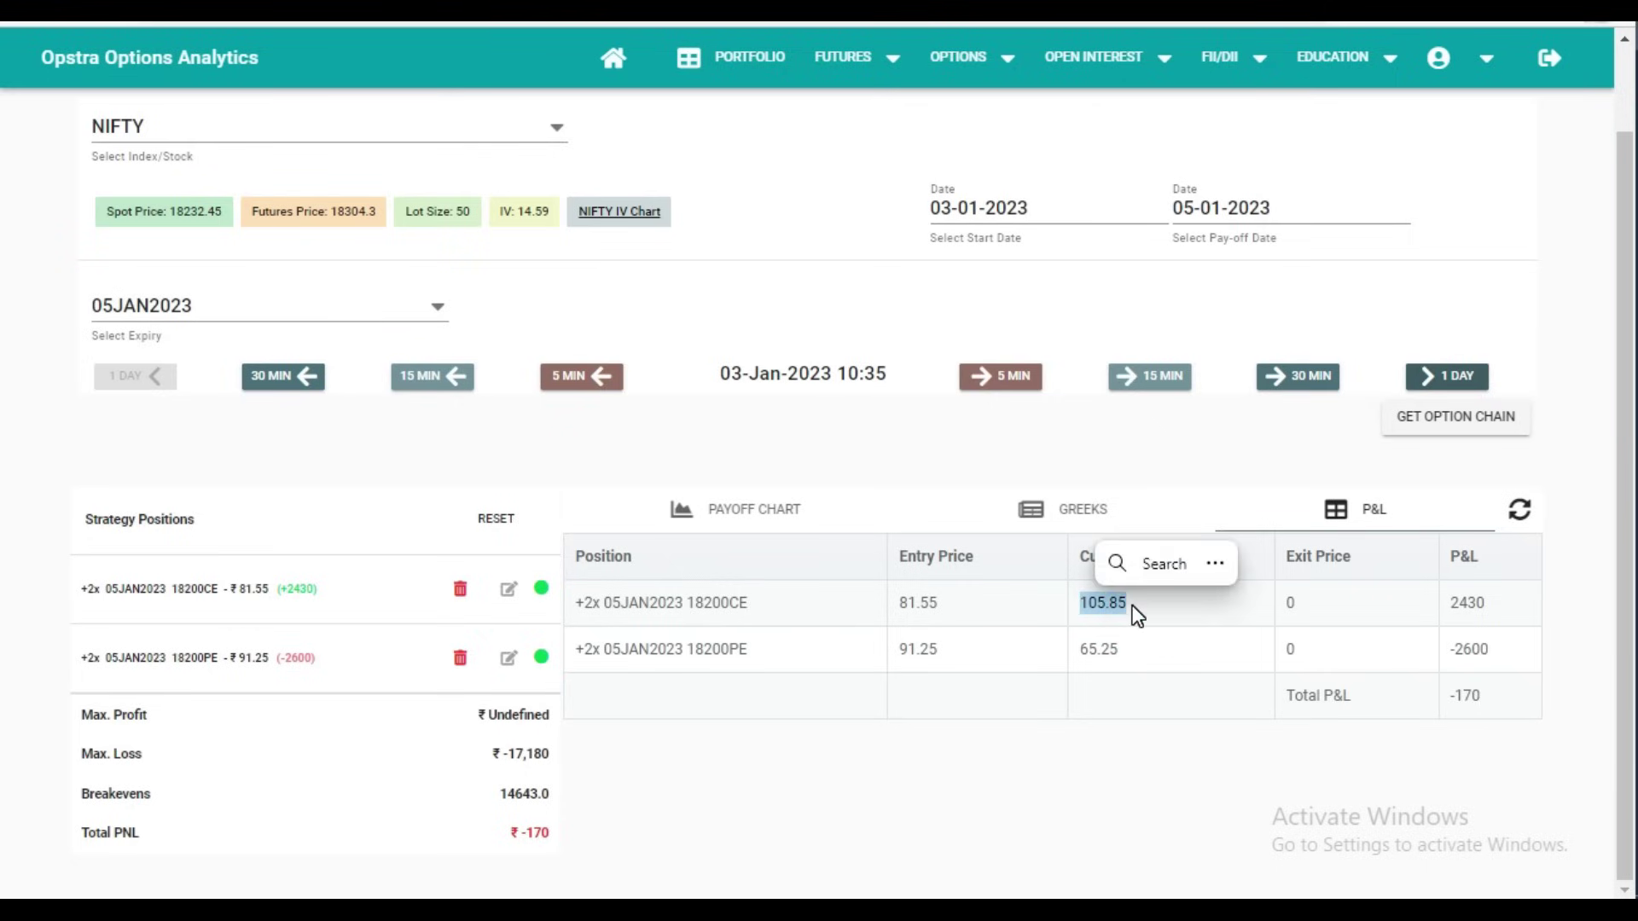
click(1133, 605)
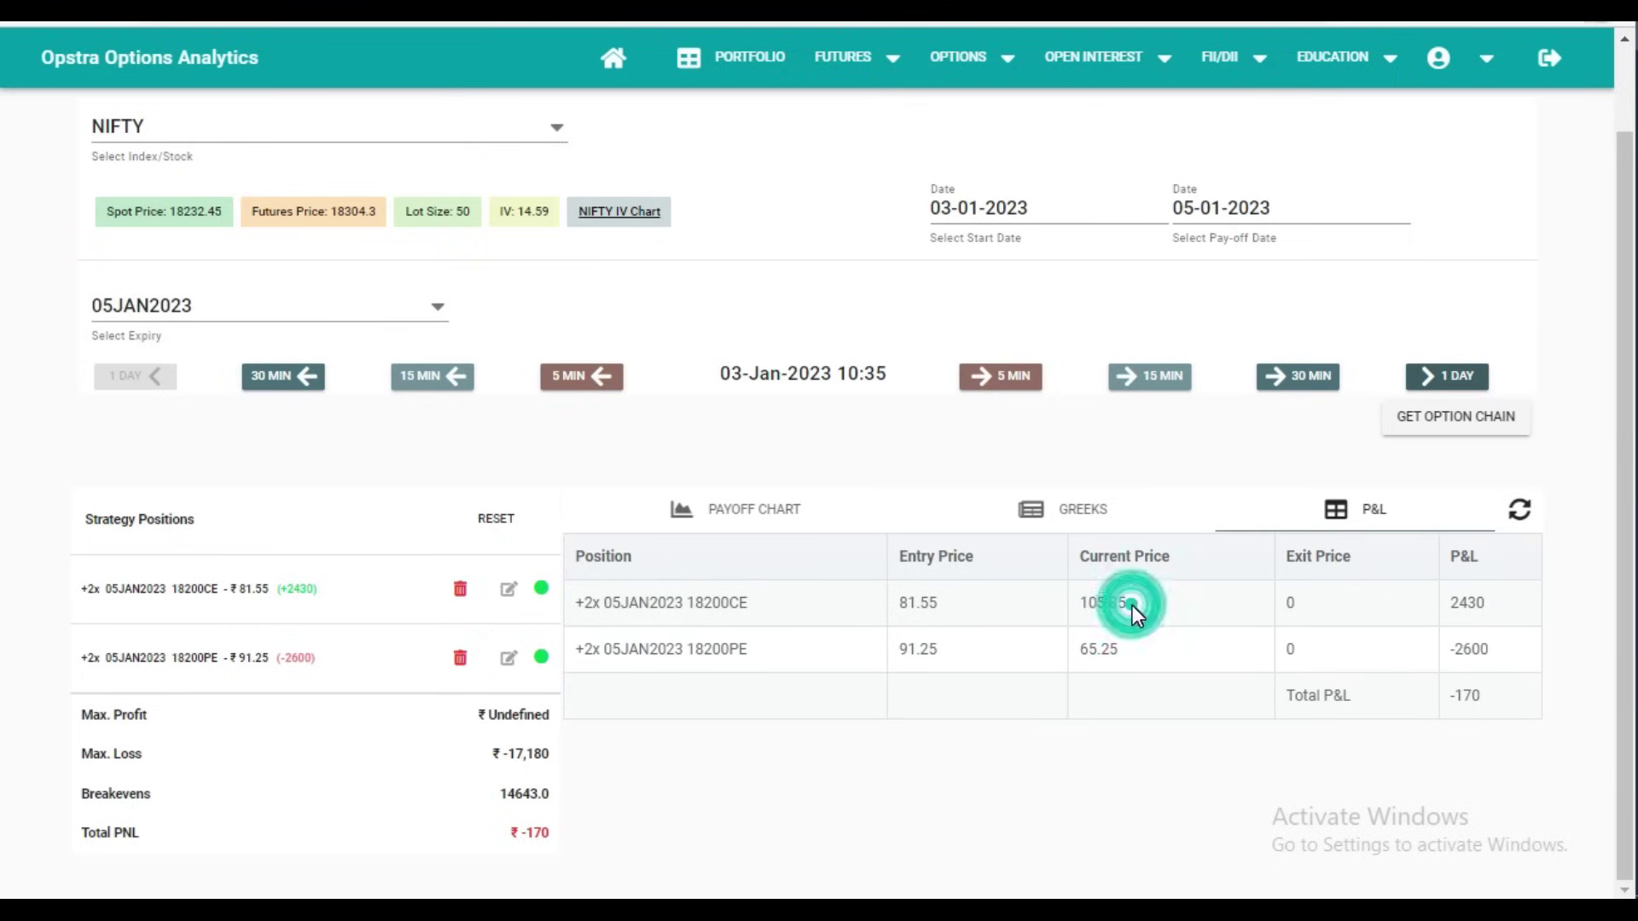
click(1085, 606)
drag(1085, 606, 1135, 611)
Advance the simulation to 03-Jan-2023 10:45 and close the 18200 call position with an exit price of 100
click(1013, 379)
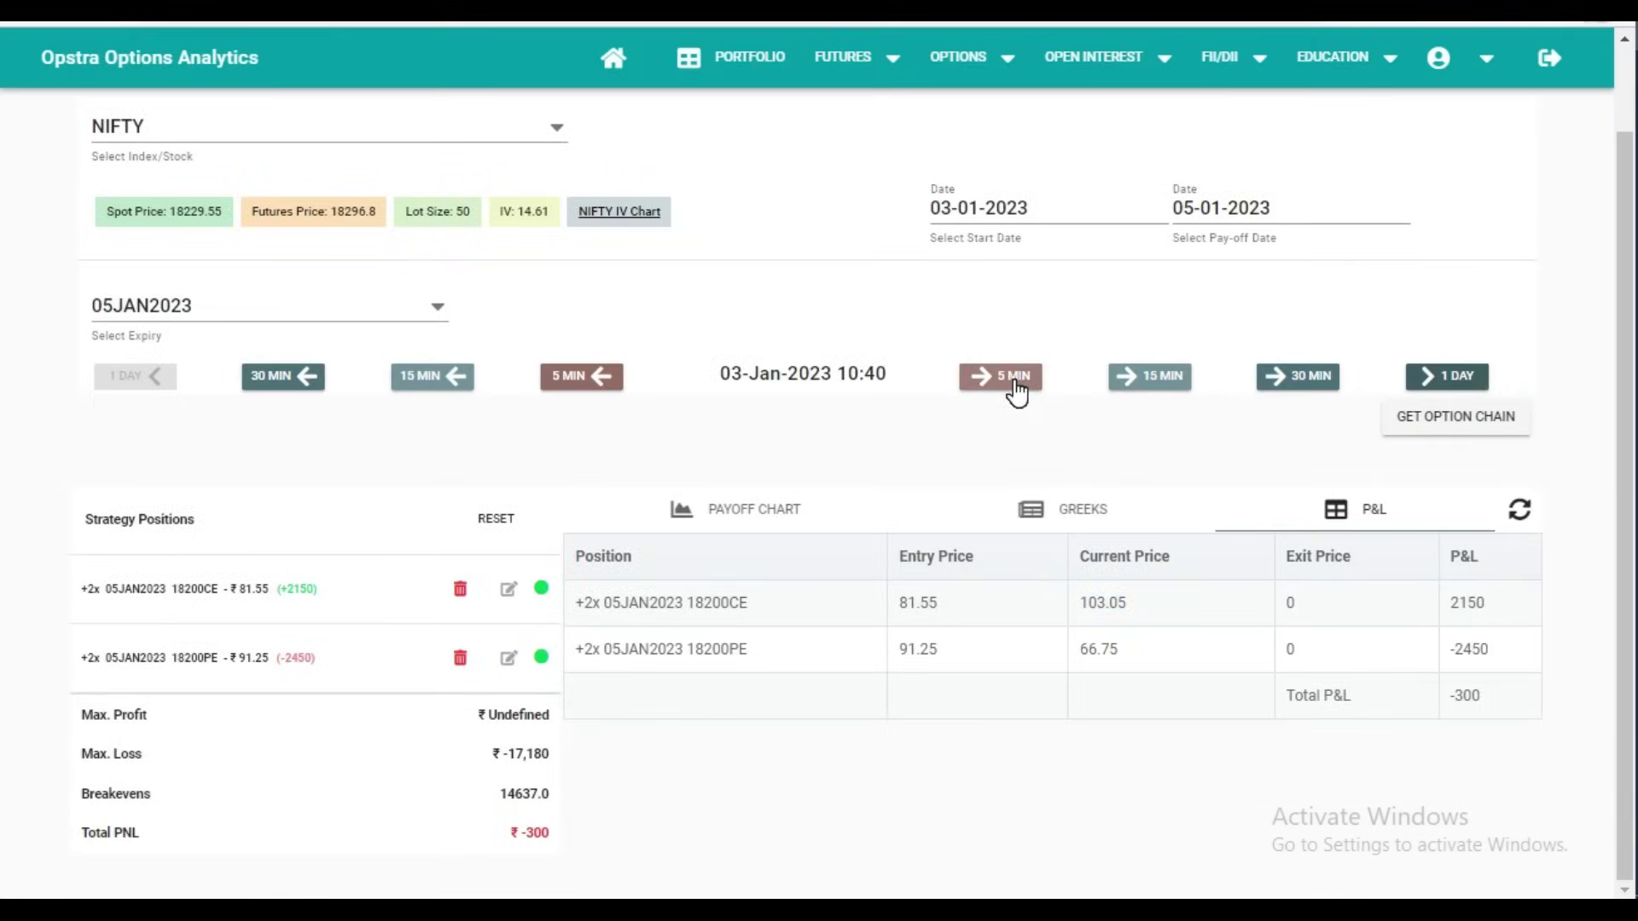
click(1013, 379)
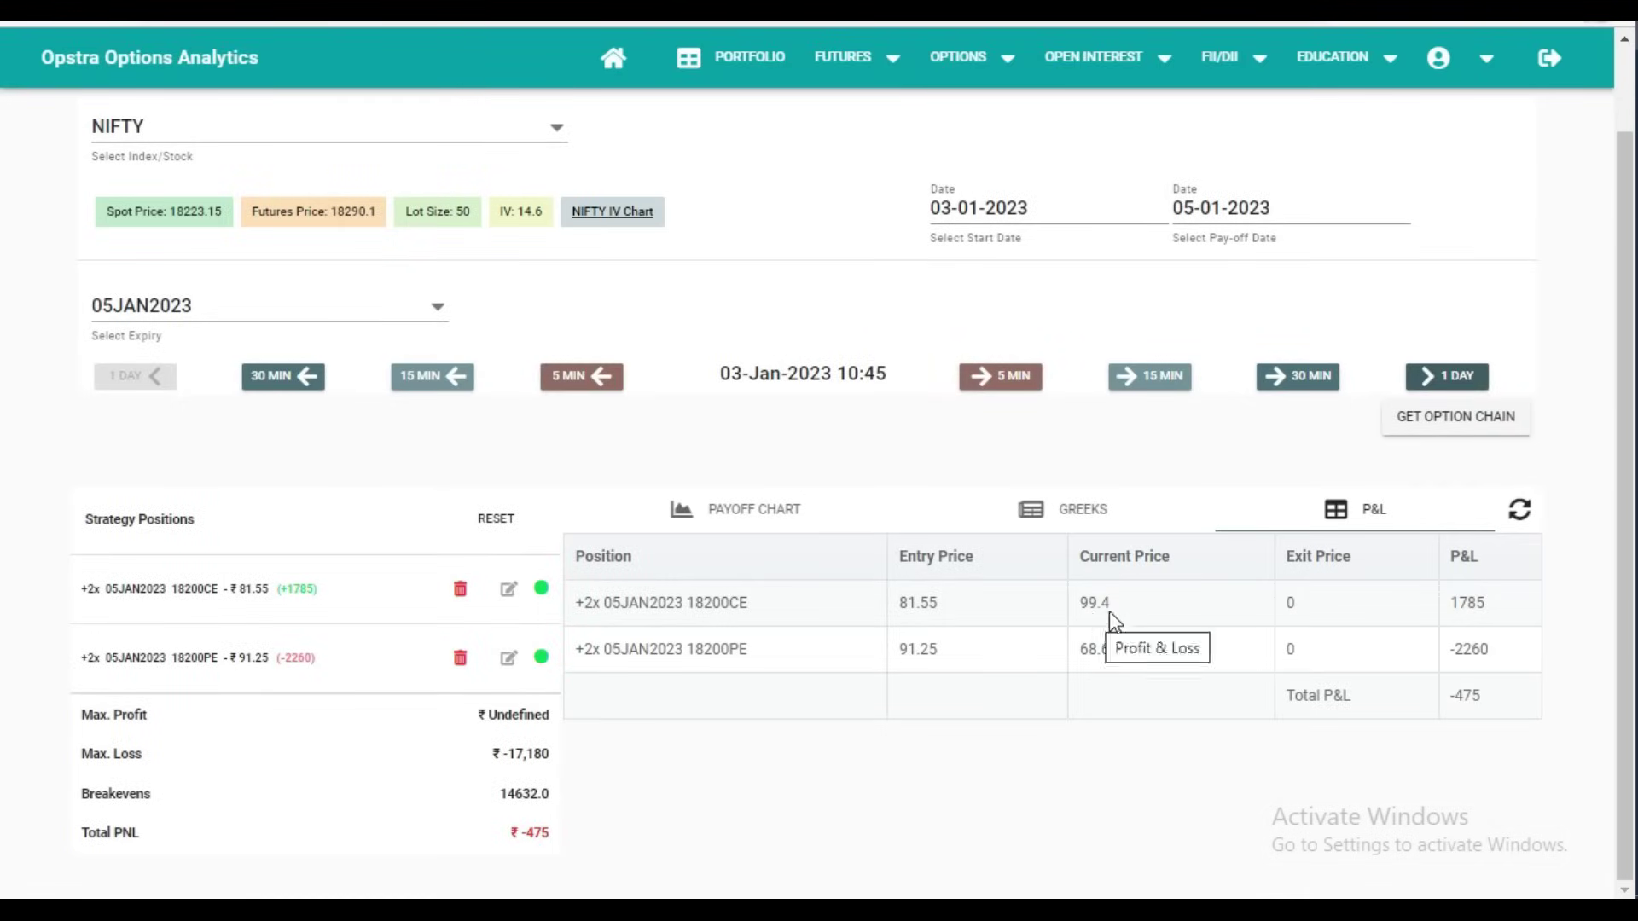
click(510, 590)
click(632, 504)
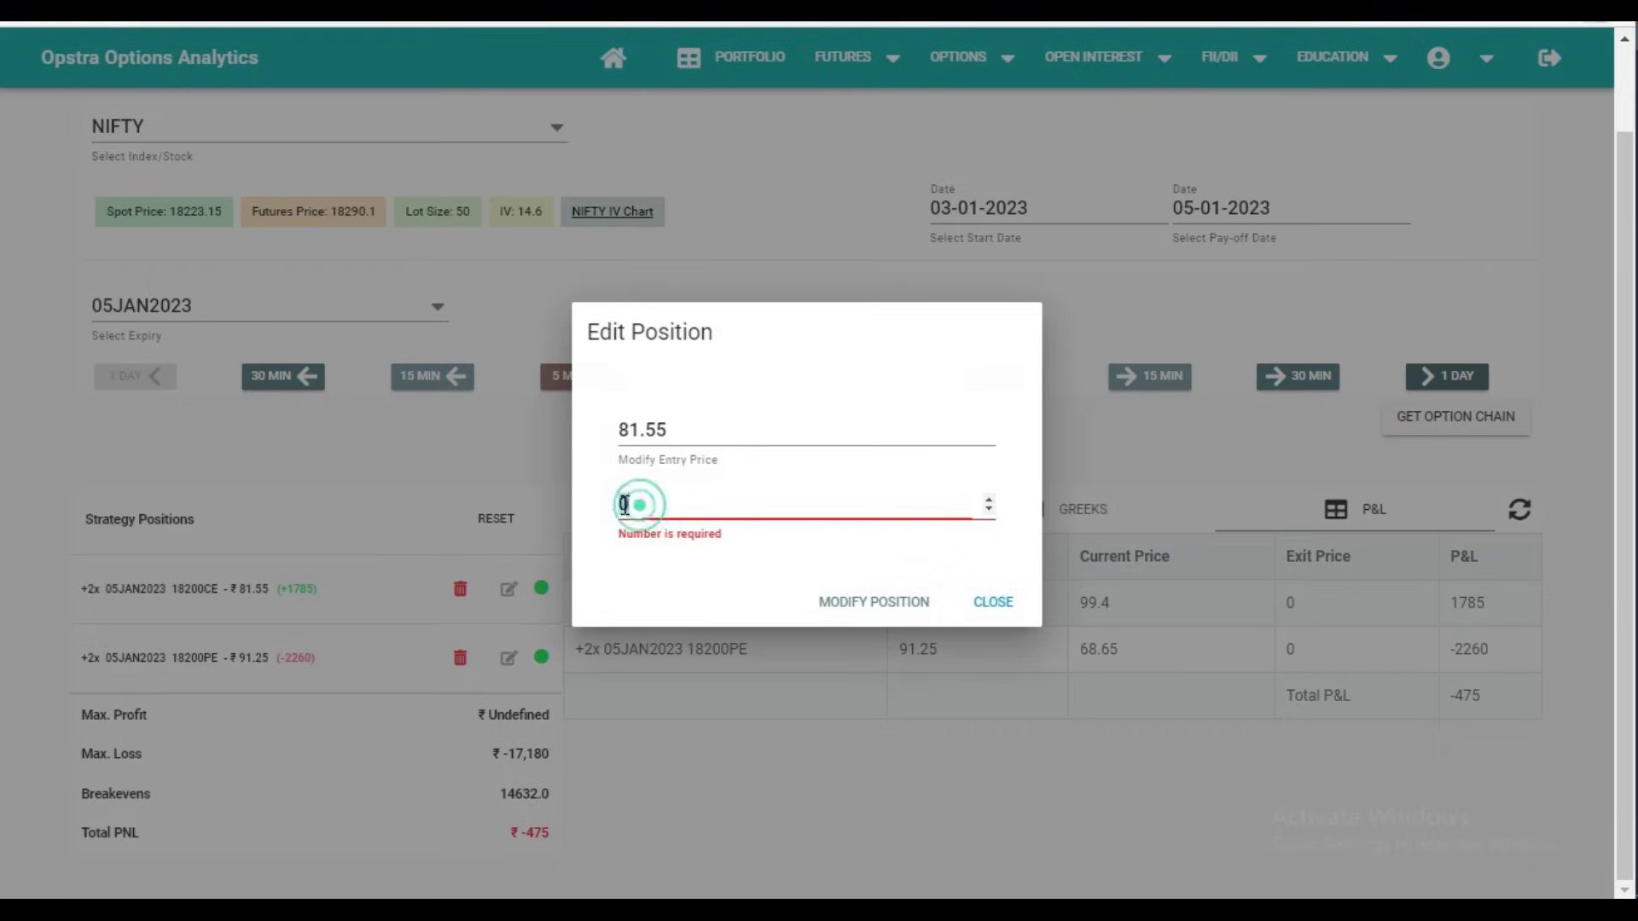
key(BackSpace)
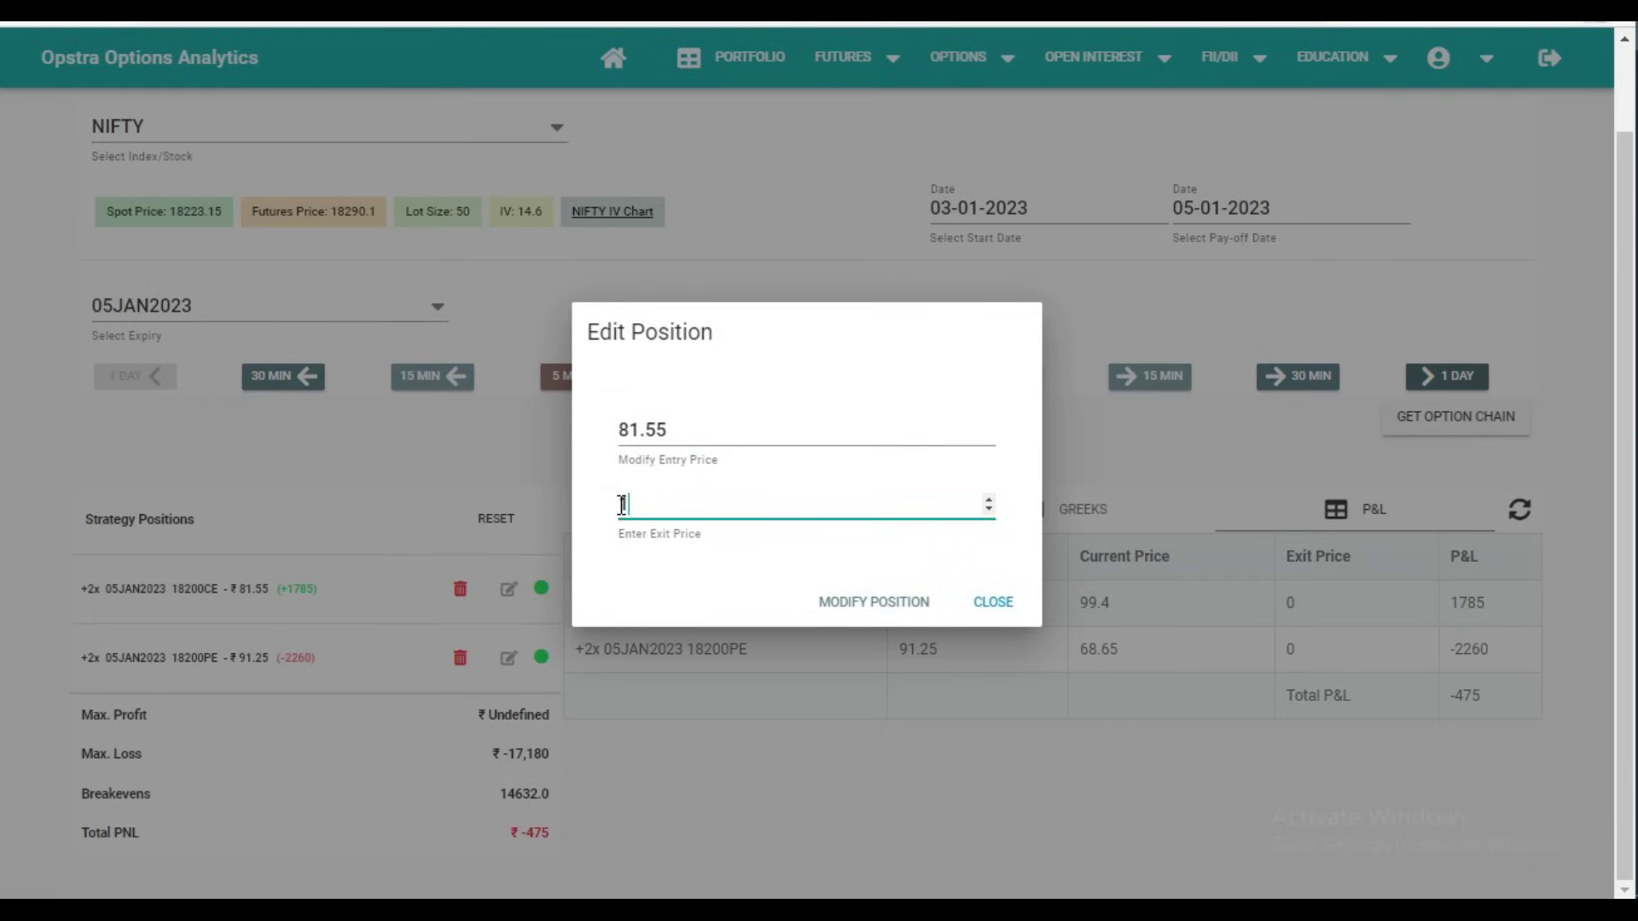
text(100)
click(870, 605)
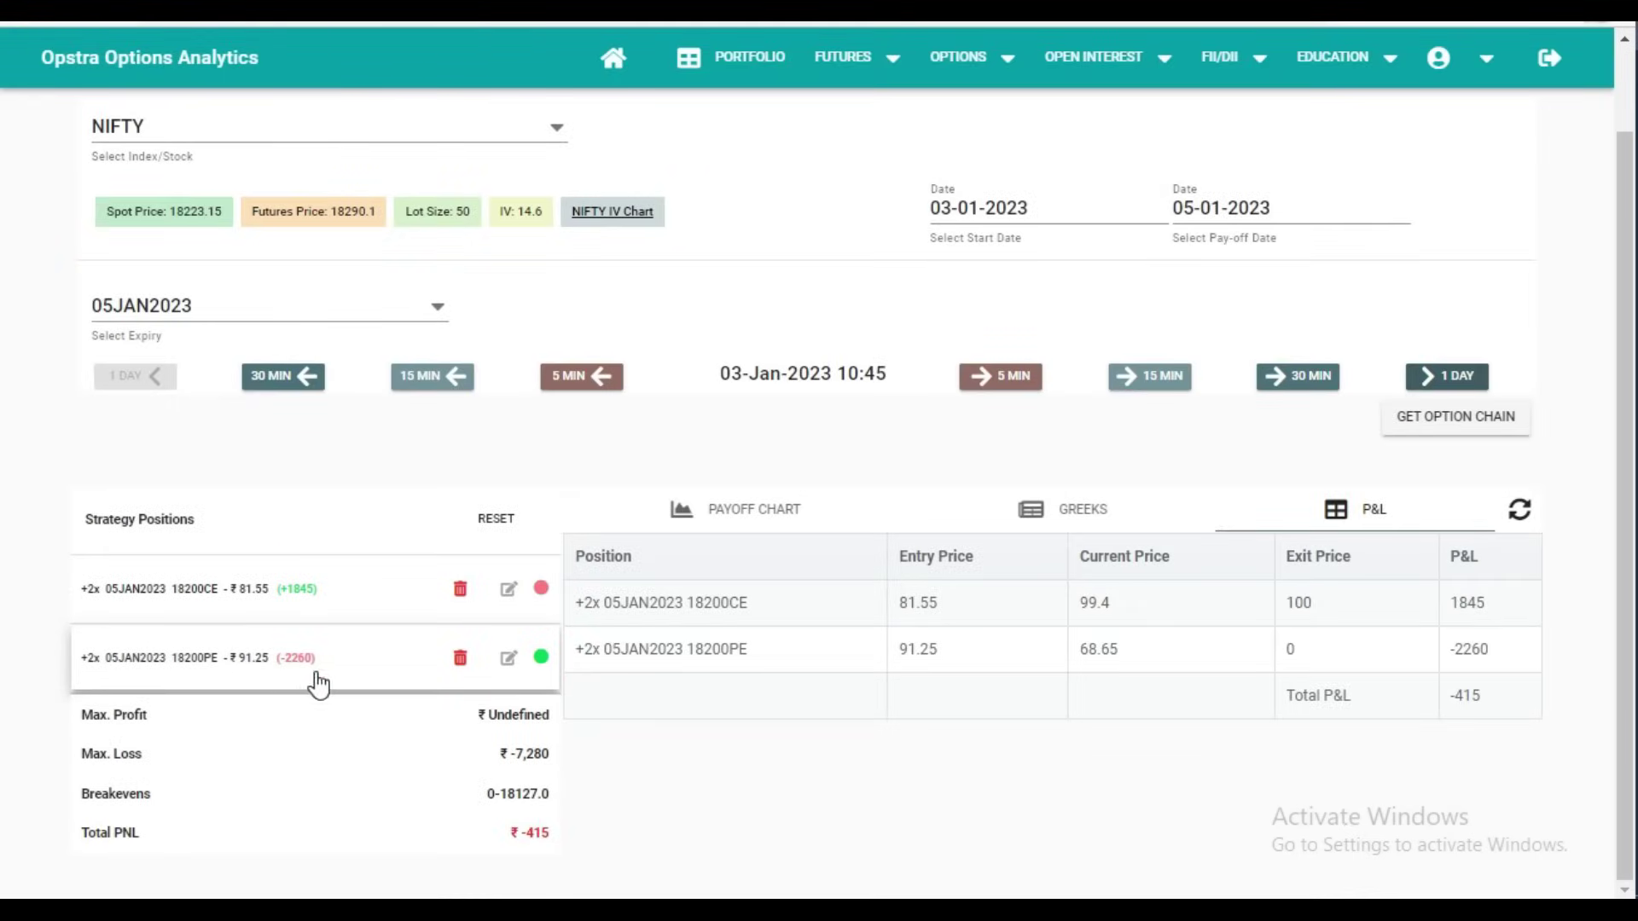
Compare the open 18200 put's current price with its entry price in the profit and loss table
double_click(1125, 653)
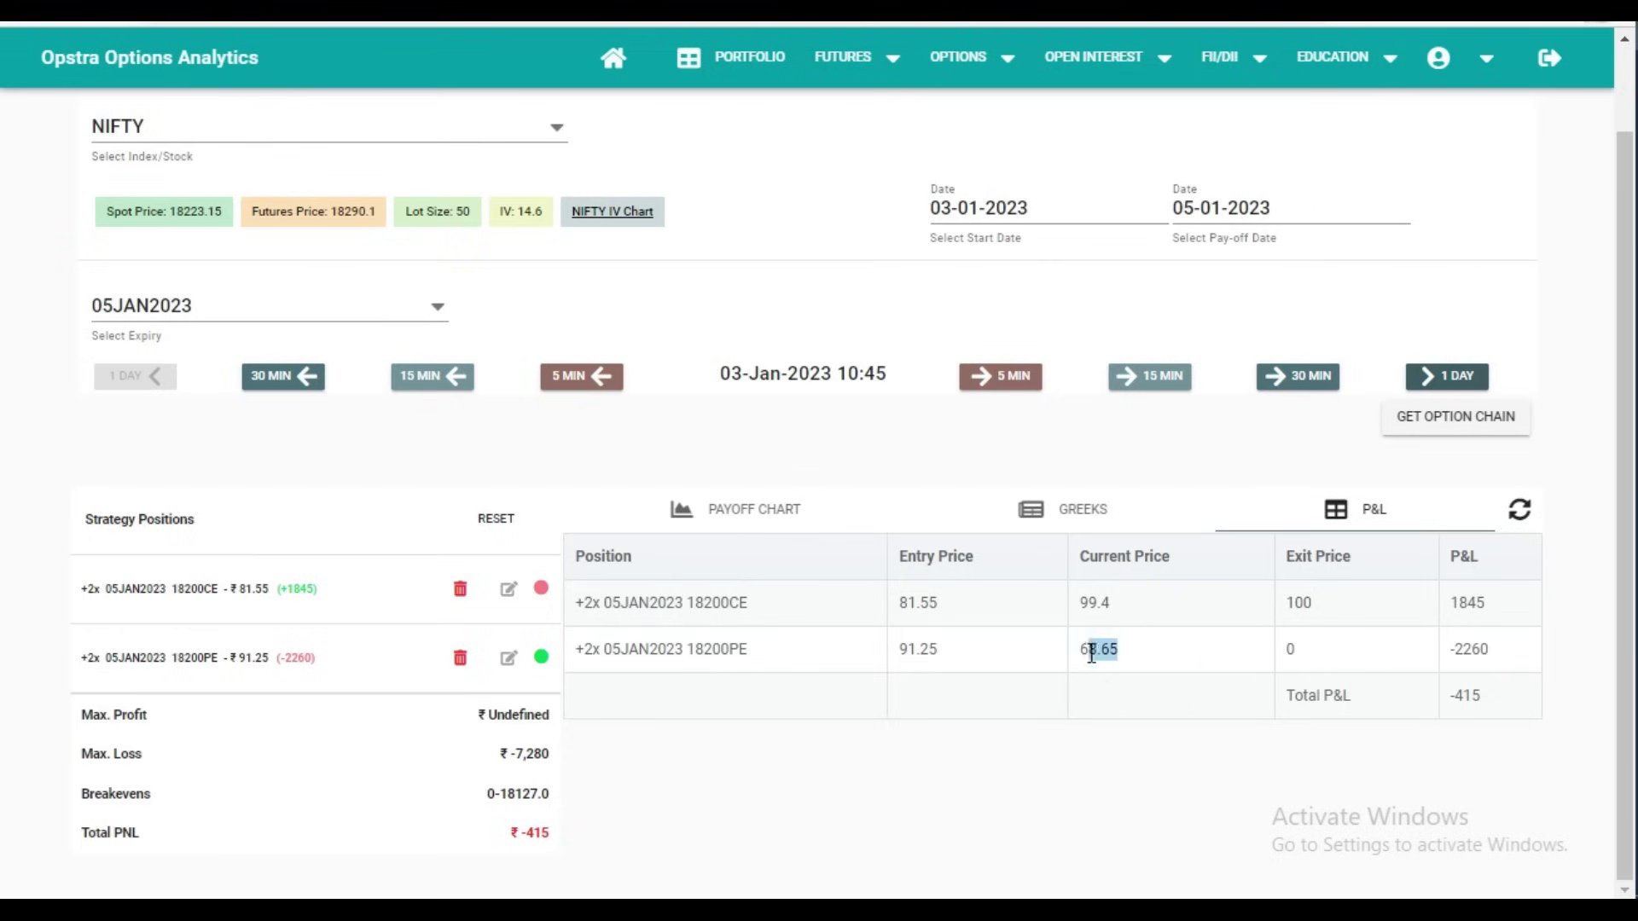
click(945, 653)
drag(946, 652, 904, 647)
Advance the simulation to 03-Jan-2023 12:05 in 5-minute increments
click(1002, 379)
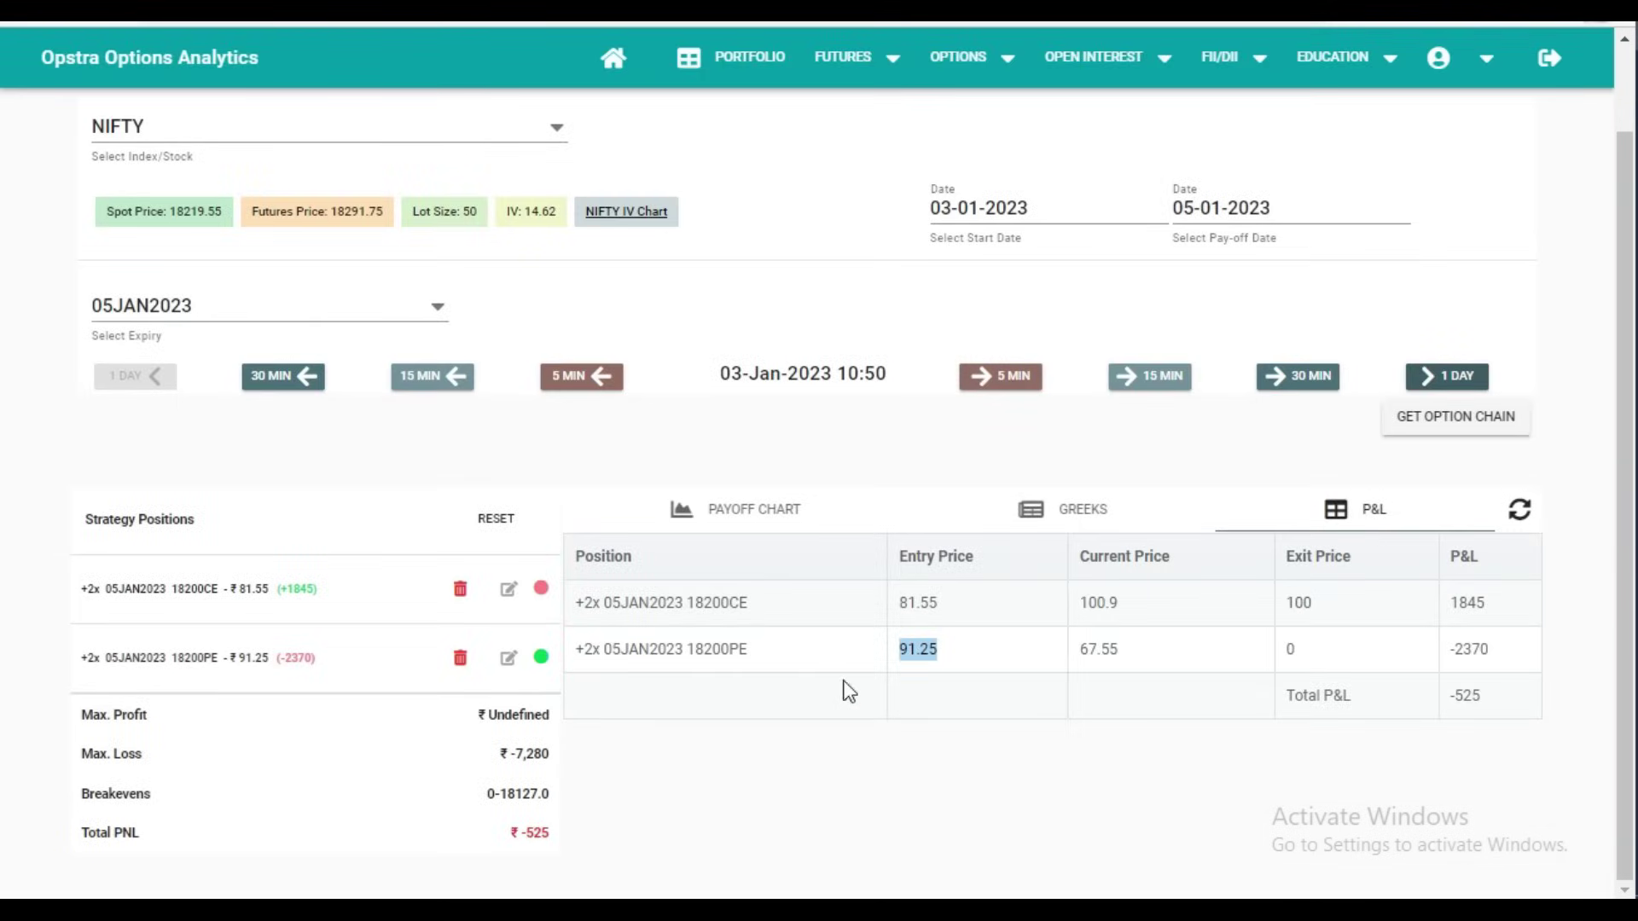
click(971, 376)
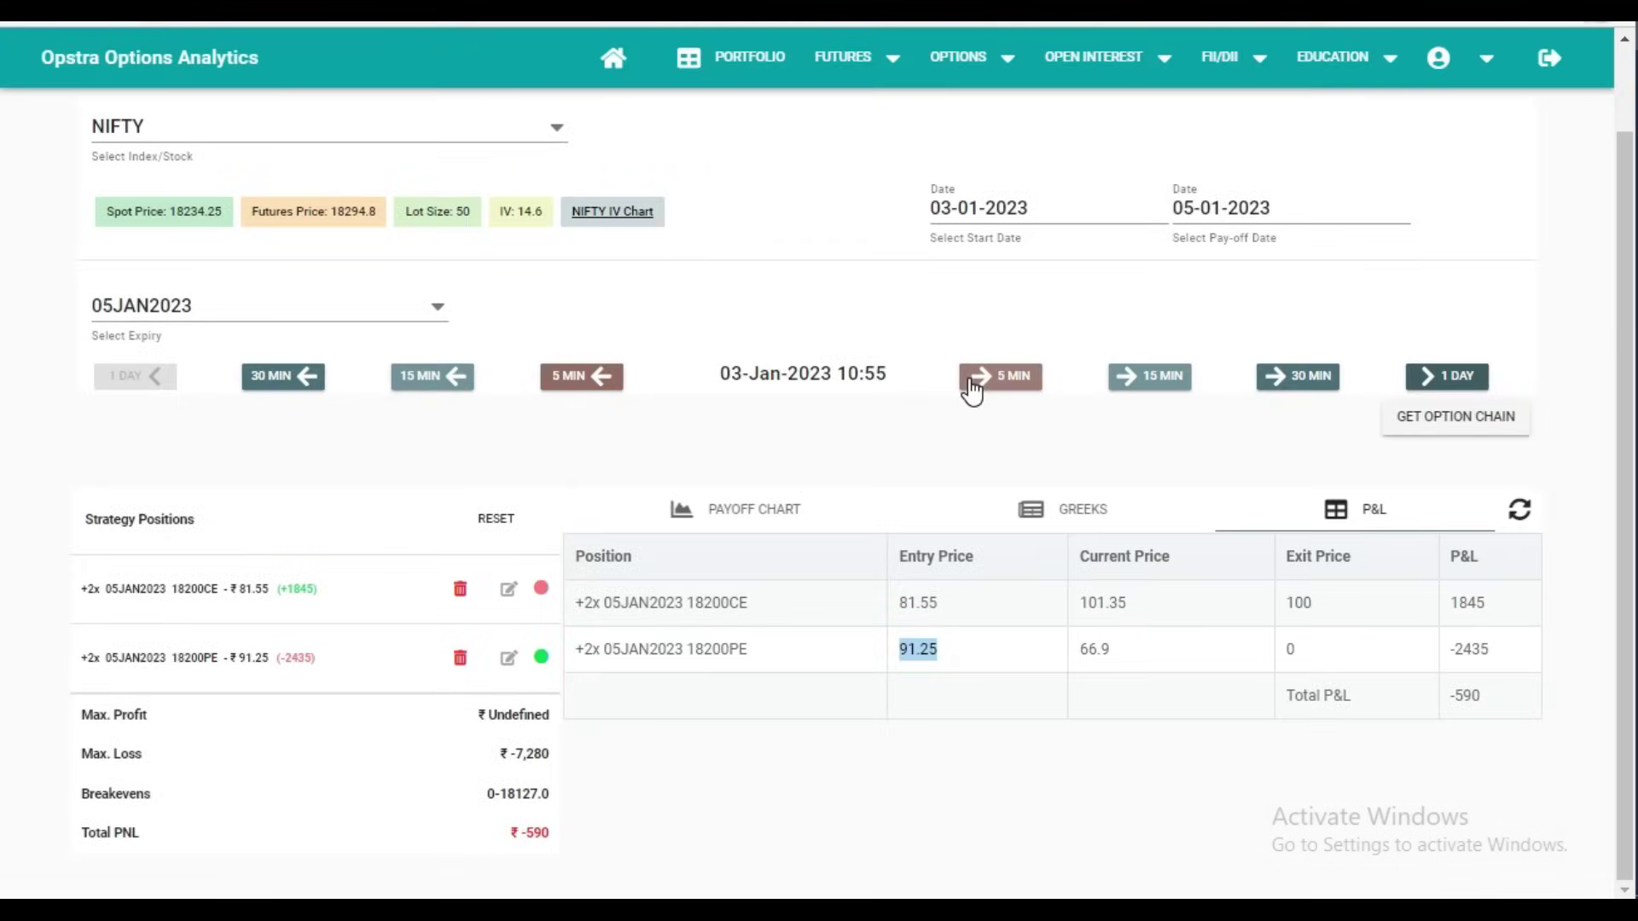
click(984, 379)
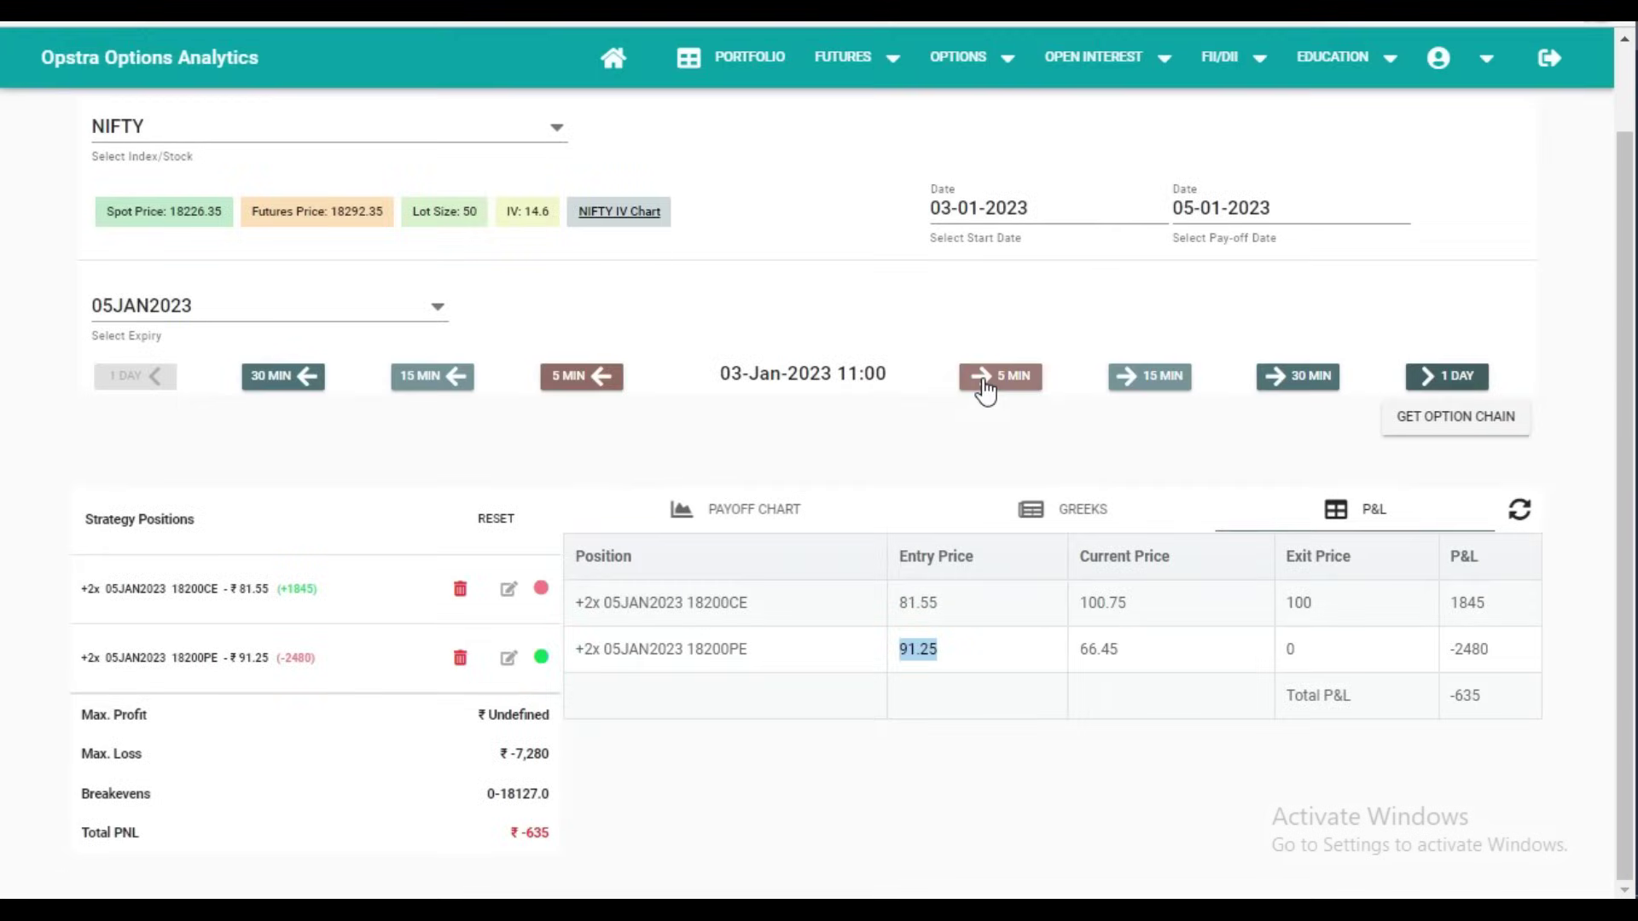
click(983, 380)
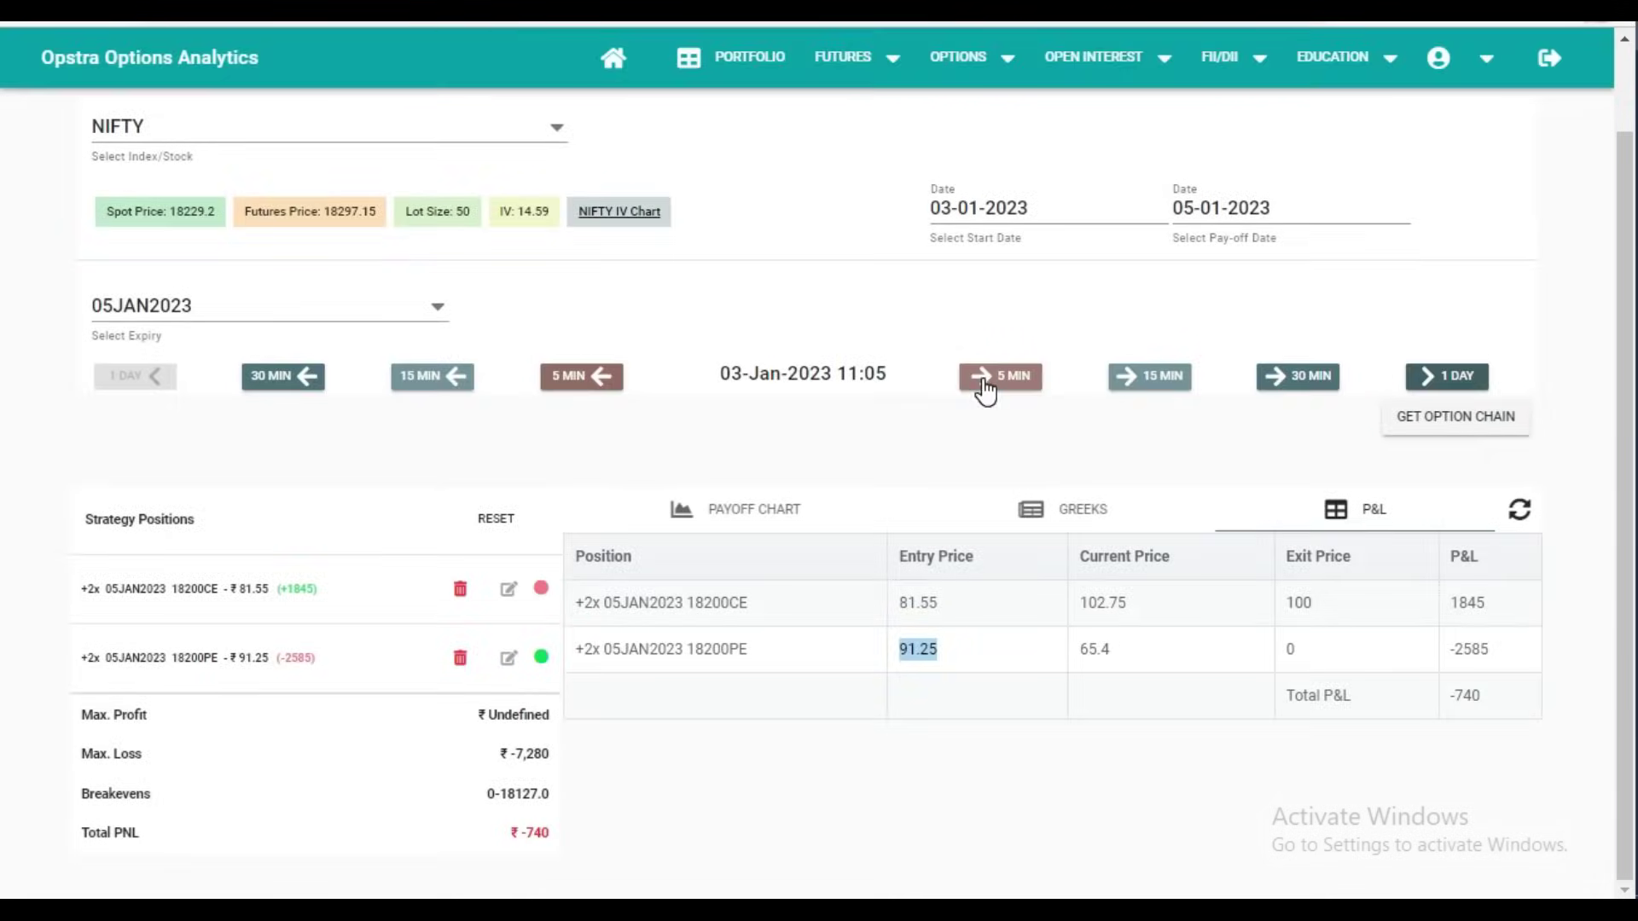
click(983, 380)
click(982, 380)
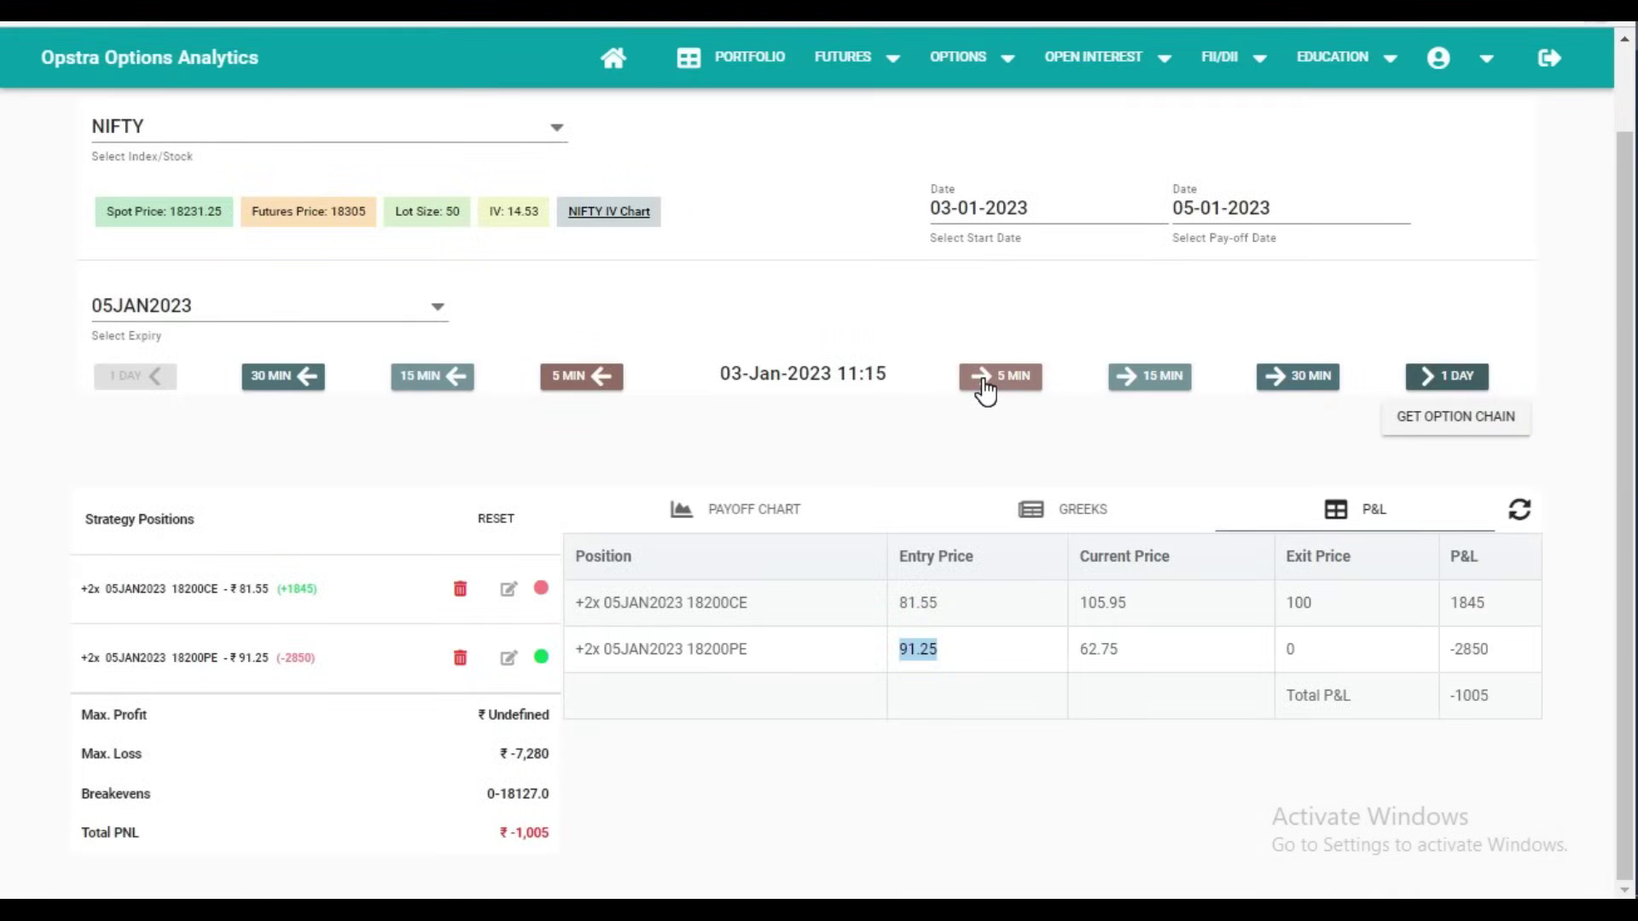
click(984, 380)
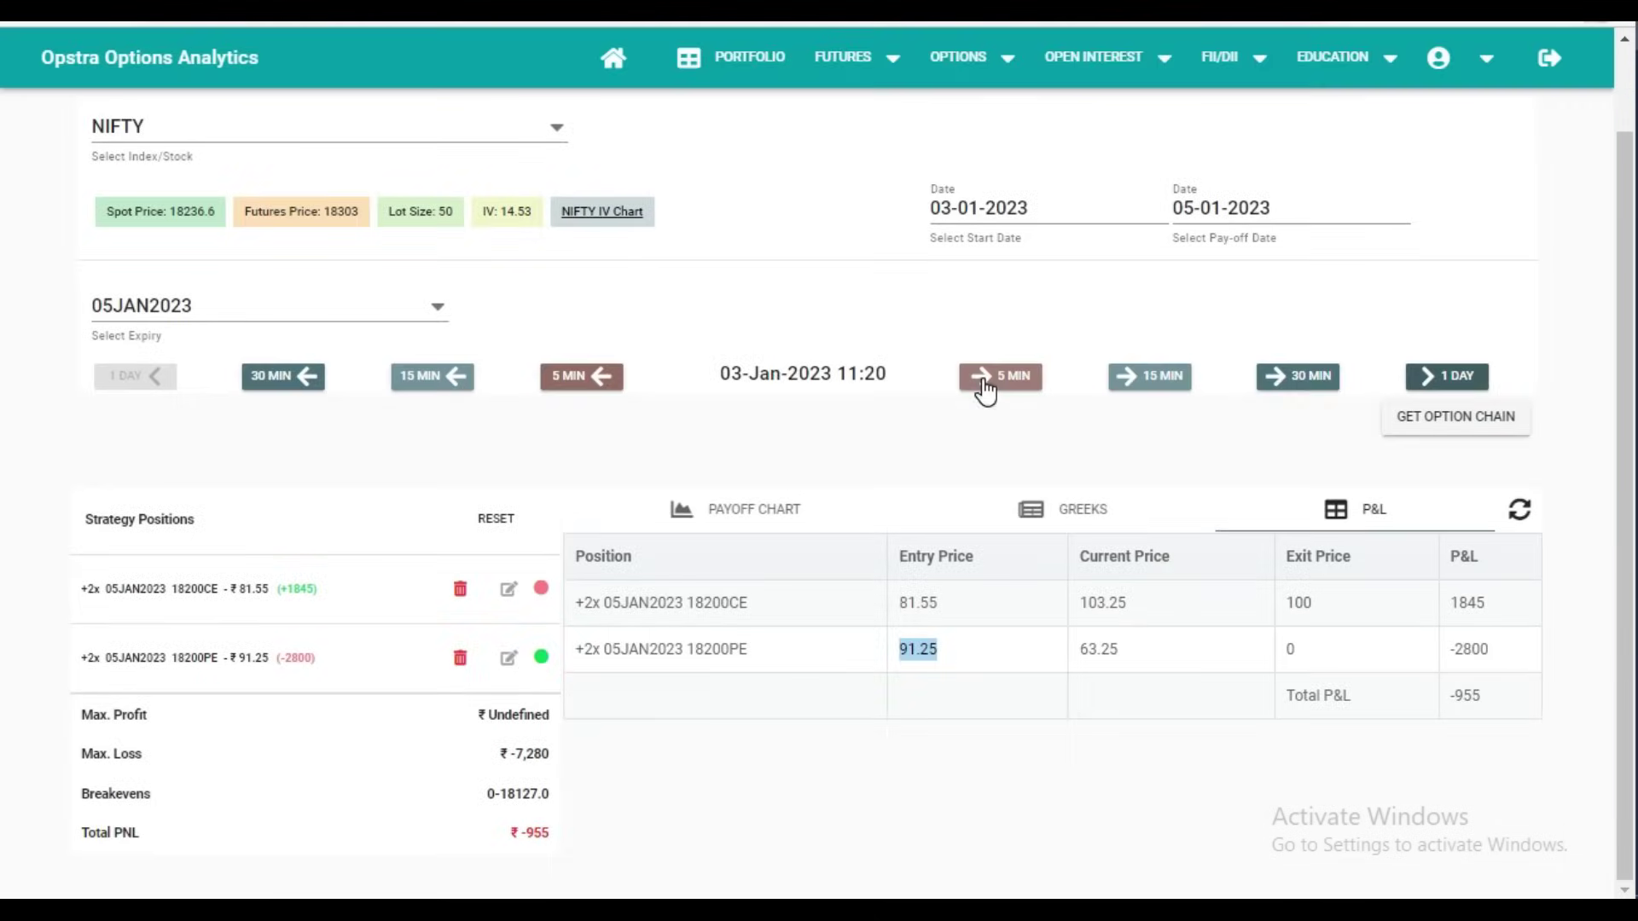
click(984, 380)
click(984, 380)
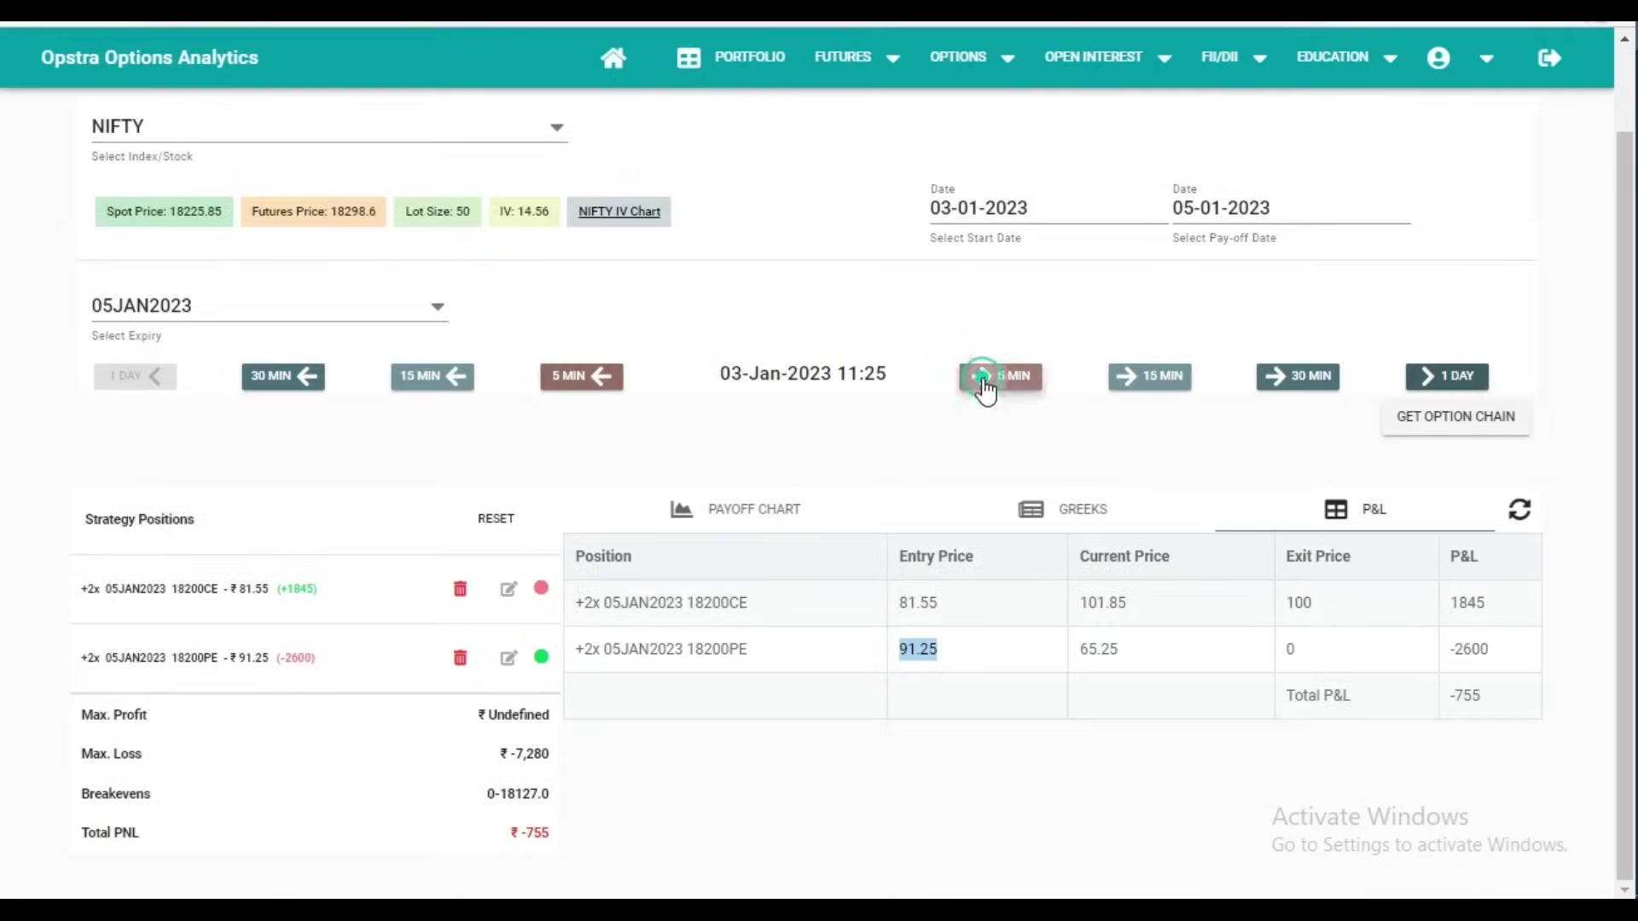
click(985, 386)
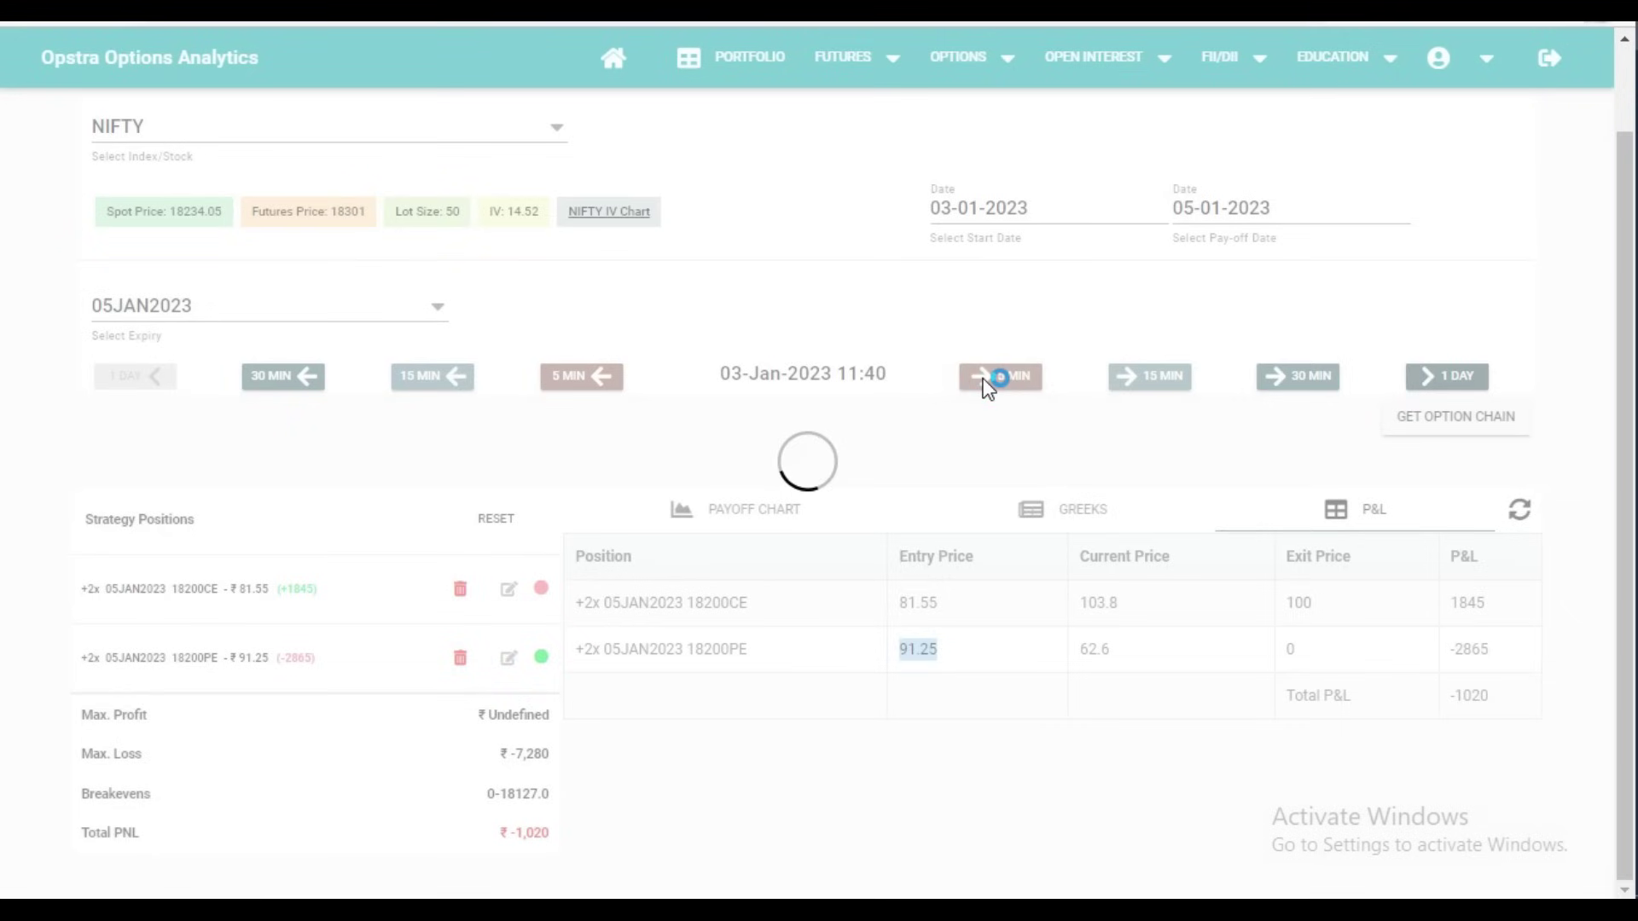
click(985, 382)
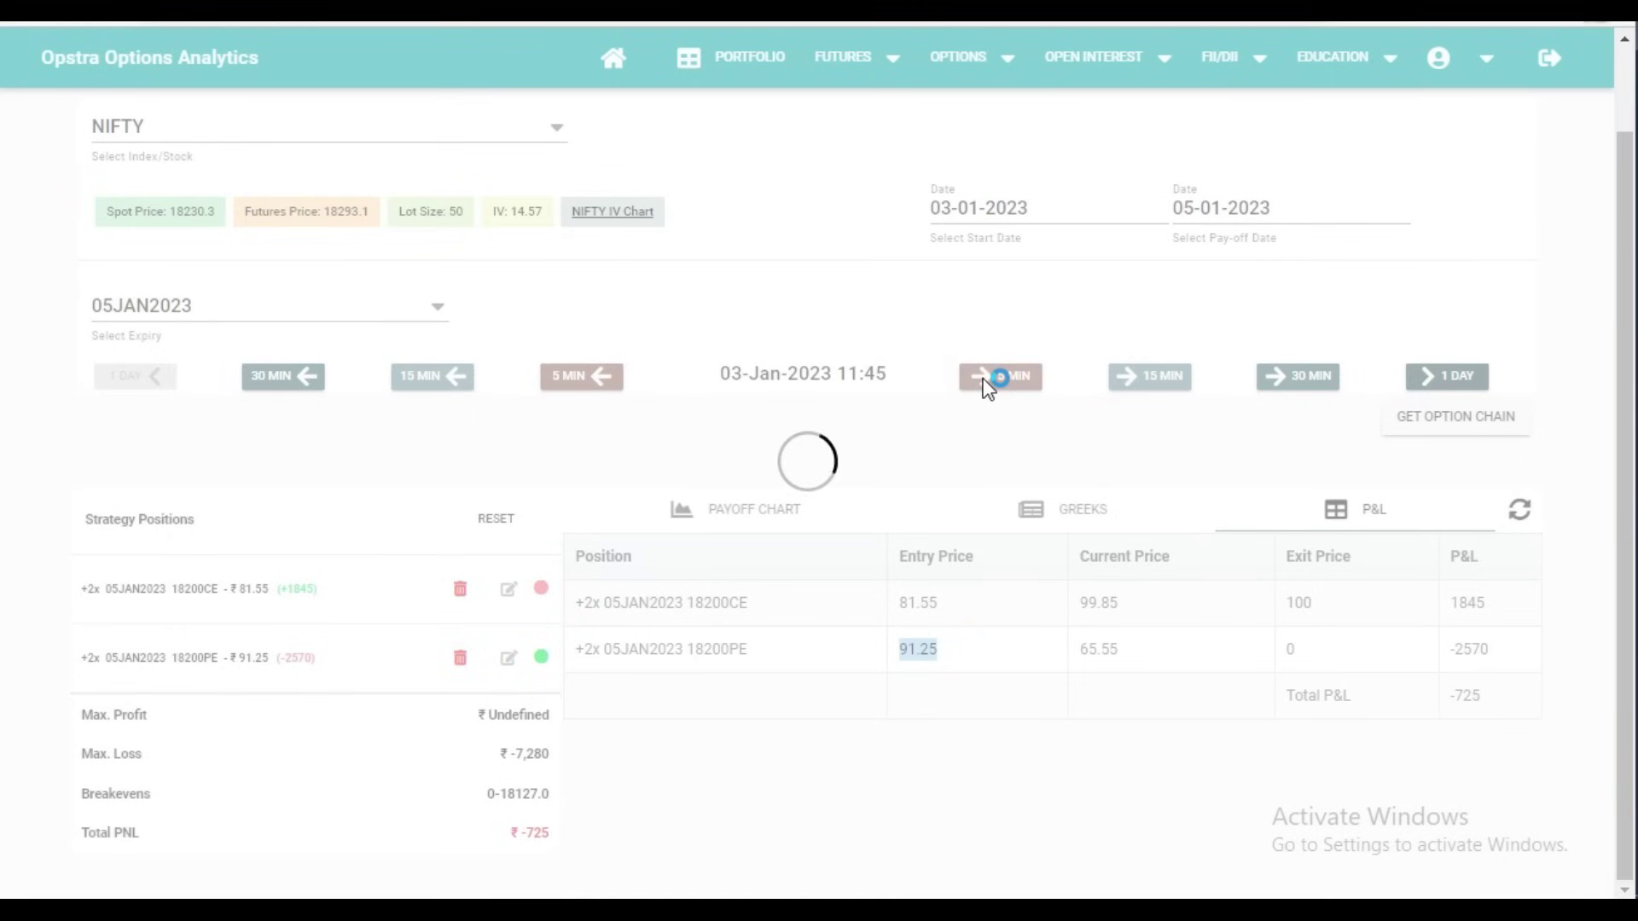
click(985, 382)
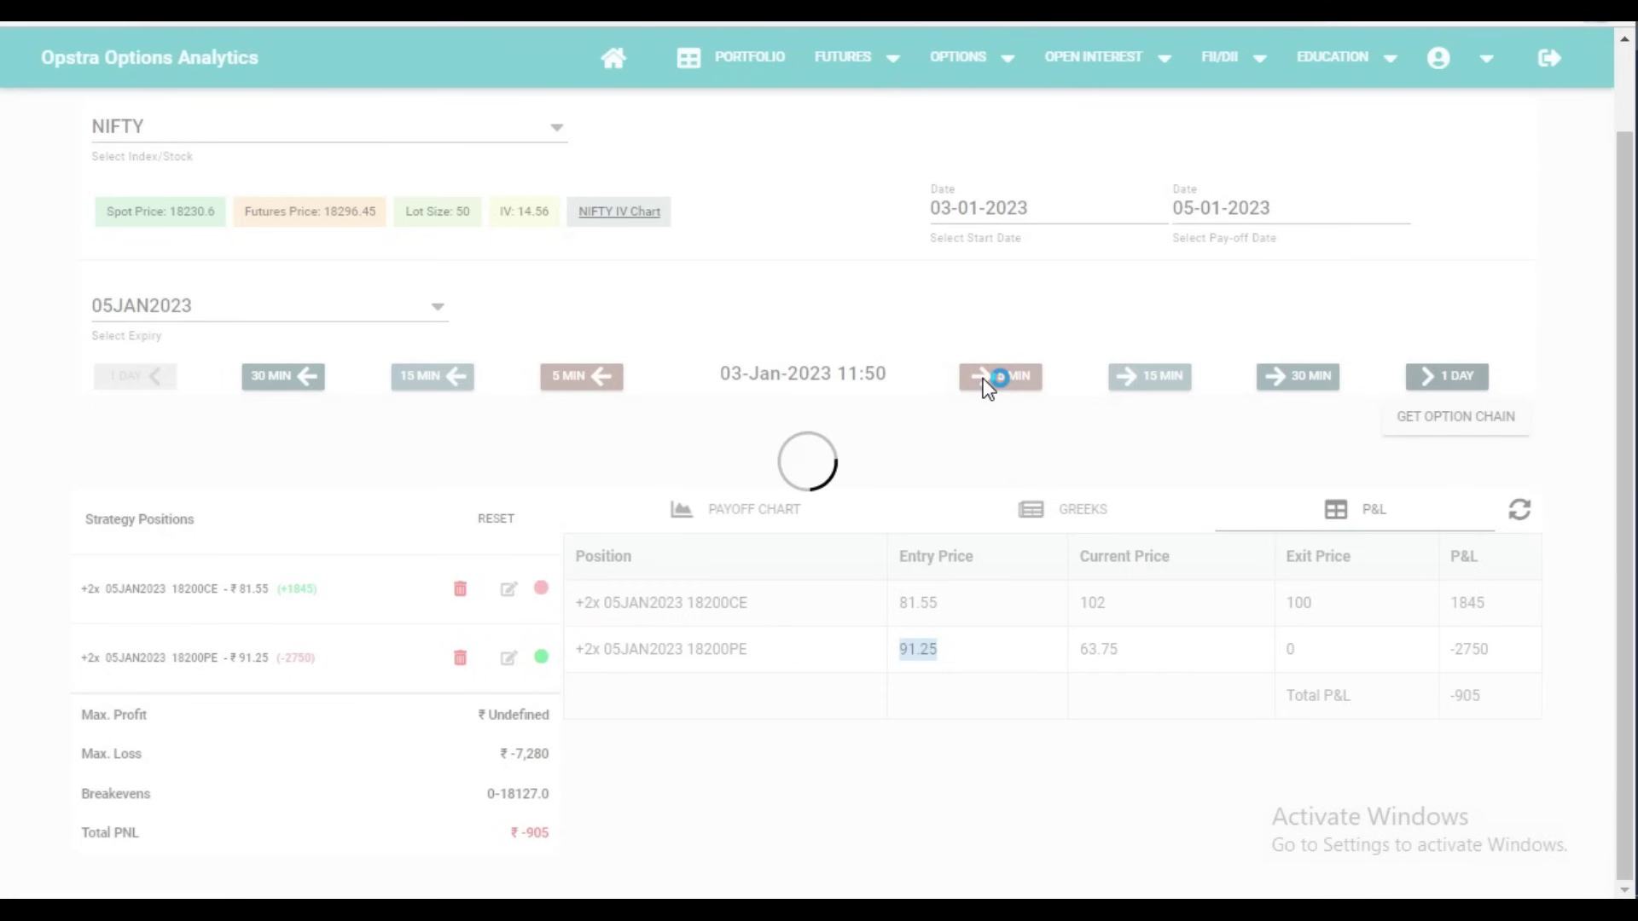
click(985, 382)
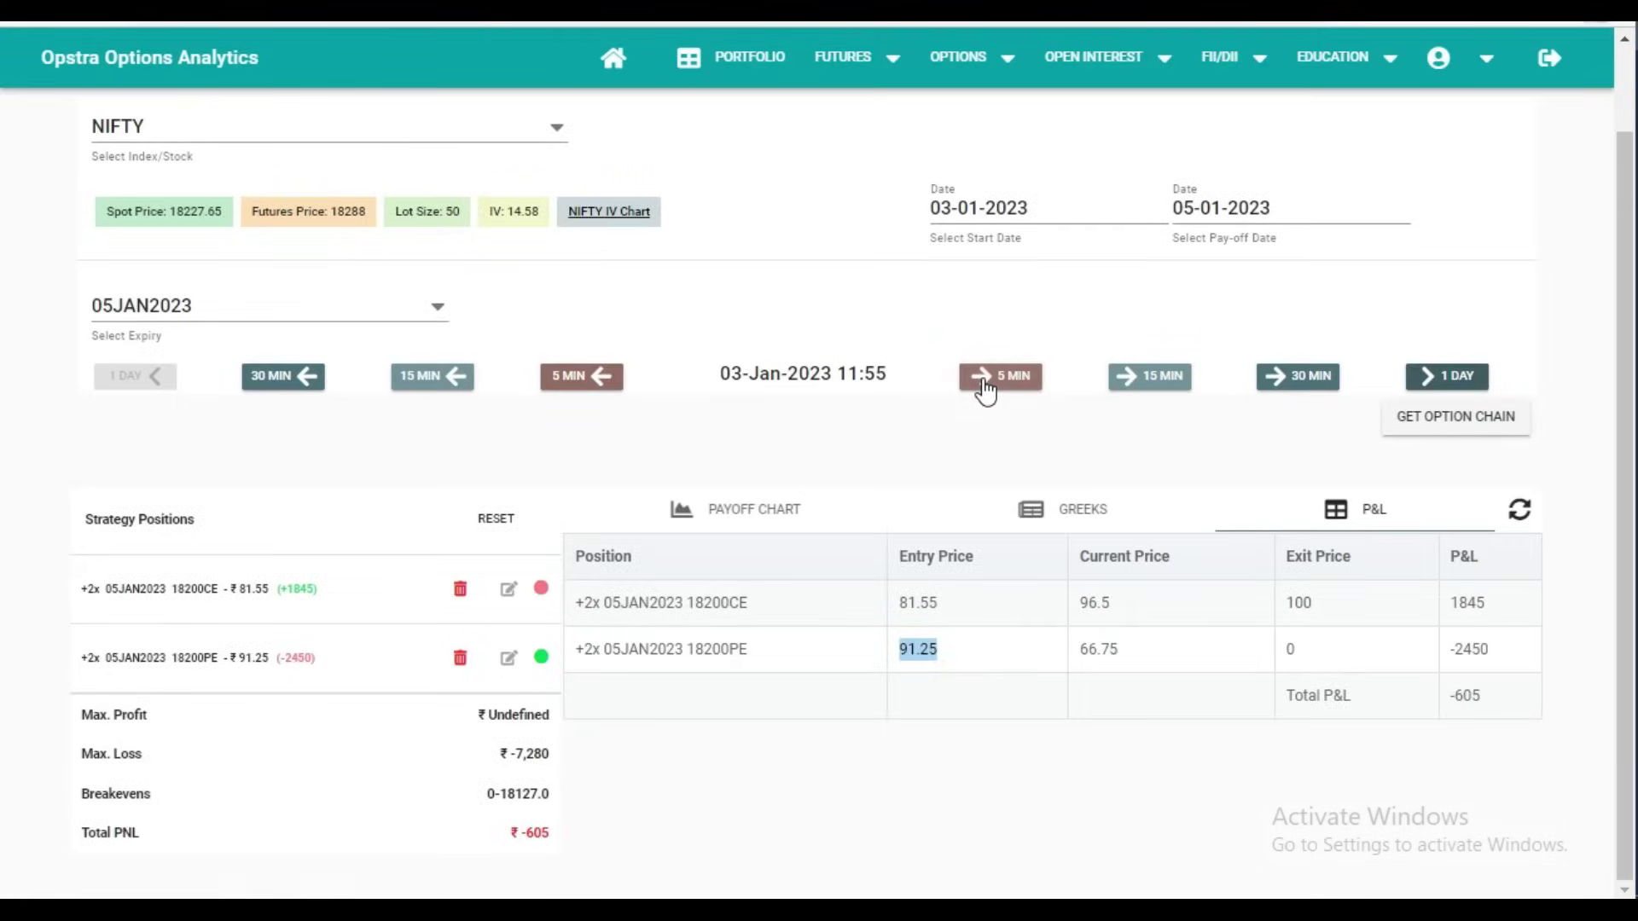
click(985, 383)
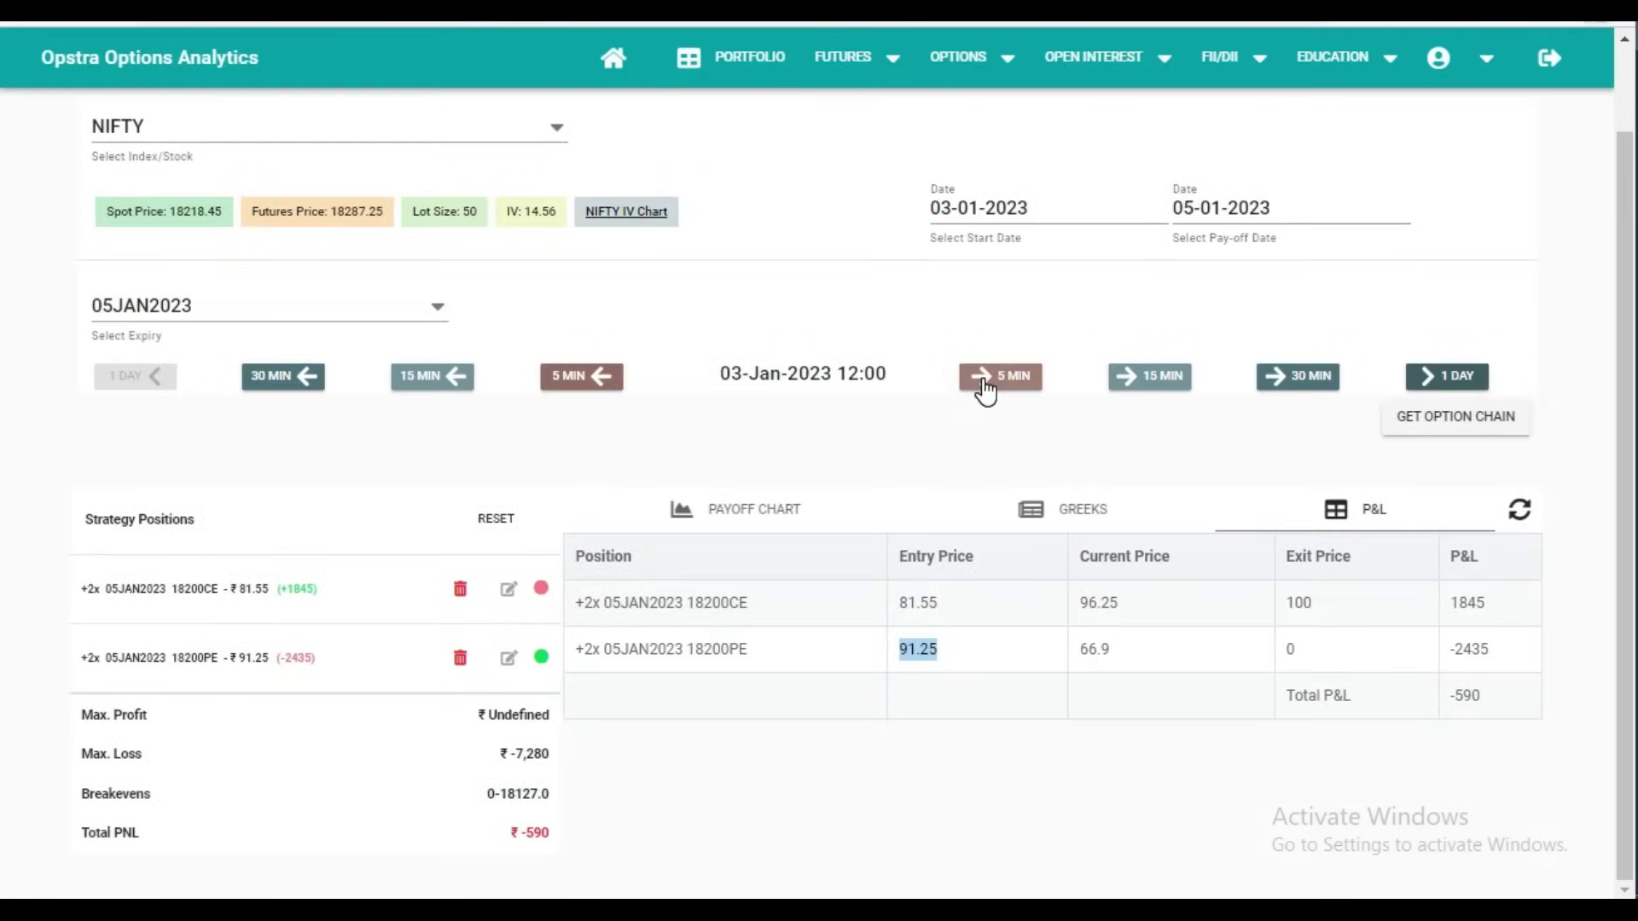
click(984, 384)
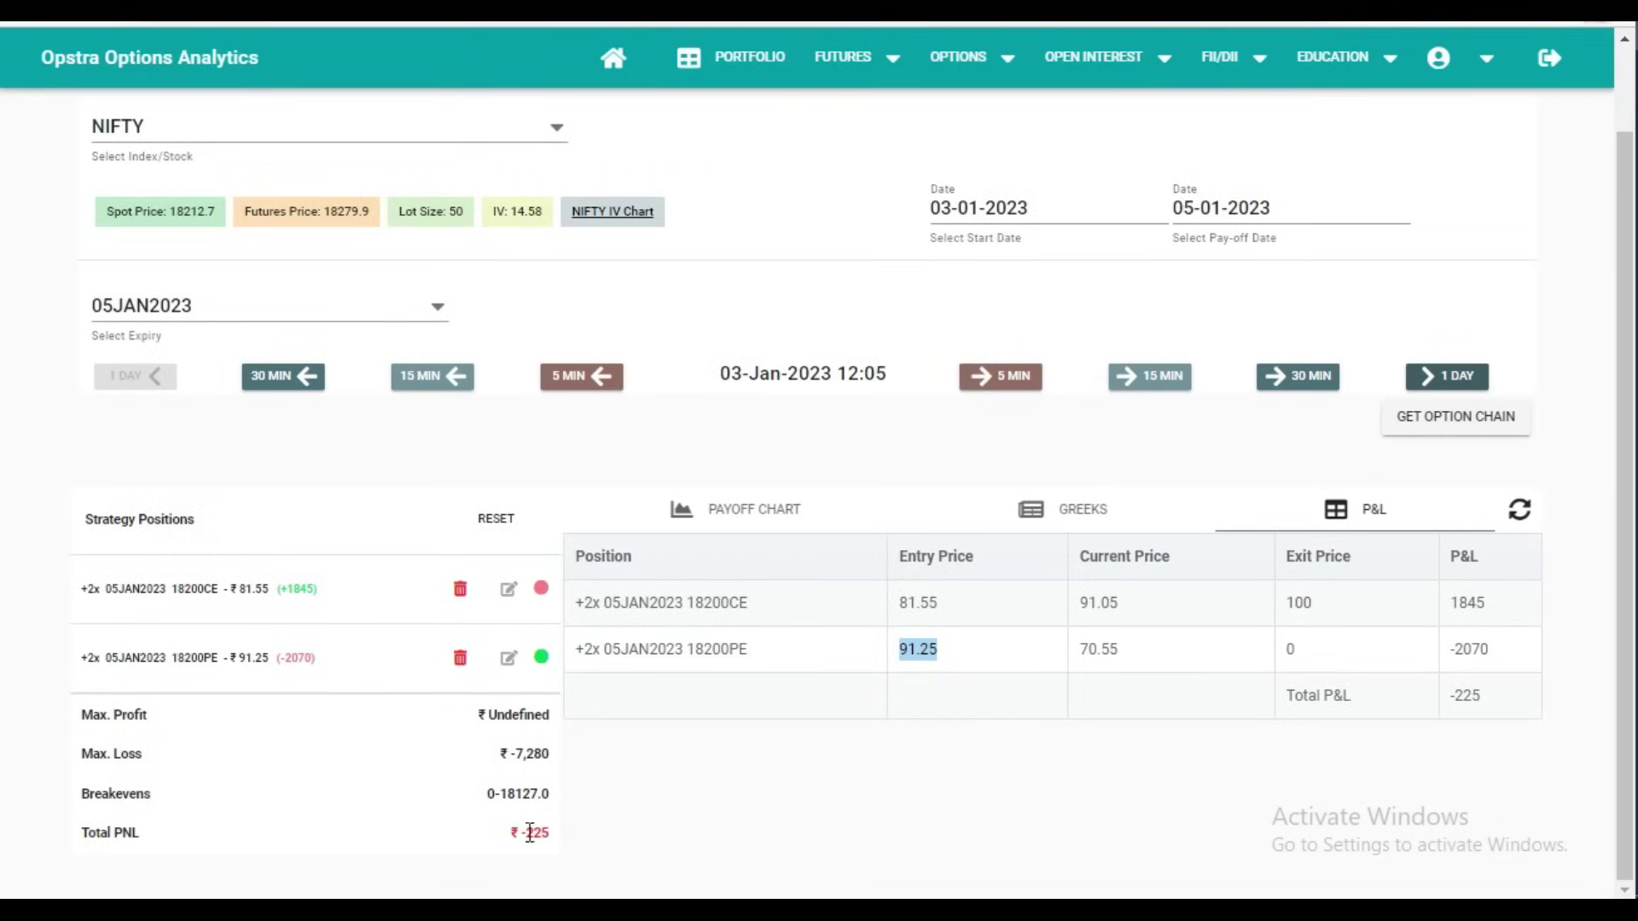
Examine the total profit and loss, the 18200 put's current price, and the 18200 call's exit price against its current price
drag(549, 833, 520, 832)
drag(1123, 652, 1078, 648)
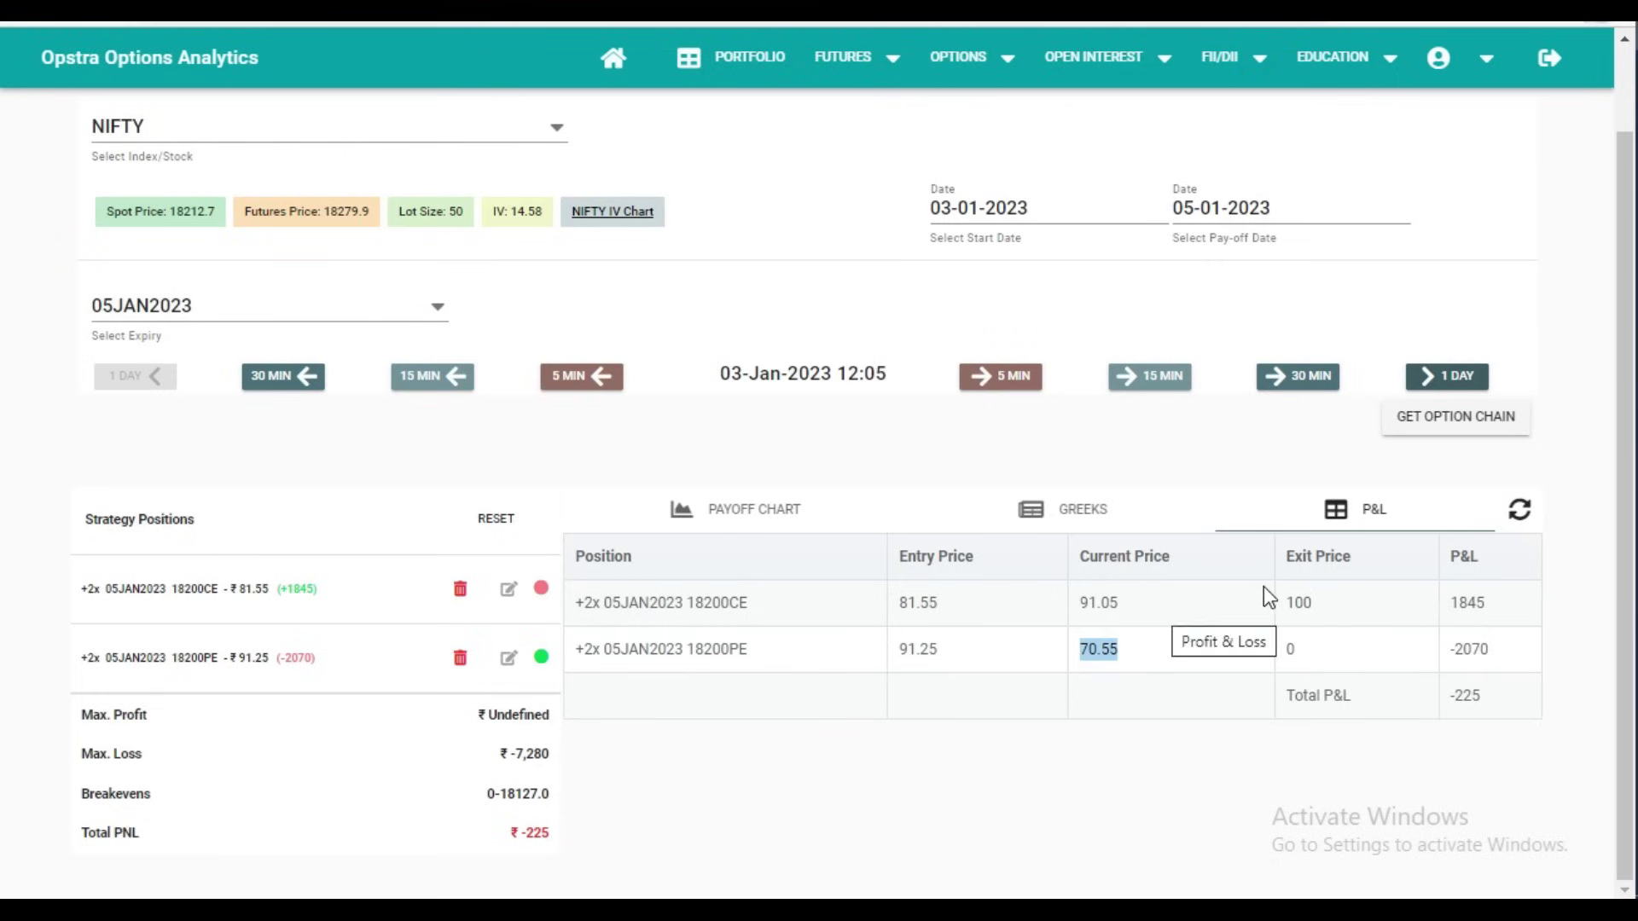
drag(1314, 604, 1290, 604)
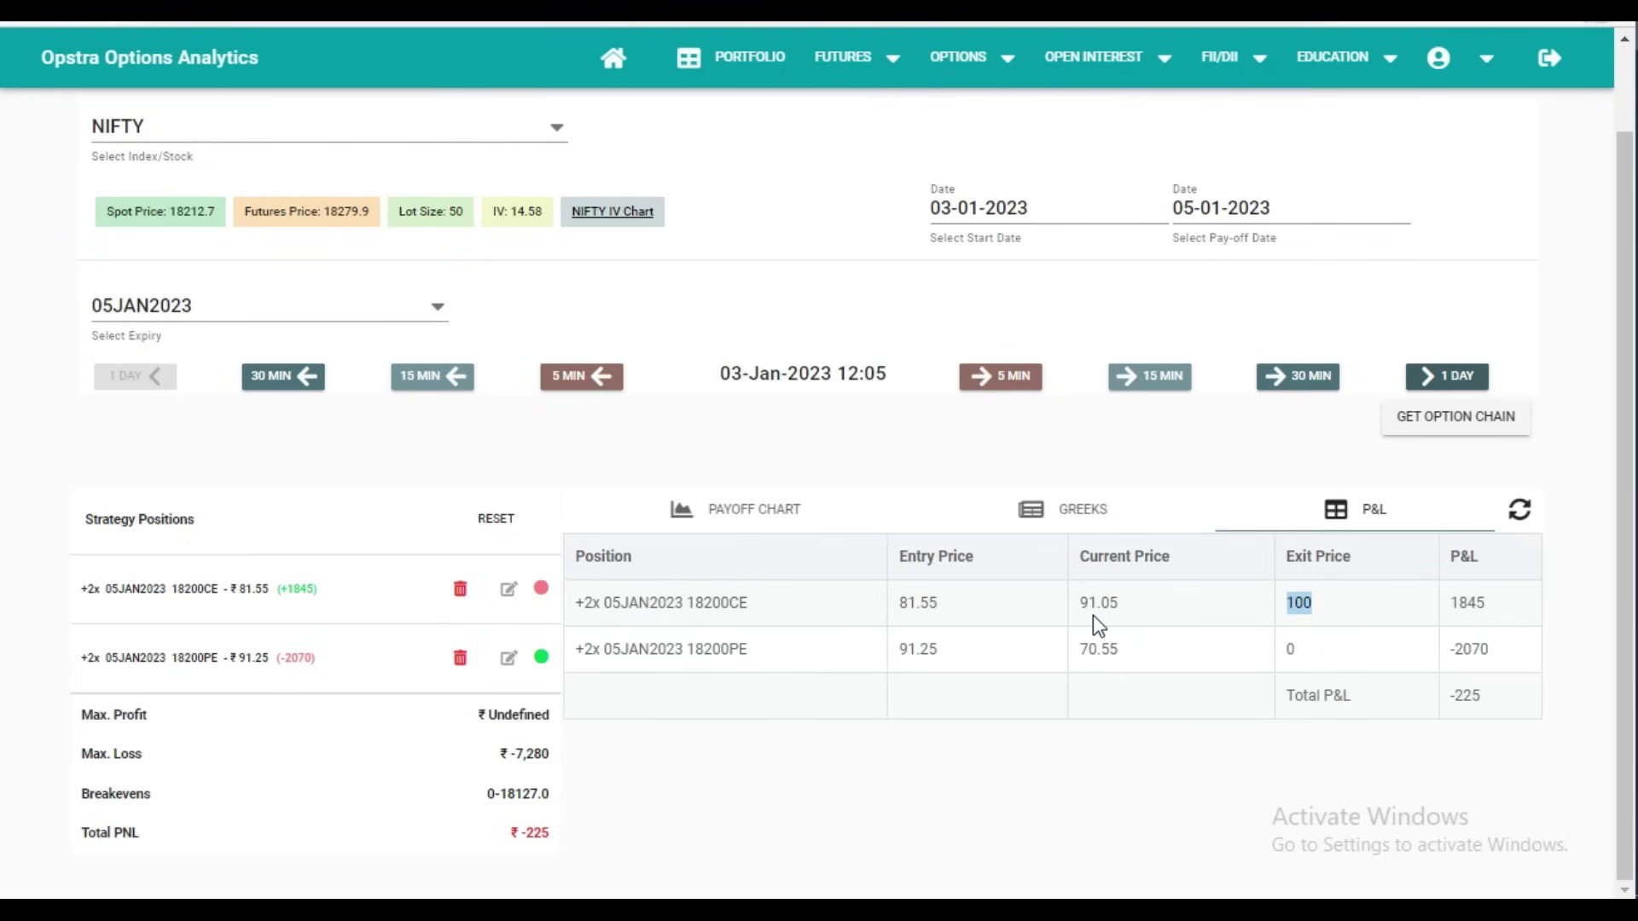
drag(1119, 609, 1073, 604)
drag(1317, 603, 1292, 608)
Advance the simulation to 03-Jan-2023 12:10 and compare the 18200 put's current and entry prices, checking the total profit and loss
click(1016, 368)
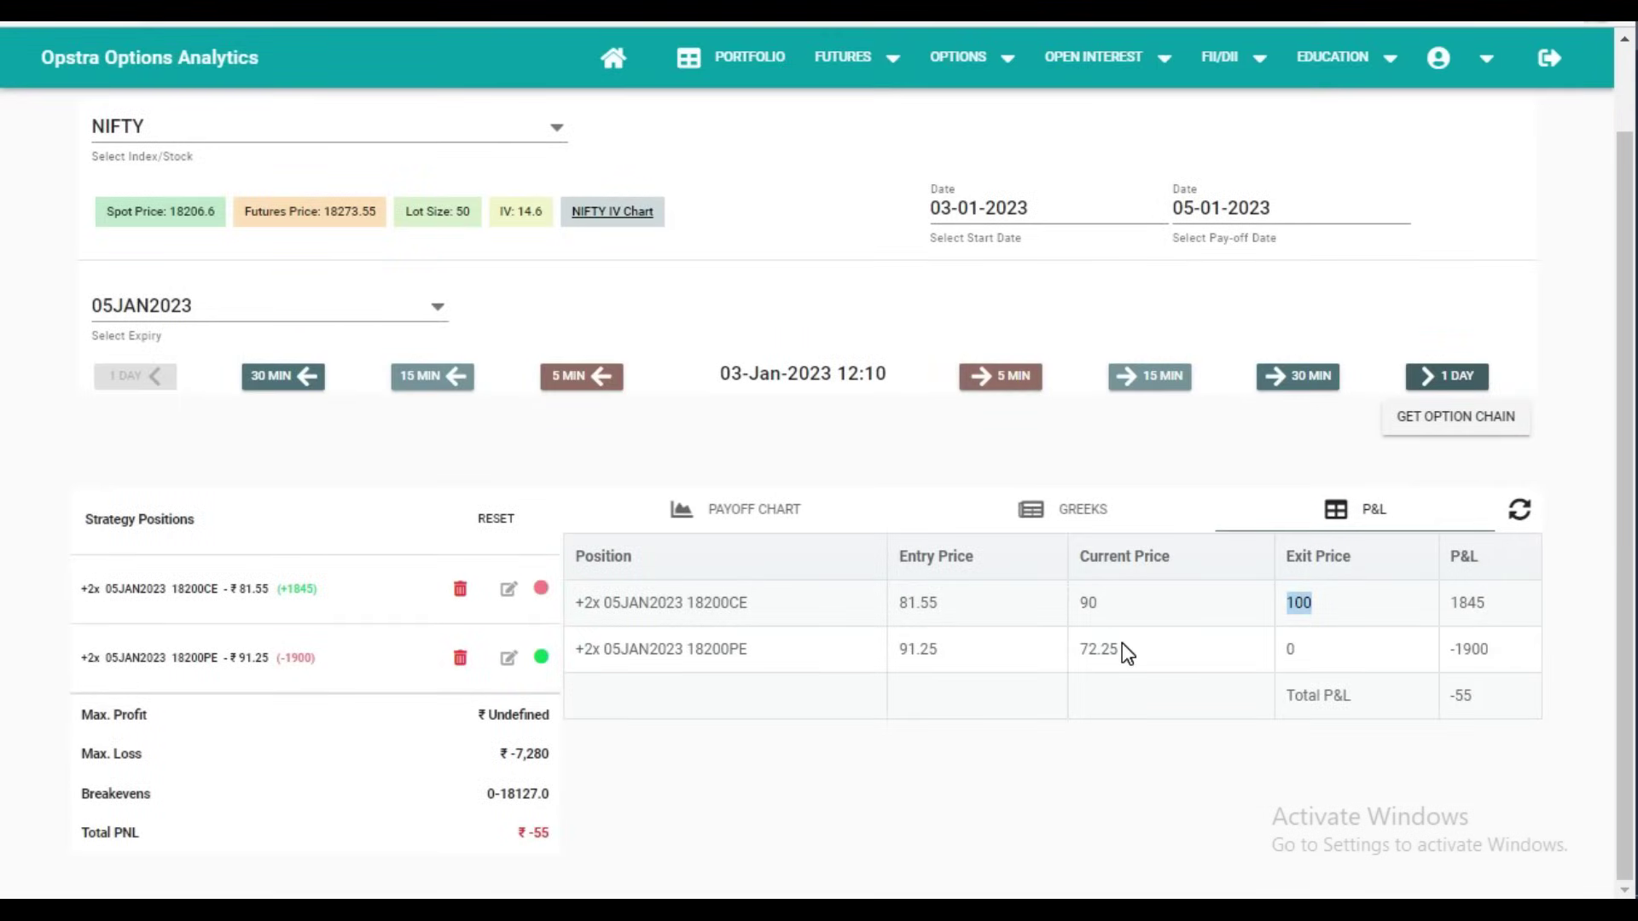
drag(1118, 649, 1068, 648)
drag(936, 648, 882, 650)
drag(1122, 653, 1073, 653)
drag(516, 833, 556, 832)
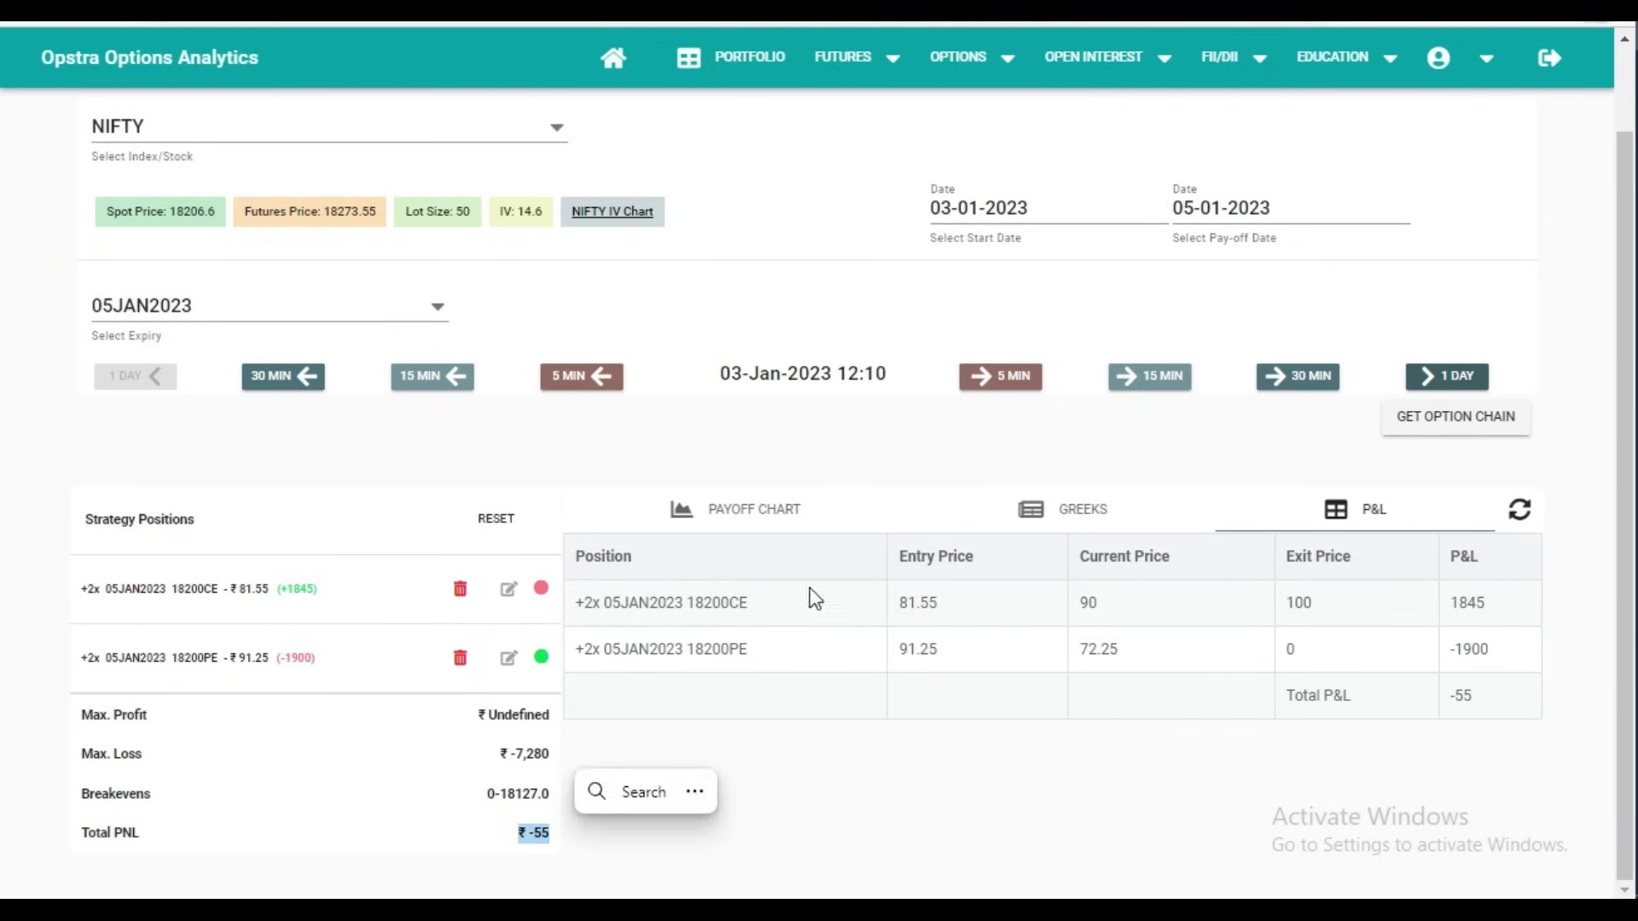
Advance the simulation to 03-Jan-2023 12:15 and record 925 under Target 2 for 03-Jan-23 in the Excel sheet
click(1016, 394)
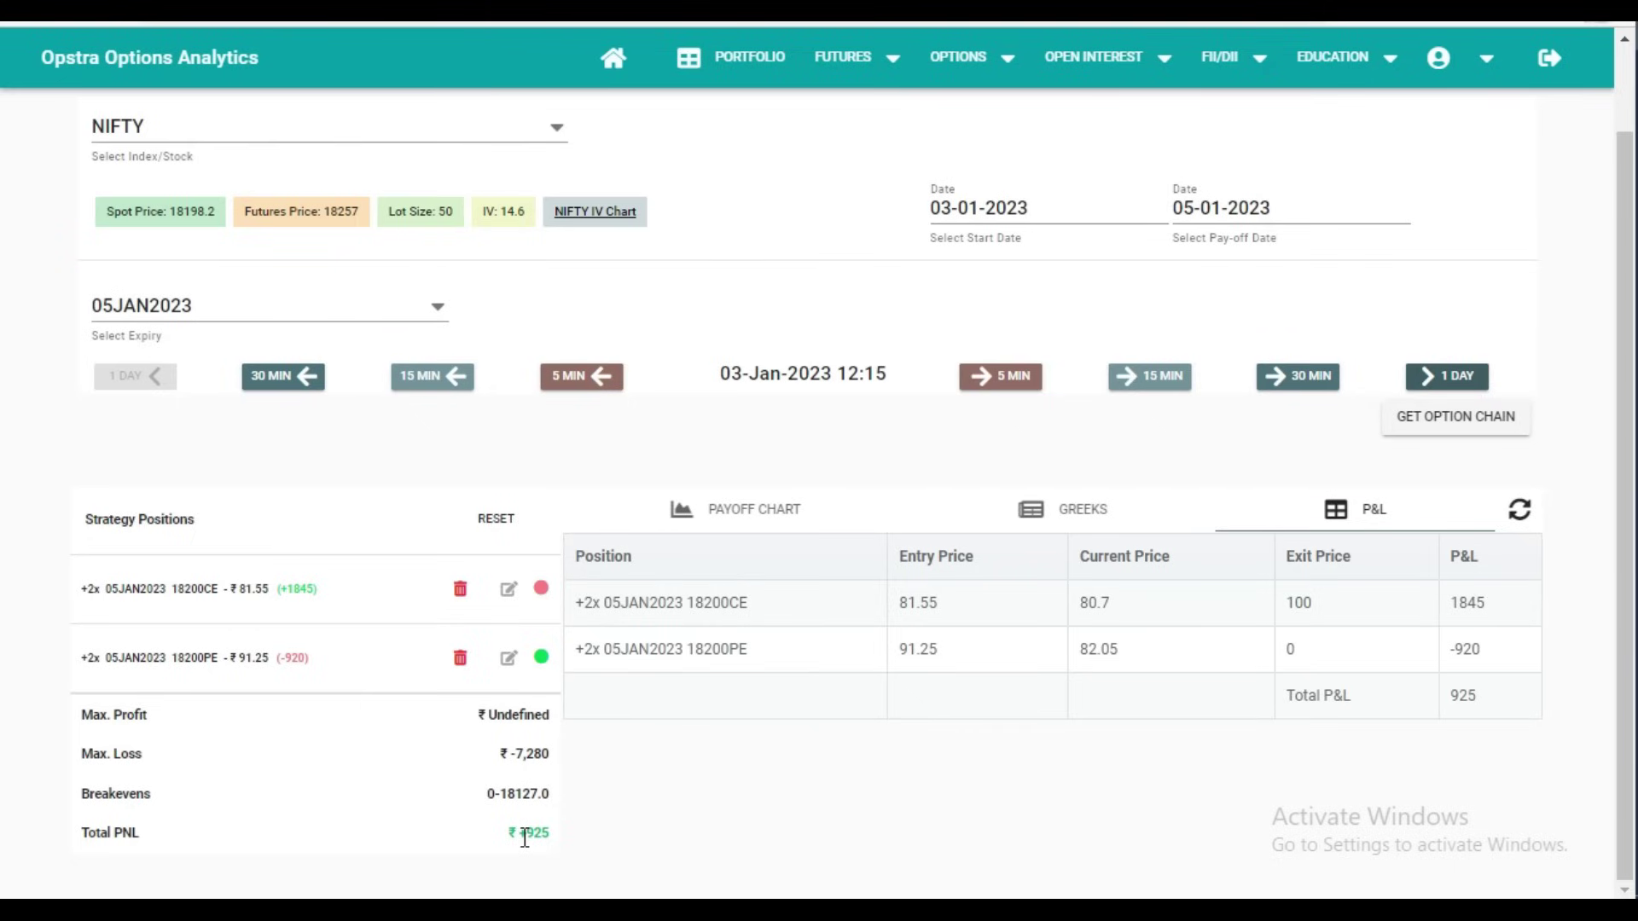
key(alt+Tab)
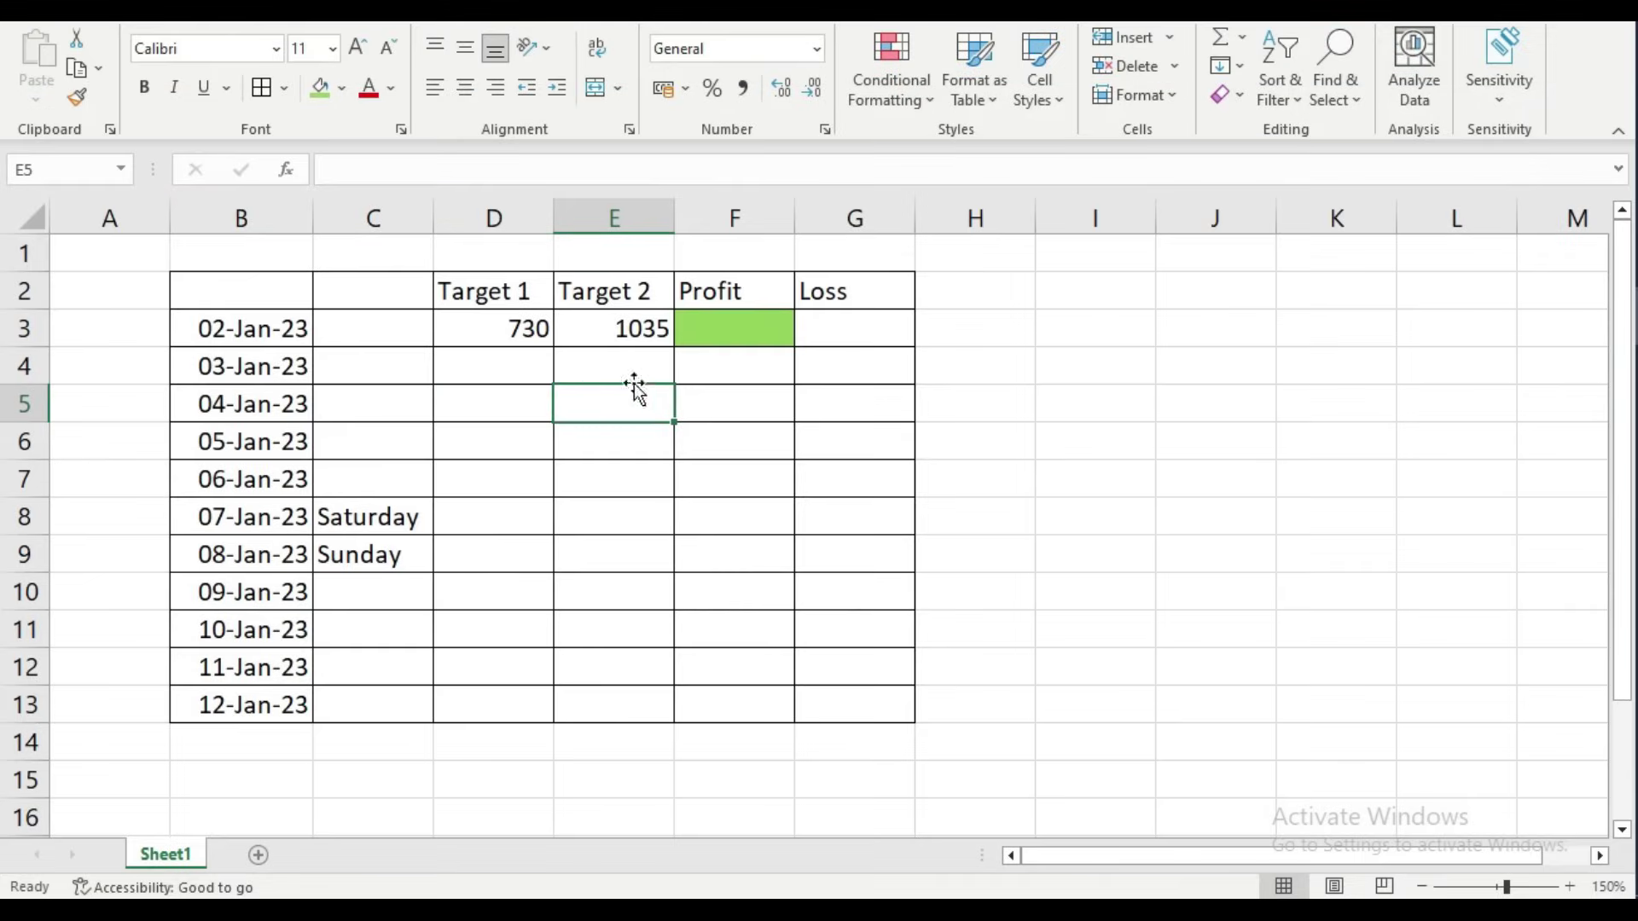
click(623, 367)
text(9)
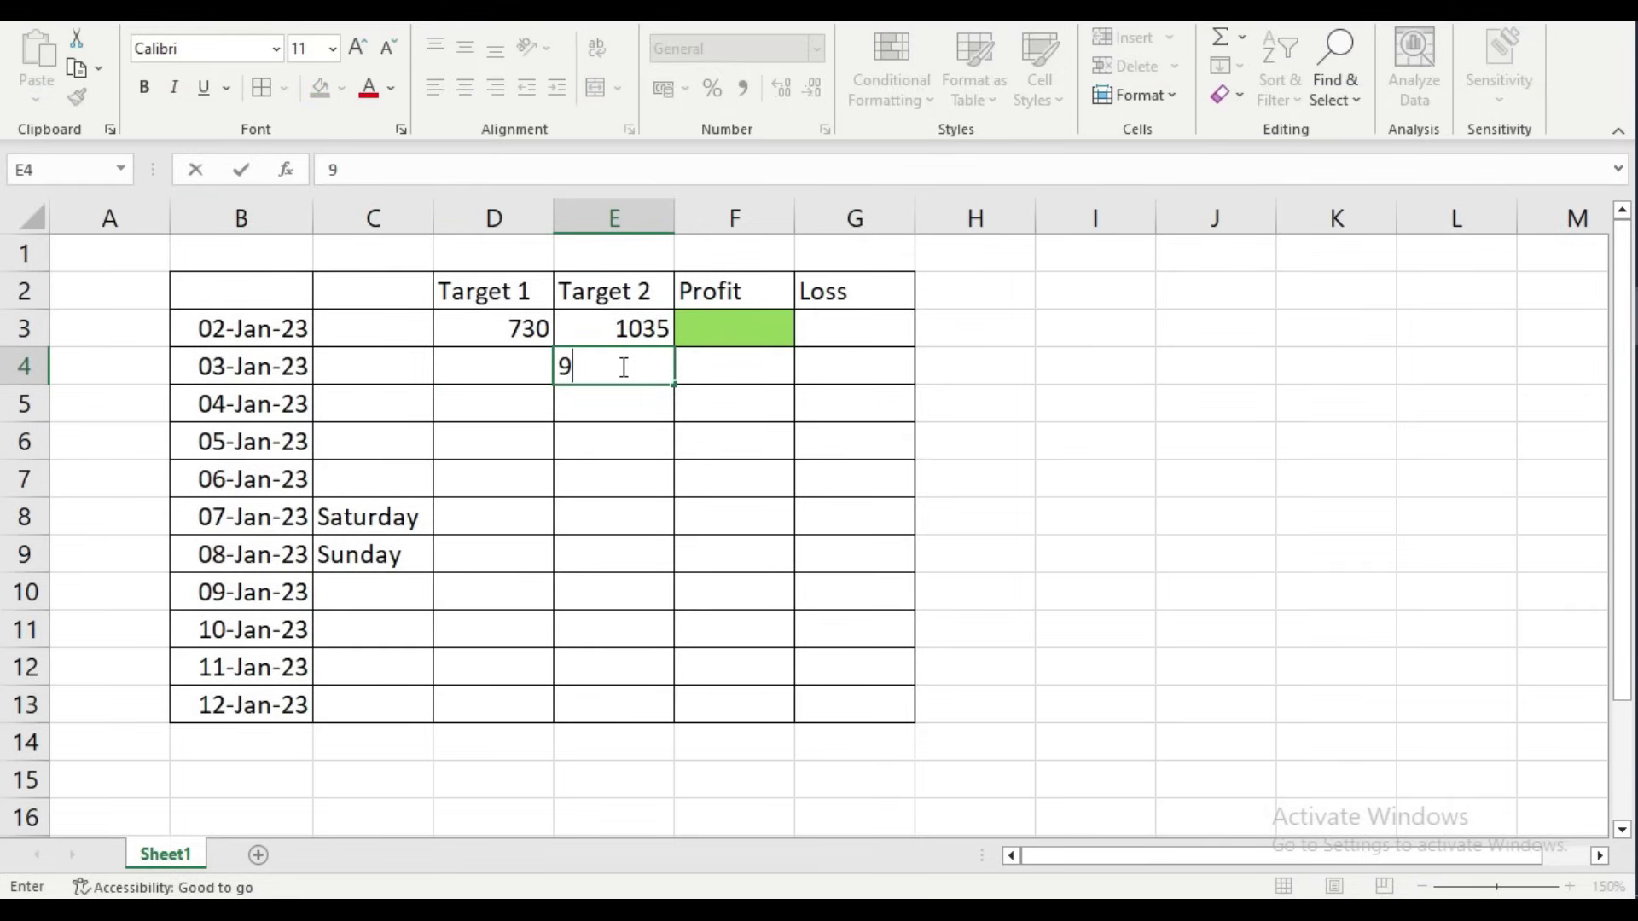
text(25)
click(877, 507)
Return to the Opstra simulator and review the 18200 put's current price and the total profit and loss at 12:15
key(alt+Tab)
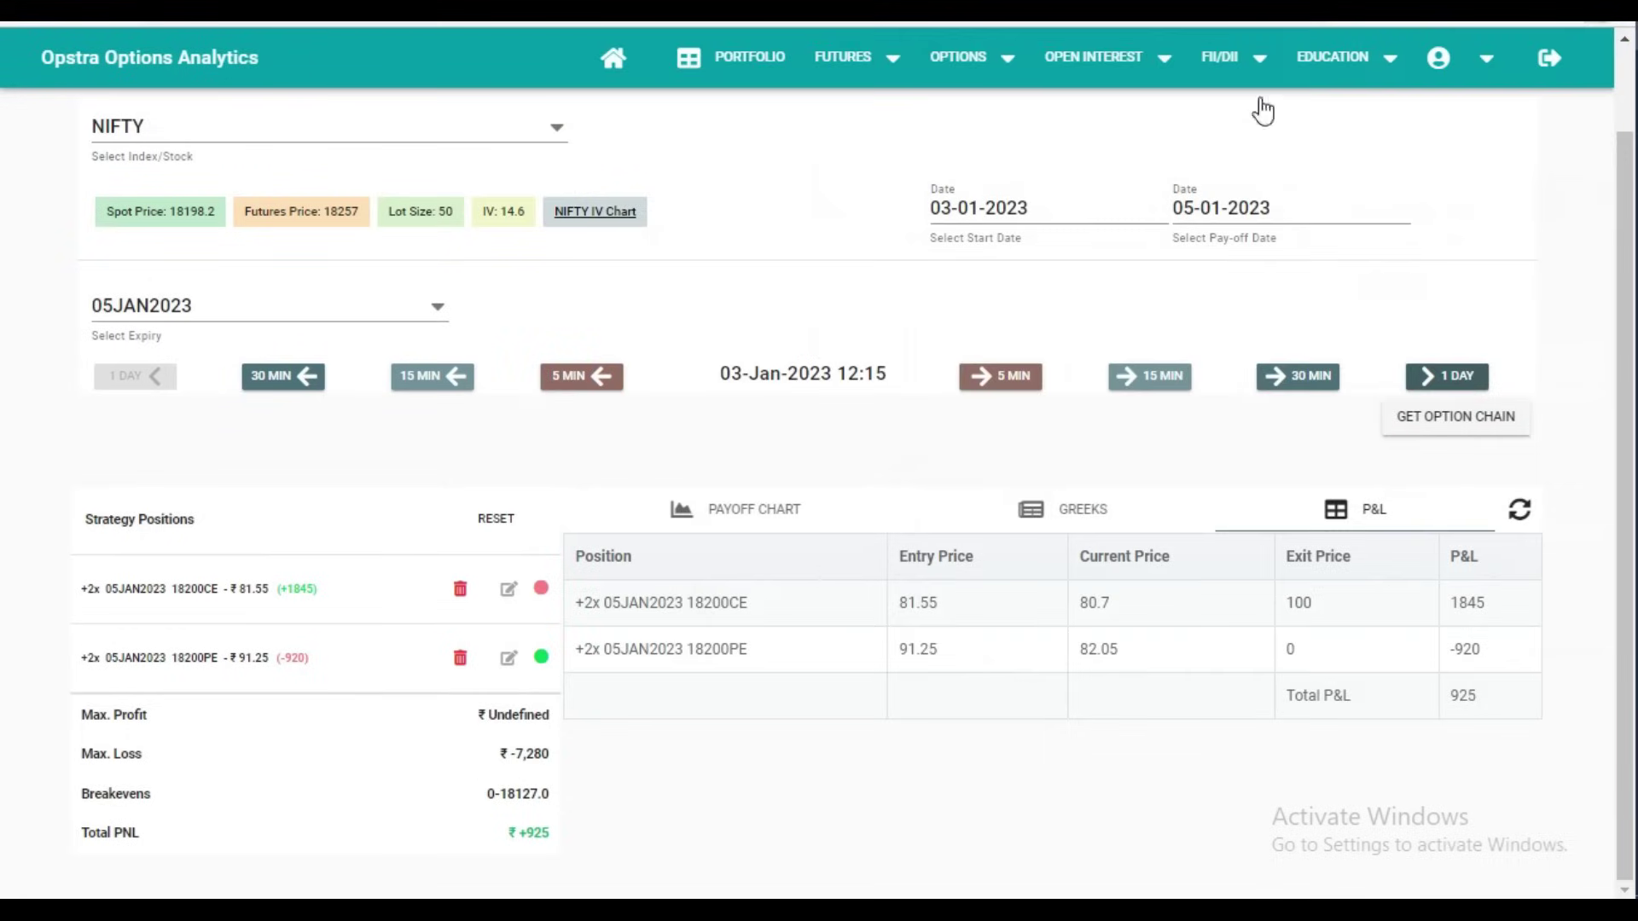
drag(1119, 650, 1082, 650)
drag(562, 834, 497, 843)
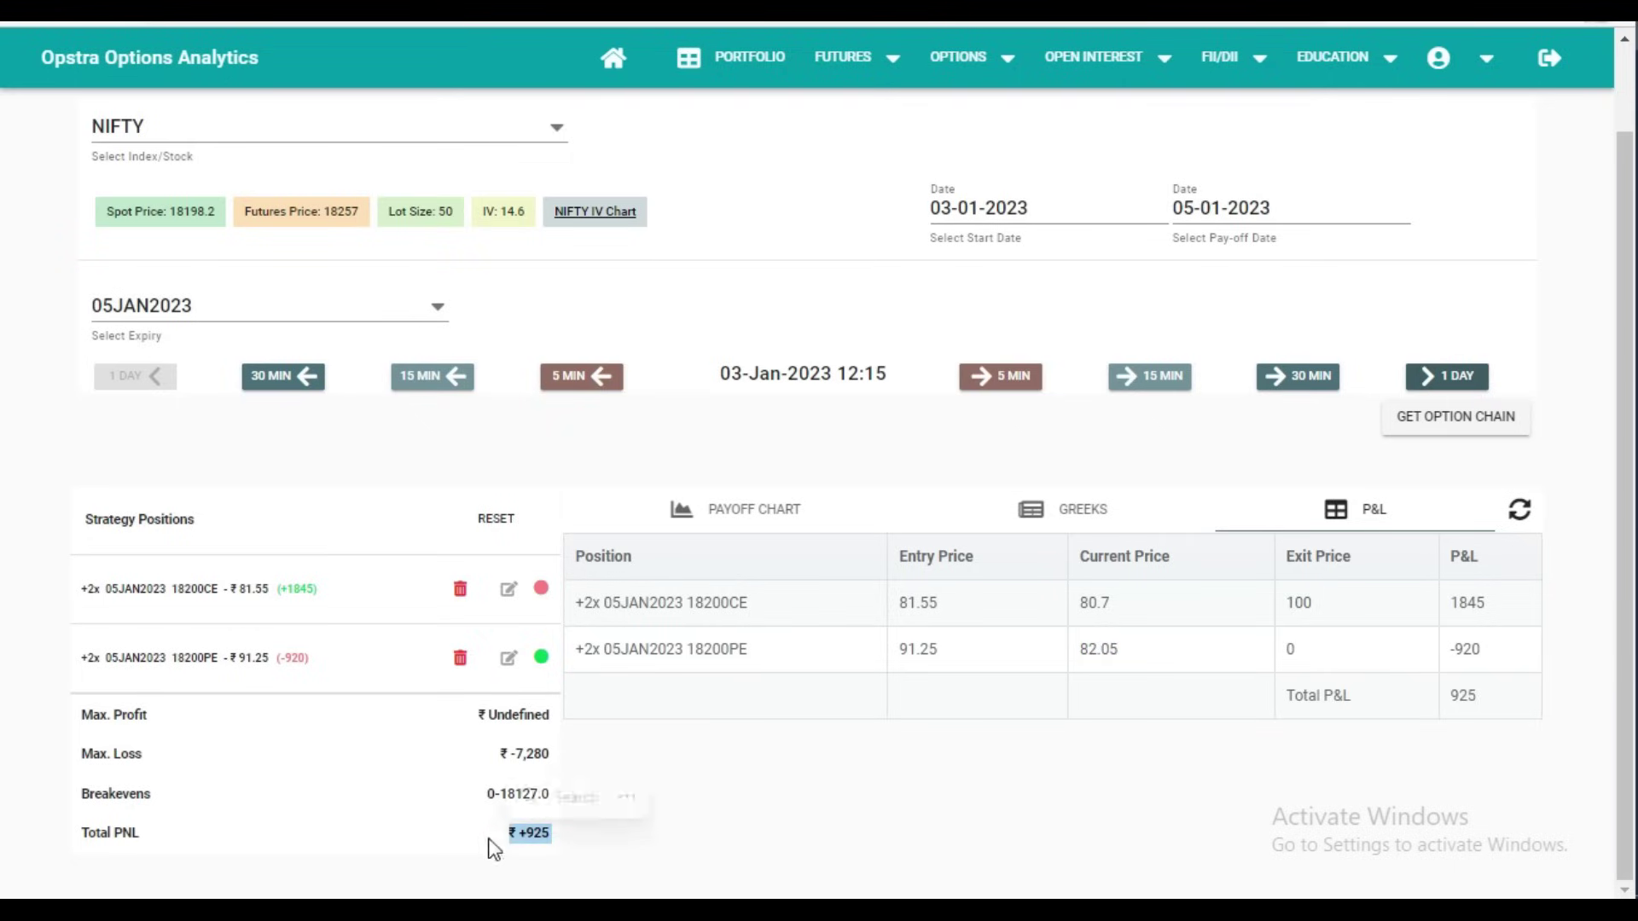
double_click(1118, 647)
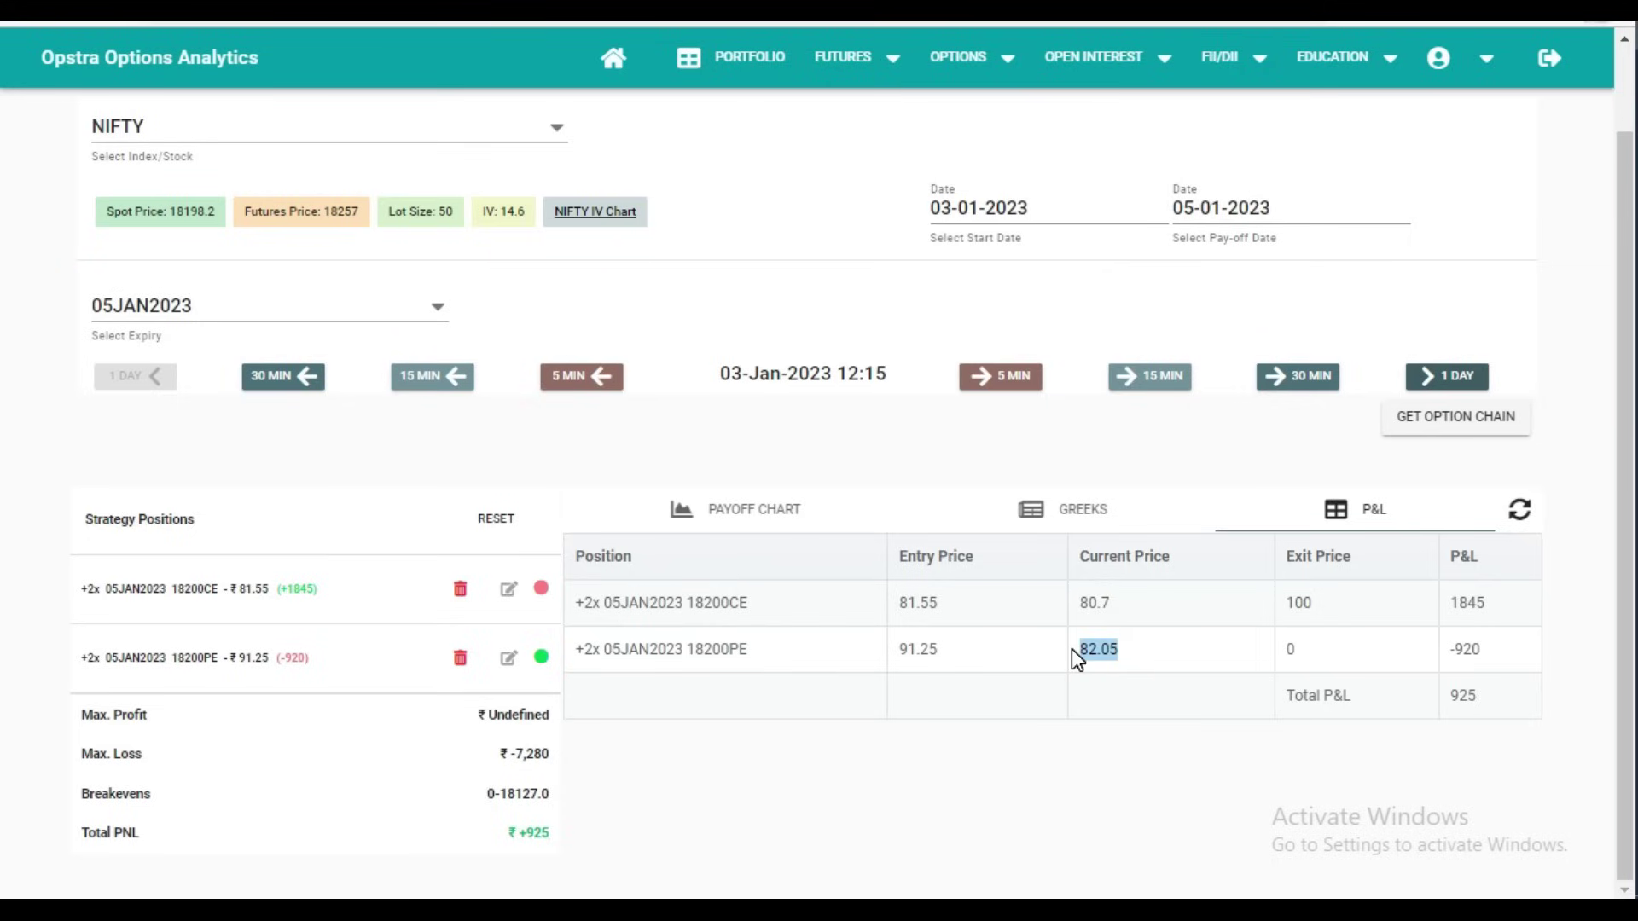
click(1103, 690)
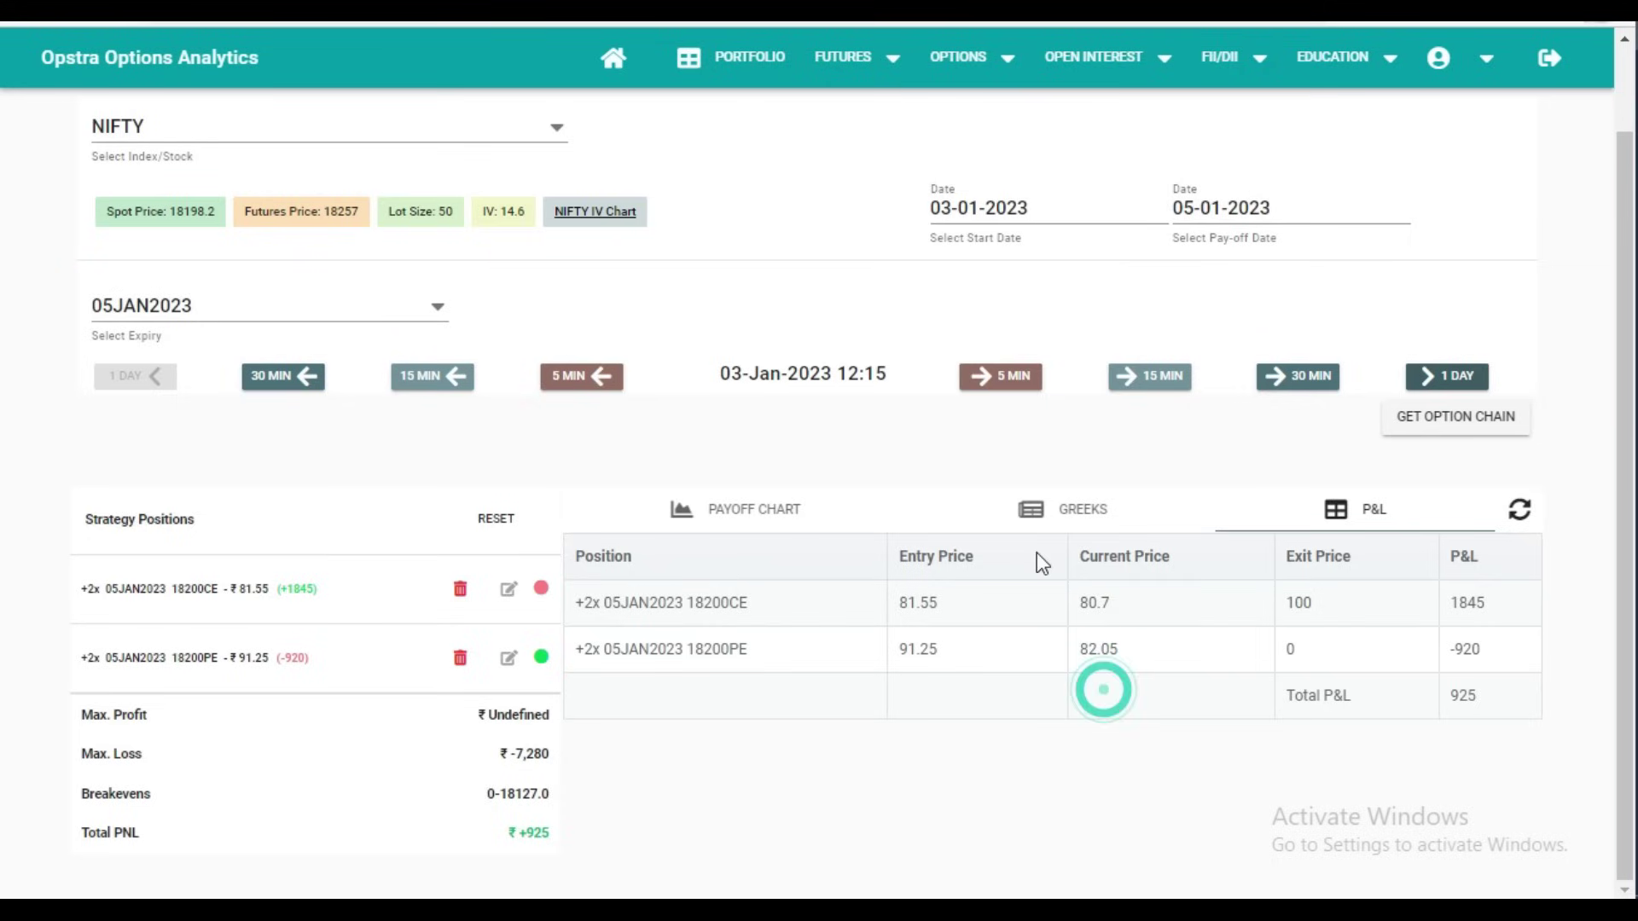
Advance the simulation to 03-Jan-2023 12:25 and examine the total profit and loss and the 18200 put's current price
click(1015, 383)
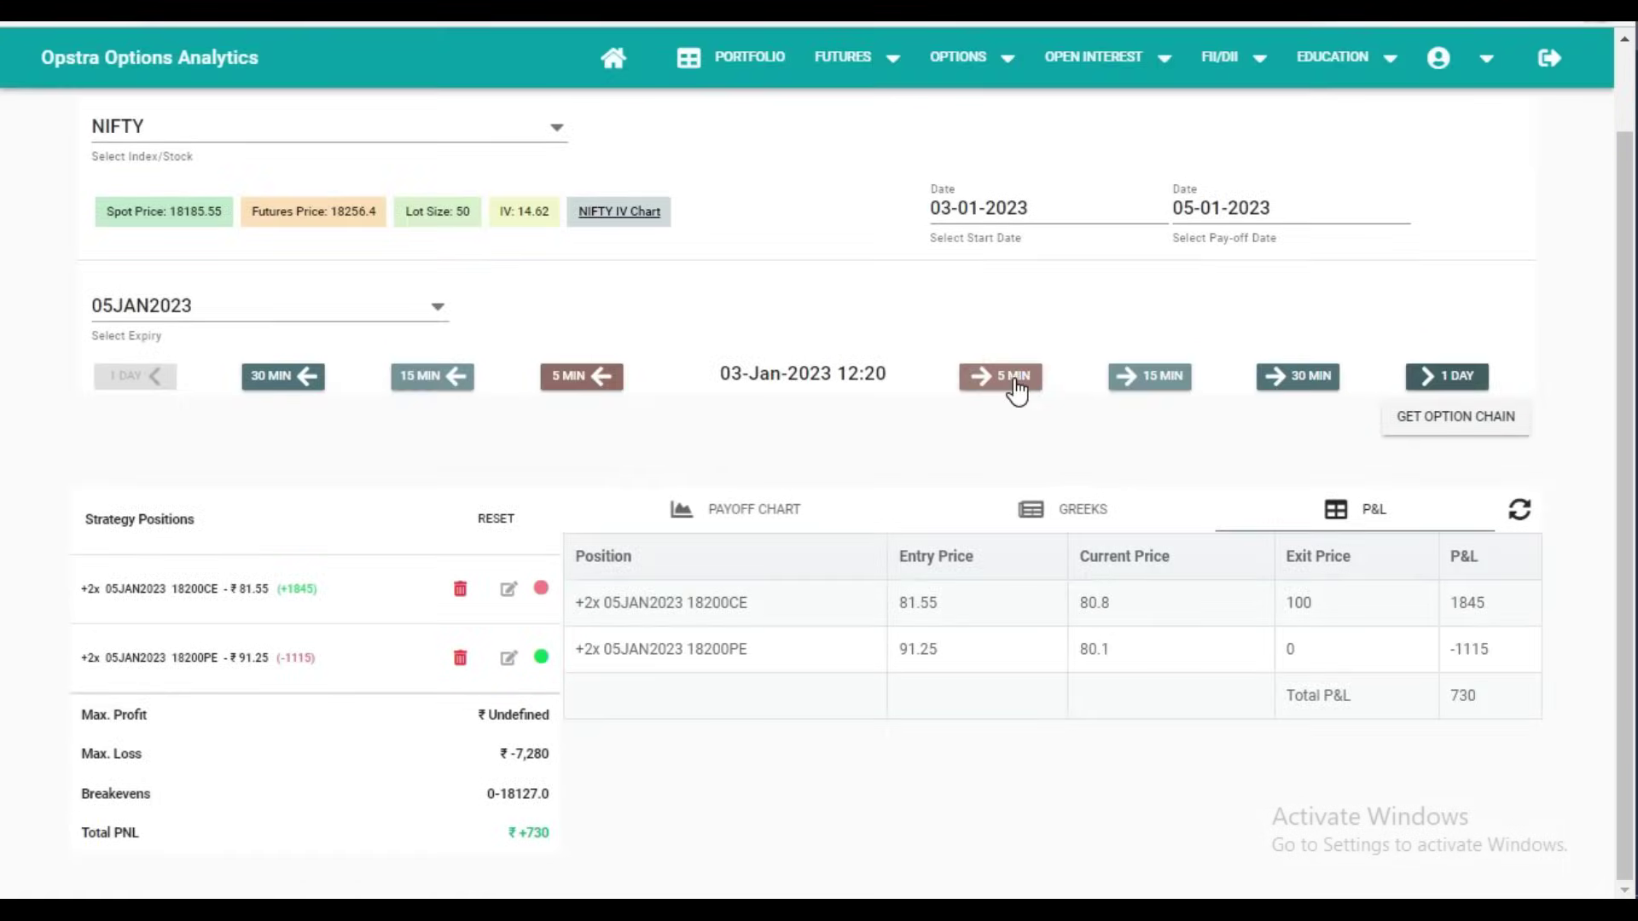
click(1015, 382)
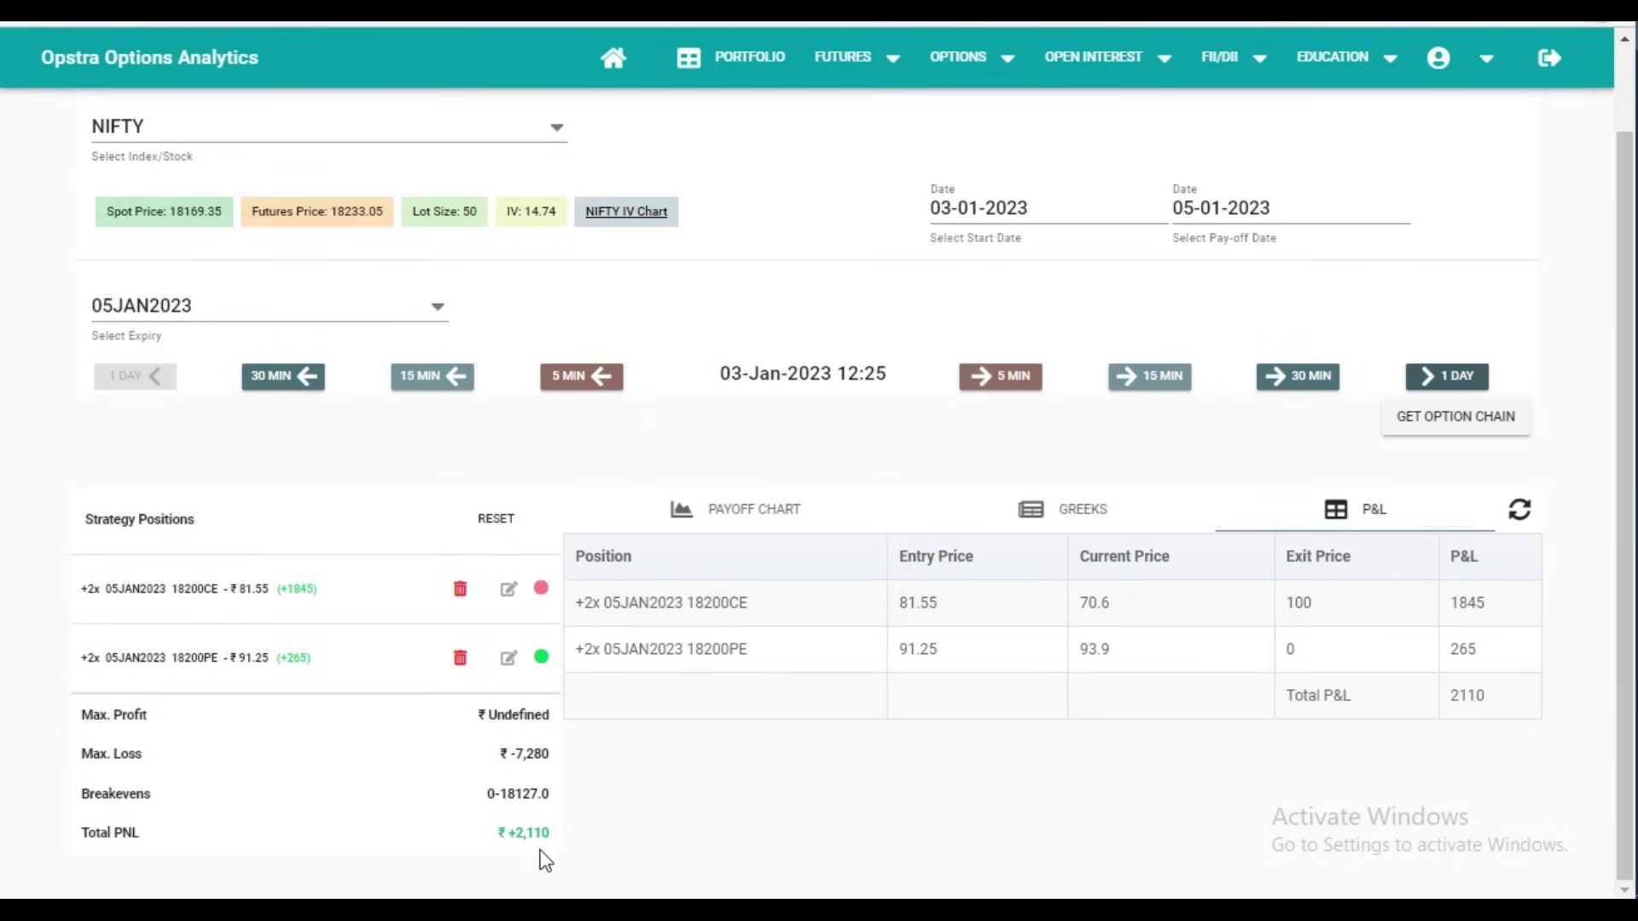
drag(548, 835, 493, 843)
drag(1110, 654, 1079, 654)
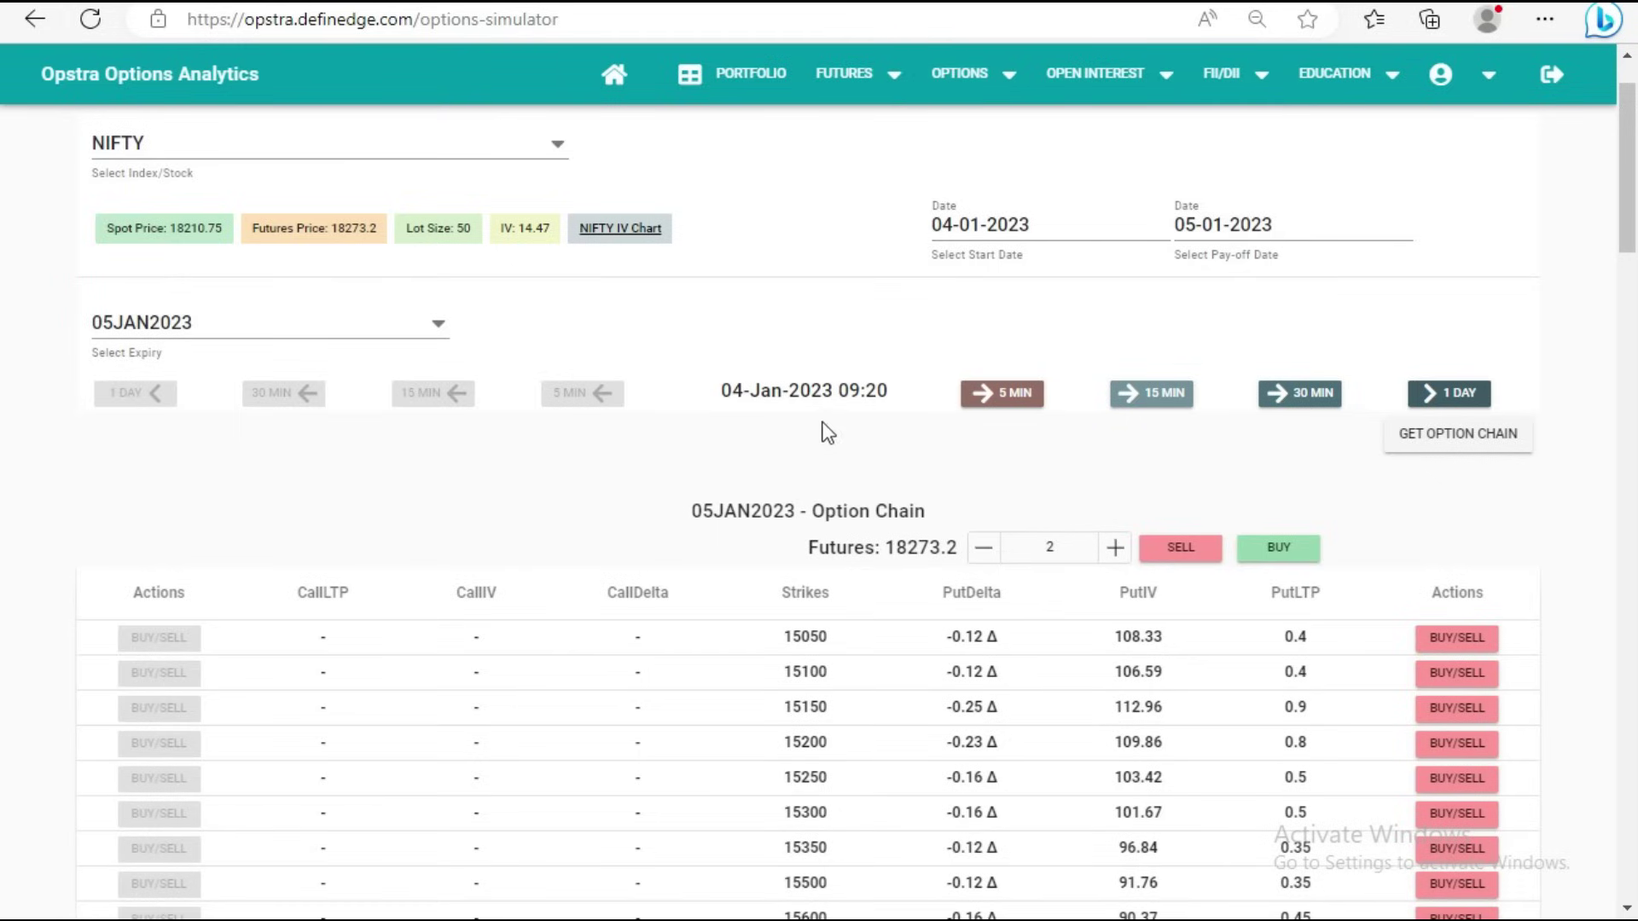
Advance the simulation to 04-Jan-2023 09:25, load the 05JAN2023 option chain and check the NIFTY spot price
click(1028, 400)
click(1513, 539)
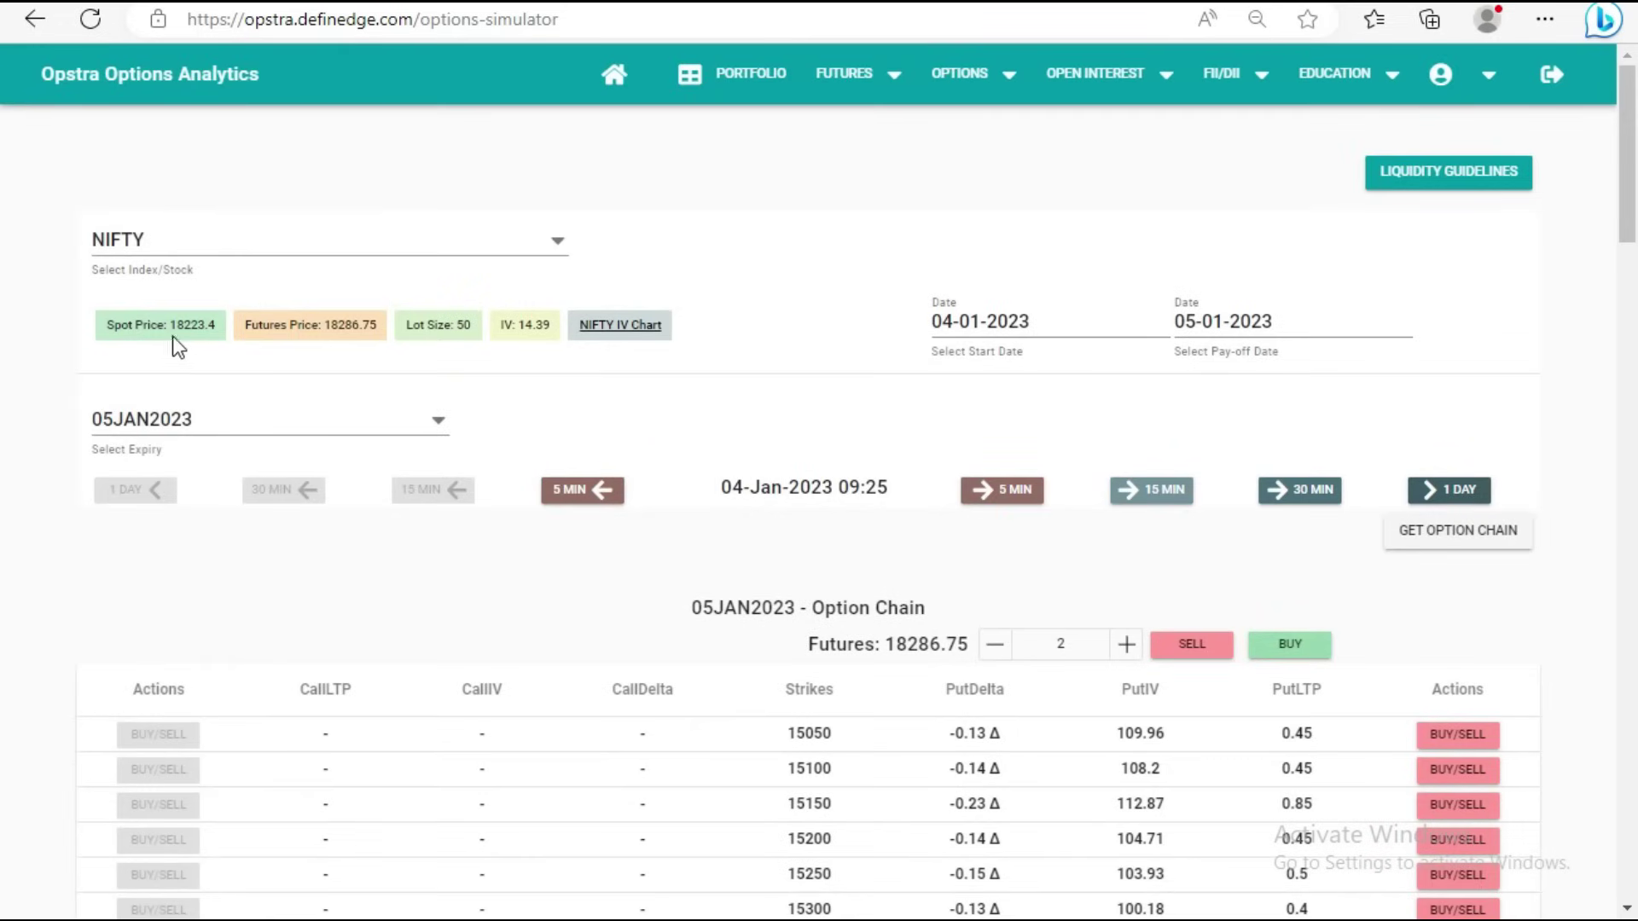
drag(202, 330, 172, 329)
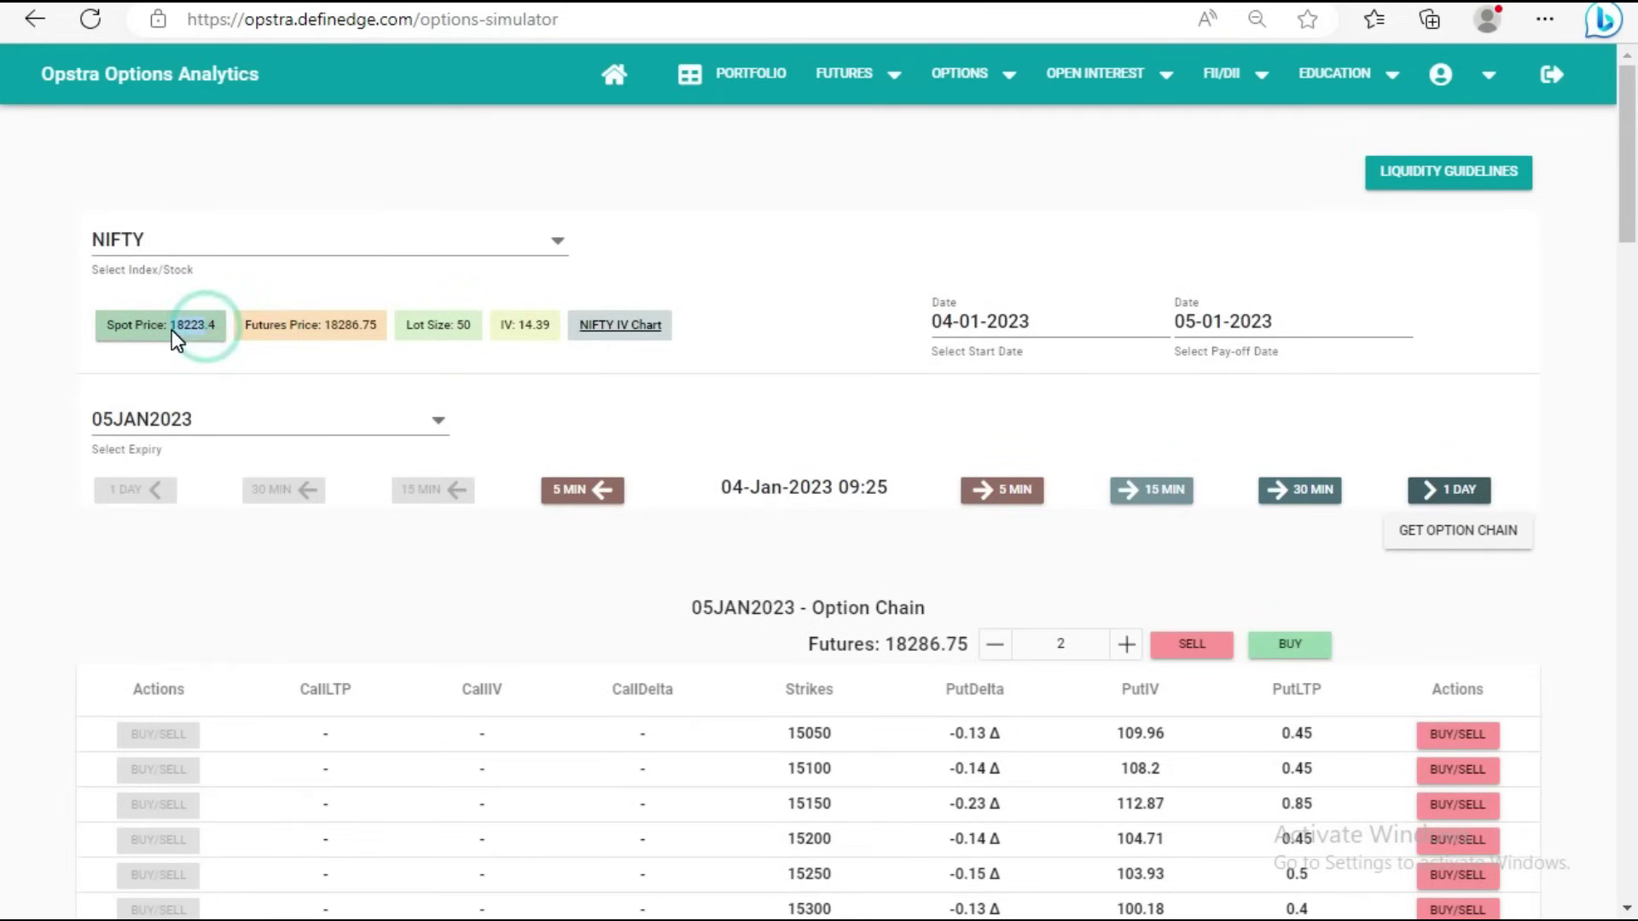
Find the 18200 strike in the option chain and buy both its call and its put
scroll(779, 603, down, 3)
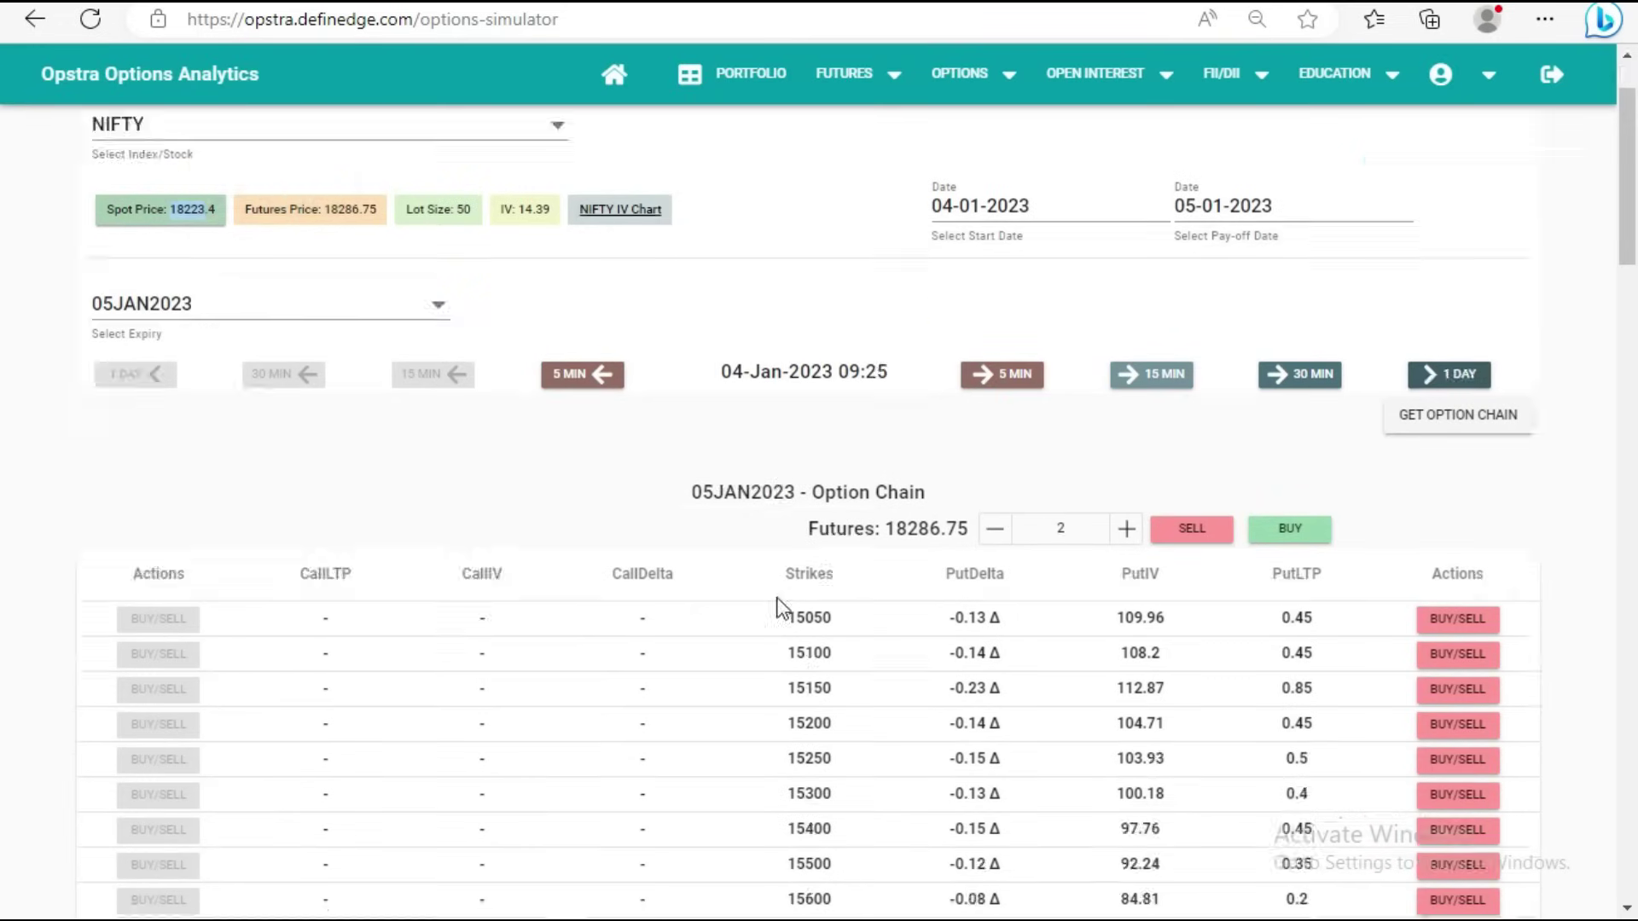
scroll(780, 608, up, 2)
scroll(779, 601, down, 20)
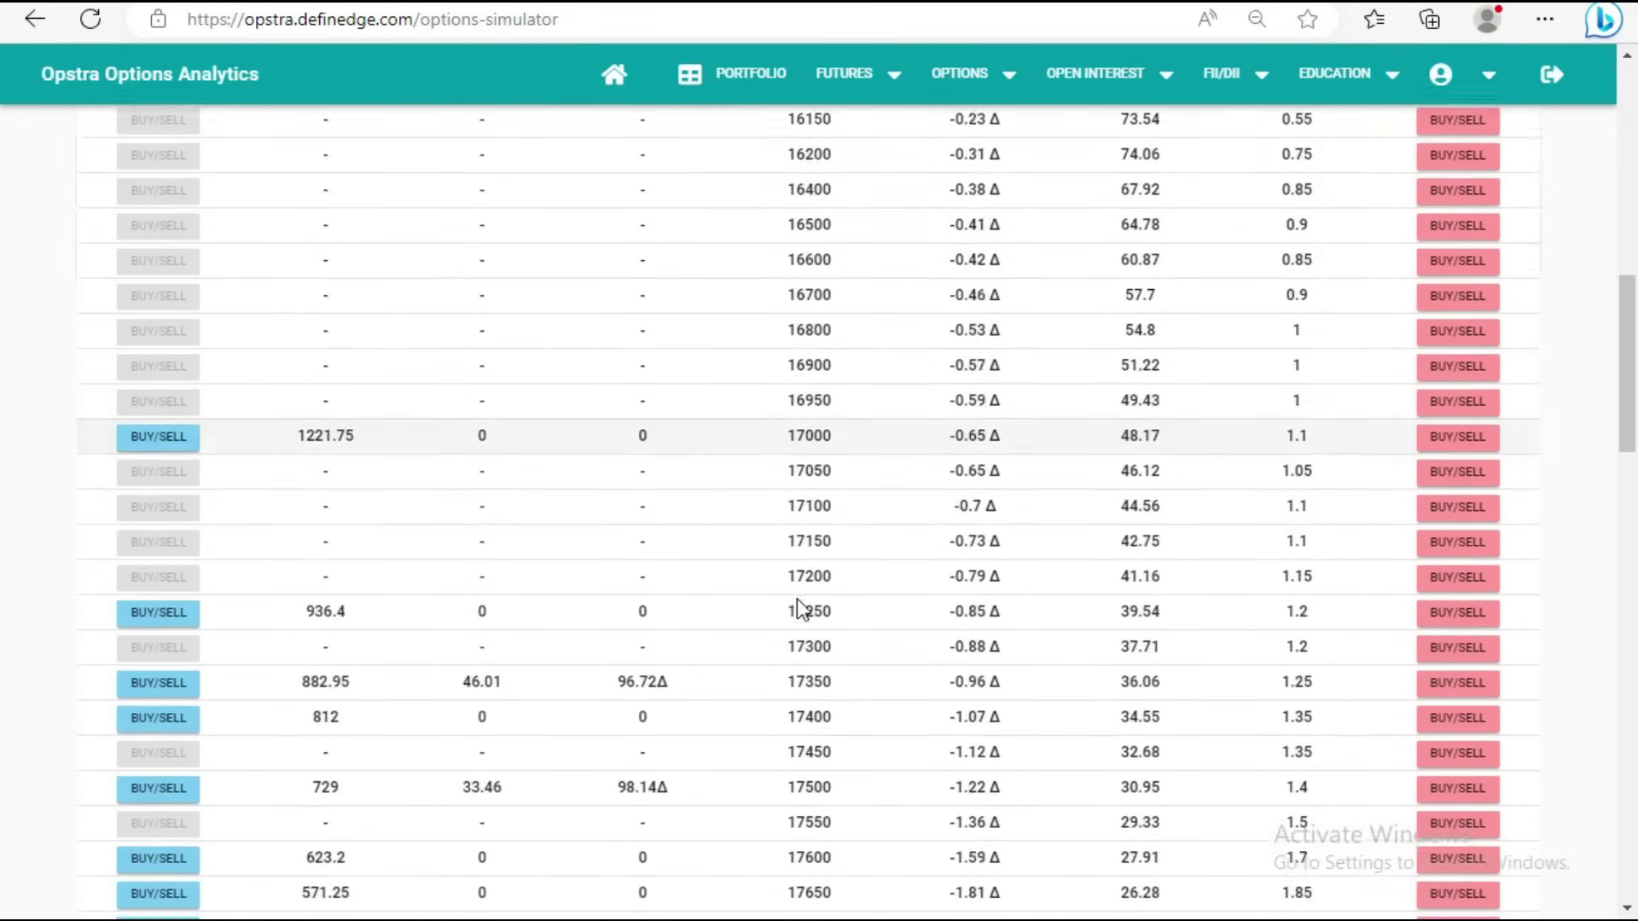
scroll(799, 598, down, 2)
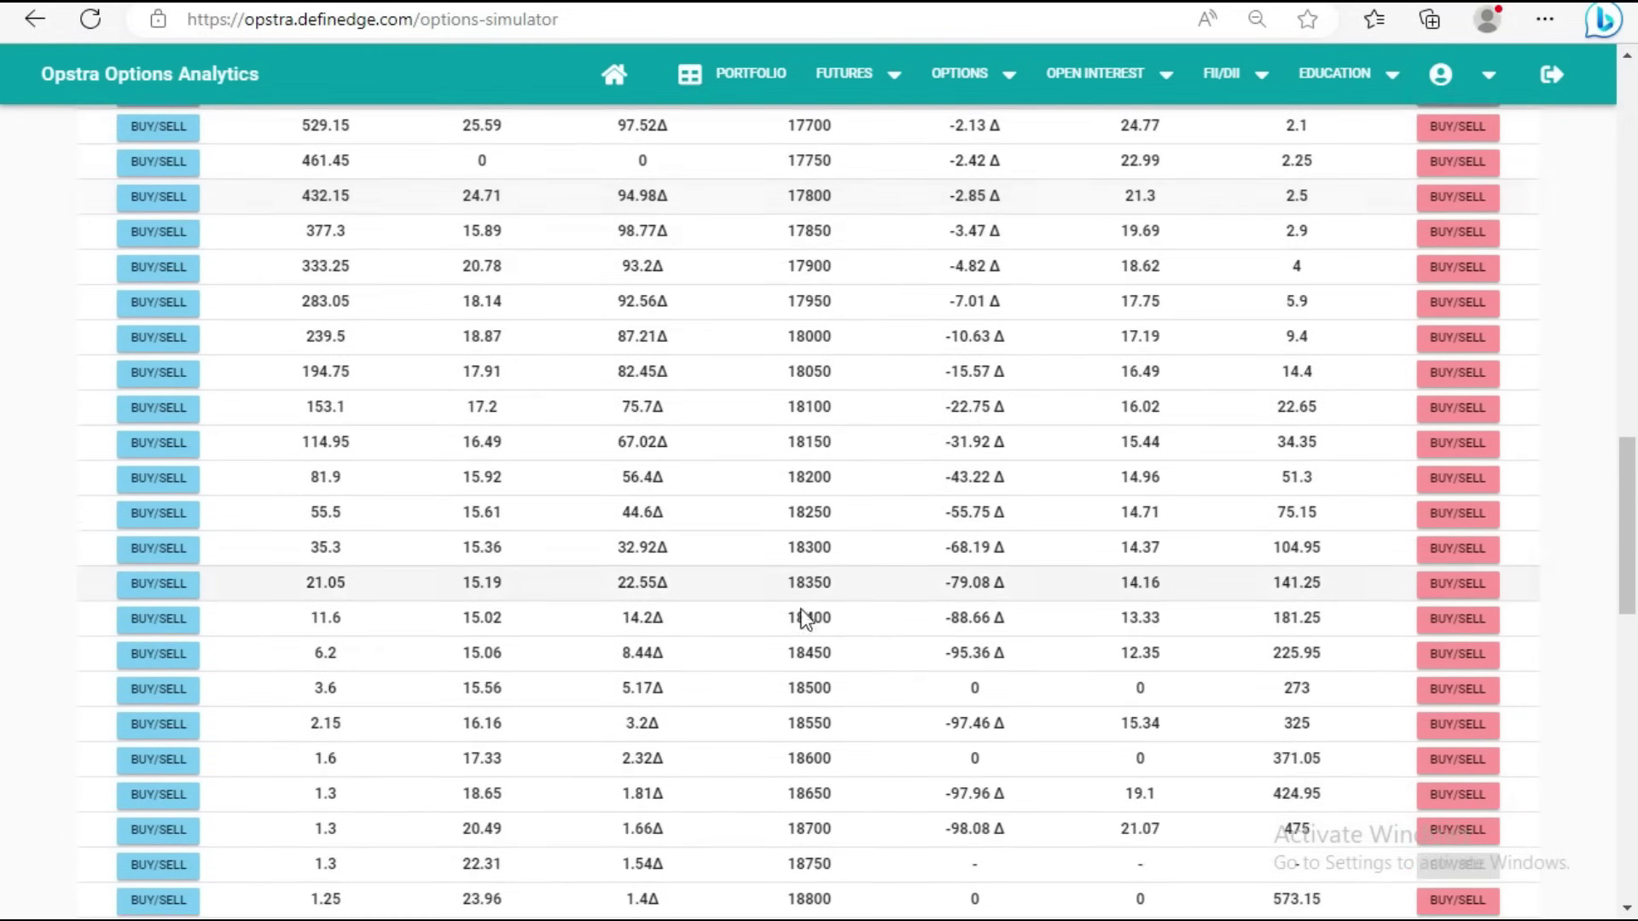
click(183, 478)
click(853, 595)
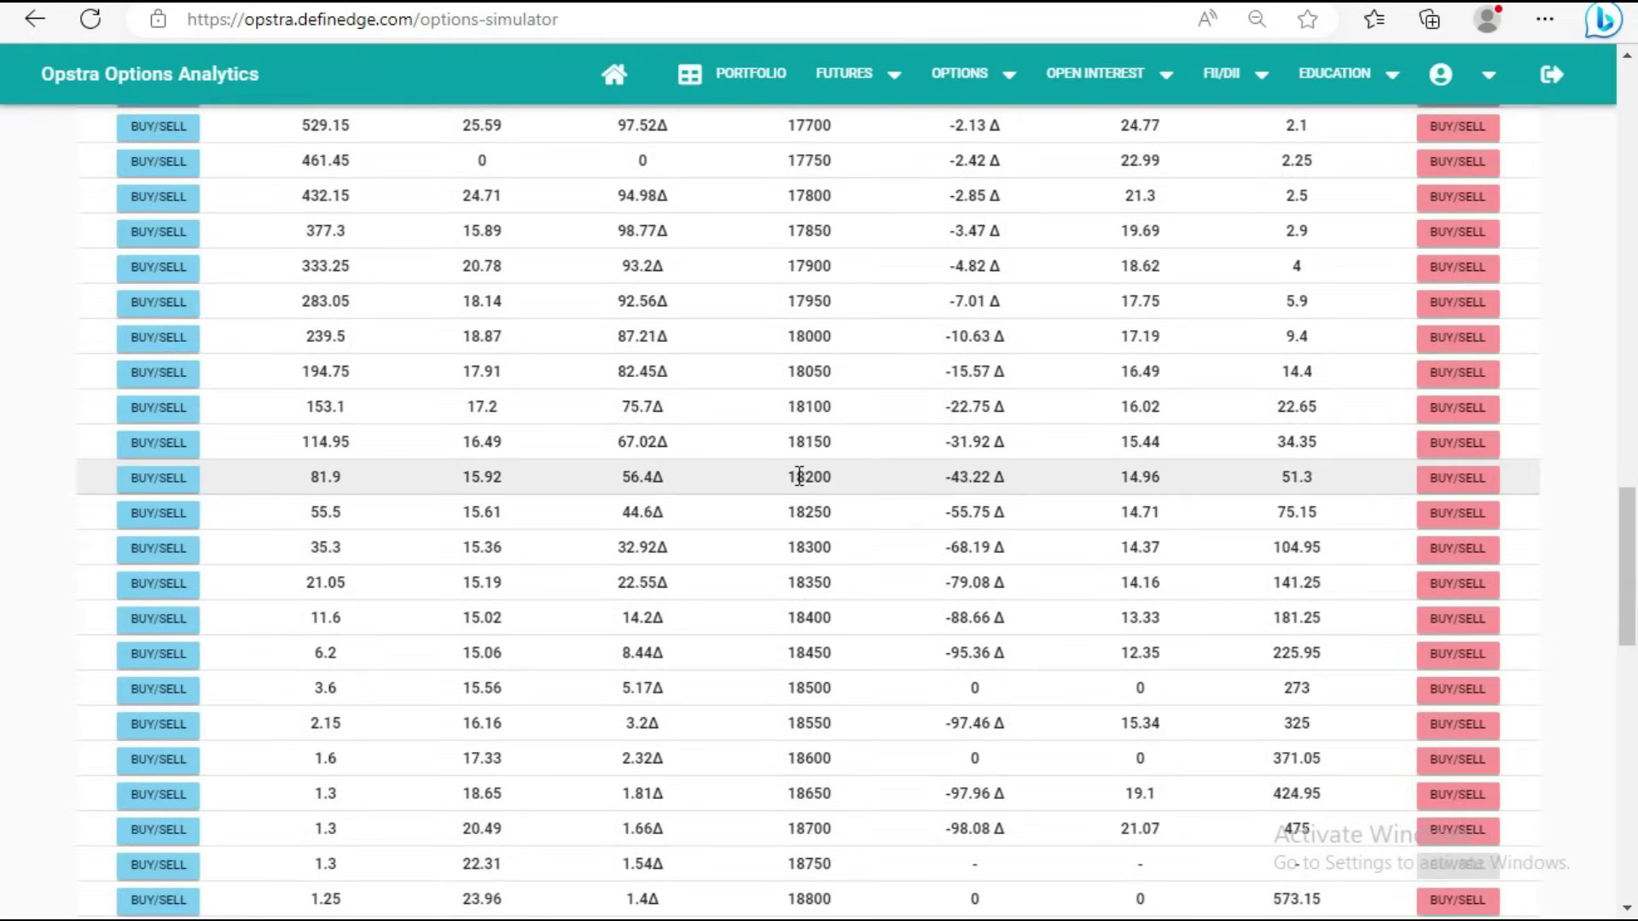
click(1461, 482)
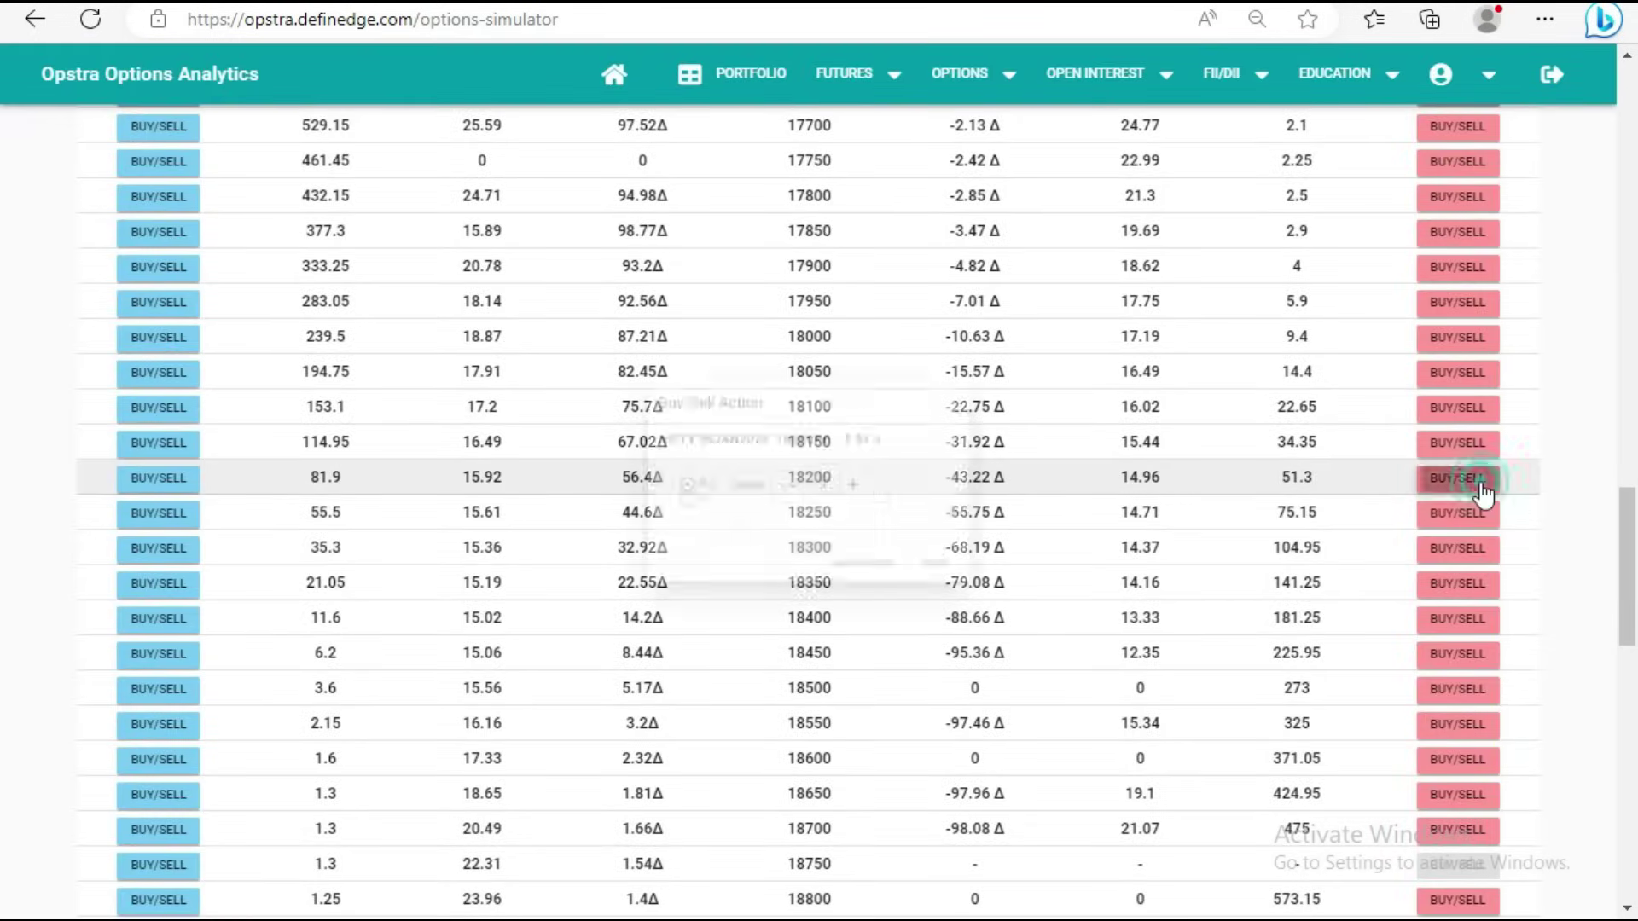
click(925, 608)
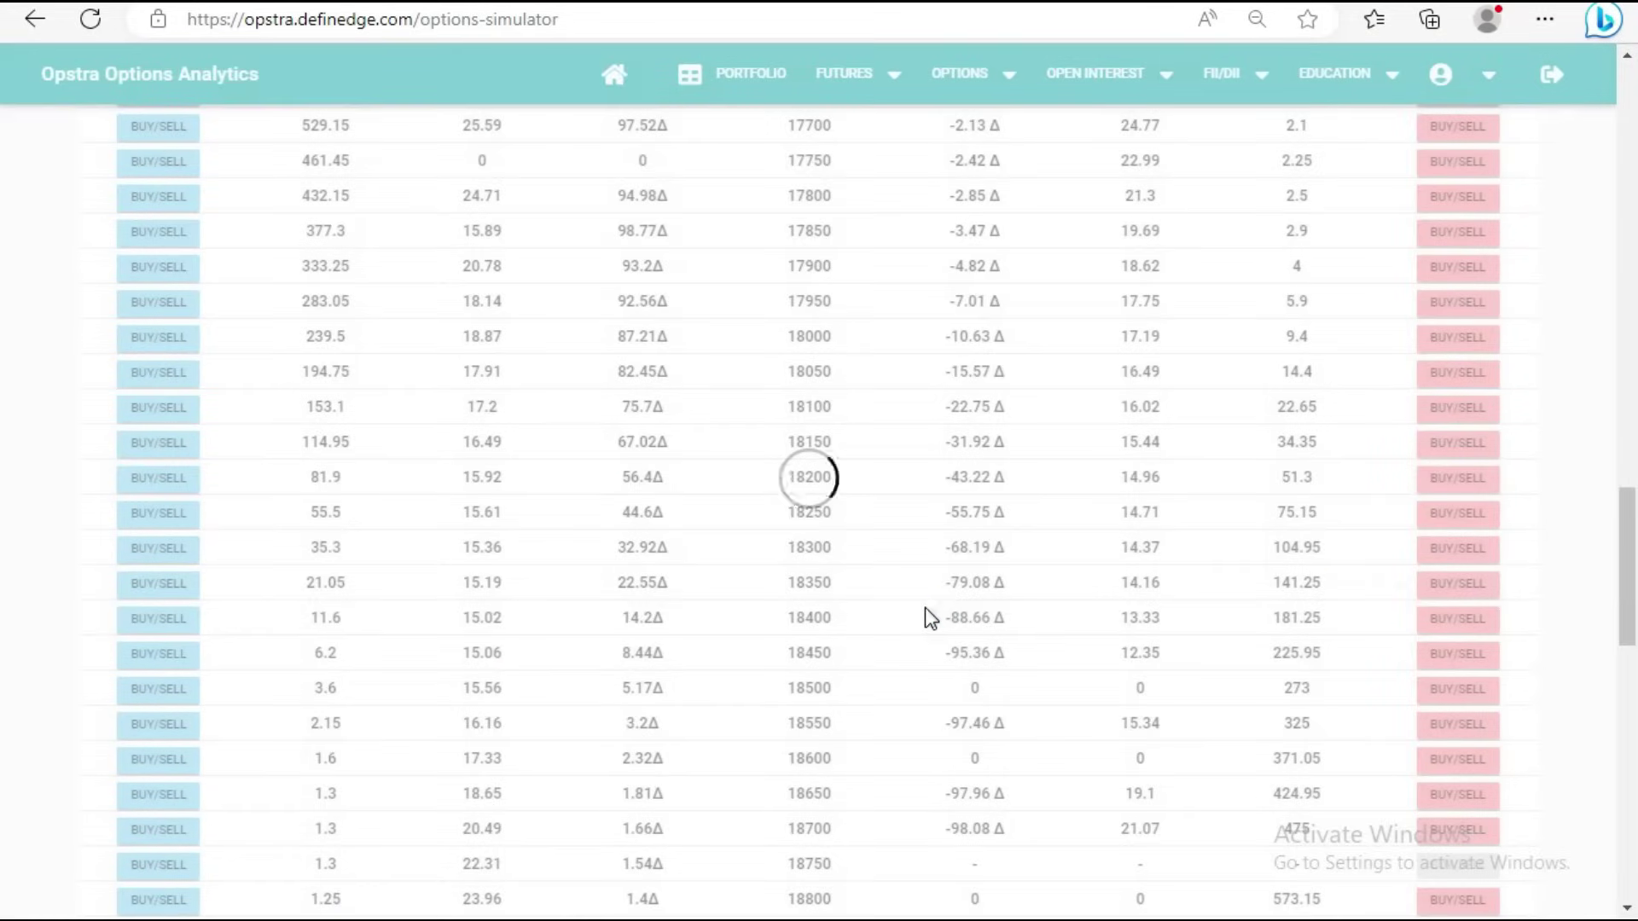
Review the maximum loss of the newly bought 18200 call and put straddle
scroll(925, 608, up, 5)
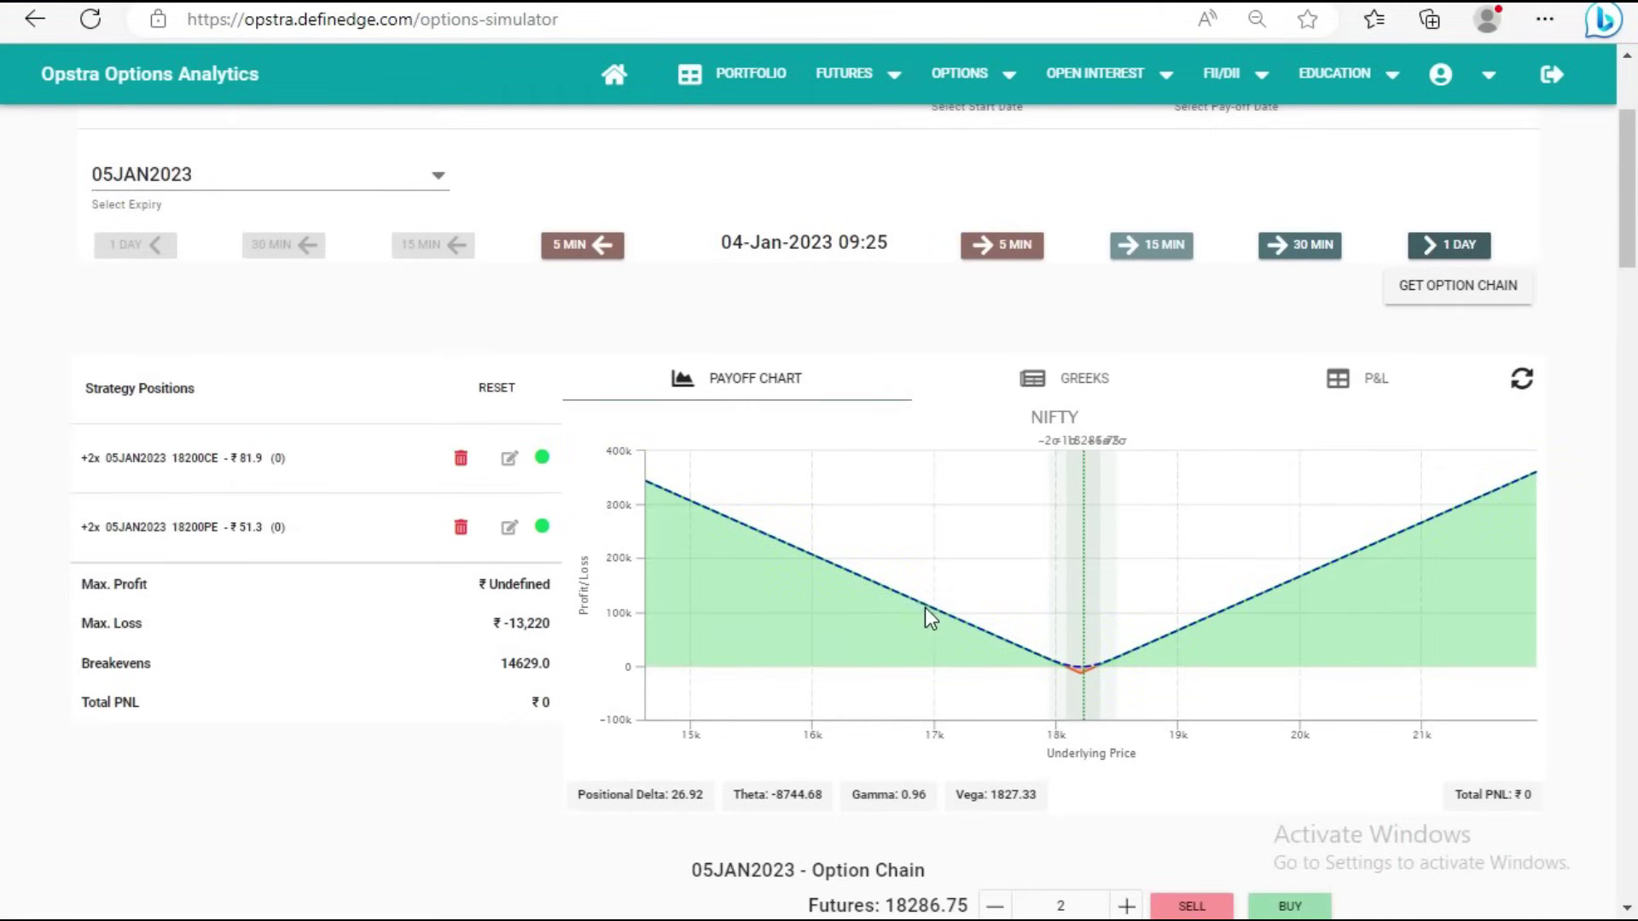
double_click(517, 624)
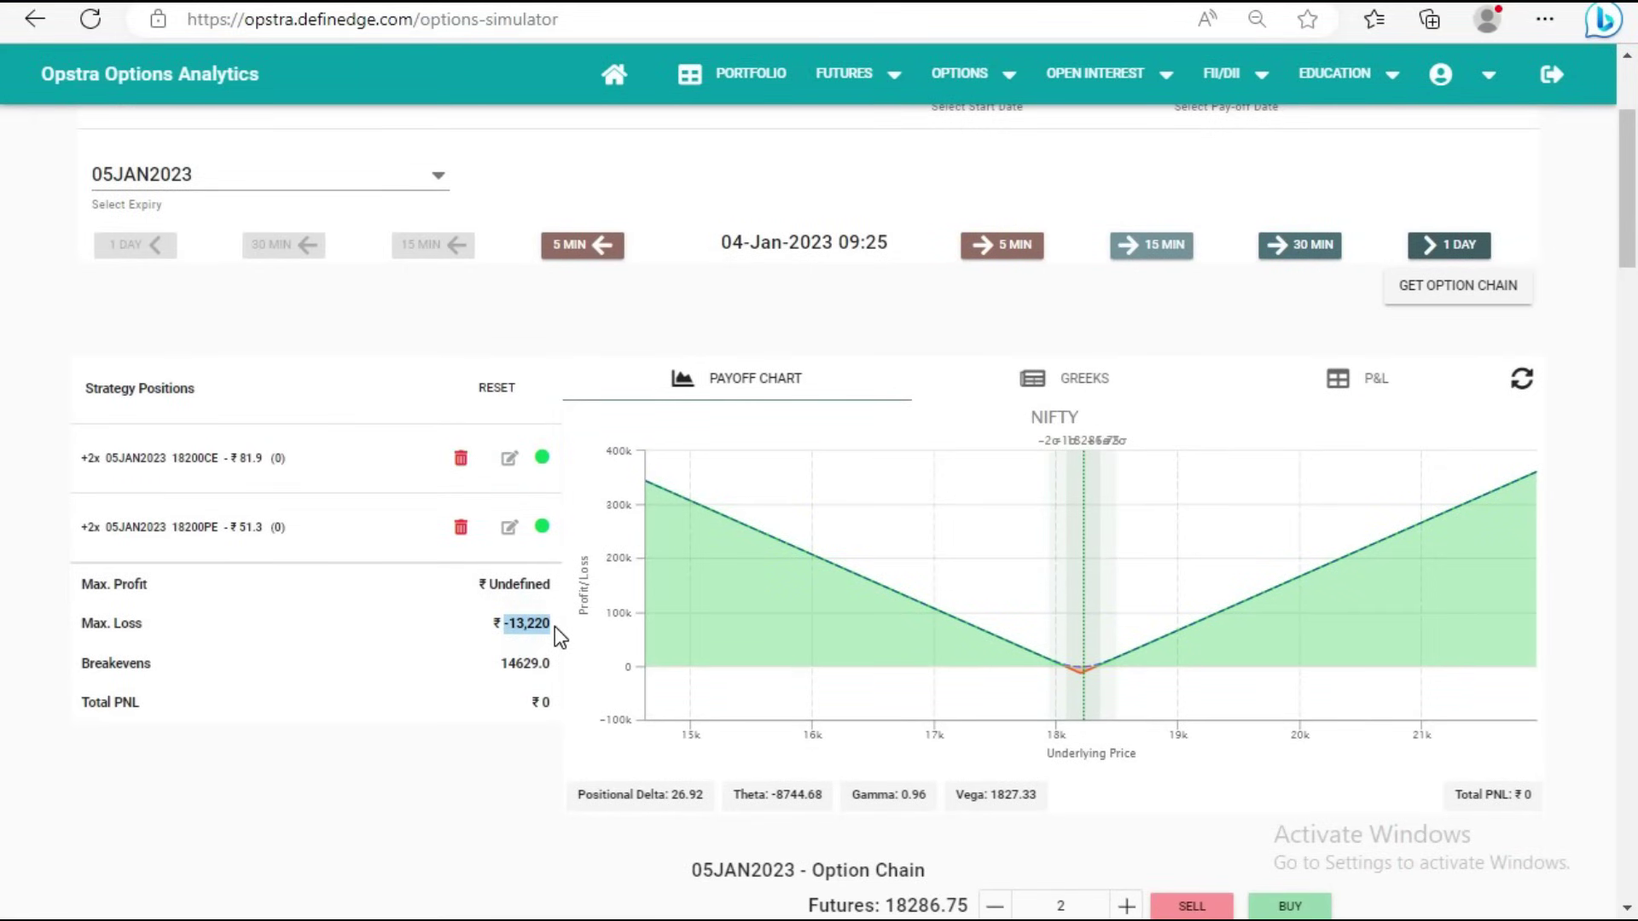
scroll(671, 695, down, 3)
scroll(808, 676, up, 3)
Advance the simulation in five-minute increments to 04-Jan-2023 09:55 and check the total profit and loss
click(1015, 249)
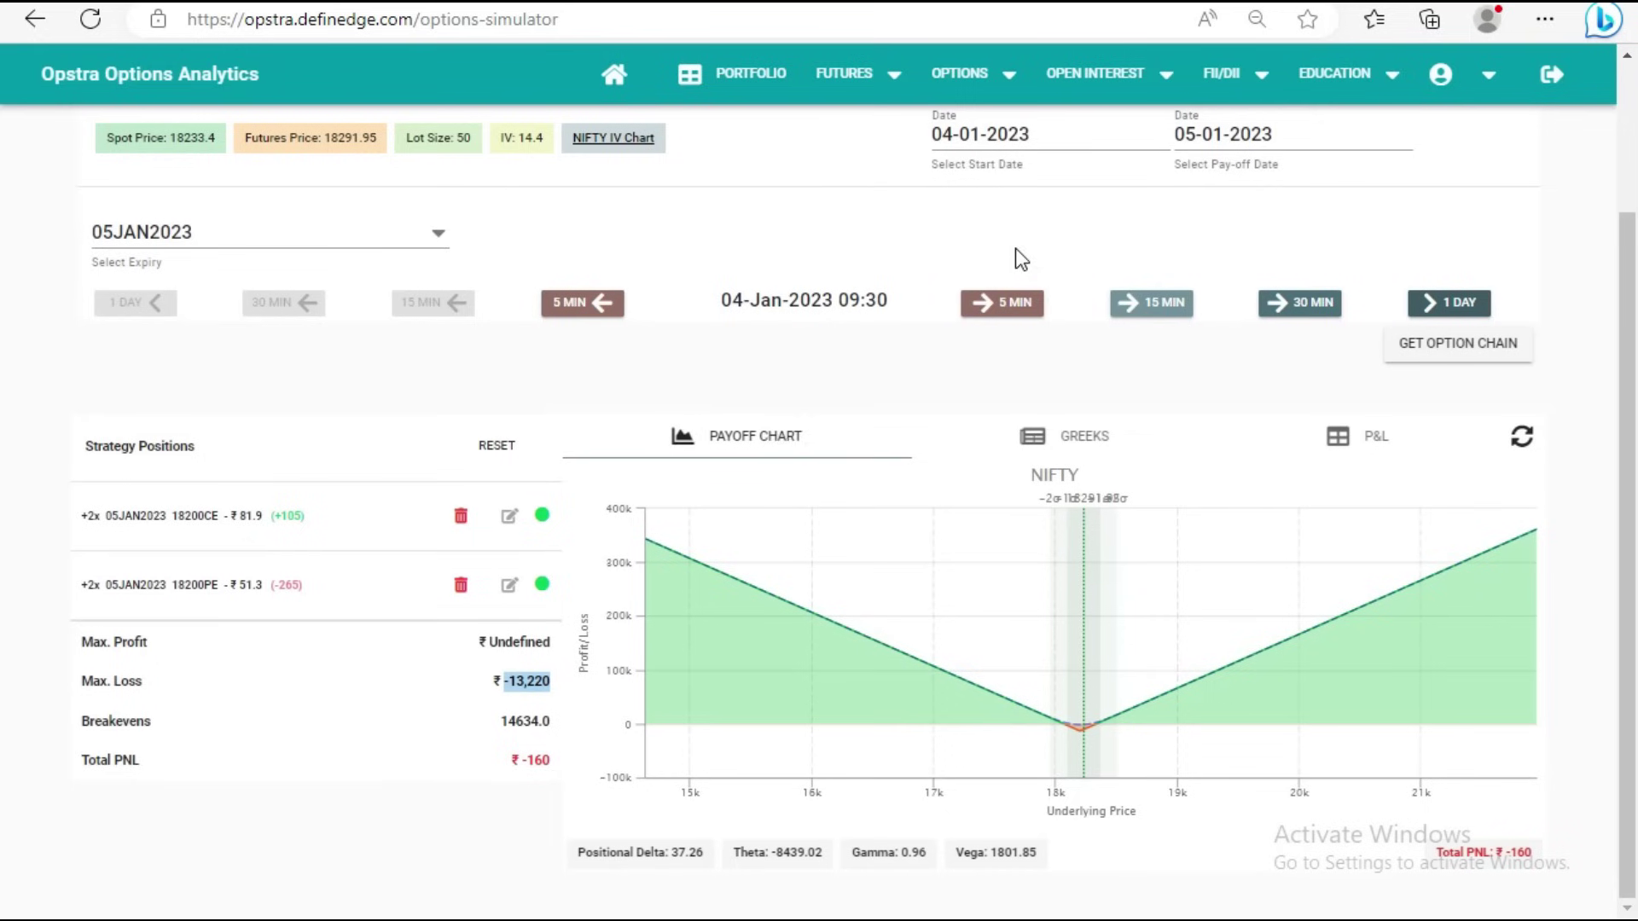
click(996, 314)
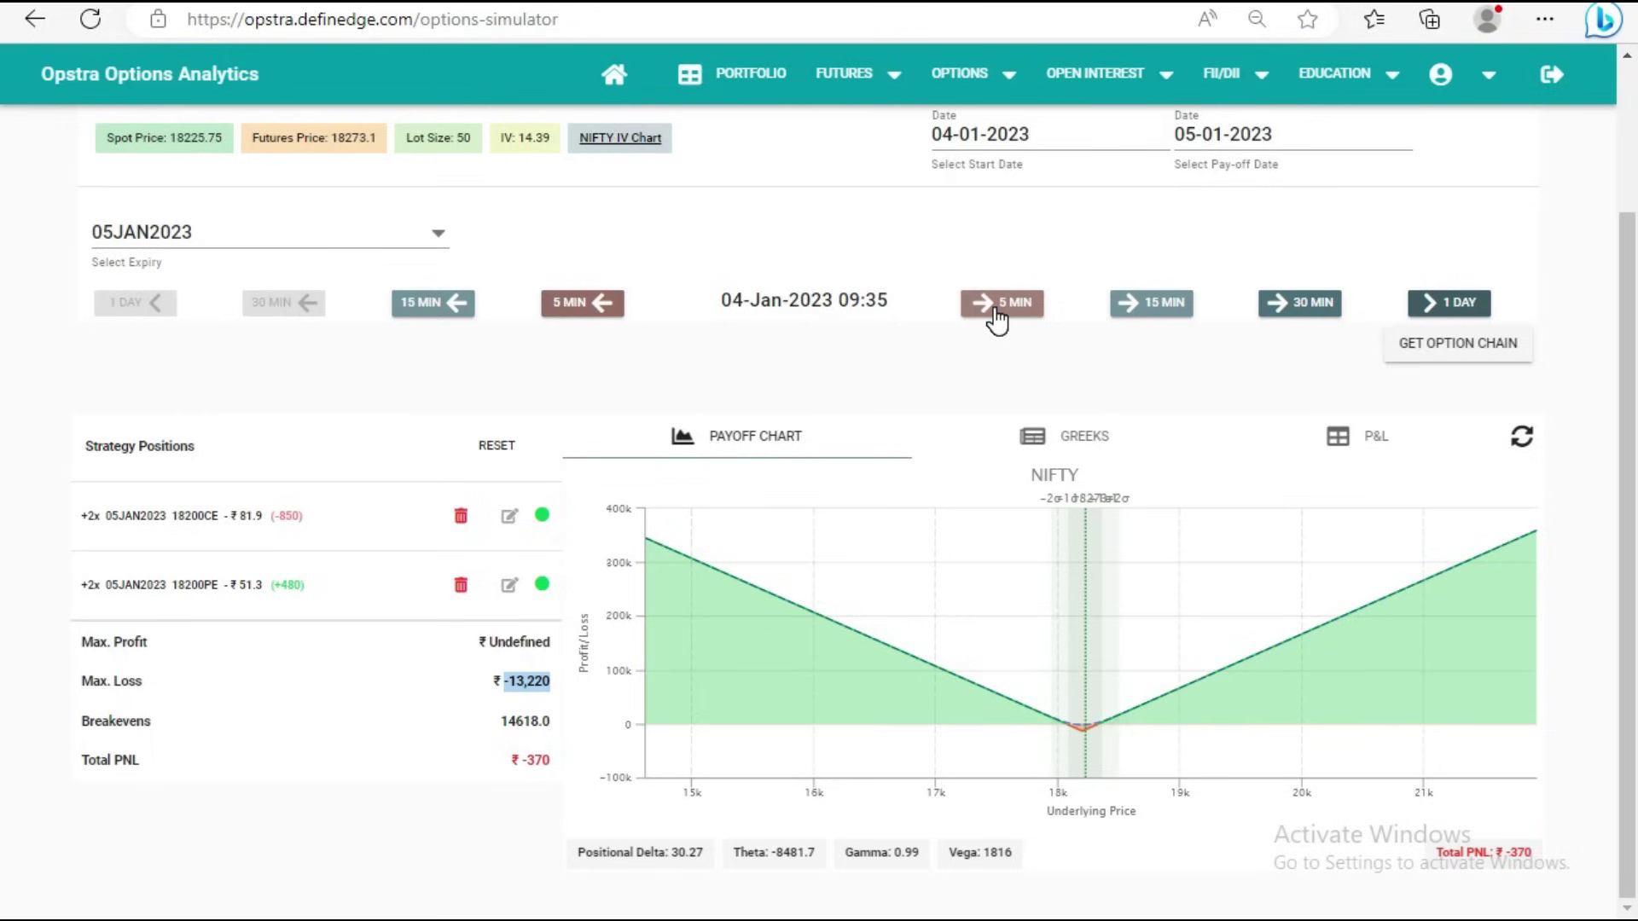
click(995, 309)
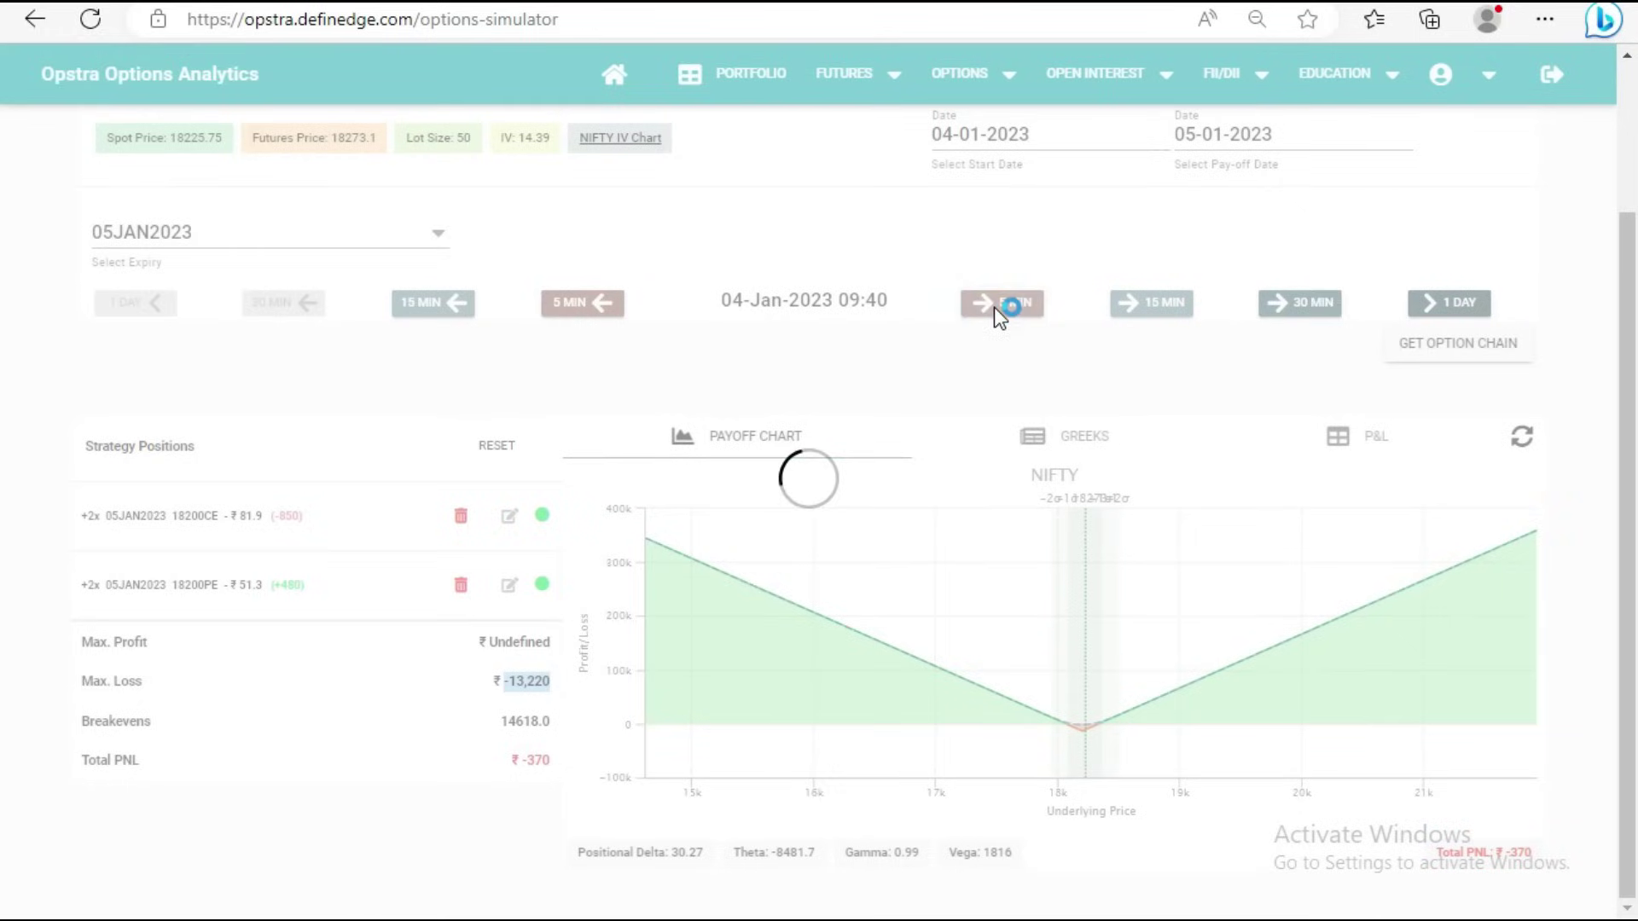
click(995, 310)
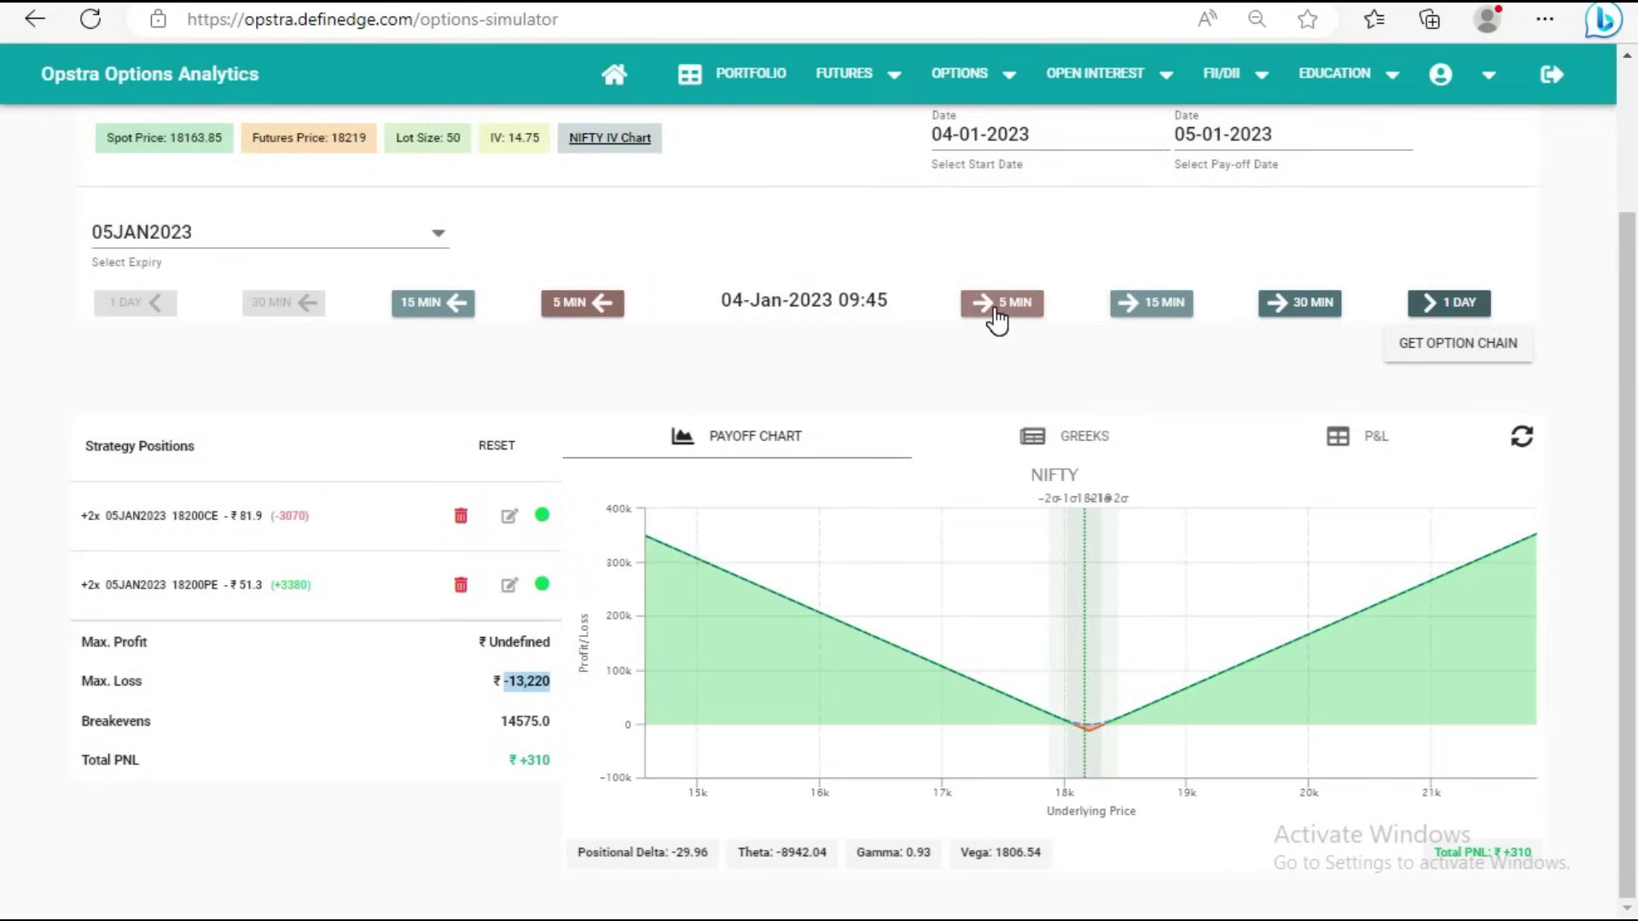
click(994, 309)
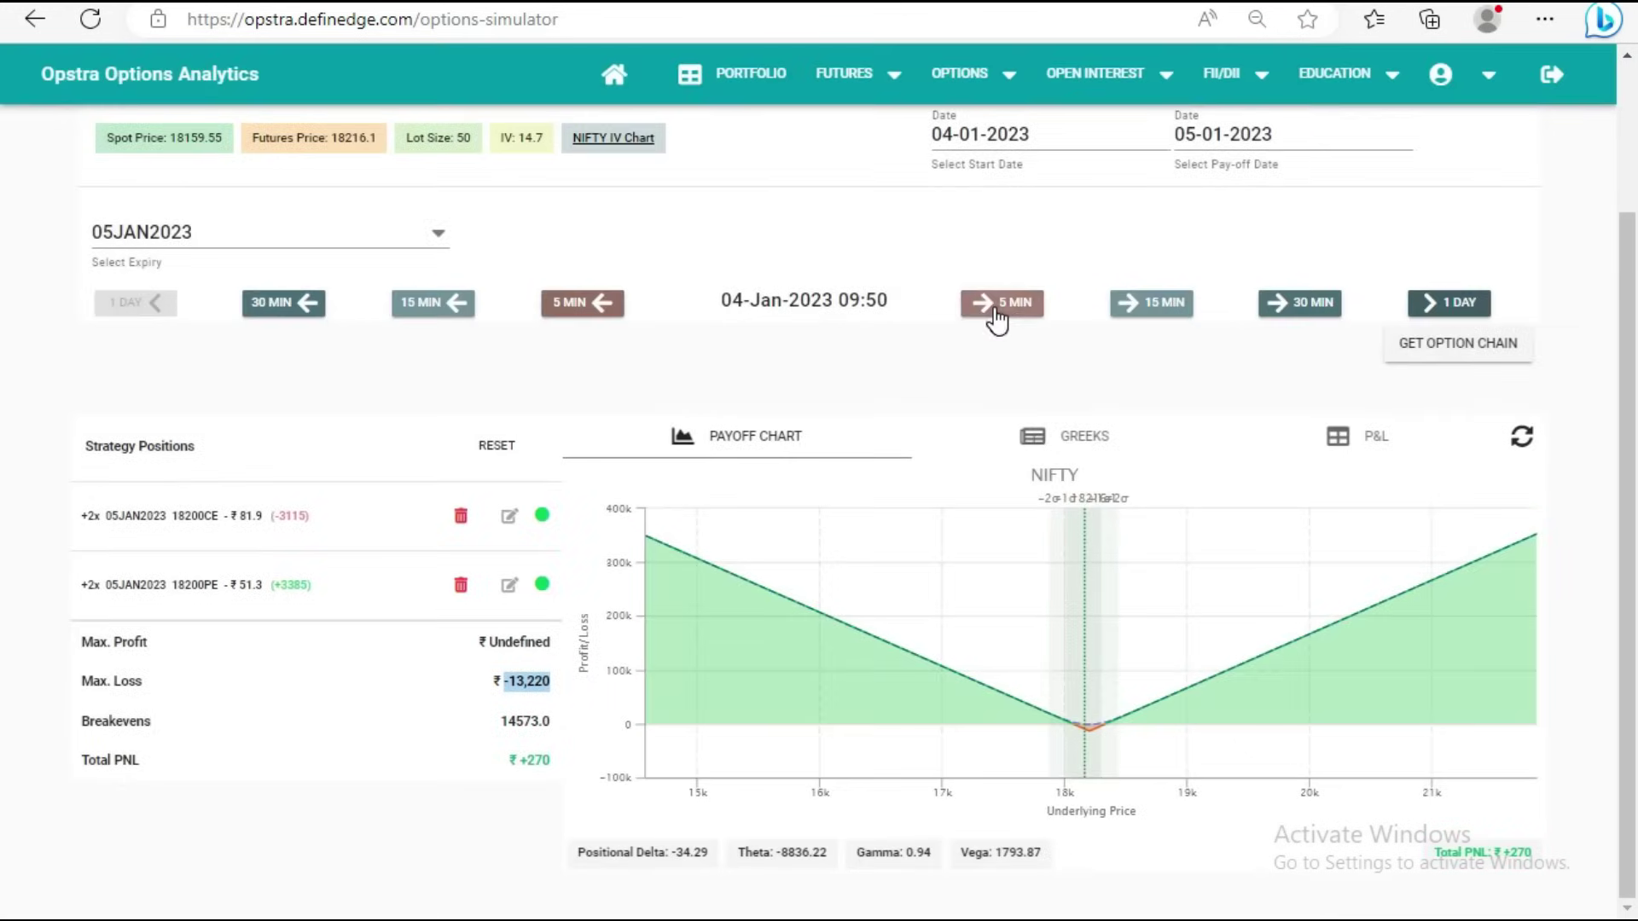
click(995, 309)
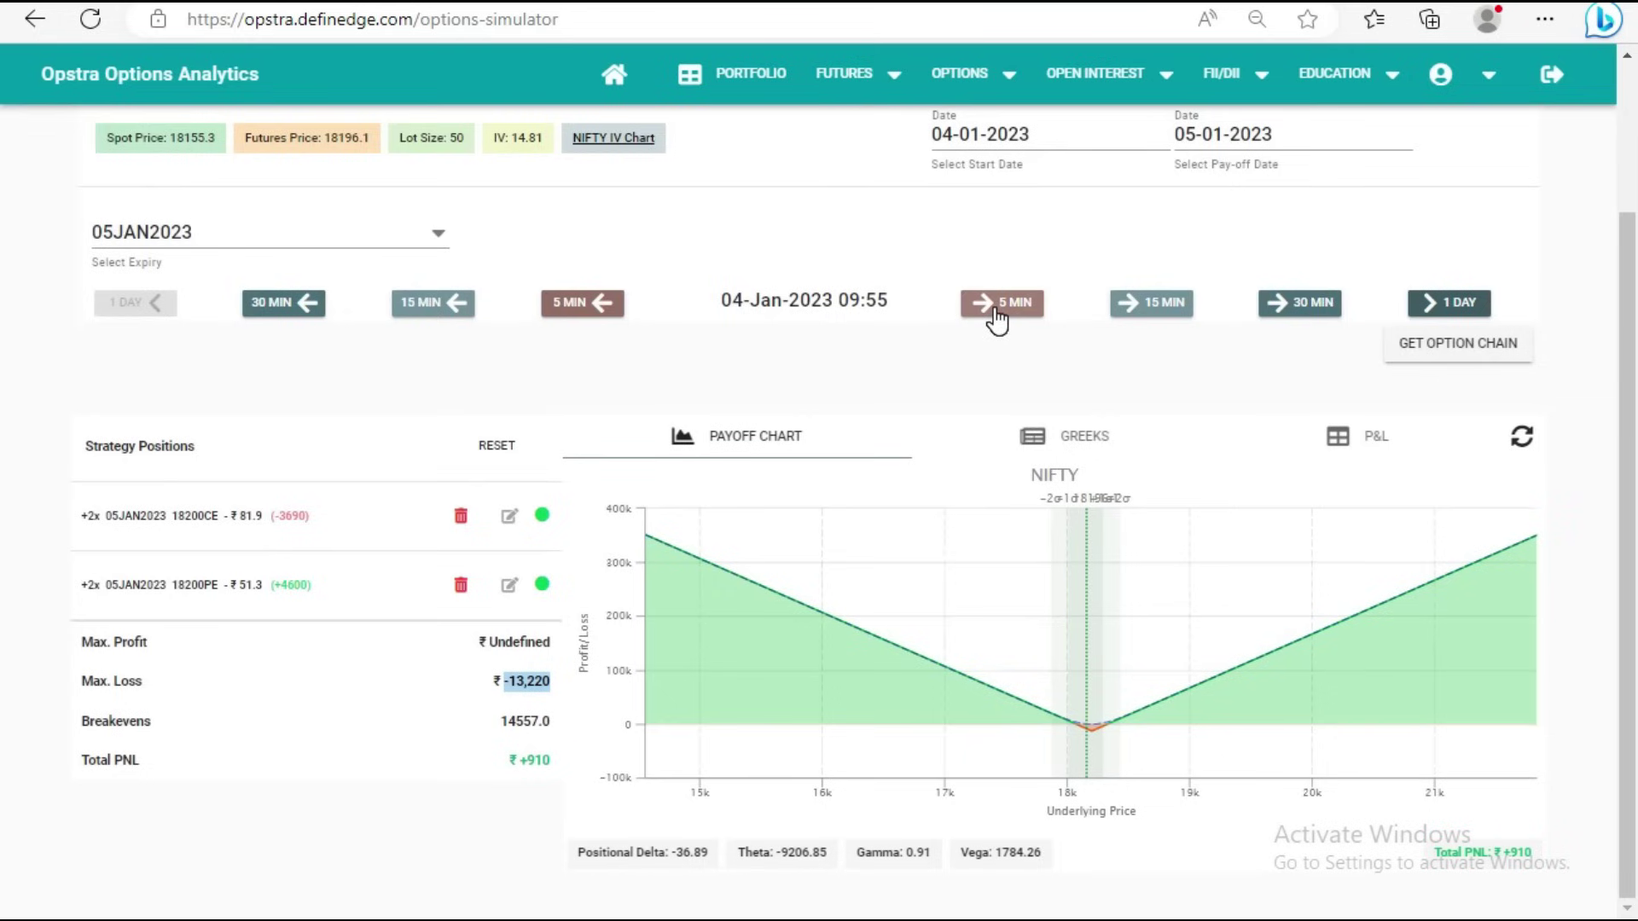
double_click(887, 305)
double_click(539, 762)
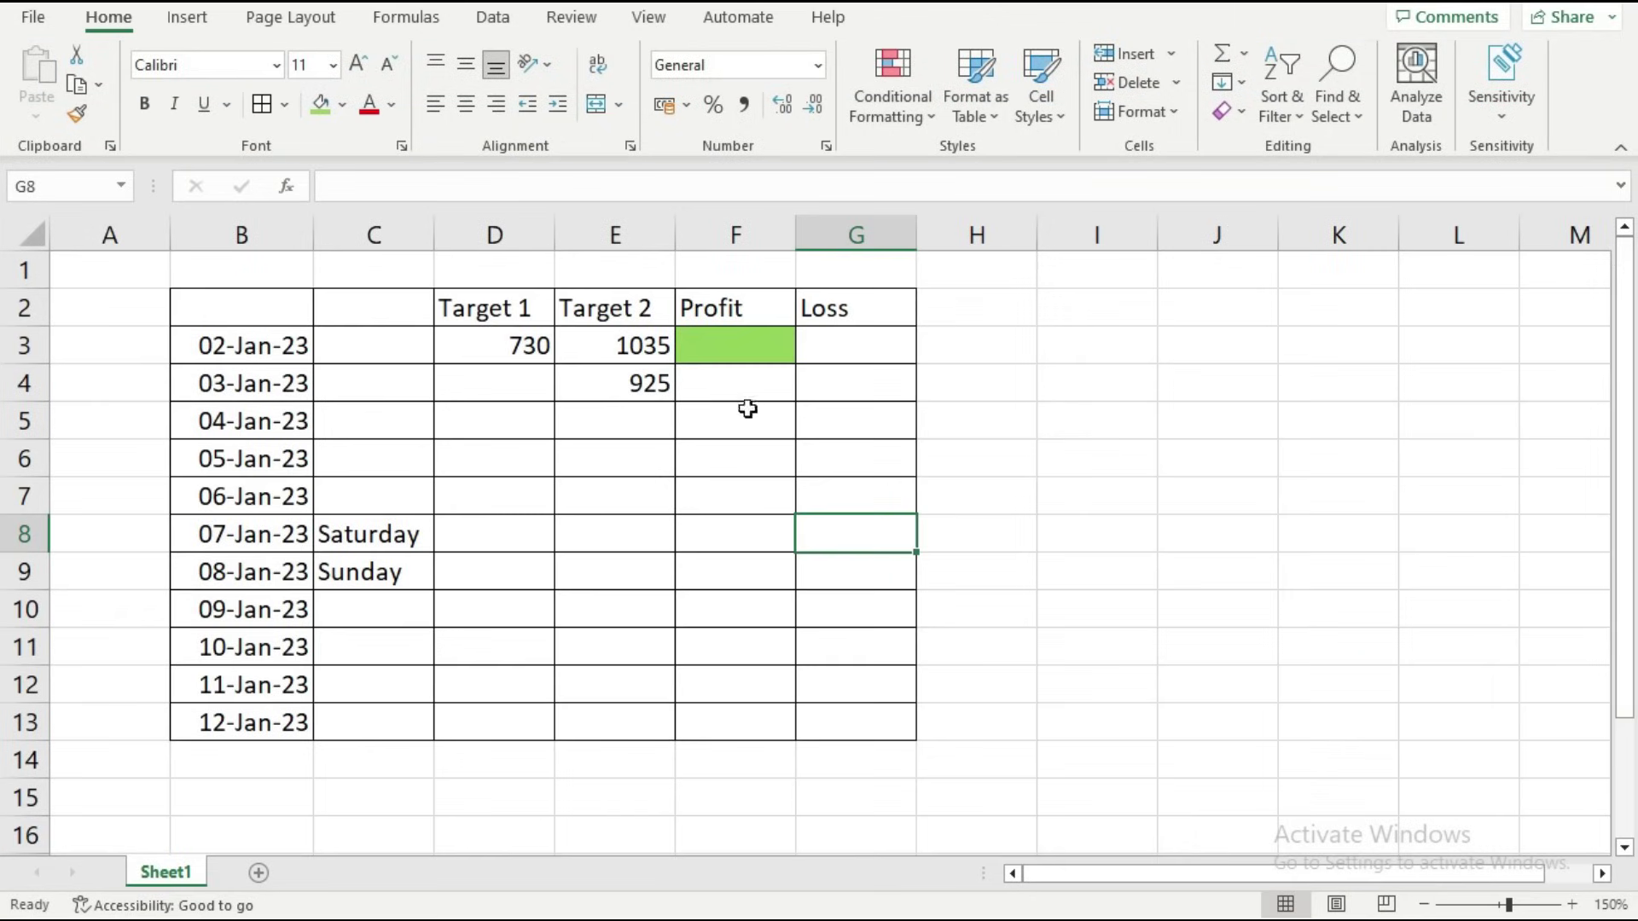
Switch to the Excel sheet and set the 03-Jan-23 row's Target 2 to 2000 and Target 1 to 925
click(714, 390)
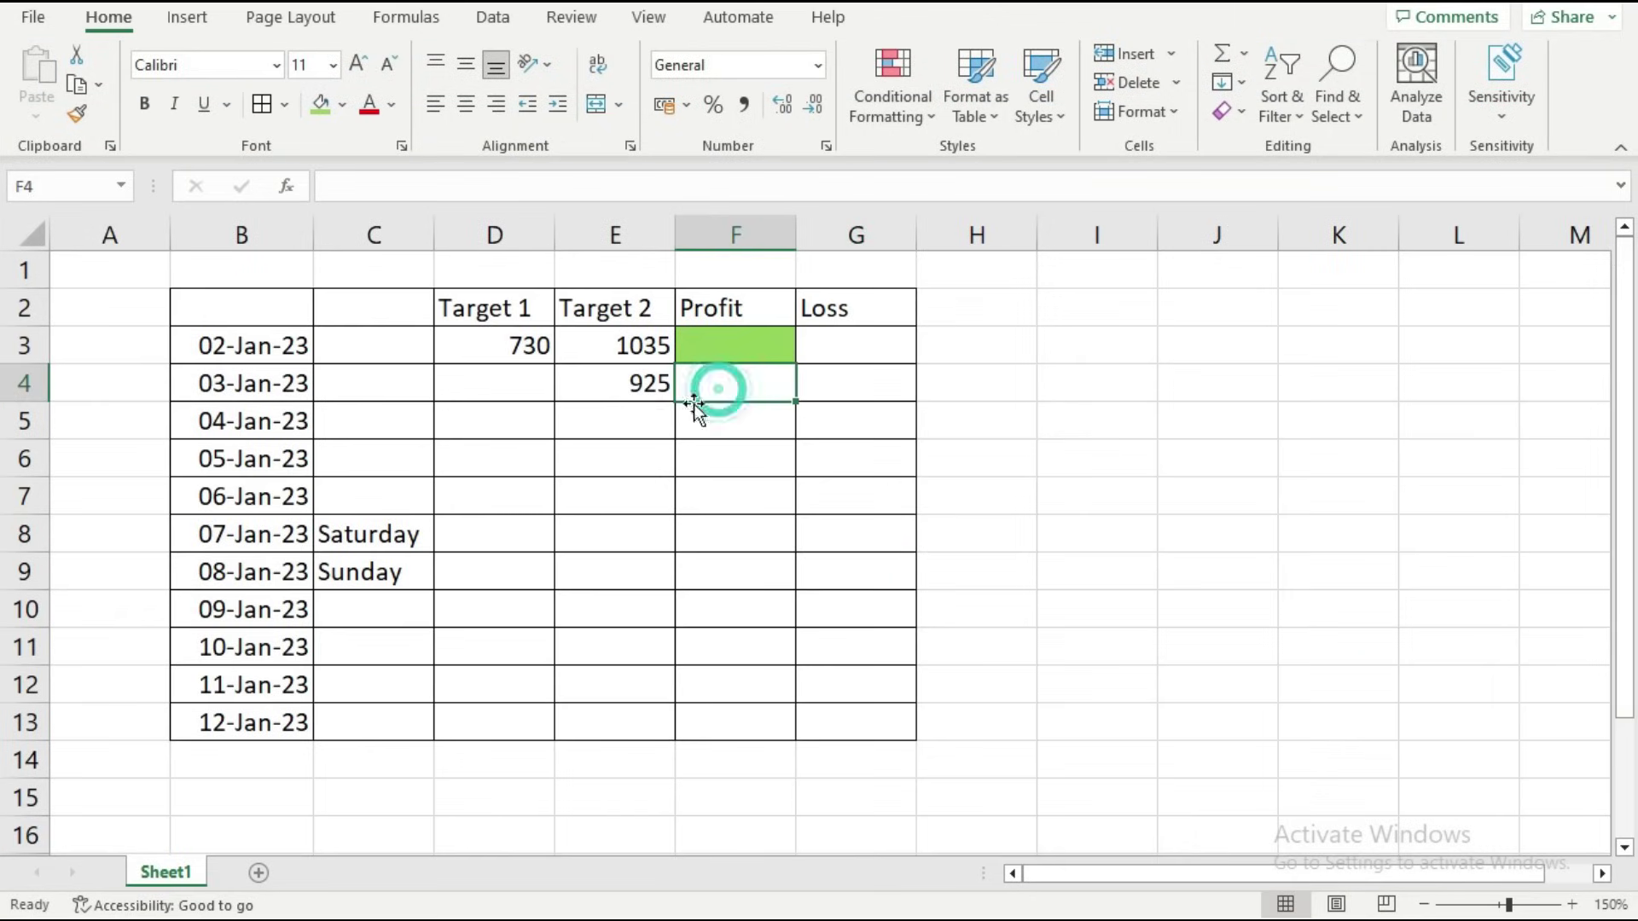
click(613, 390)
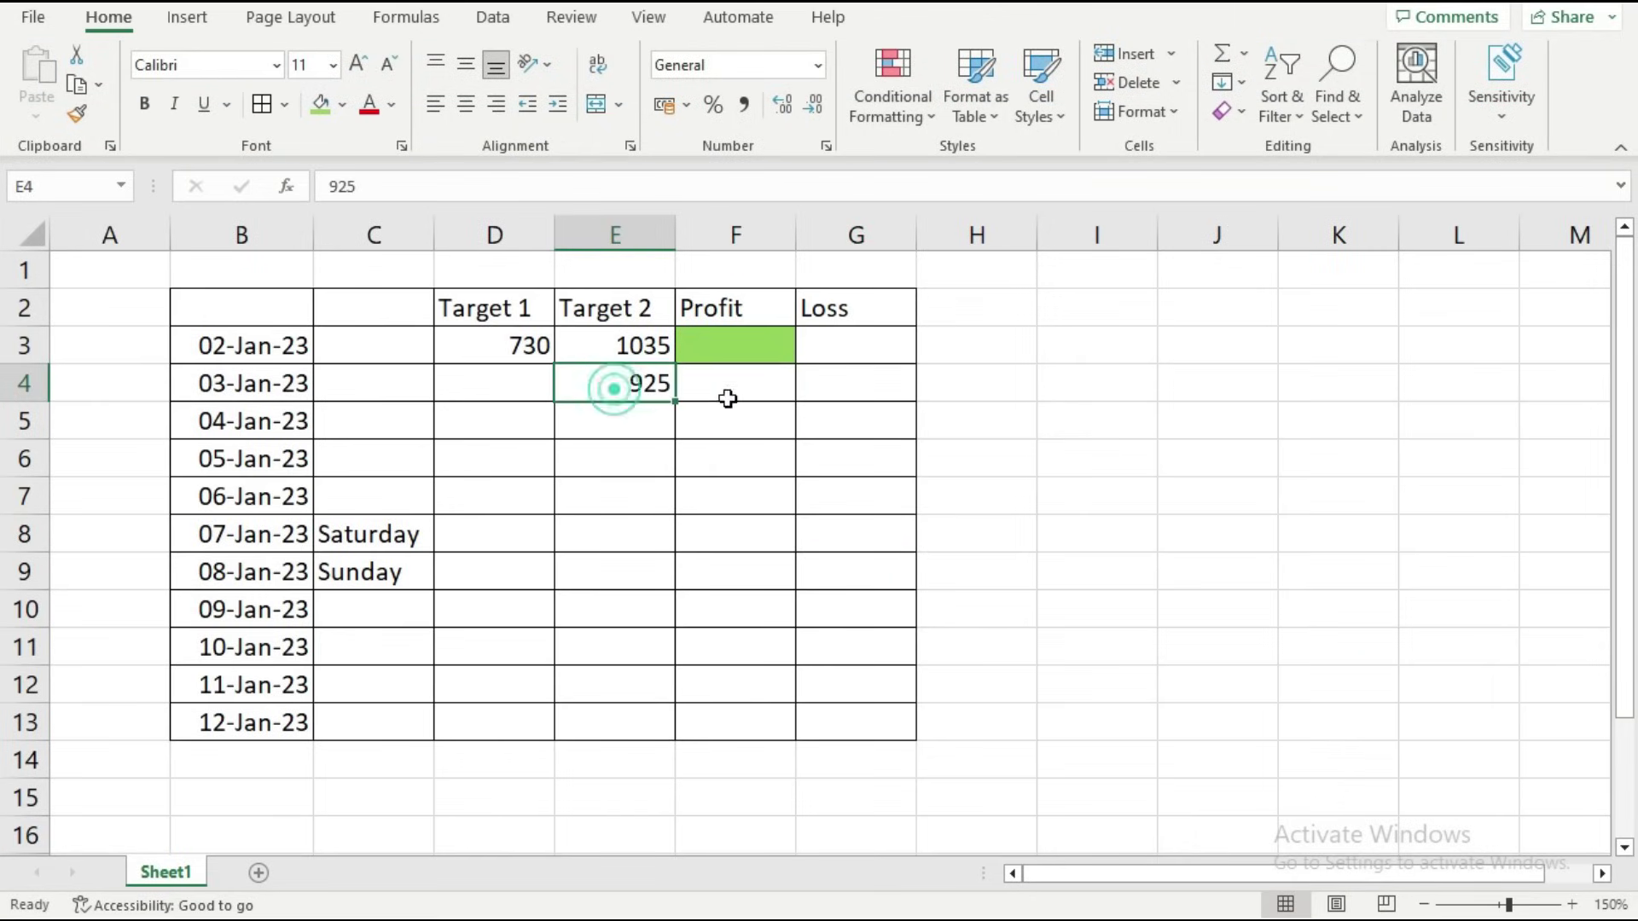
text(2000)
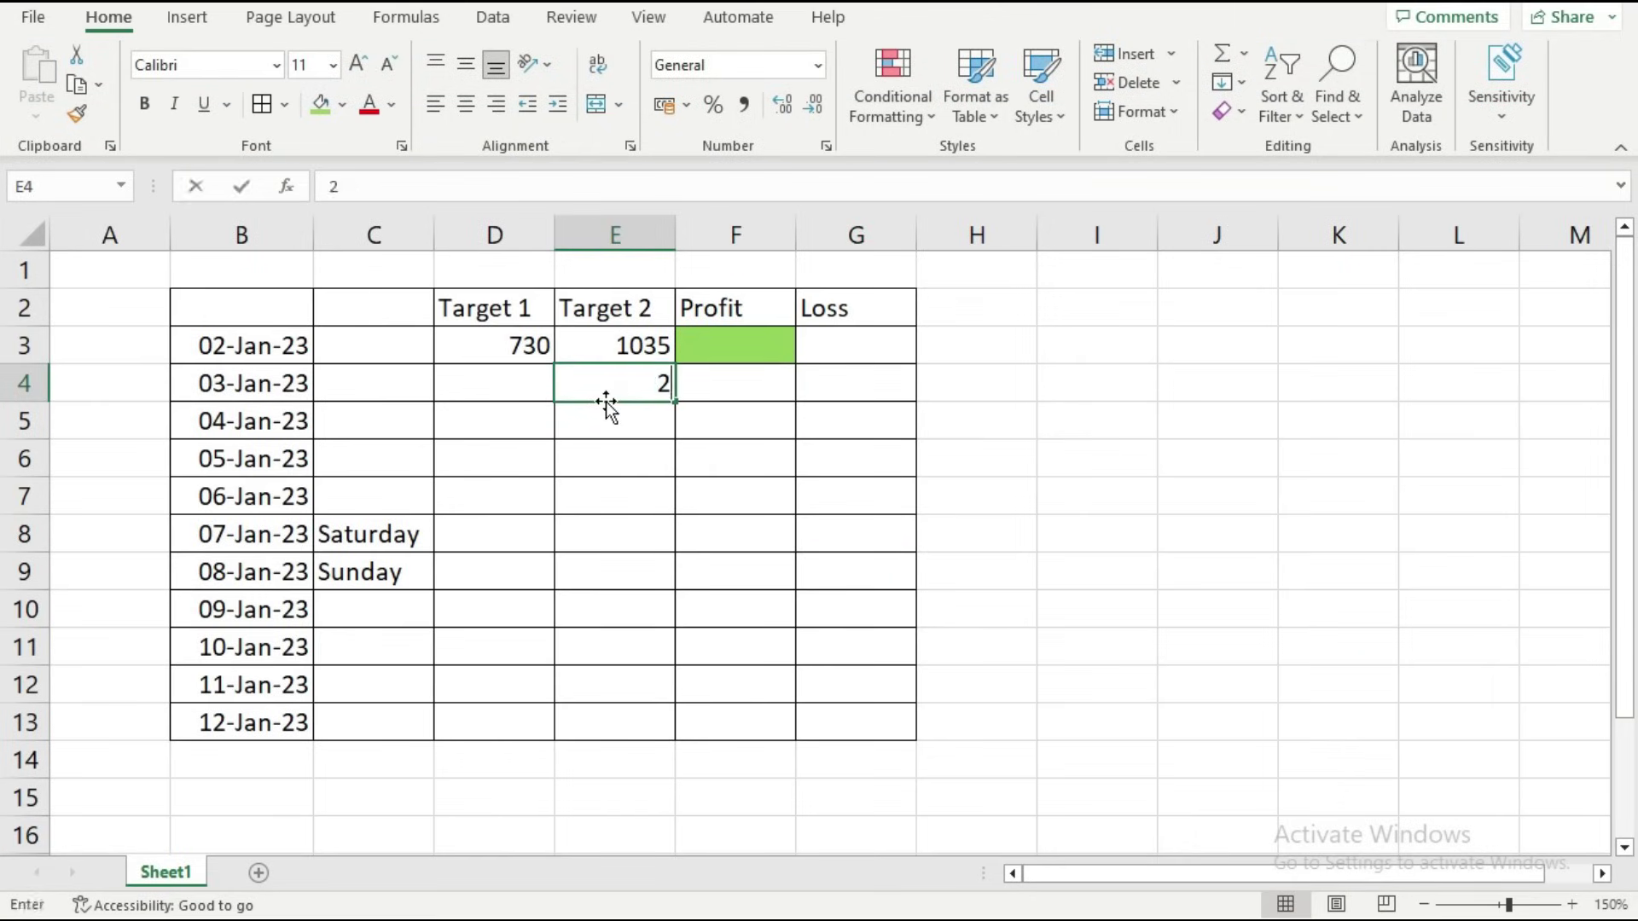
click(531, 386)
text(92)
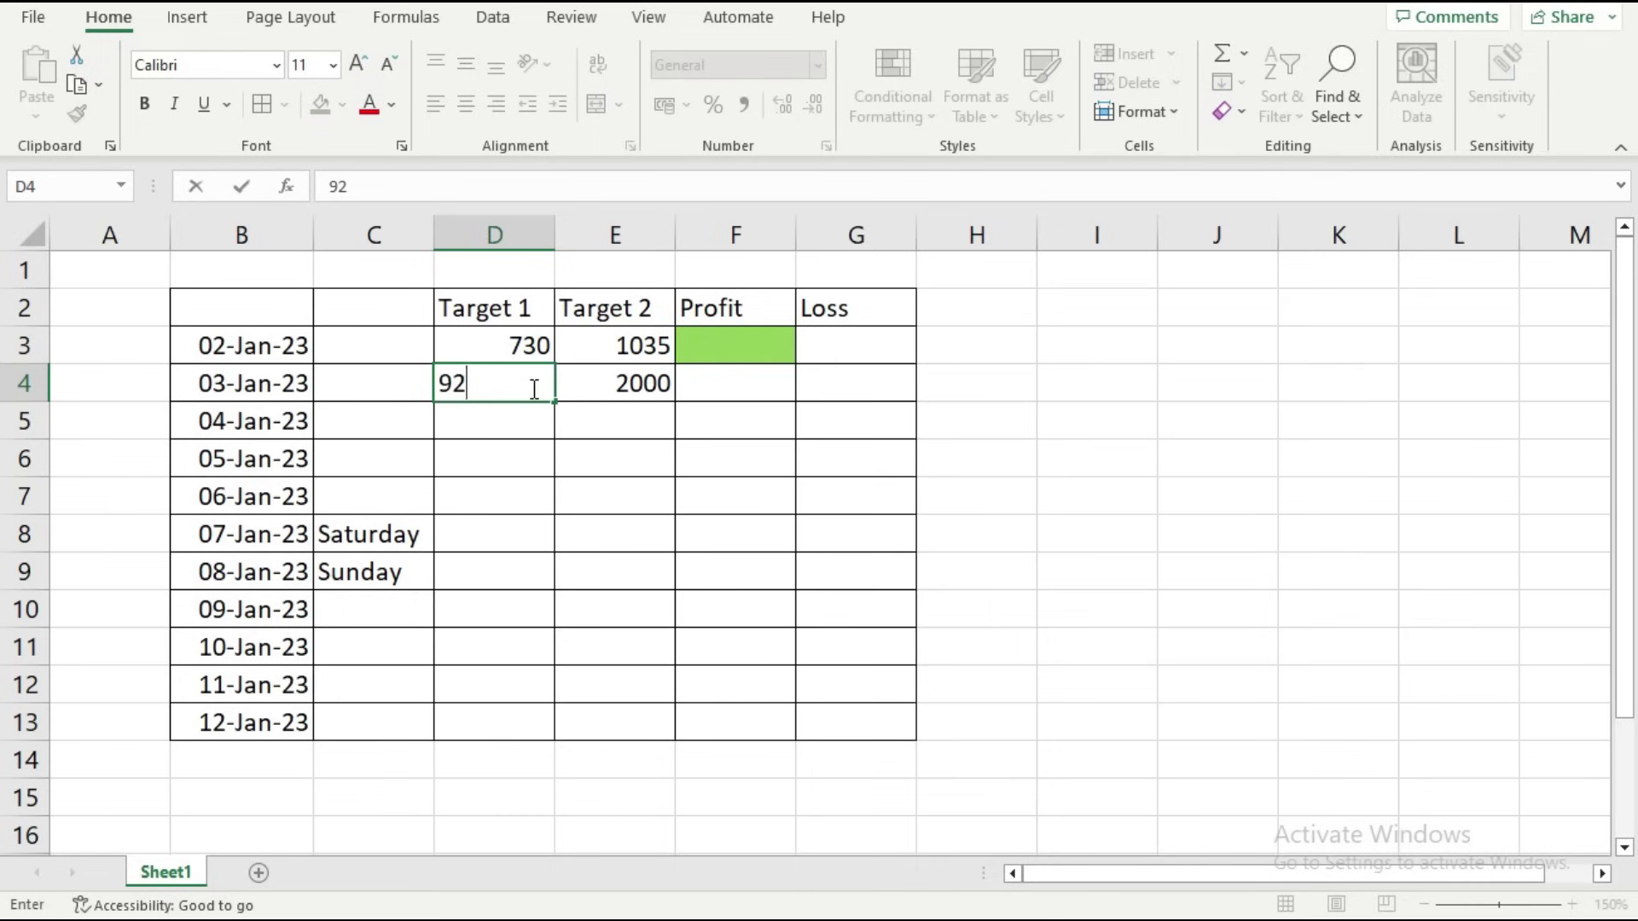
text(5)
click(530, 413)
click(607, 393)
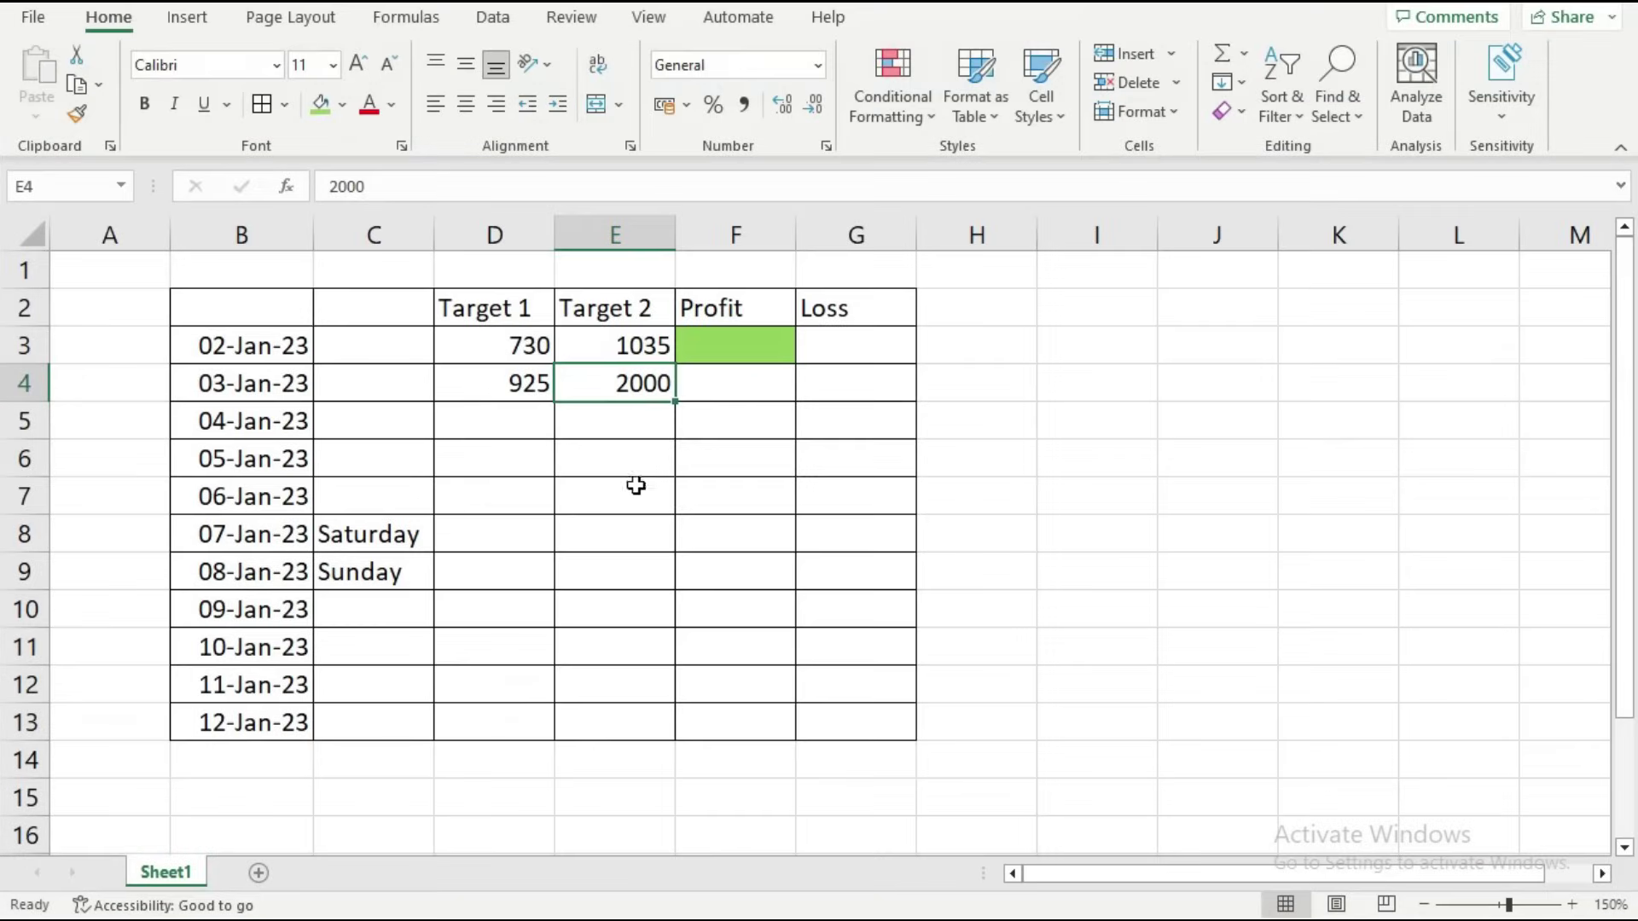
Enter 910 as Target 1 for 04-Jan-23
click(530, 430)
text(9)
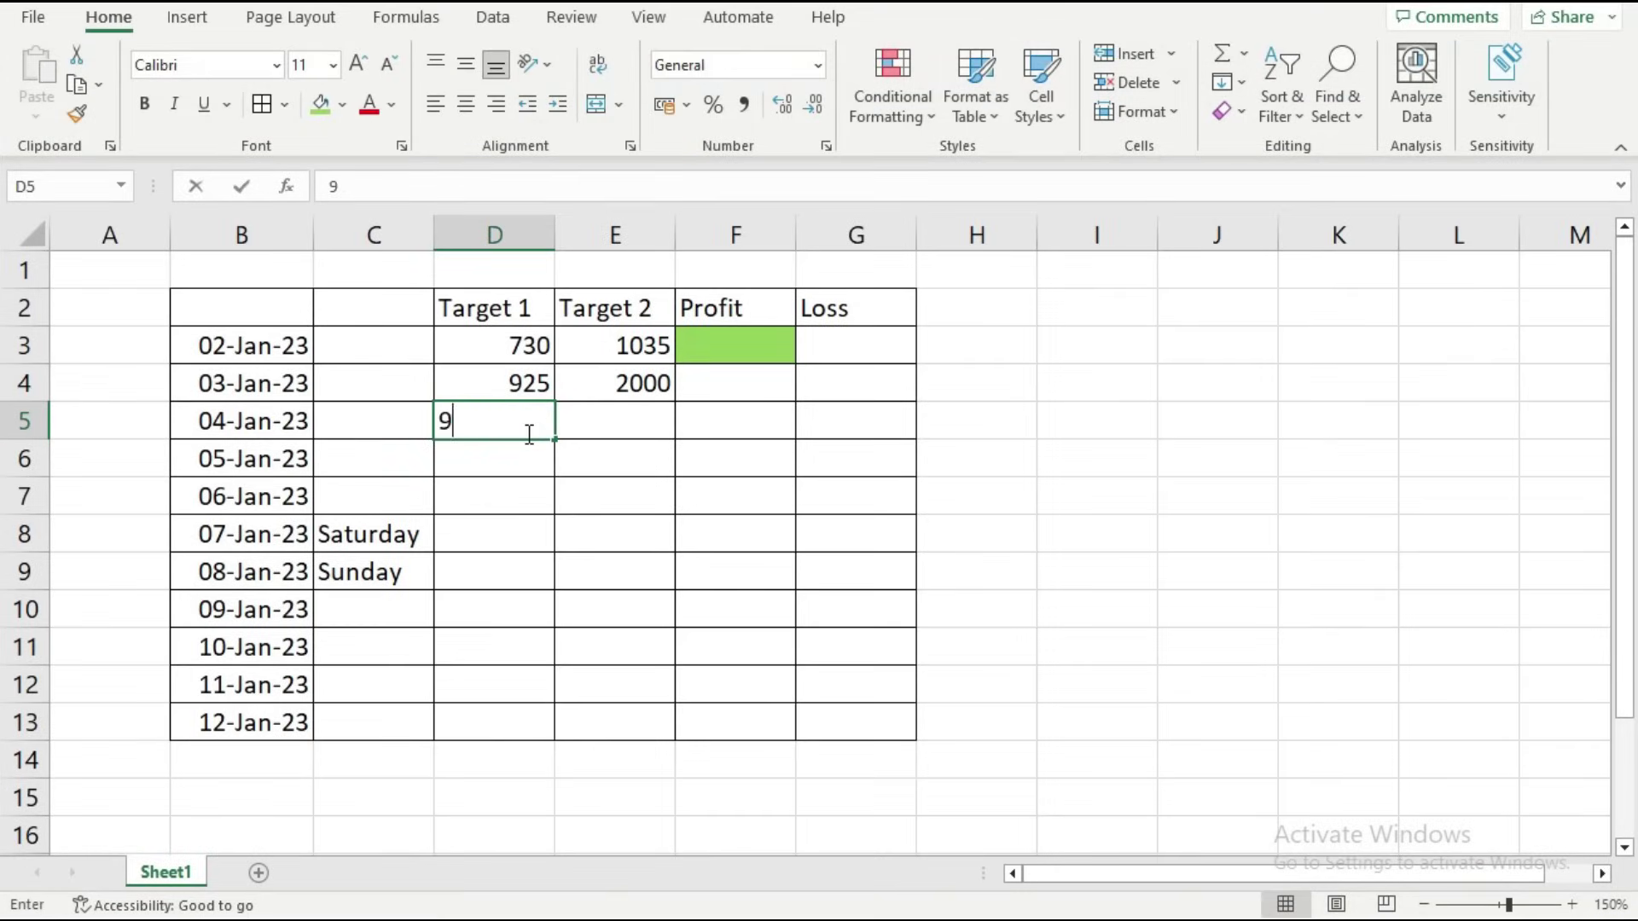
text(10)
click(704, 445)
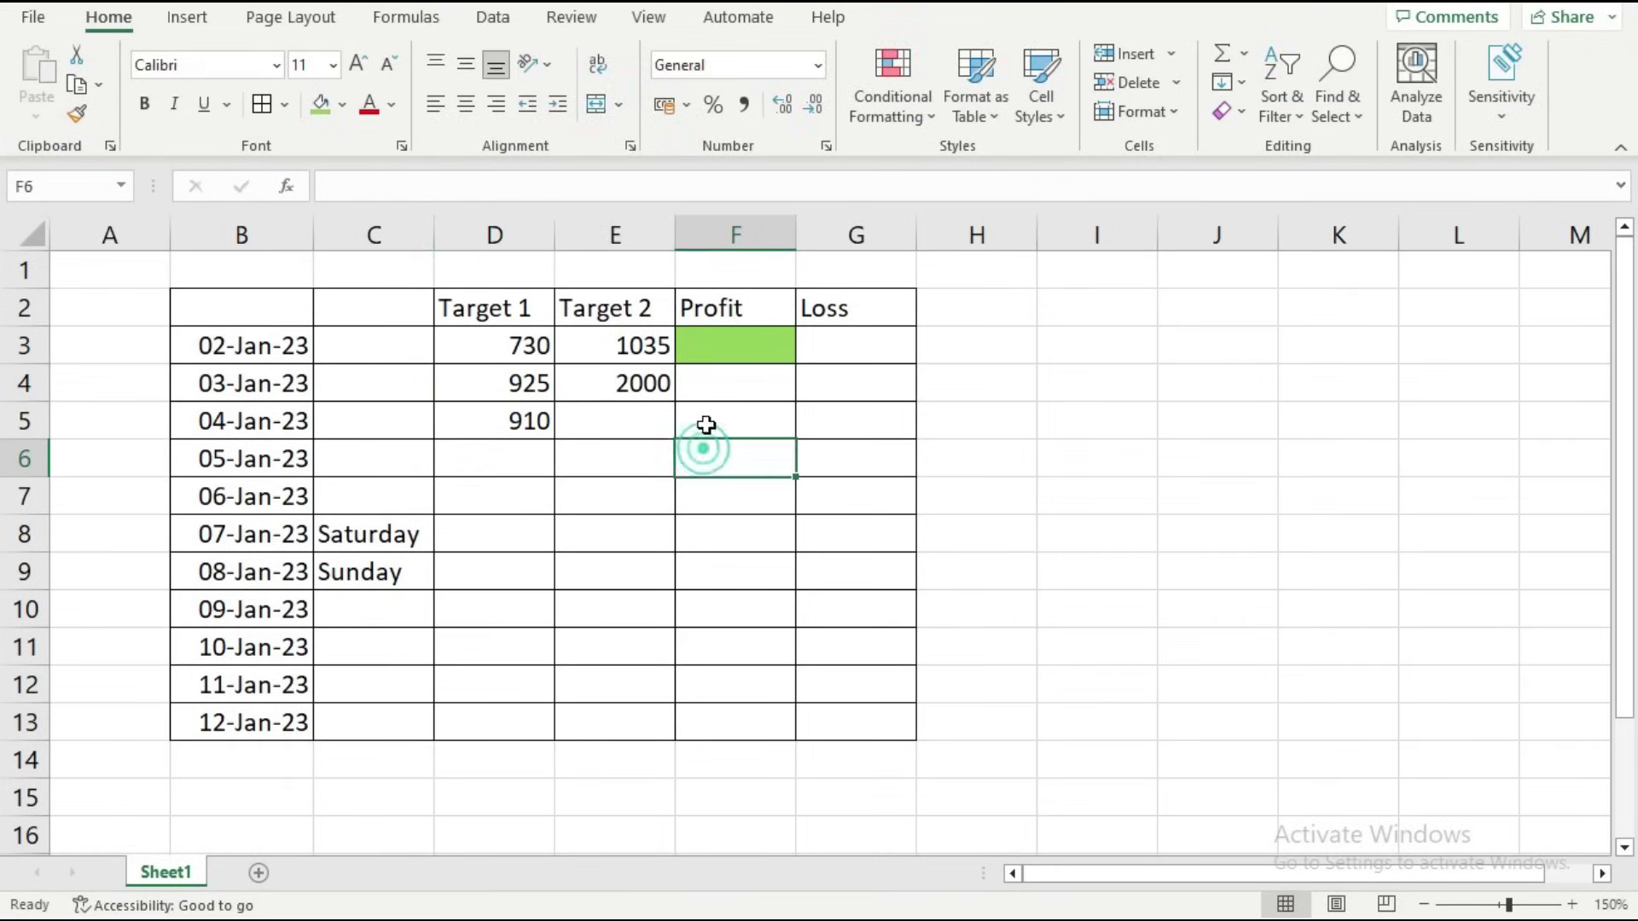
Fill the Profit cells for 03-Jan-23 and 04-Jan-23 with green
click(718, 387)
click(322, 106)
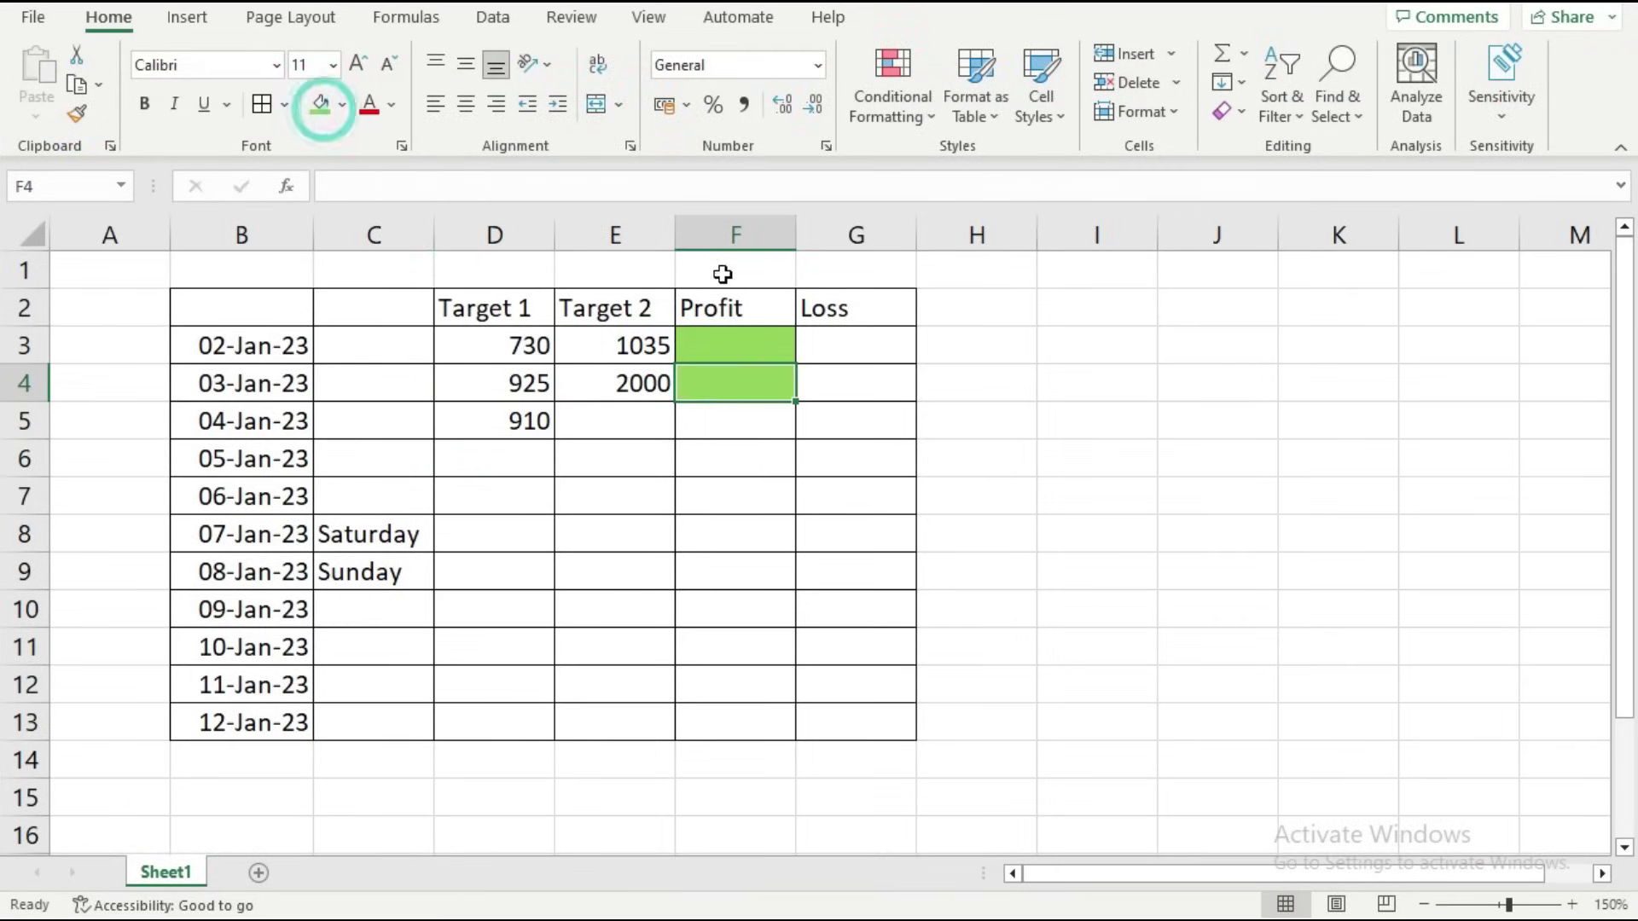
click(719, 422)
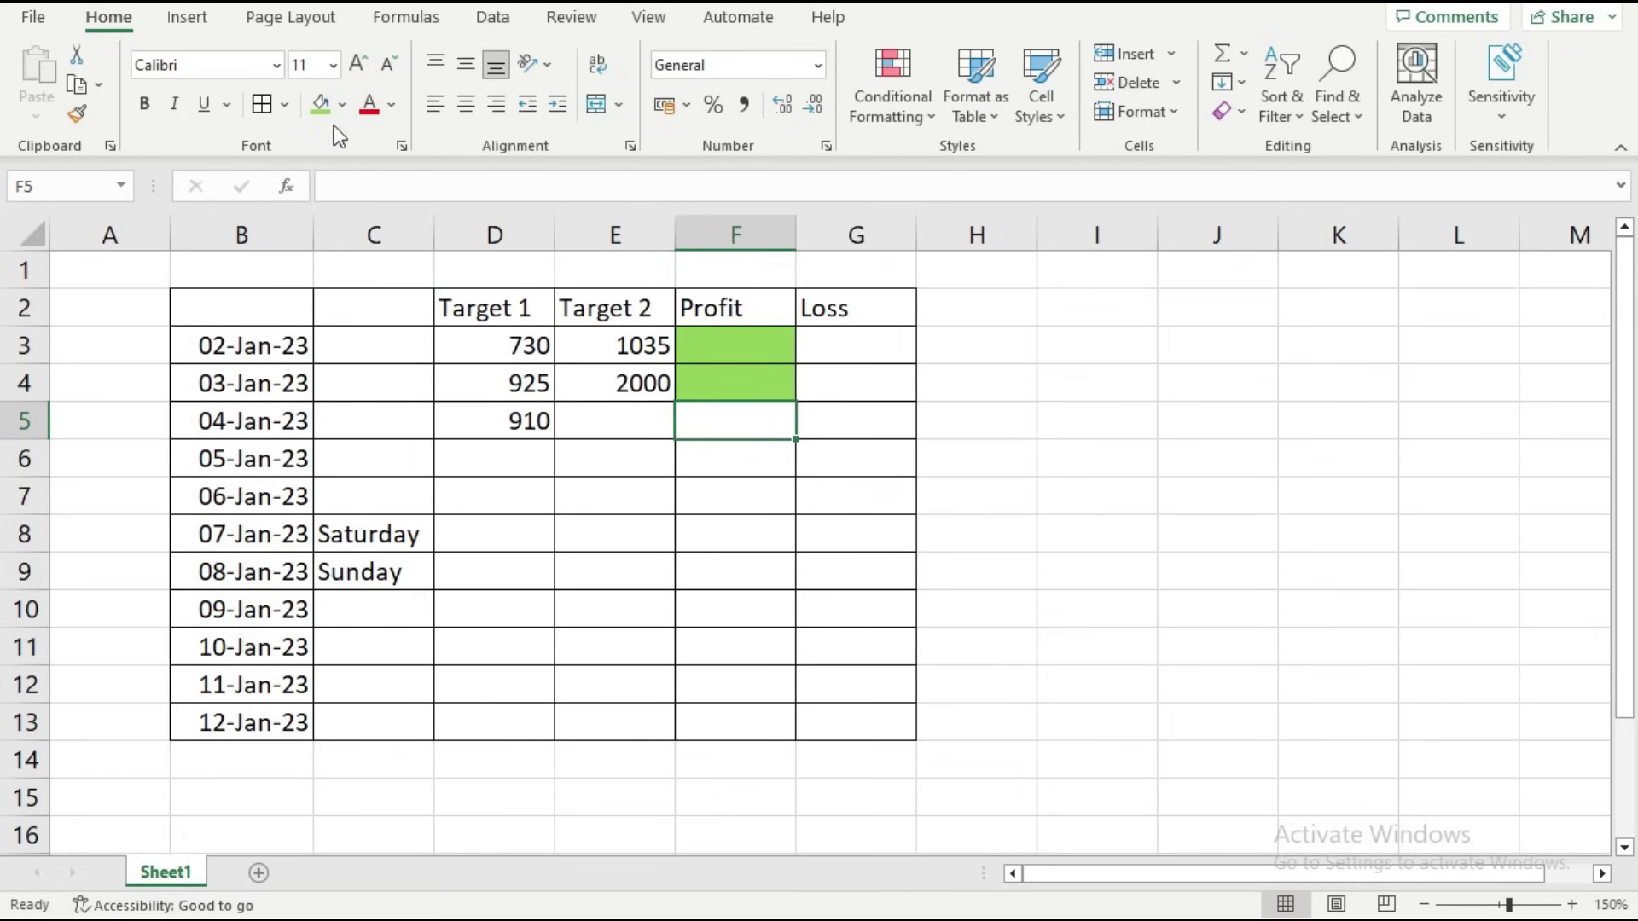
click(321, 106)
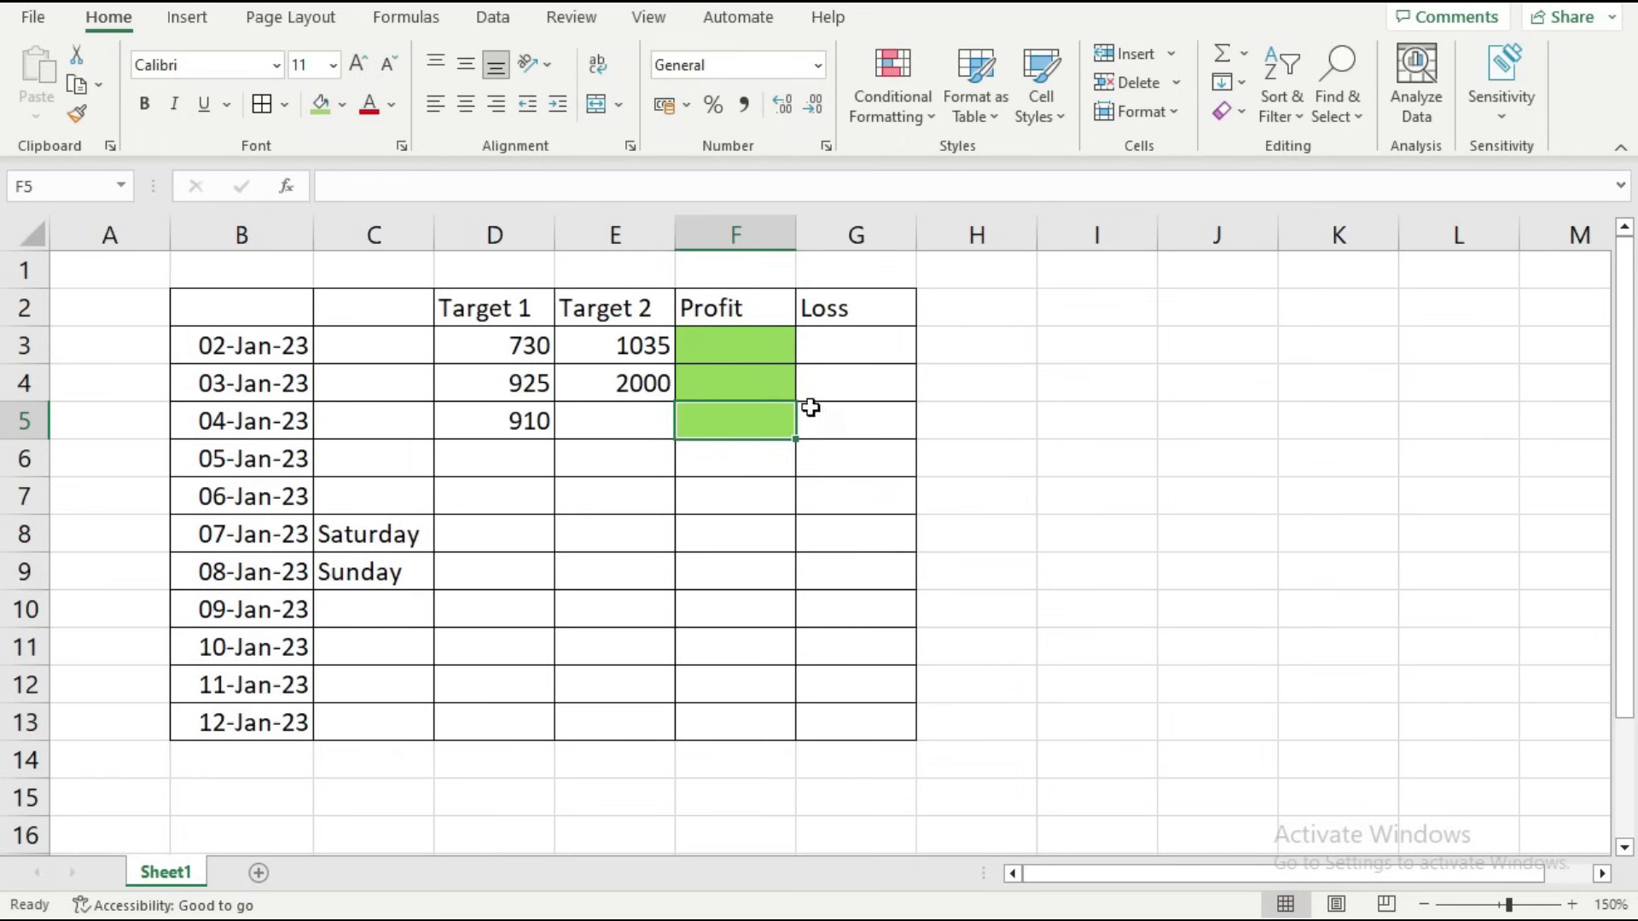
Return to the Opstra simulator and review the straddle's total profit and loss at 09:55
key(alt+Tab)
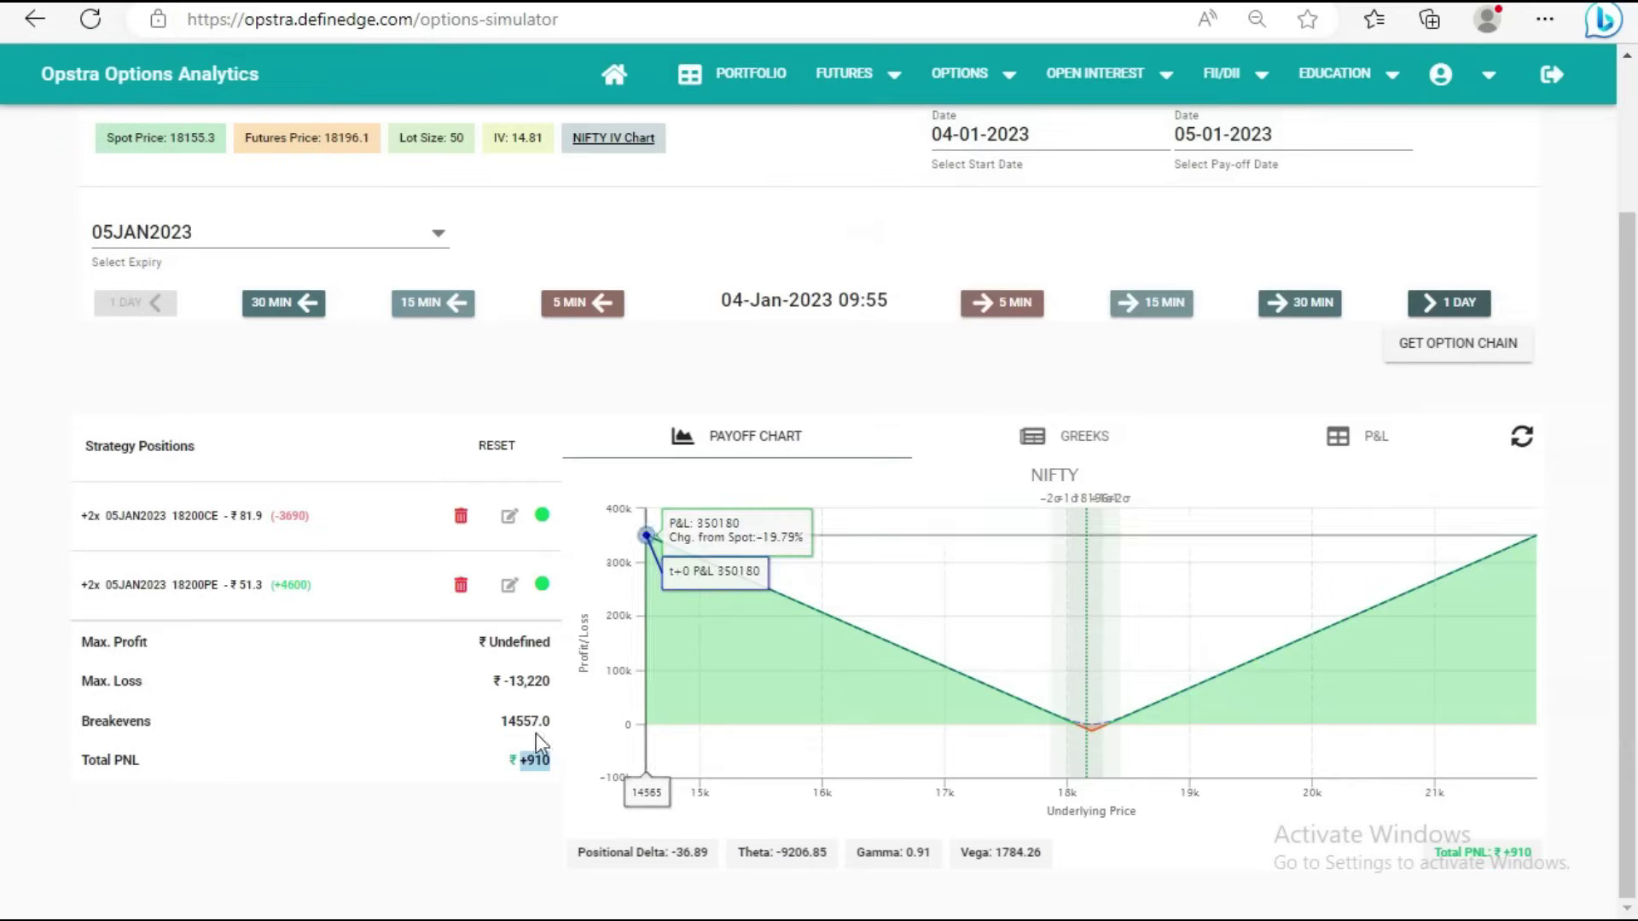
click(501, 791)
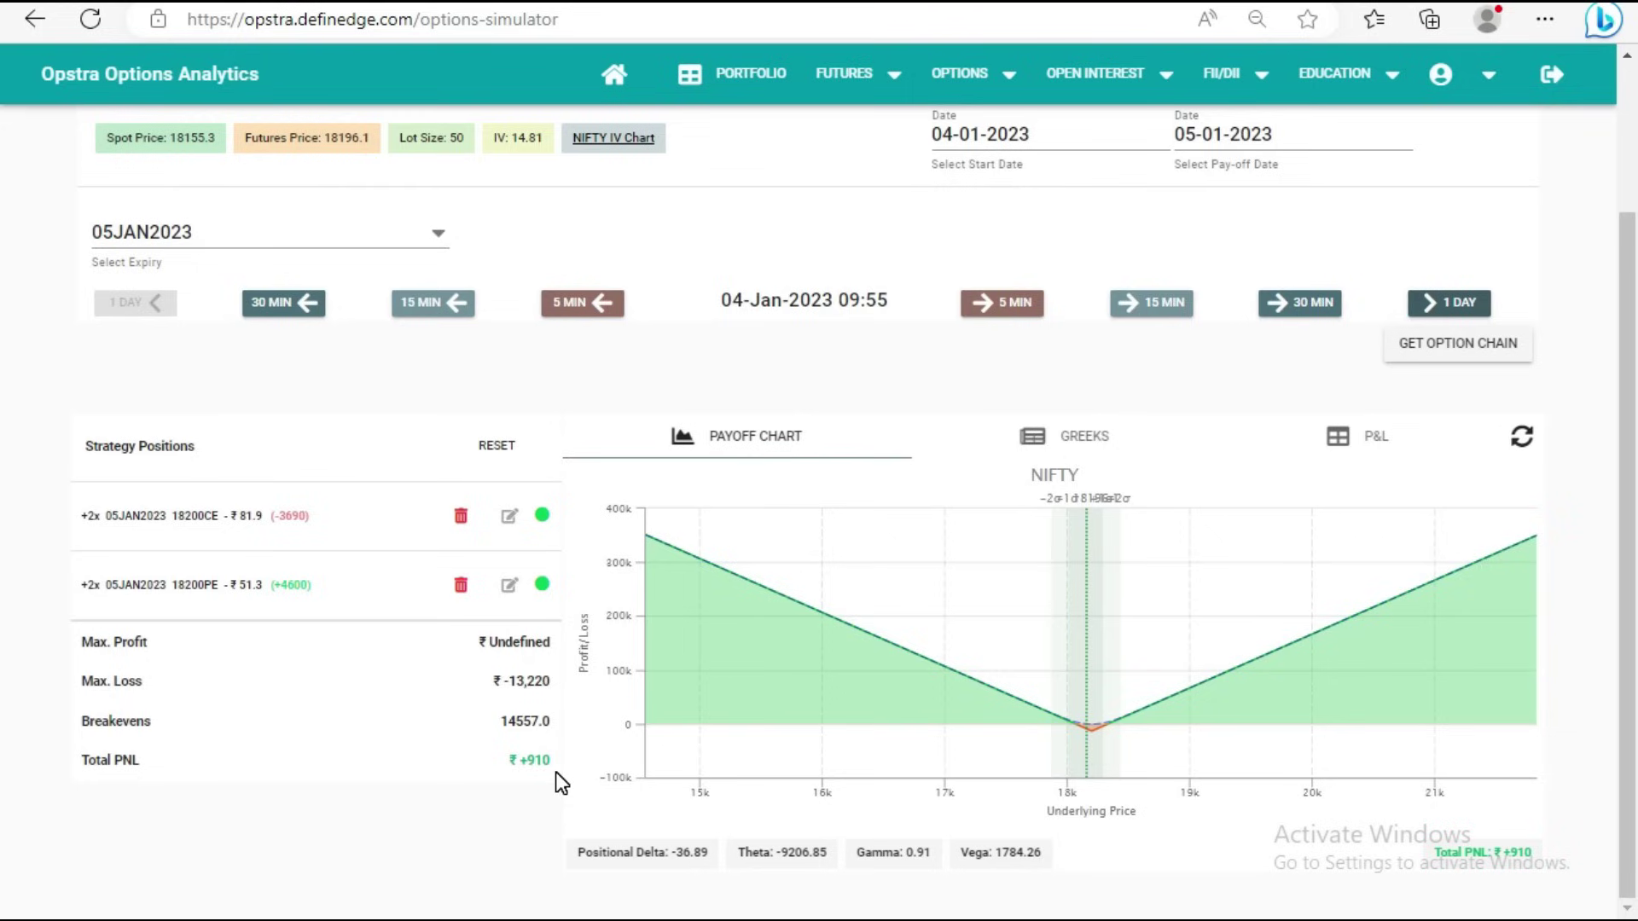
drag(552, 761, 499, 759)
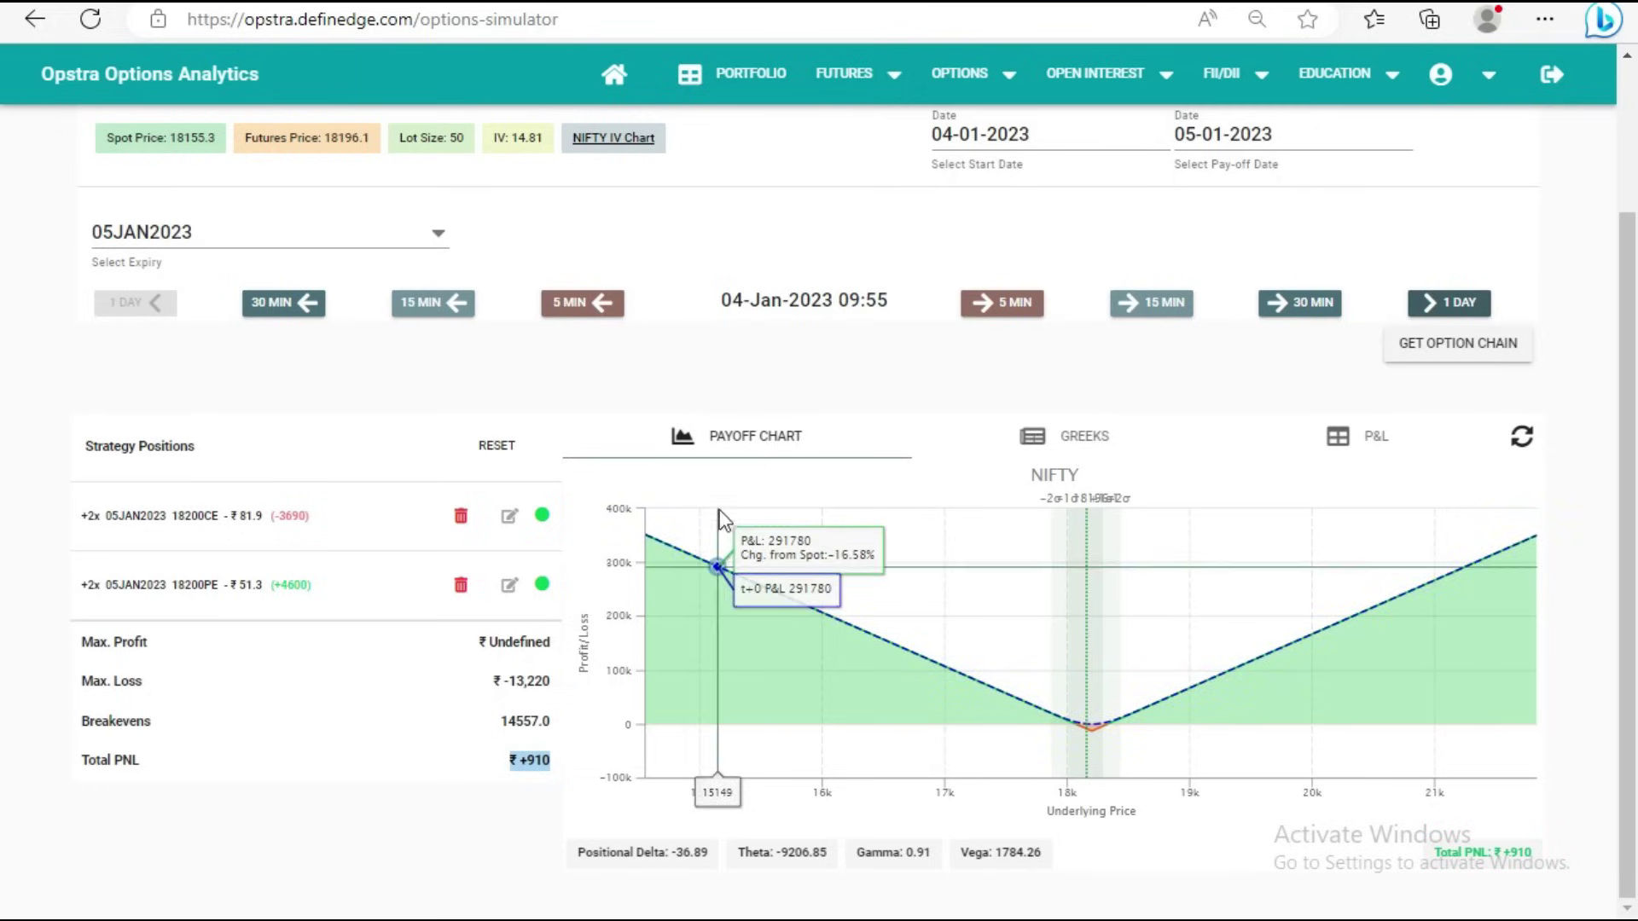
click(865, 379)
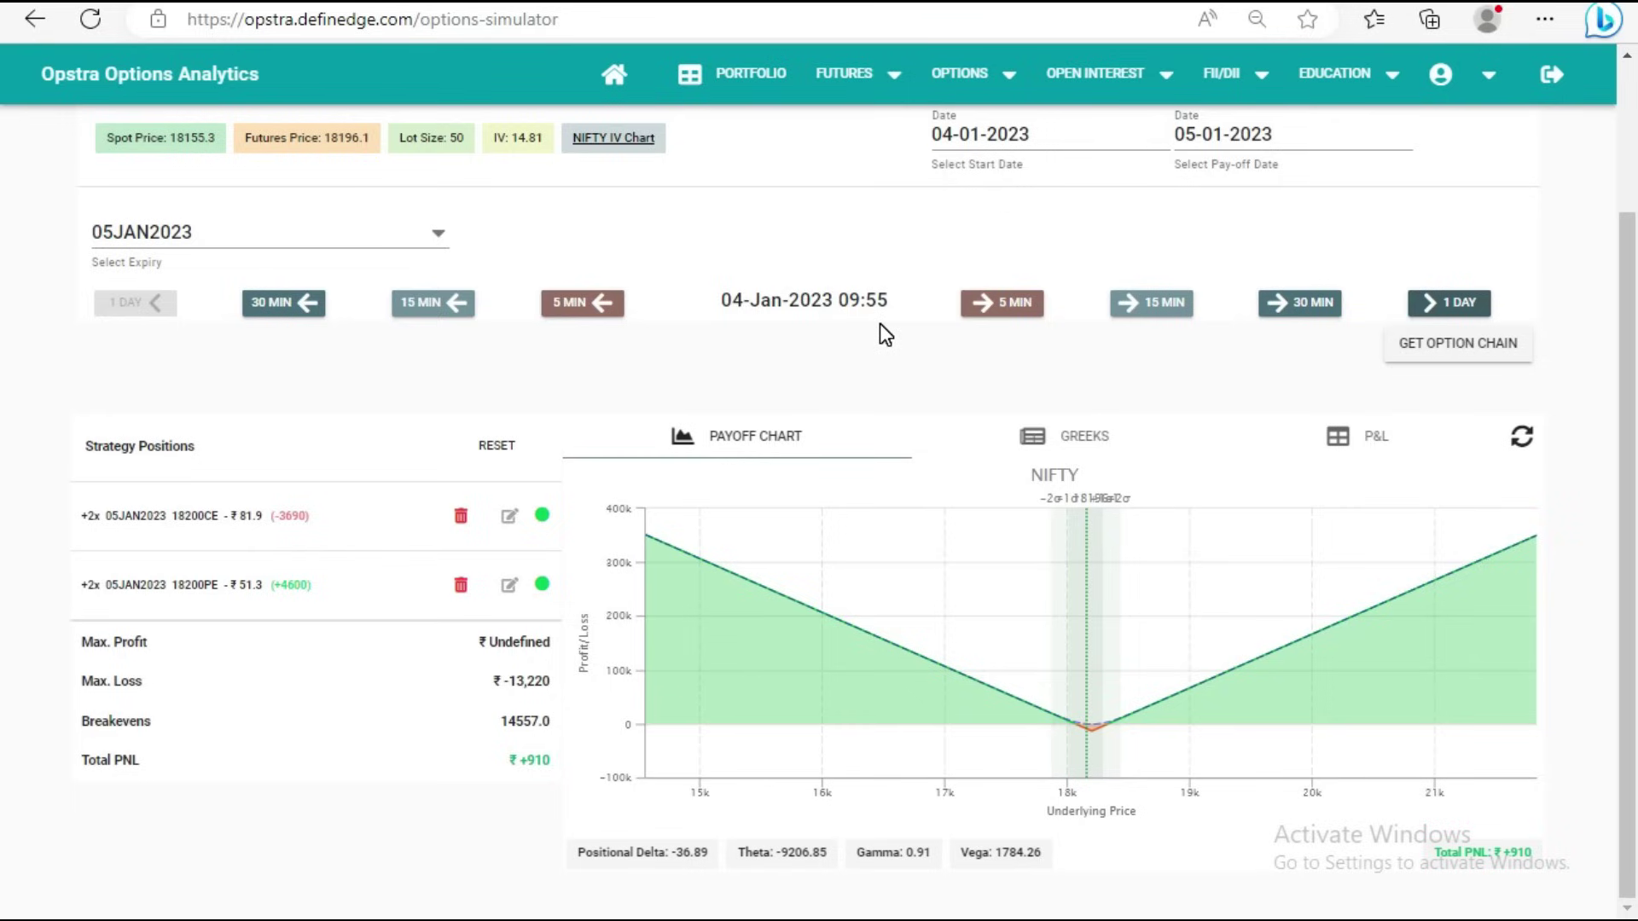
Advance the simulation to 04-Jan-2023 10:00 and examine the total profit and loss and the 18200 put's entry and current prices
click(1015, 305)
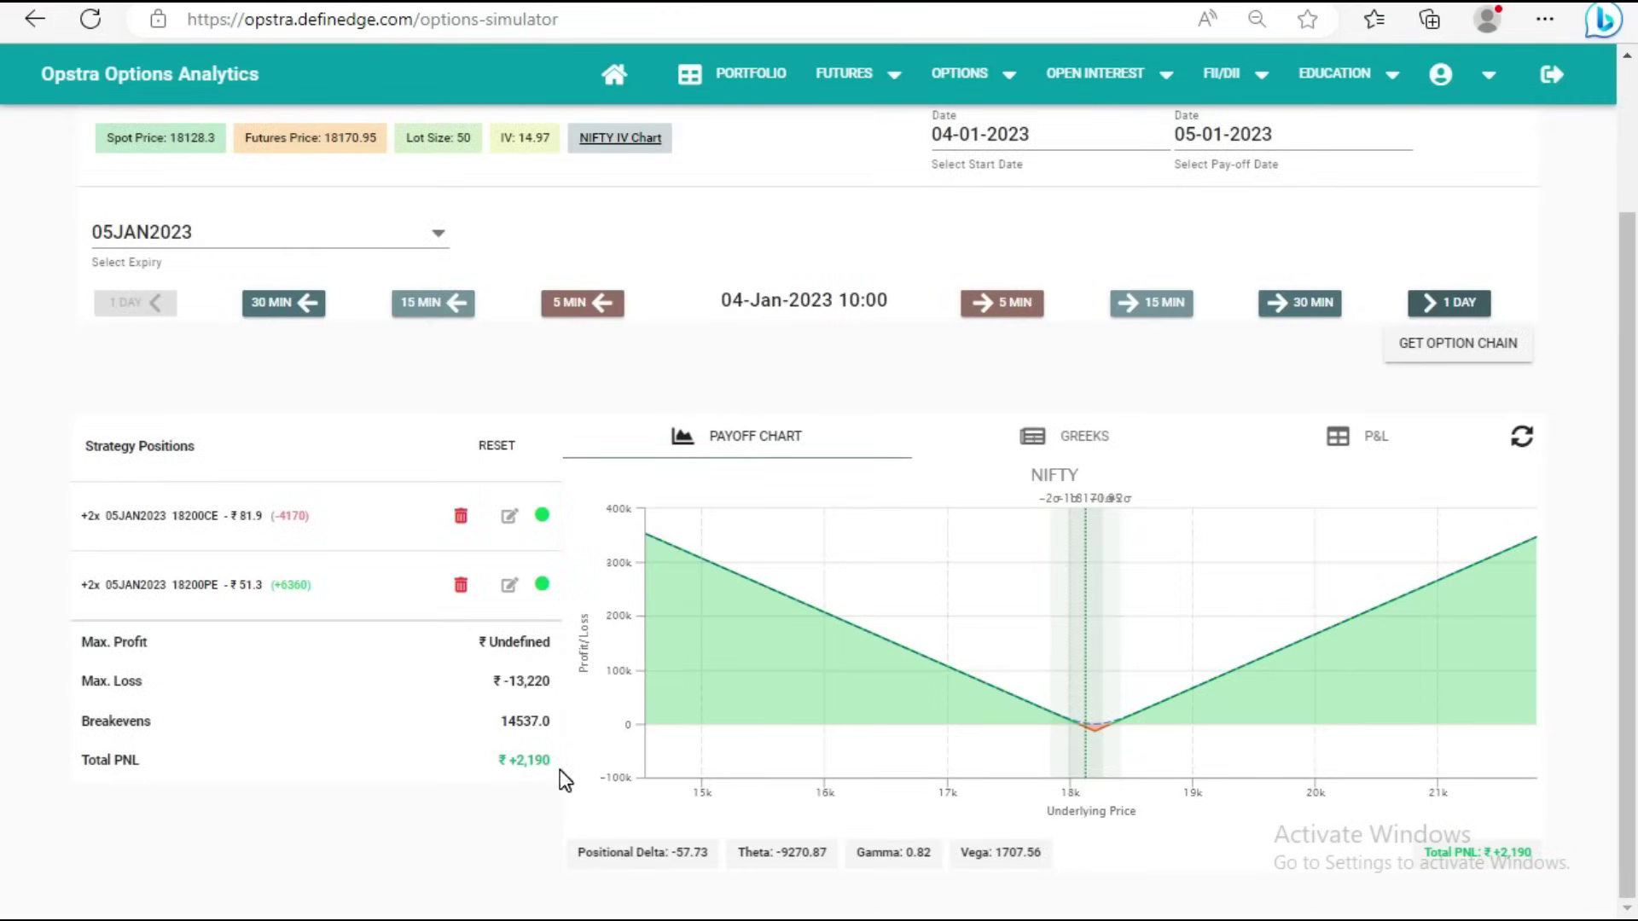
drag(555, 769, 500, 761)
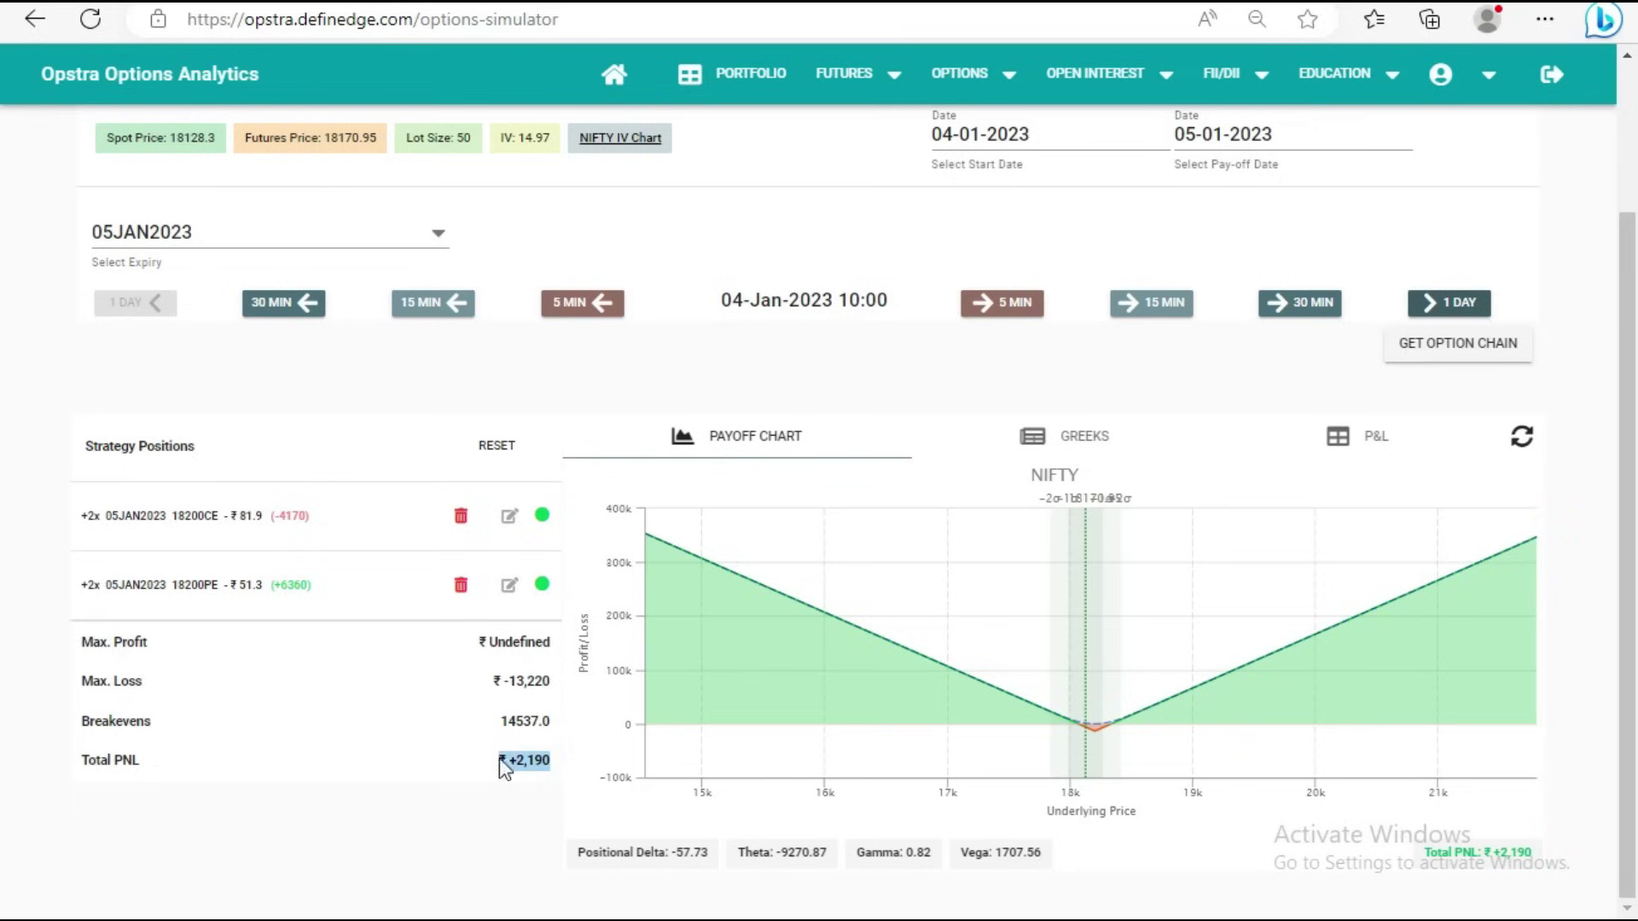
click(1366, 447)
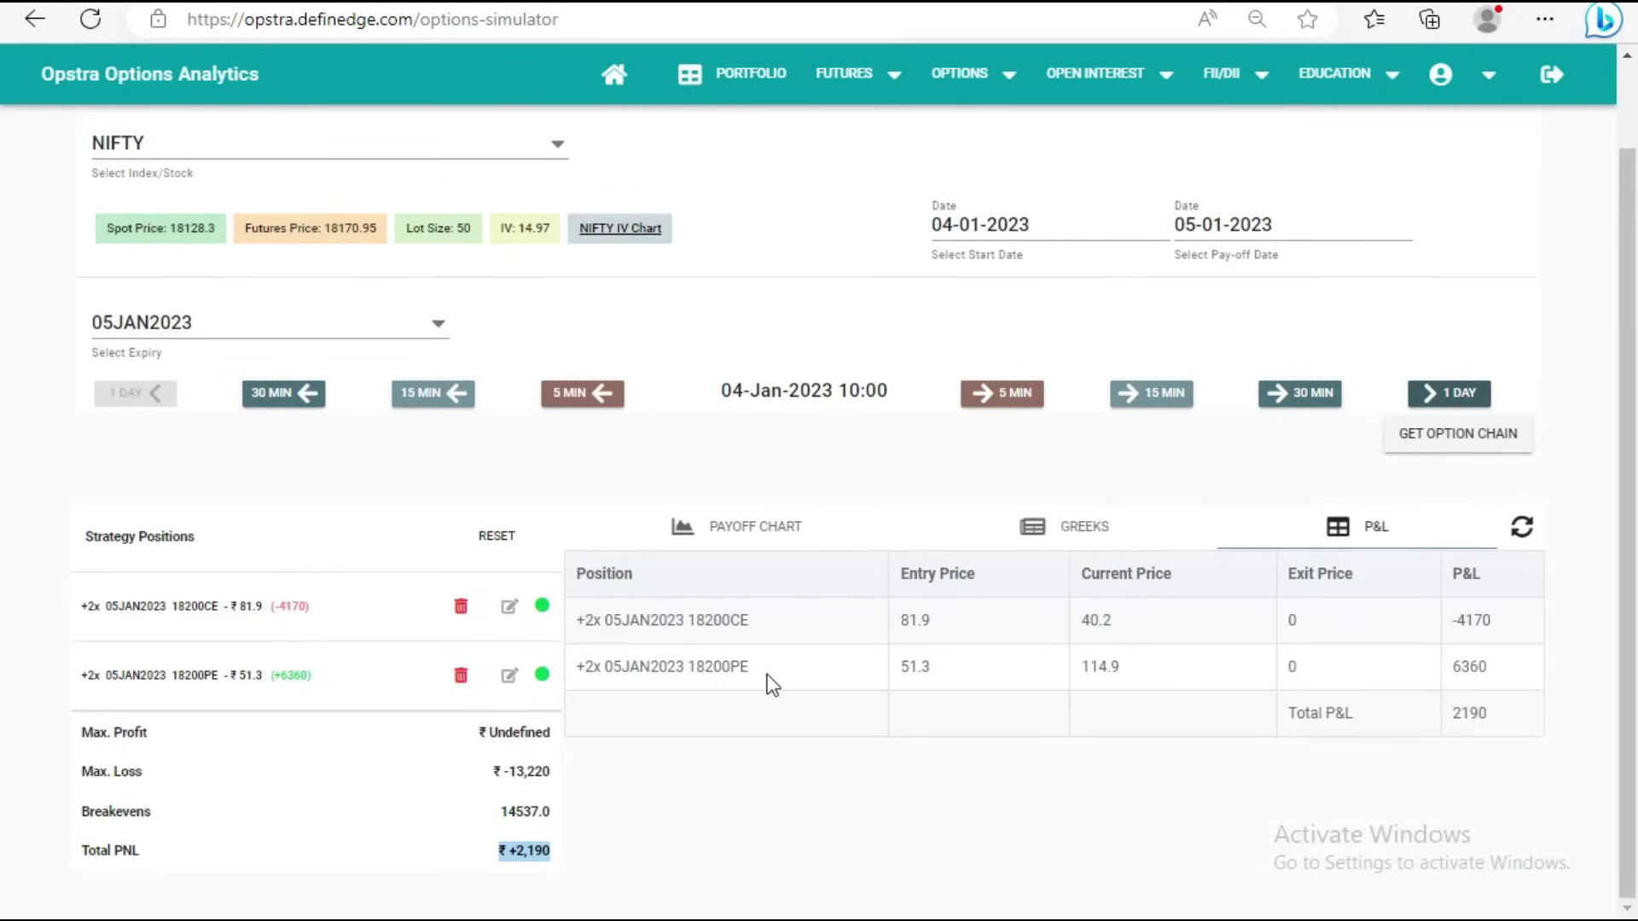
double_click(938, 676)
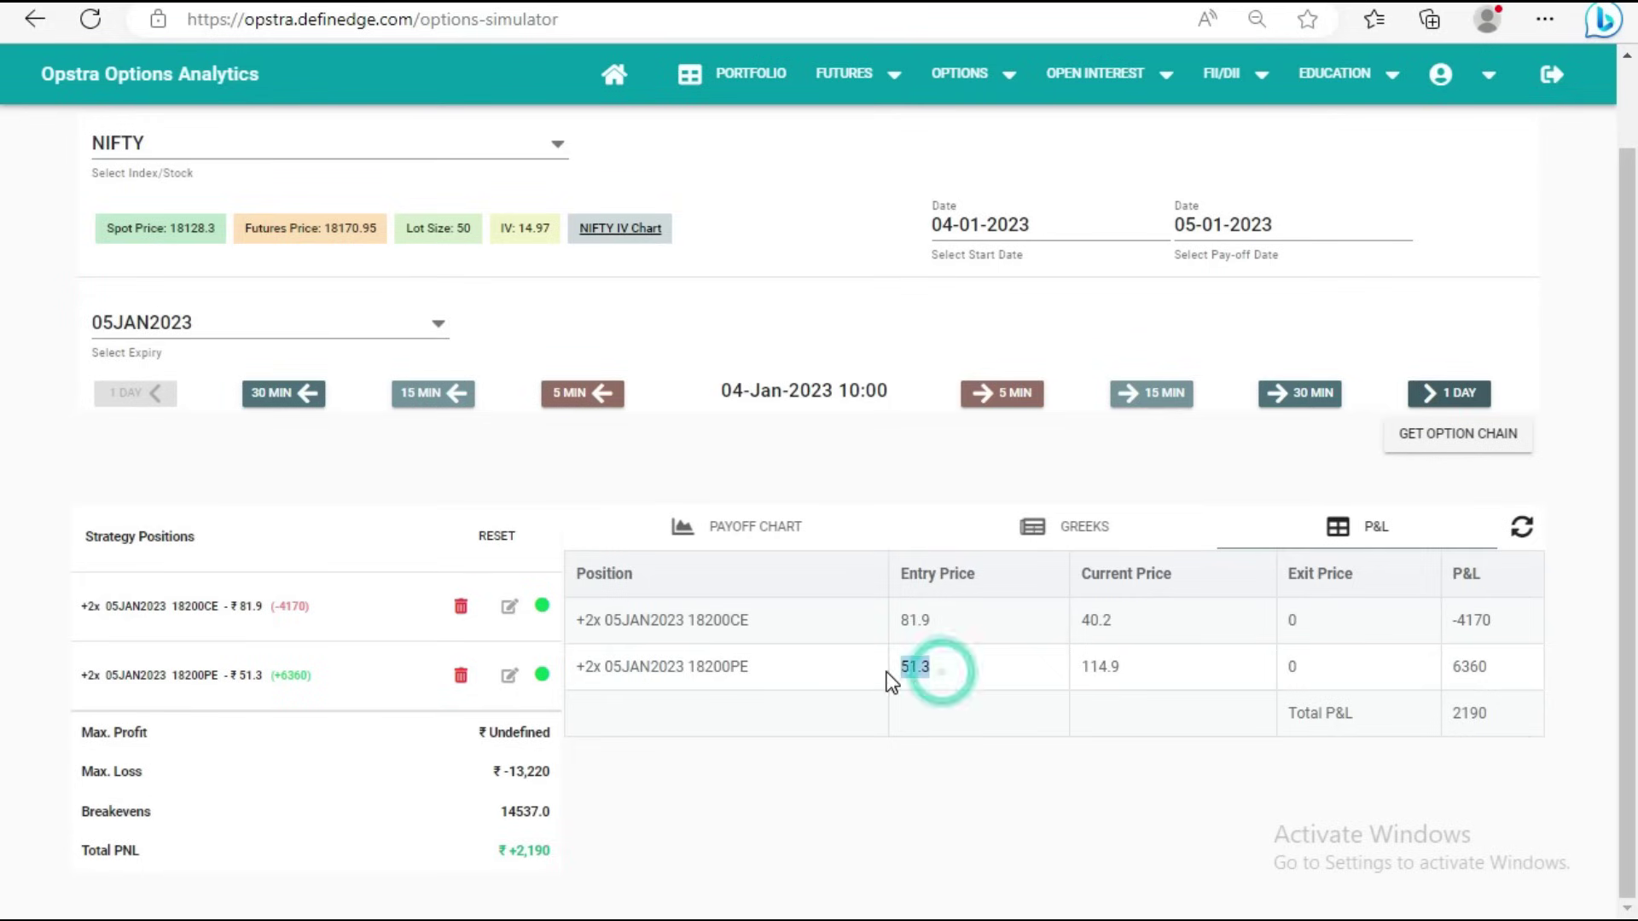
double_click(1109, 669)
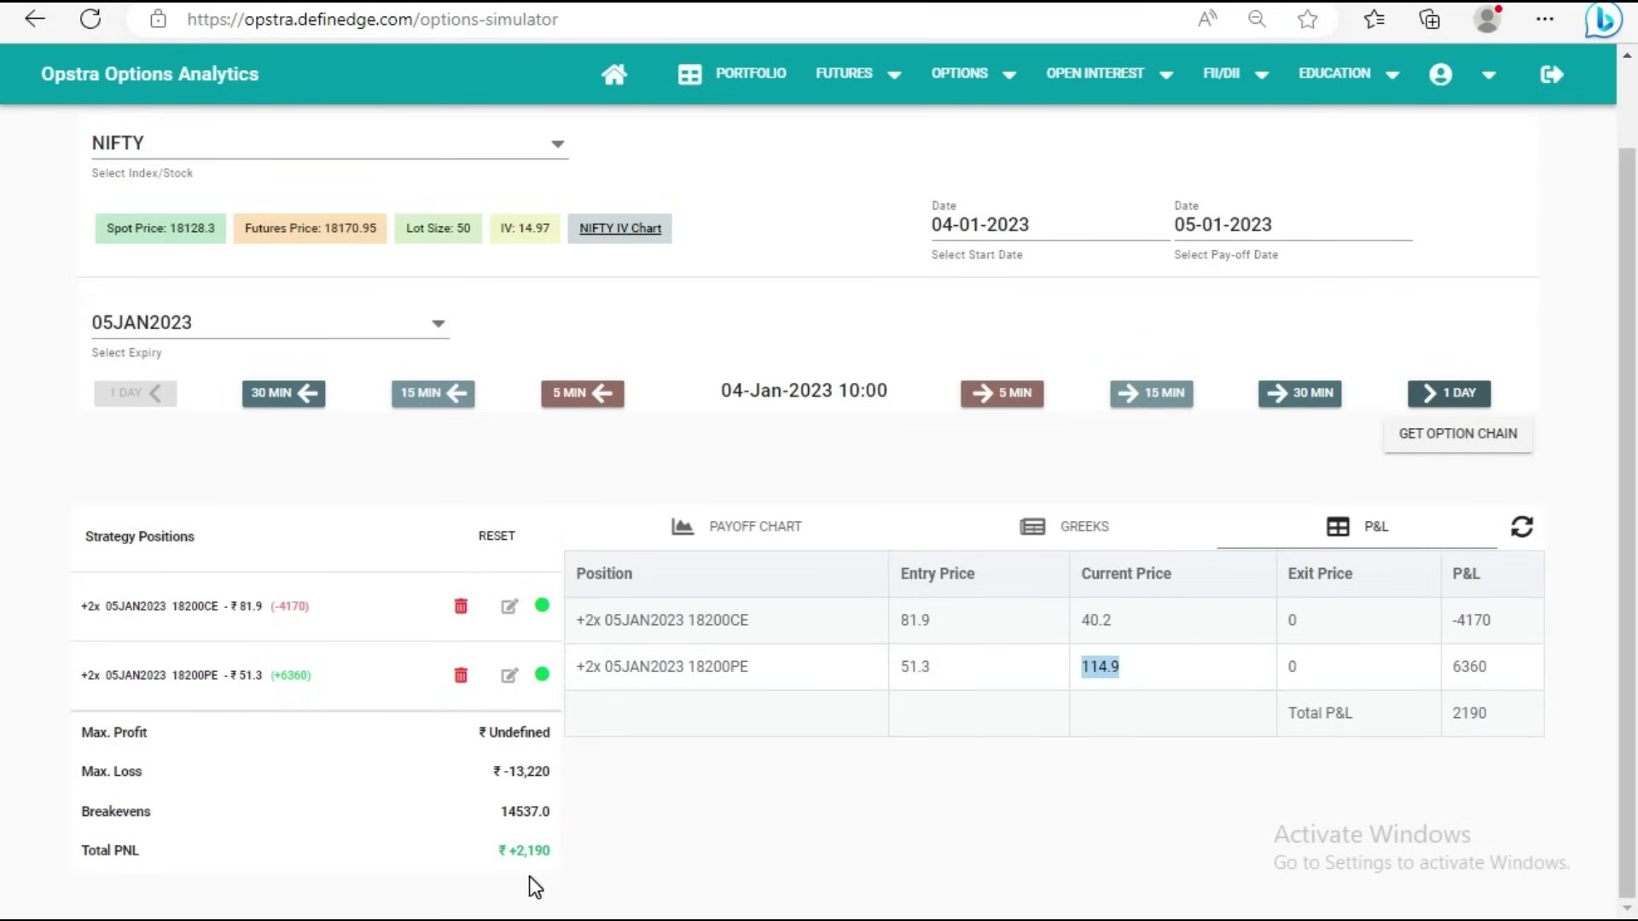
double_click(551, 851)
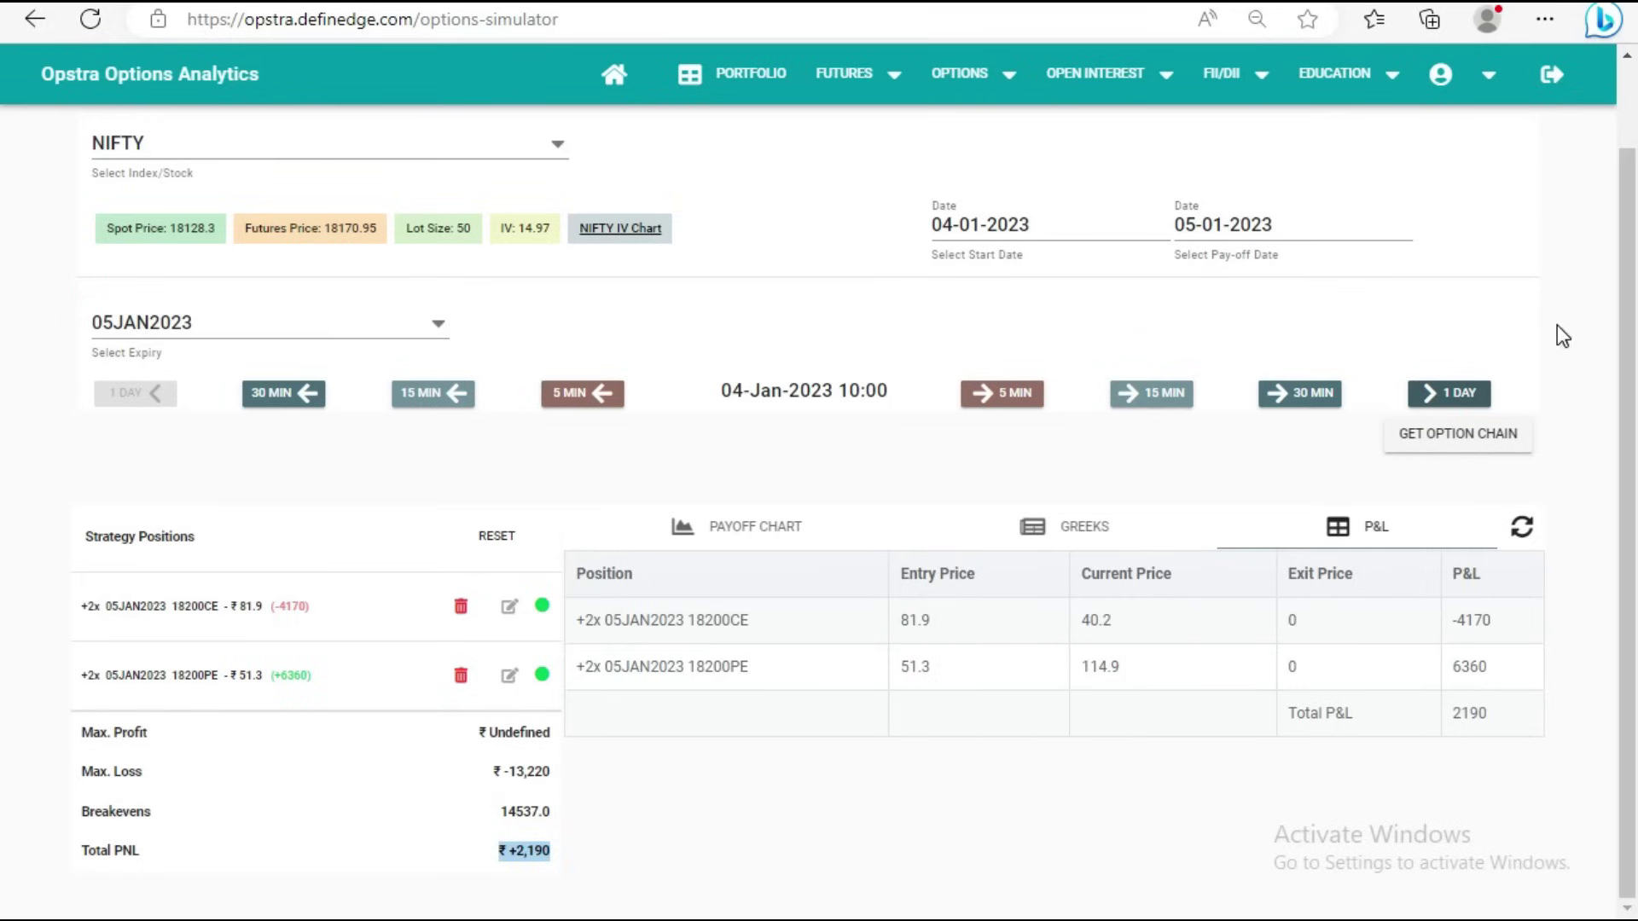
Switch to the Excel sheet and enter 2190 as Target 2 for 04-Jan-23
mouse_move(1634, 333)
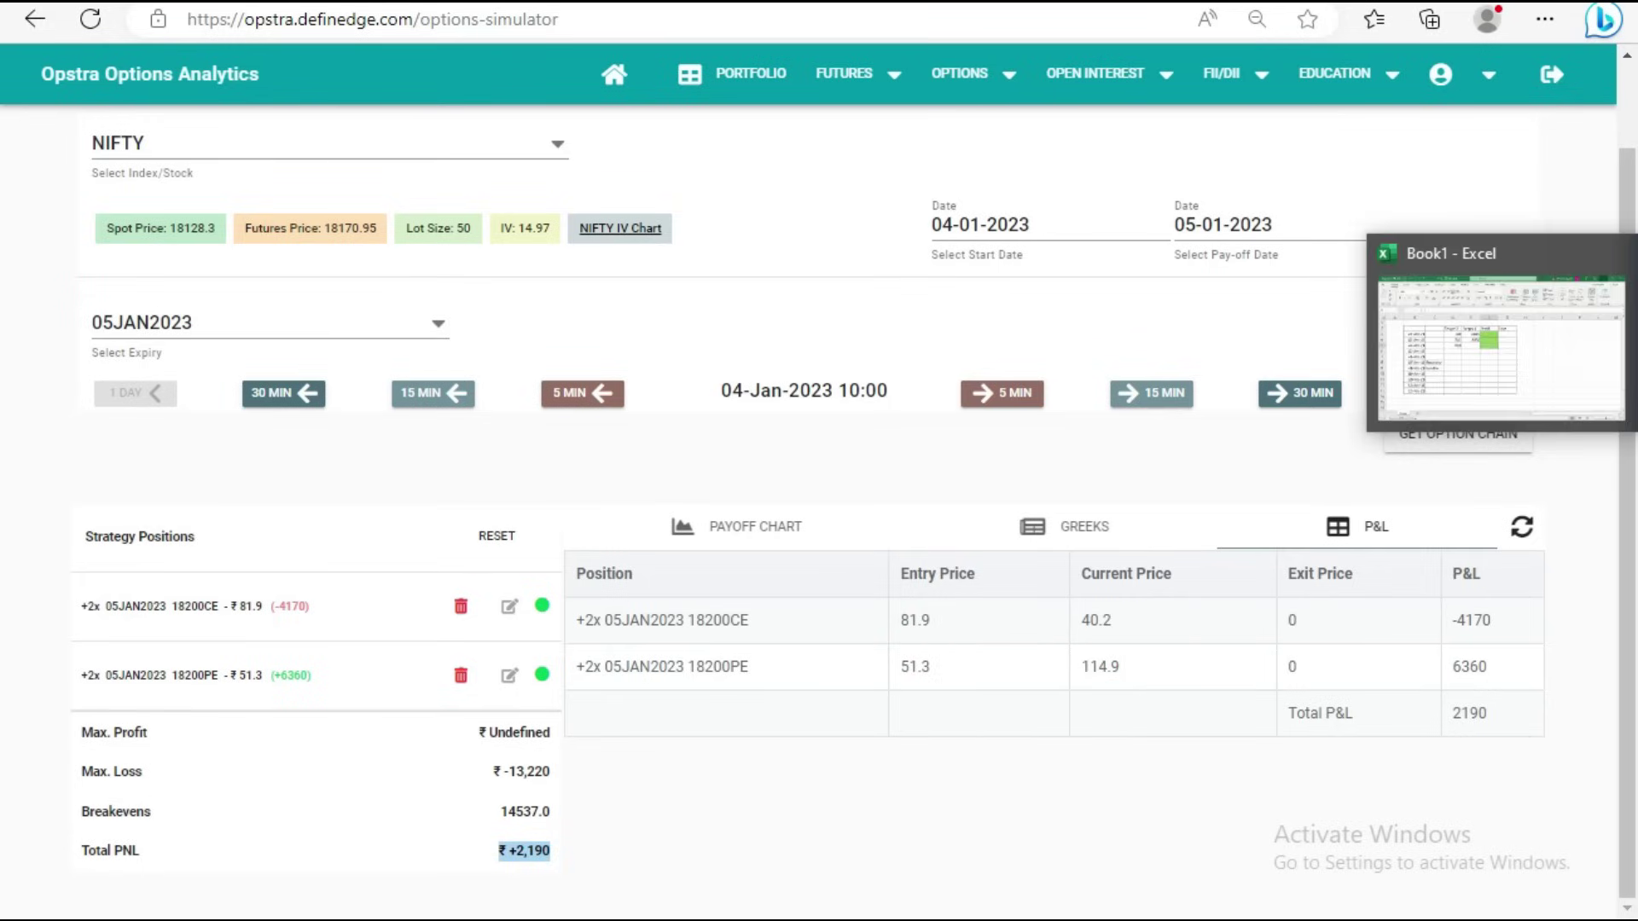
click(1502, 341)
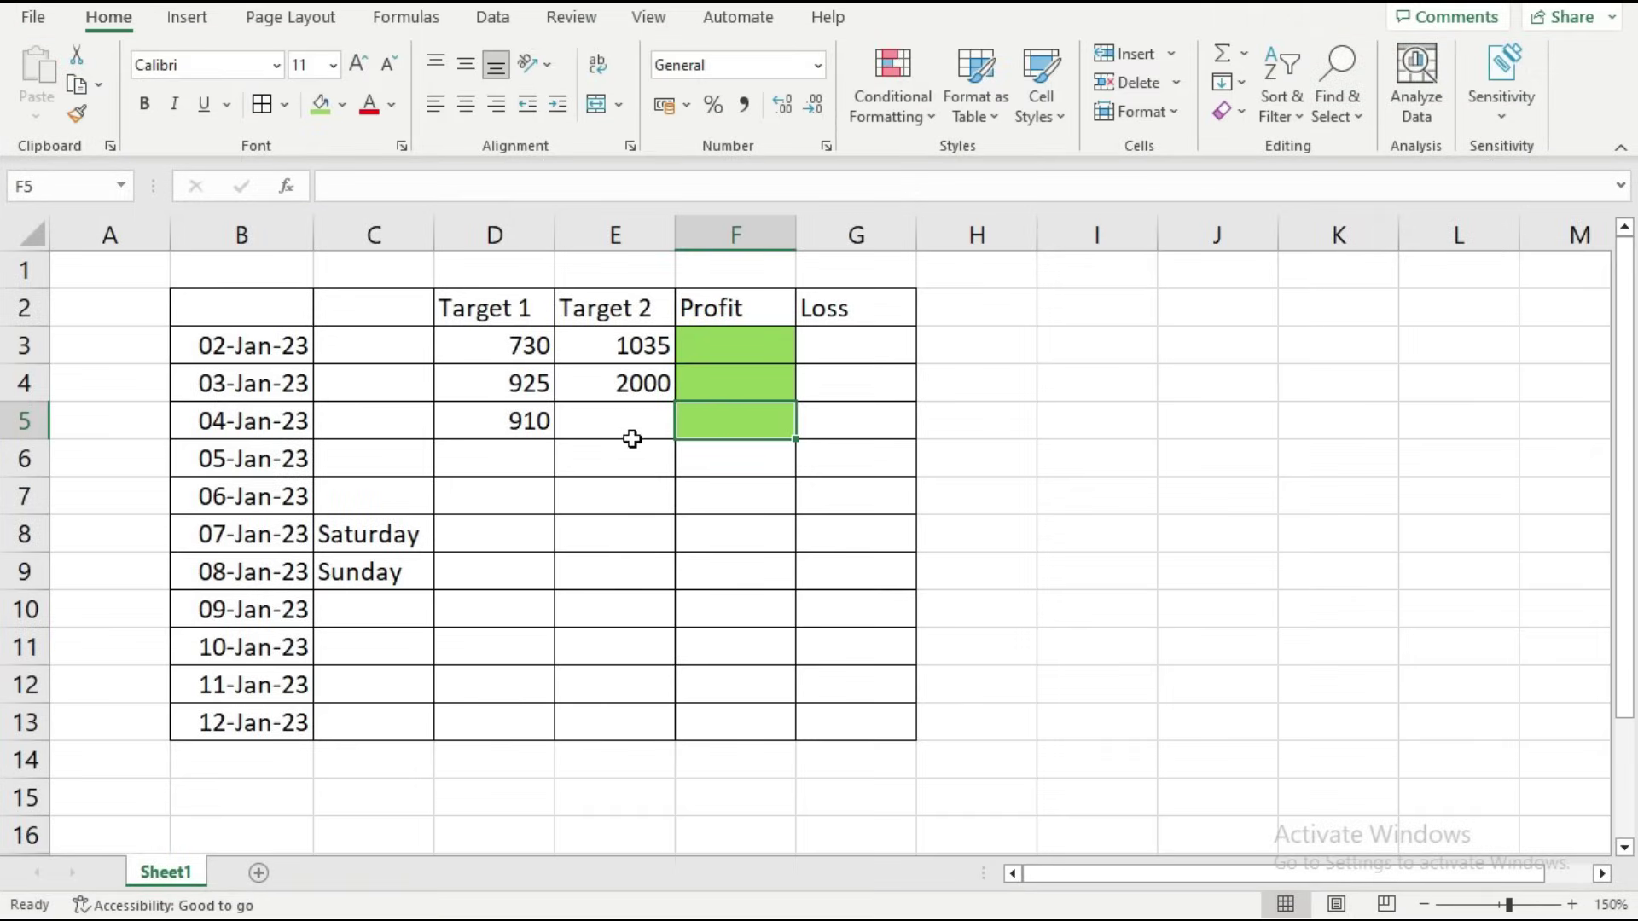
key(alt+Tab)
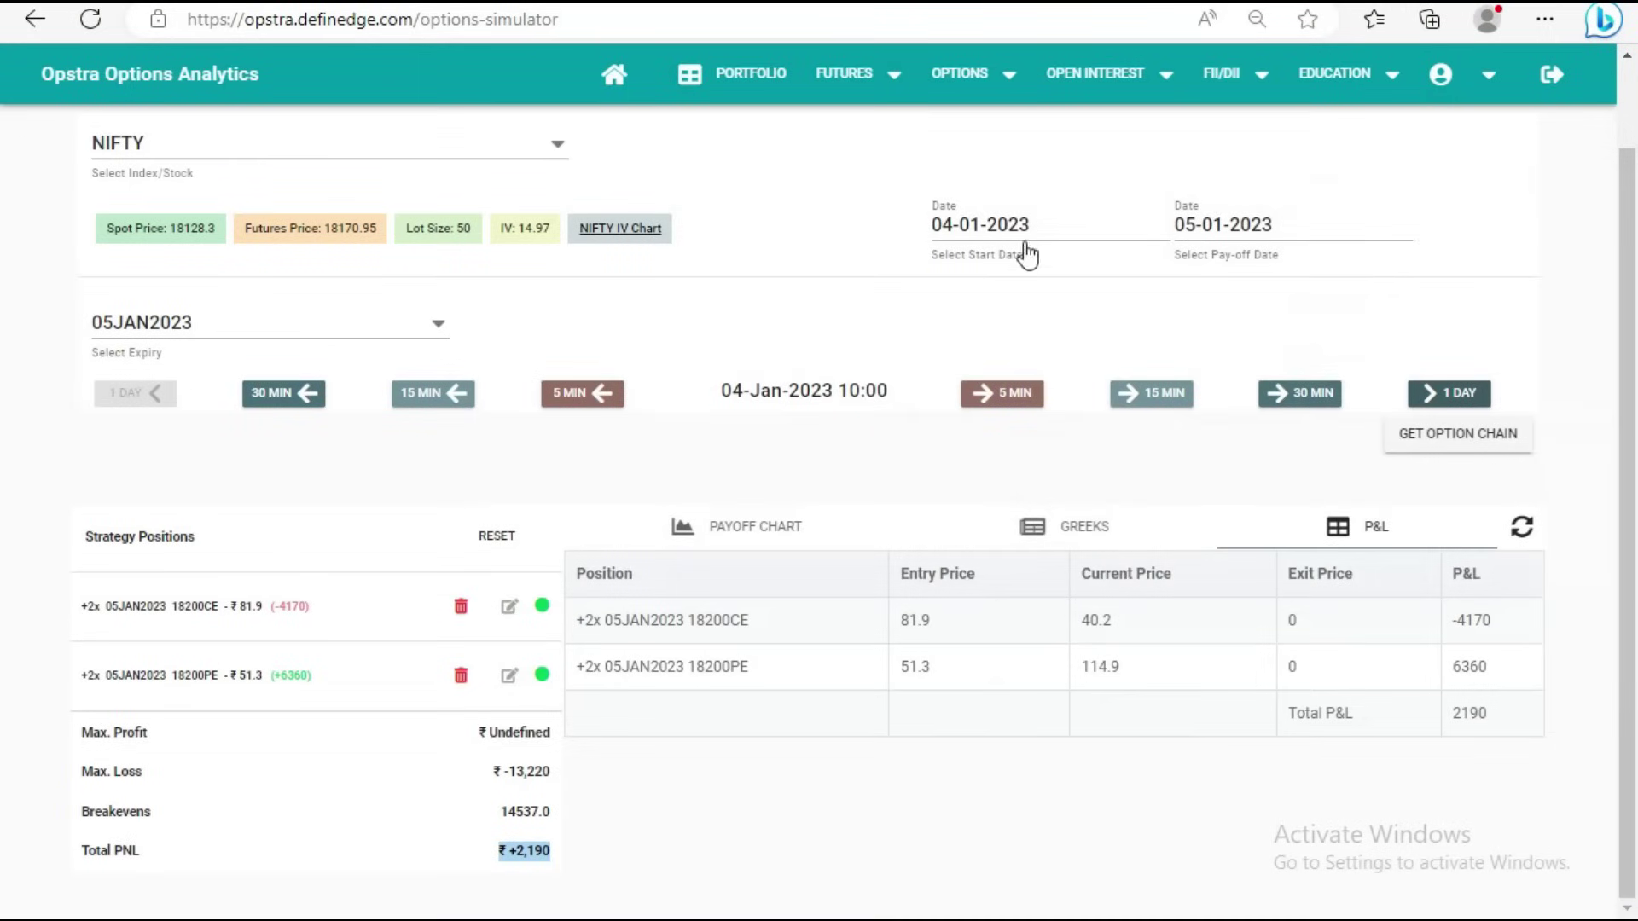
key(alt+Tab)
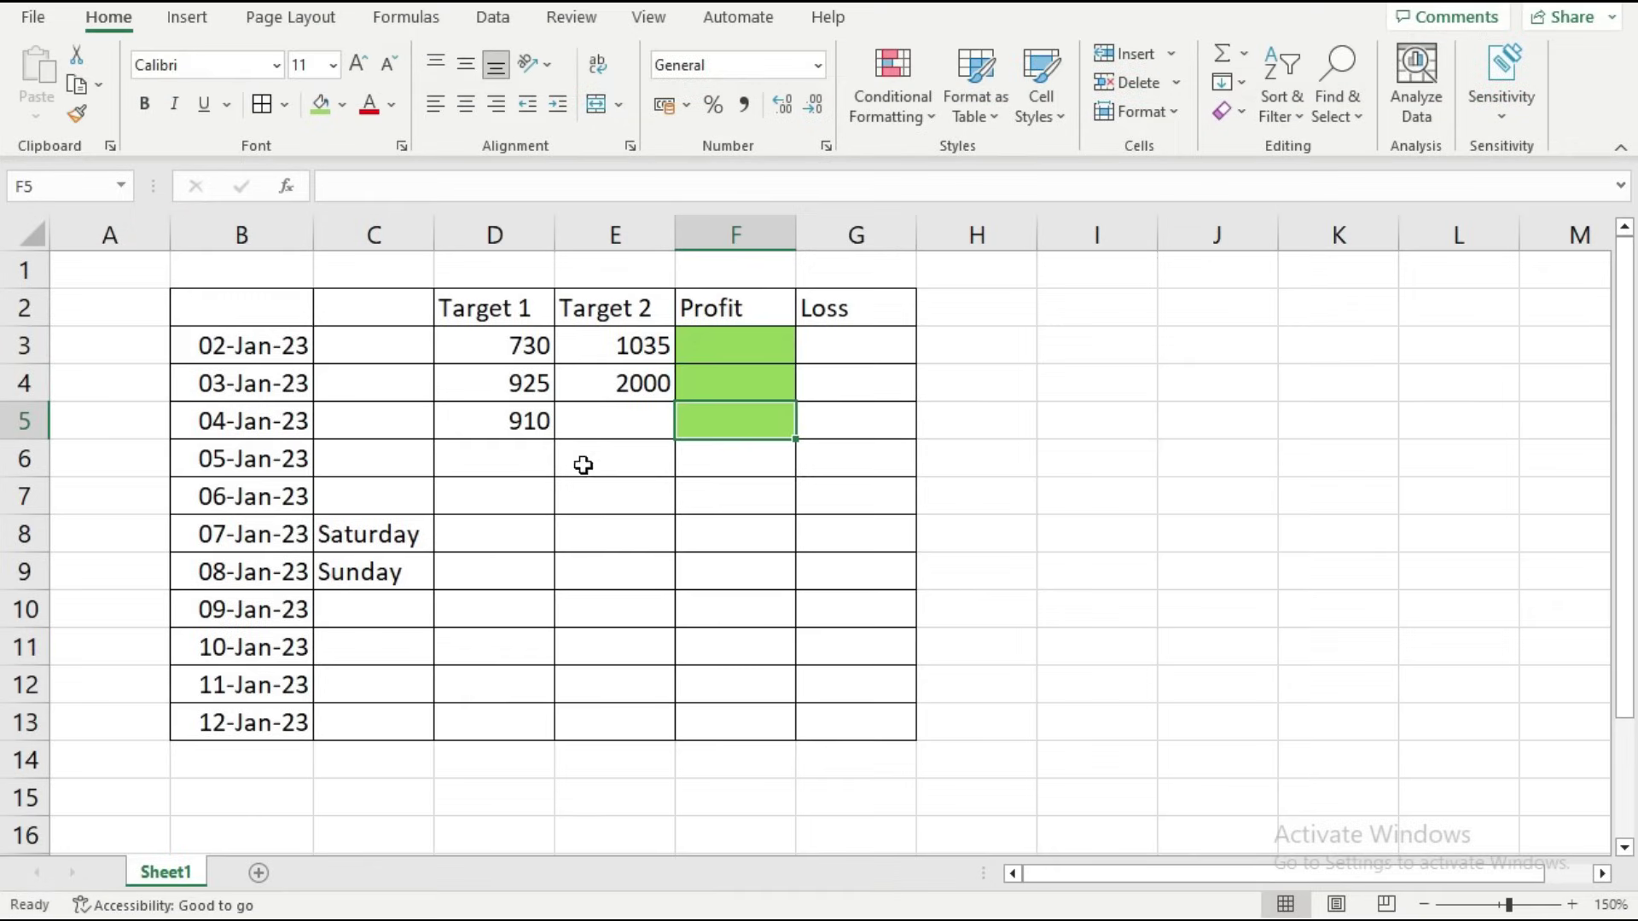
click(610, 424)
text(2190)
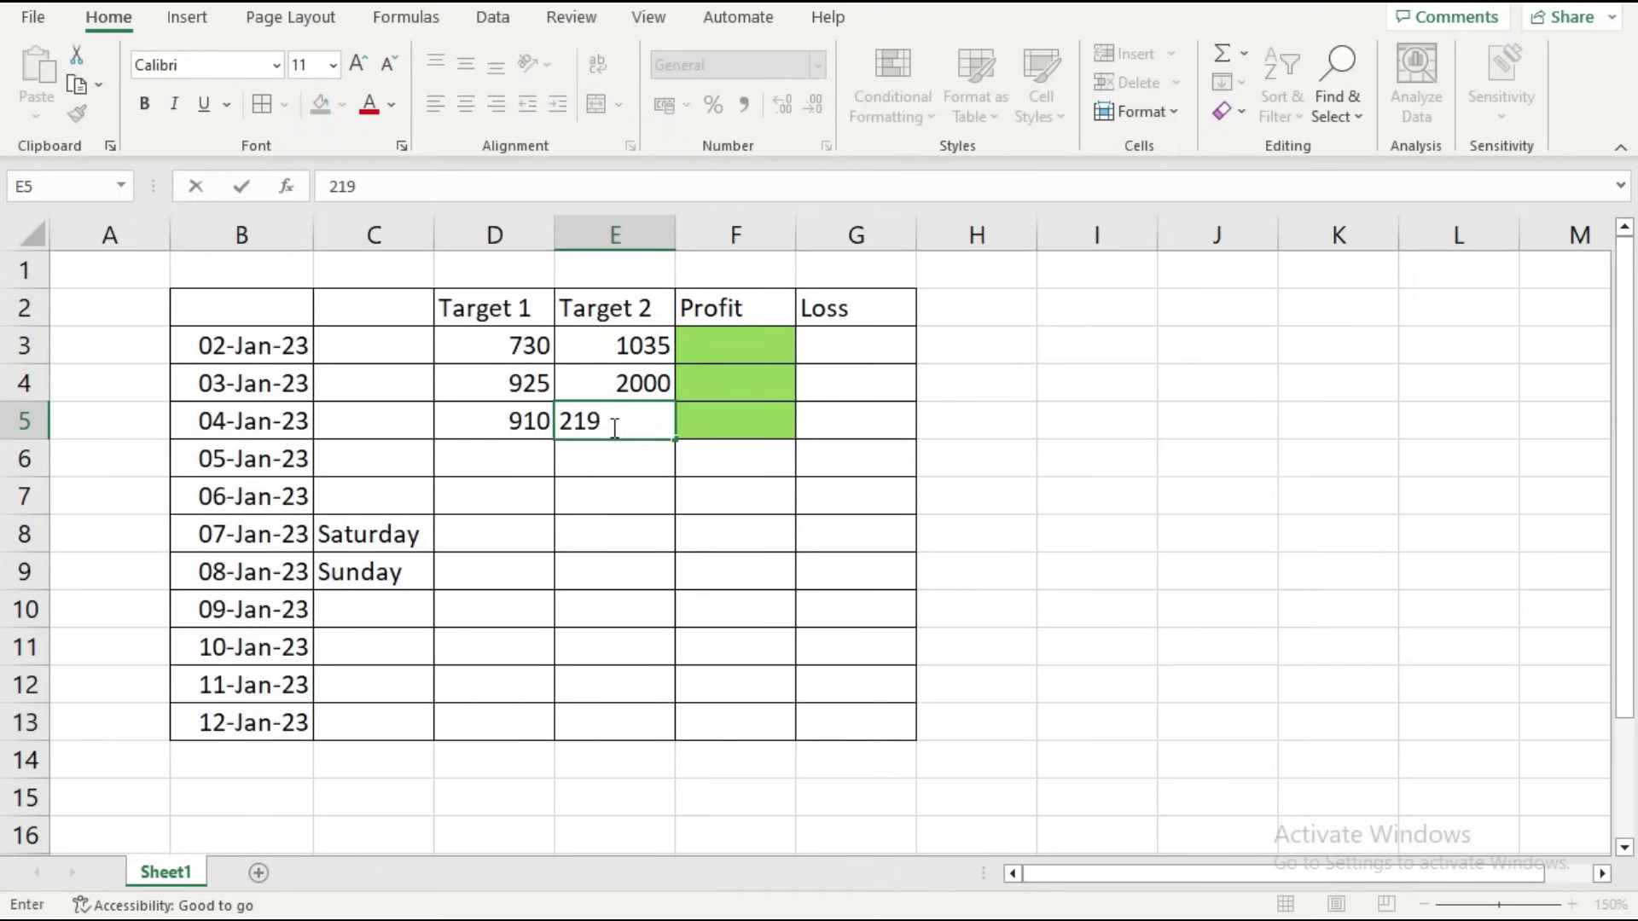
click(677, 468)
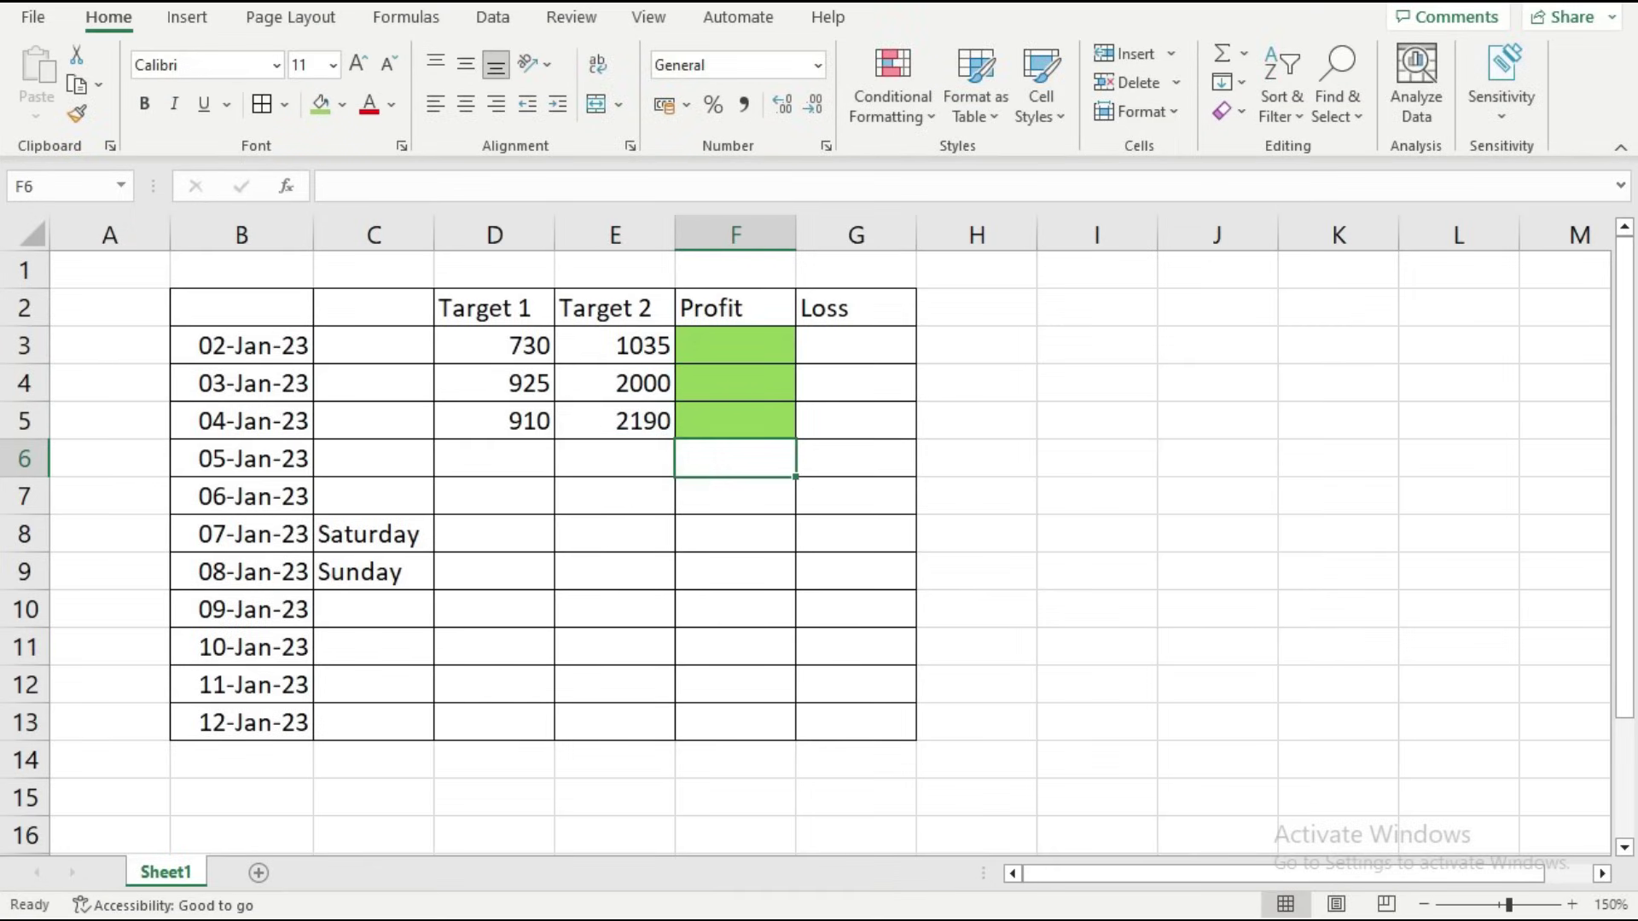
Return to the Opstra simulator and advance in 5-minute increments to 04-Jan-2023 11:10, checking the straddle's total profit and loss
key(alt+Tab)
click(682, 795)
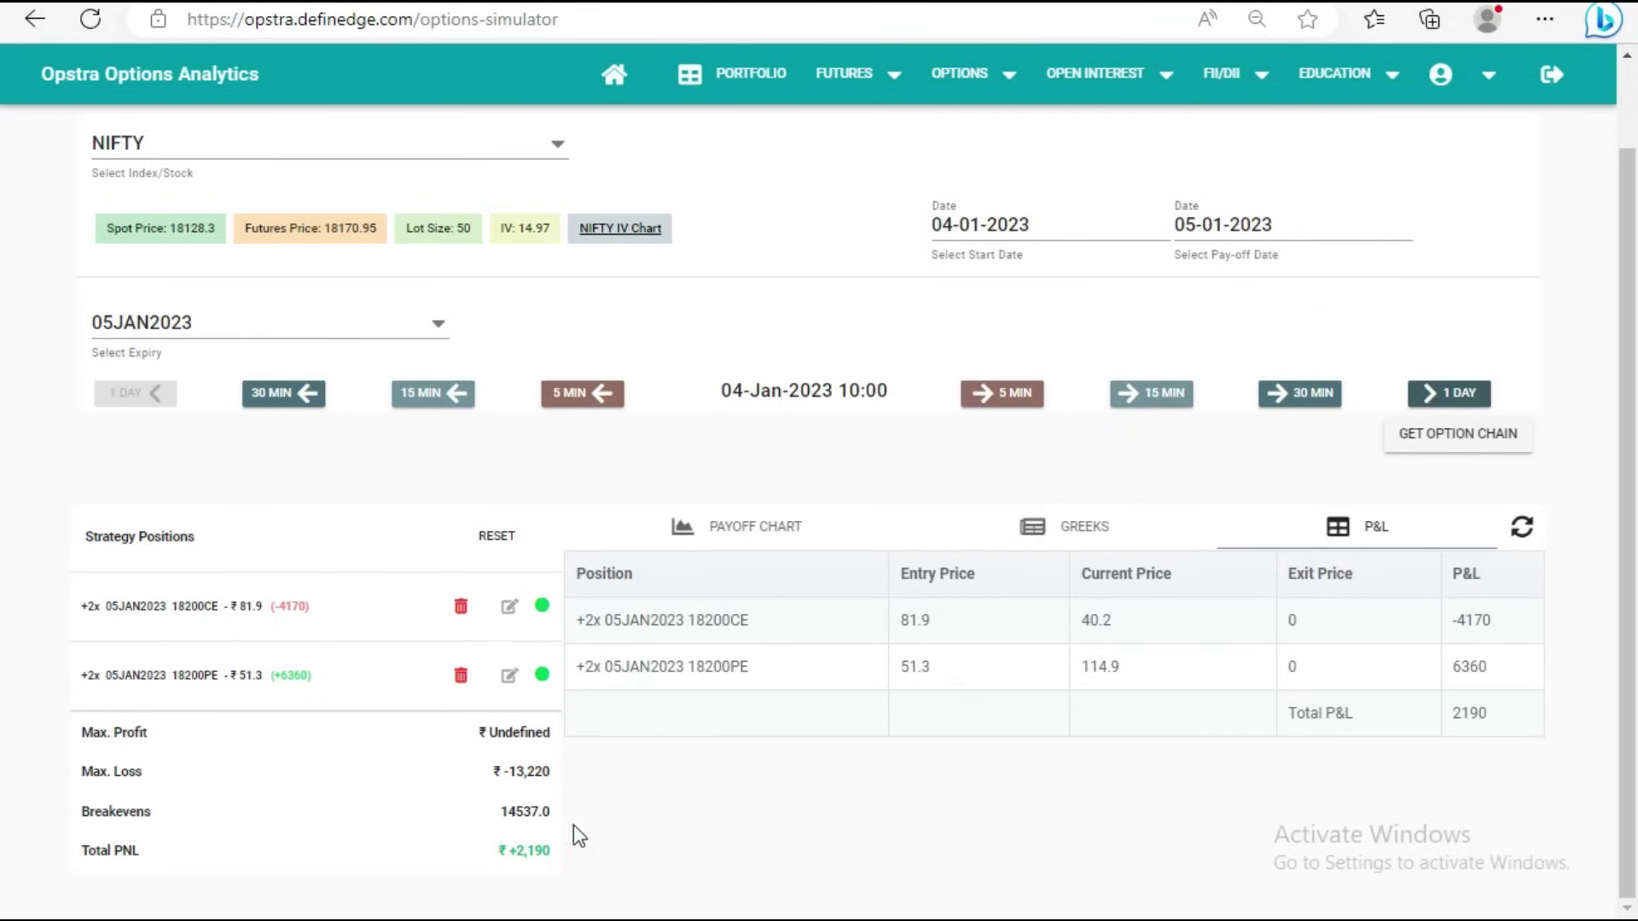
click(1029, 398)
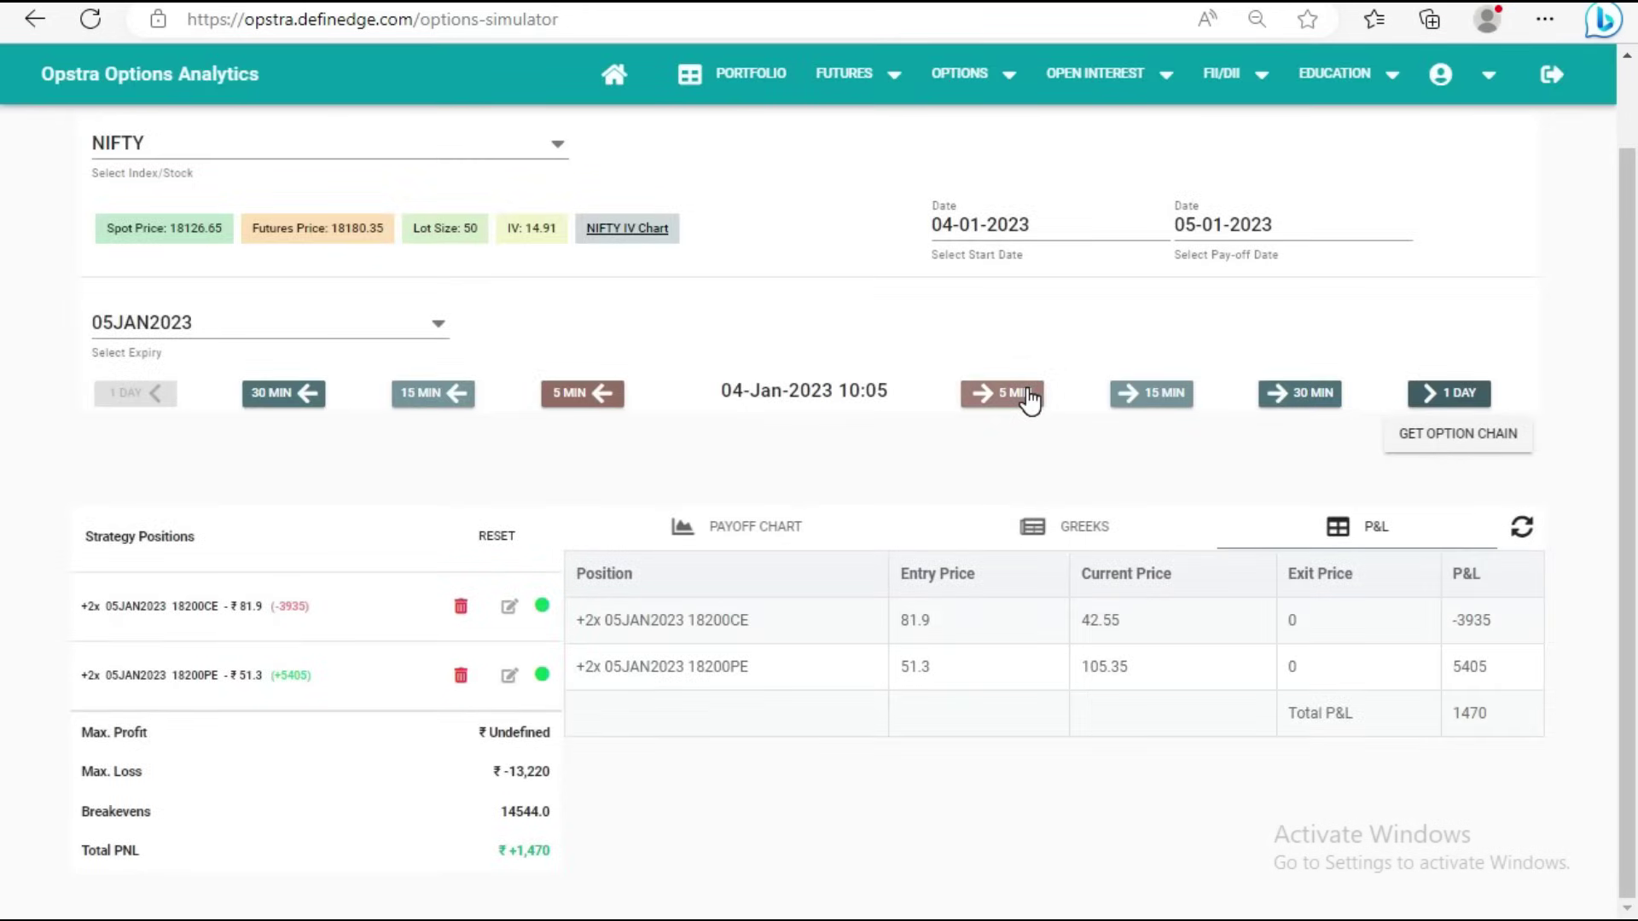
click(1029, 399)
click(1031, 398)
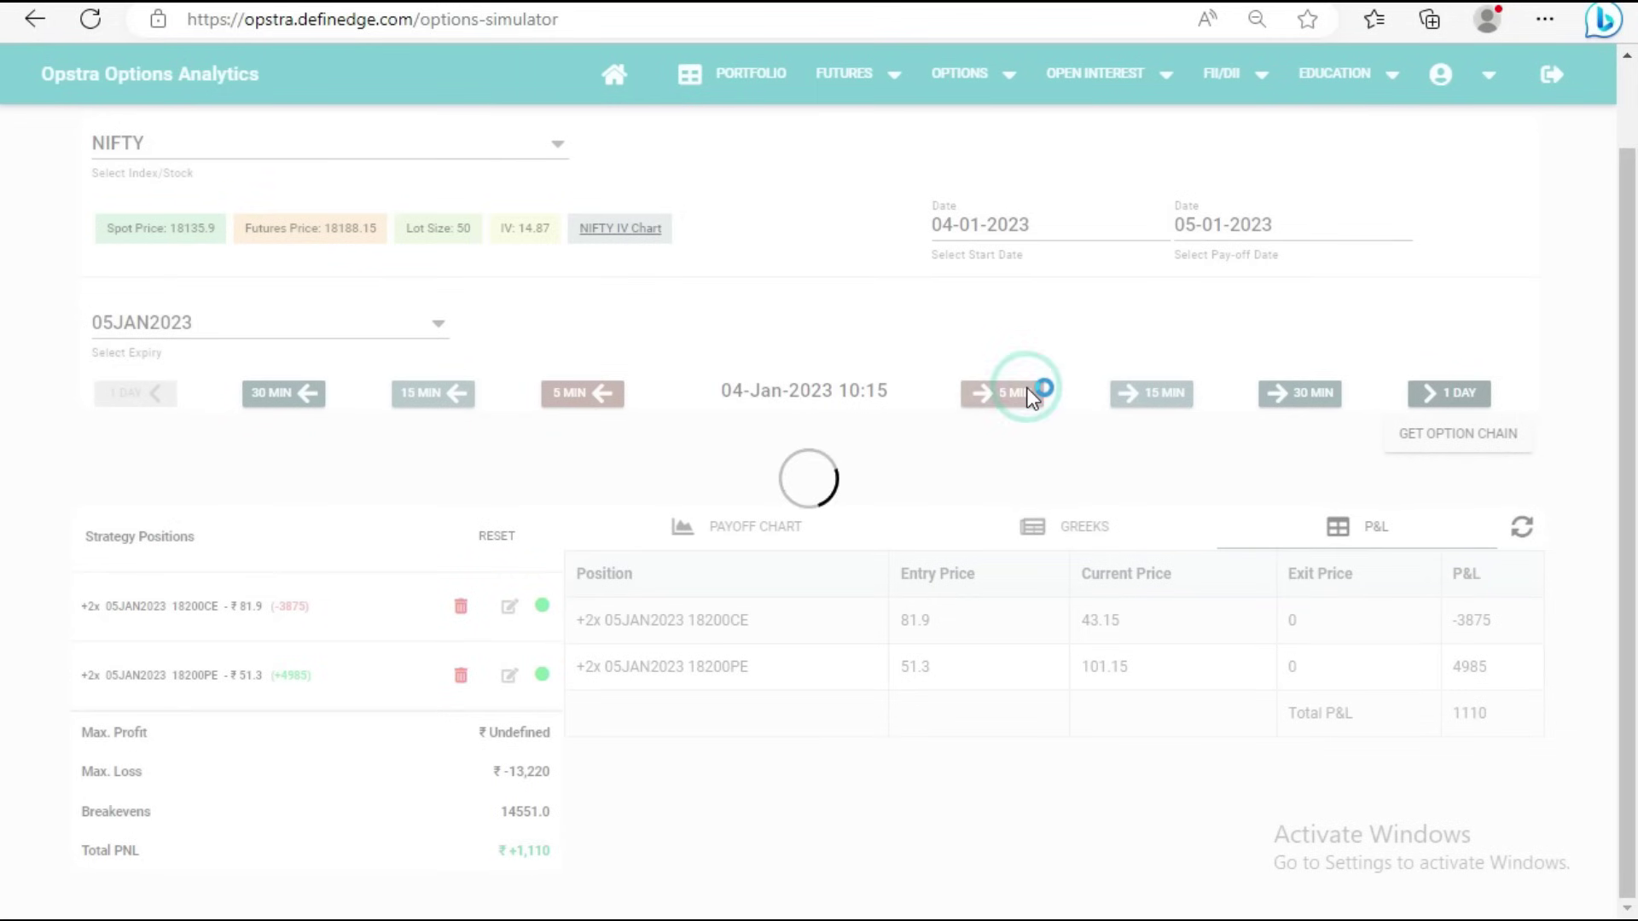
click(1030, 397)
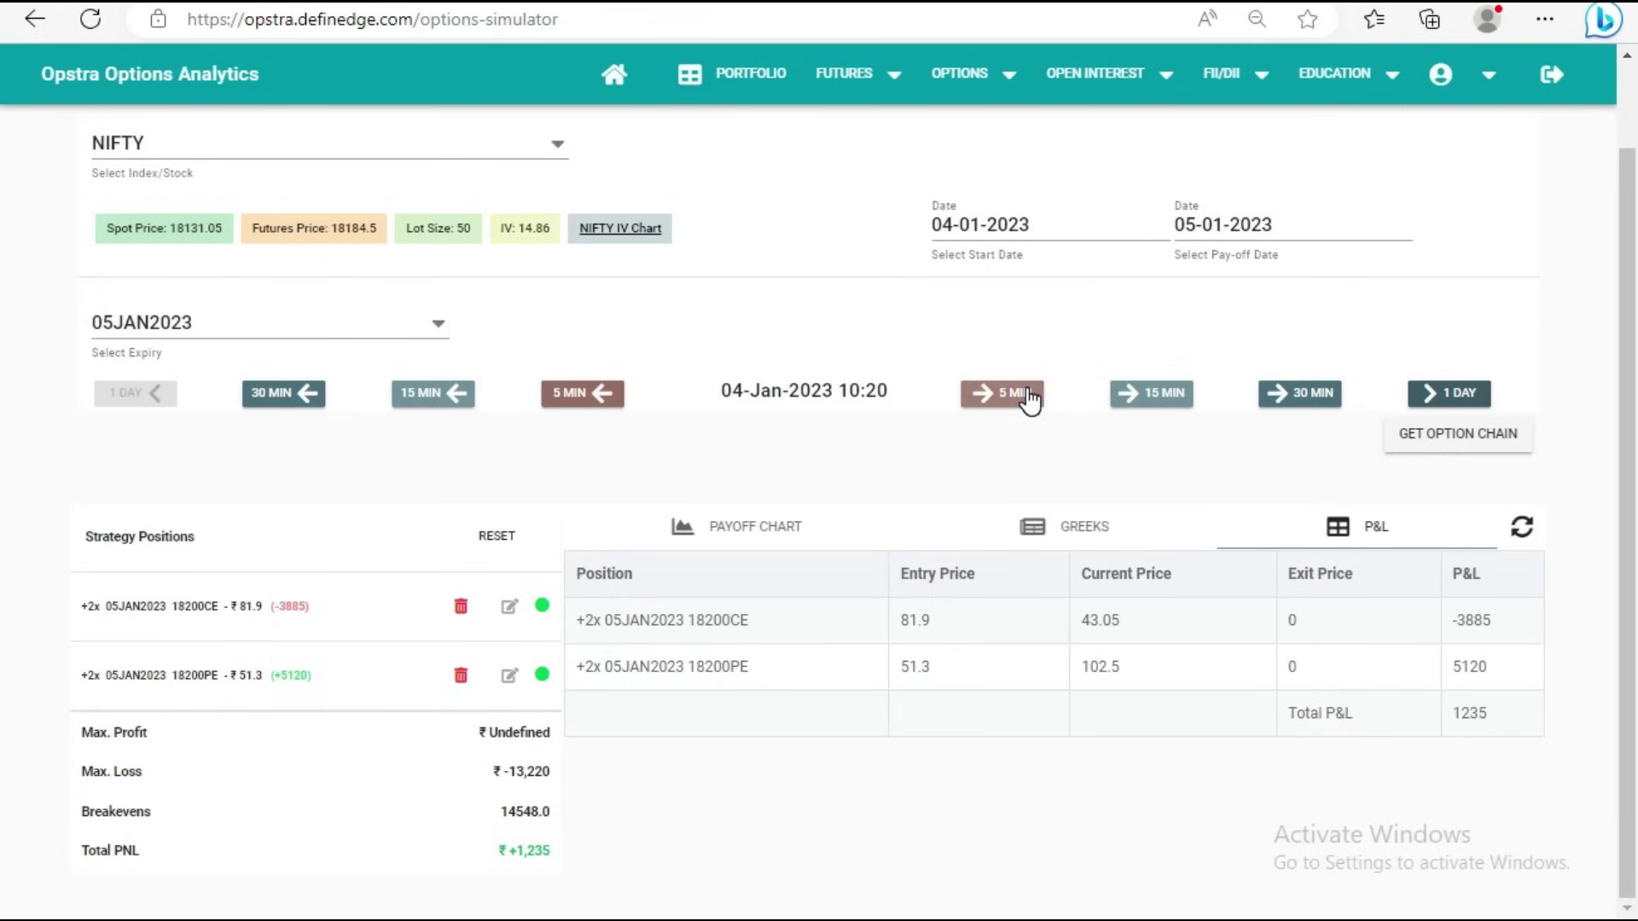
click(1031, 397)
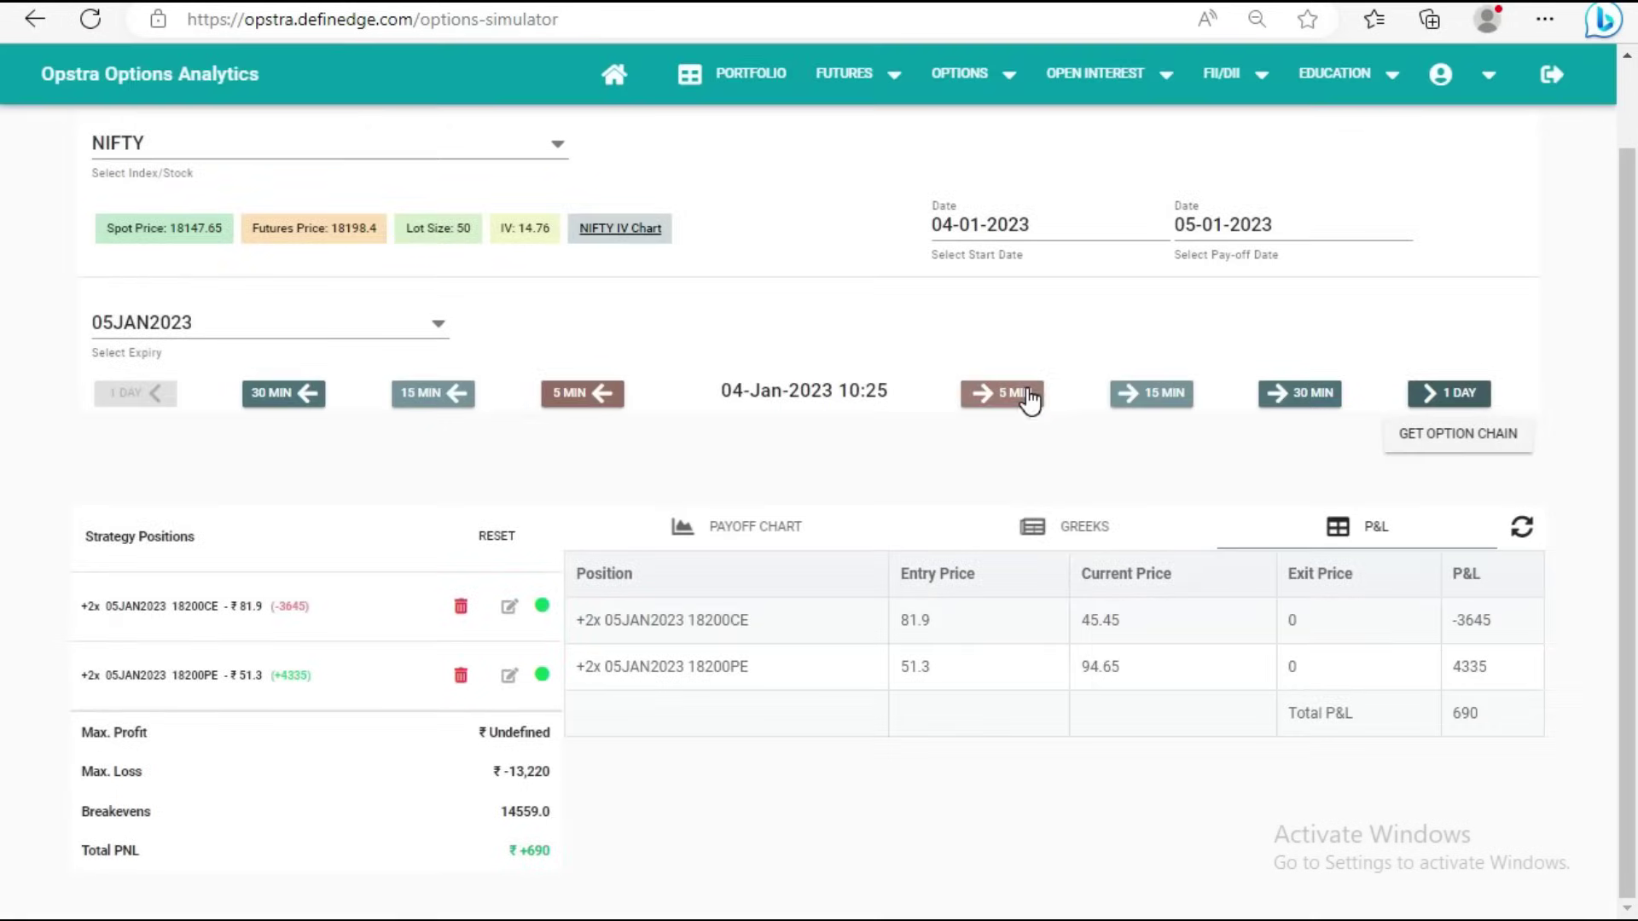
click(1030, 397)
click(1030, 398)
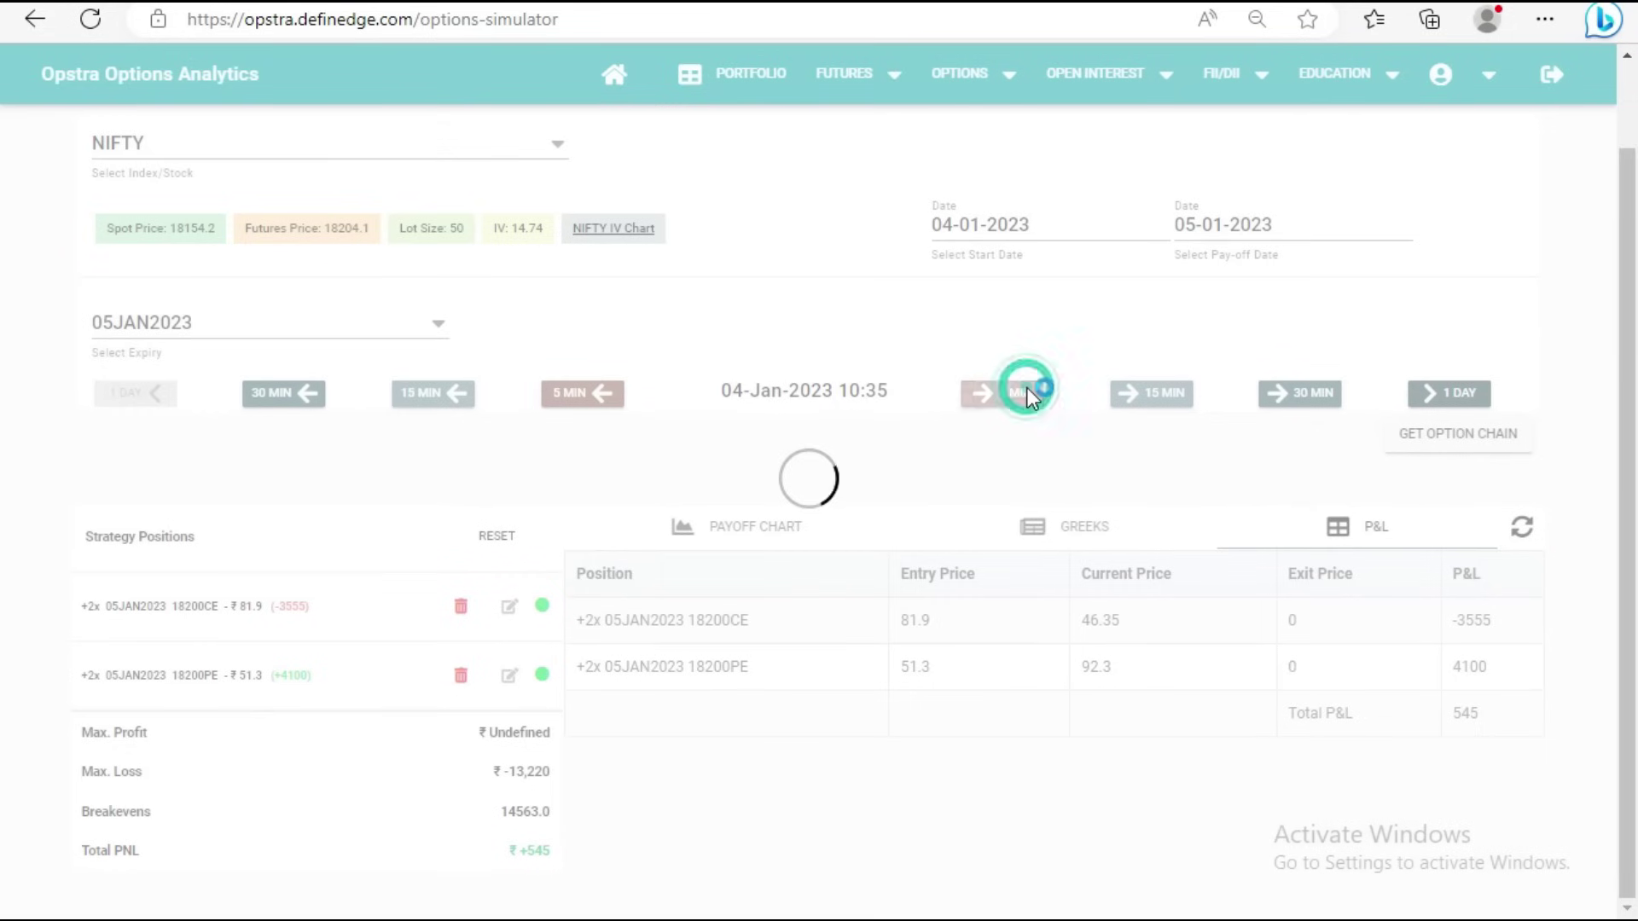
click(1031, 398)
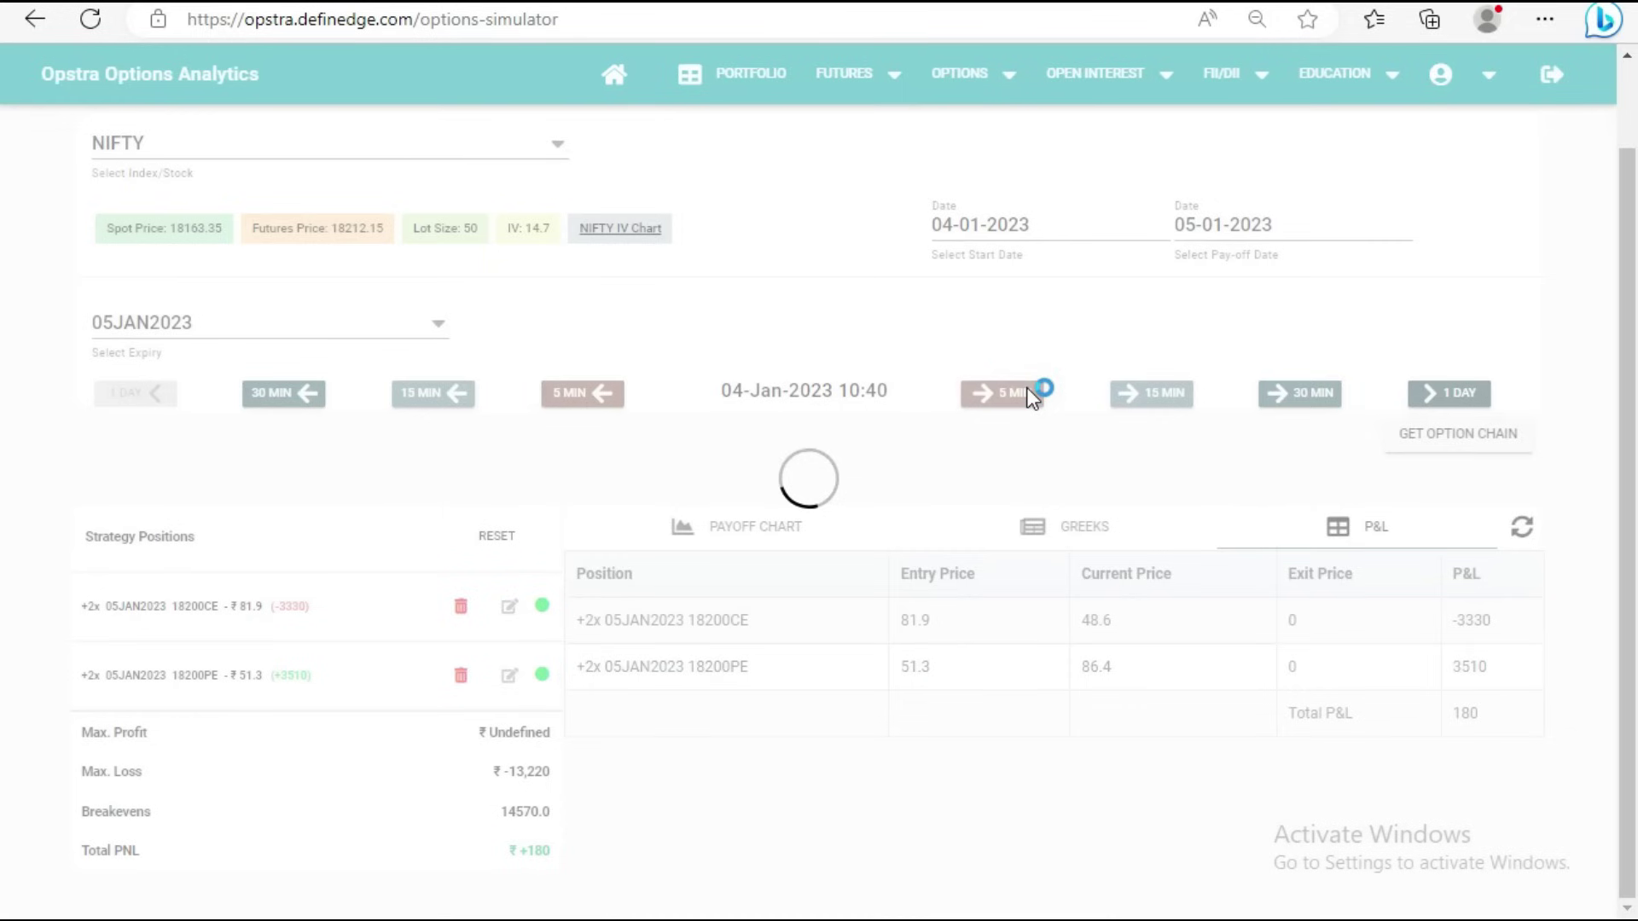
click(1030, 398)
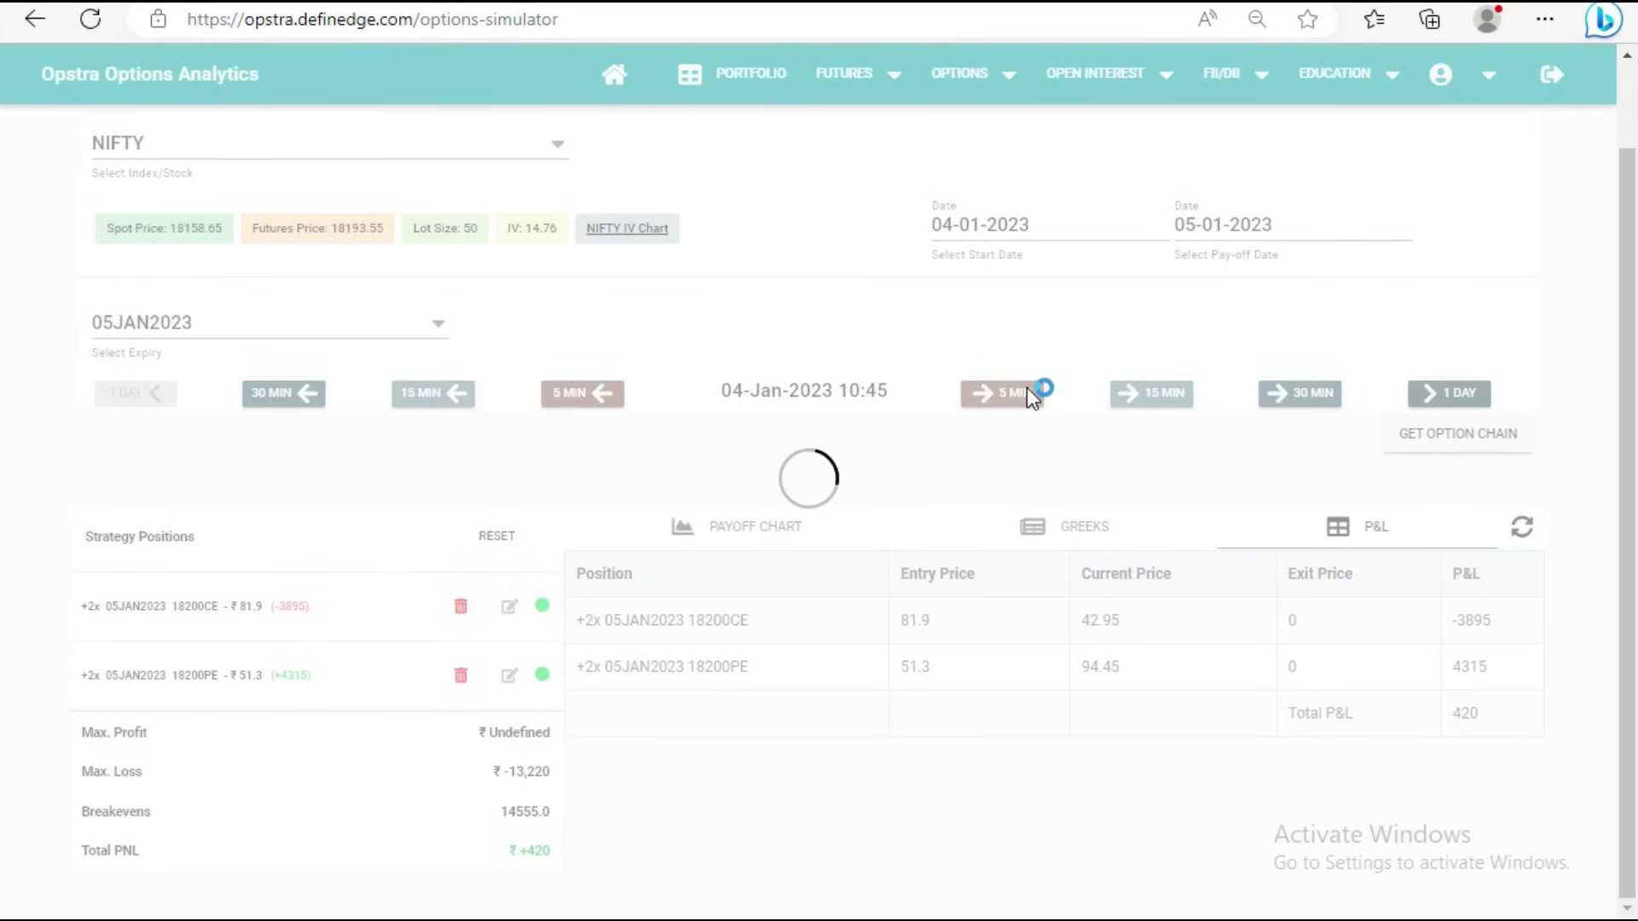
click(1030, 397)
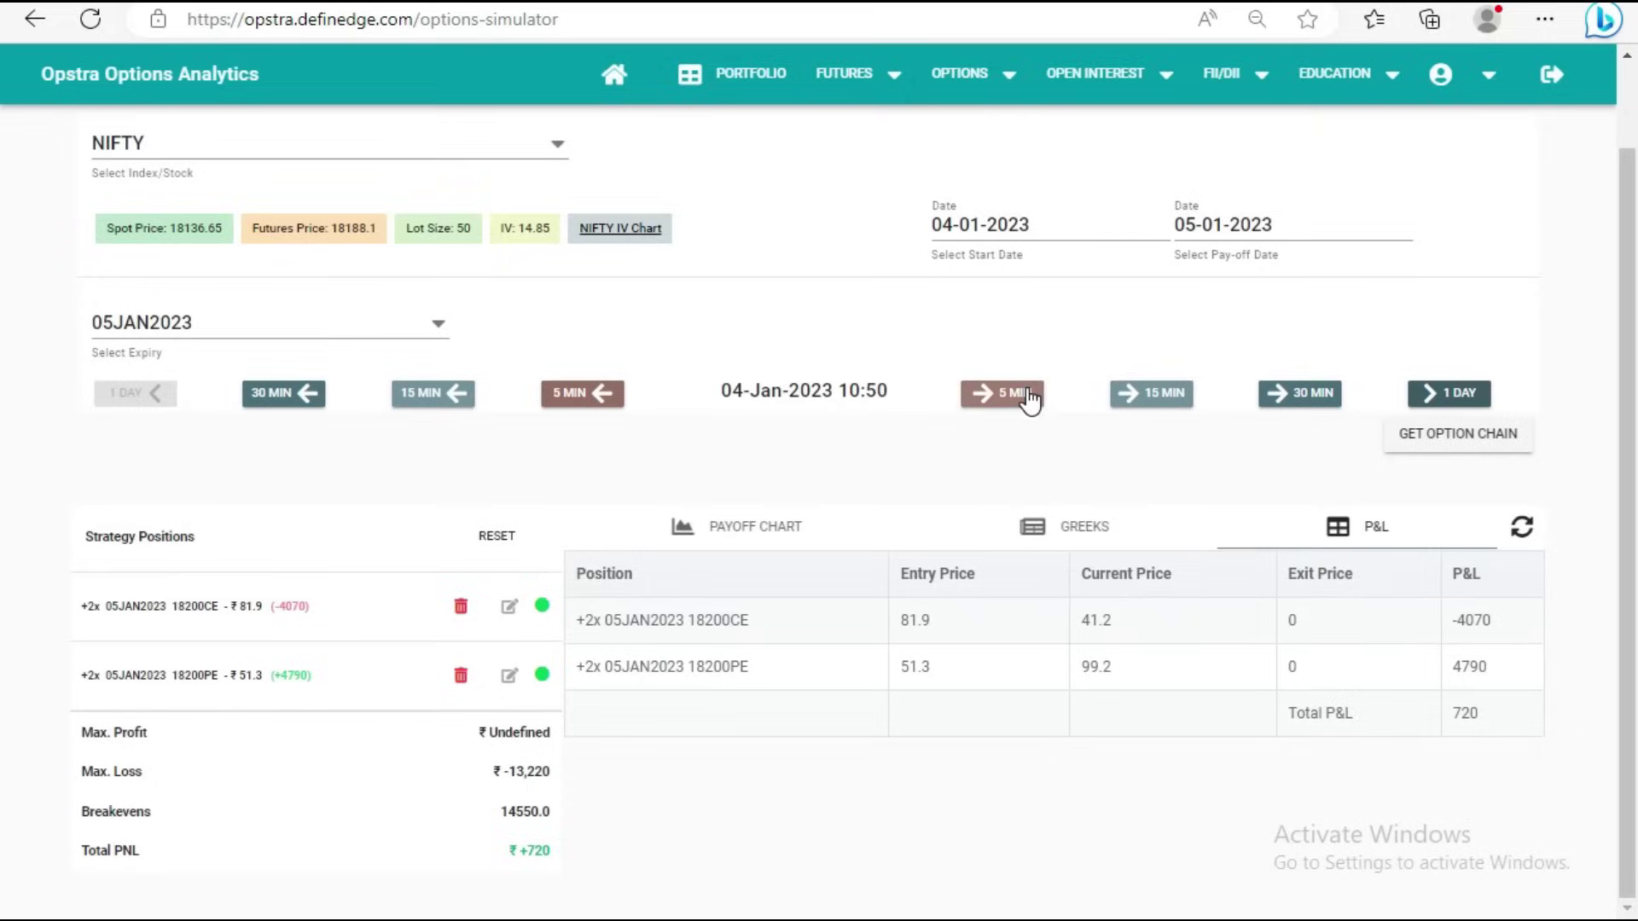
click(1030, 398)
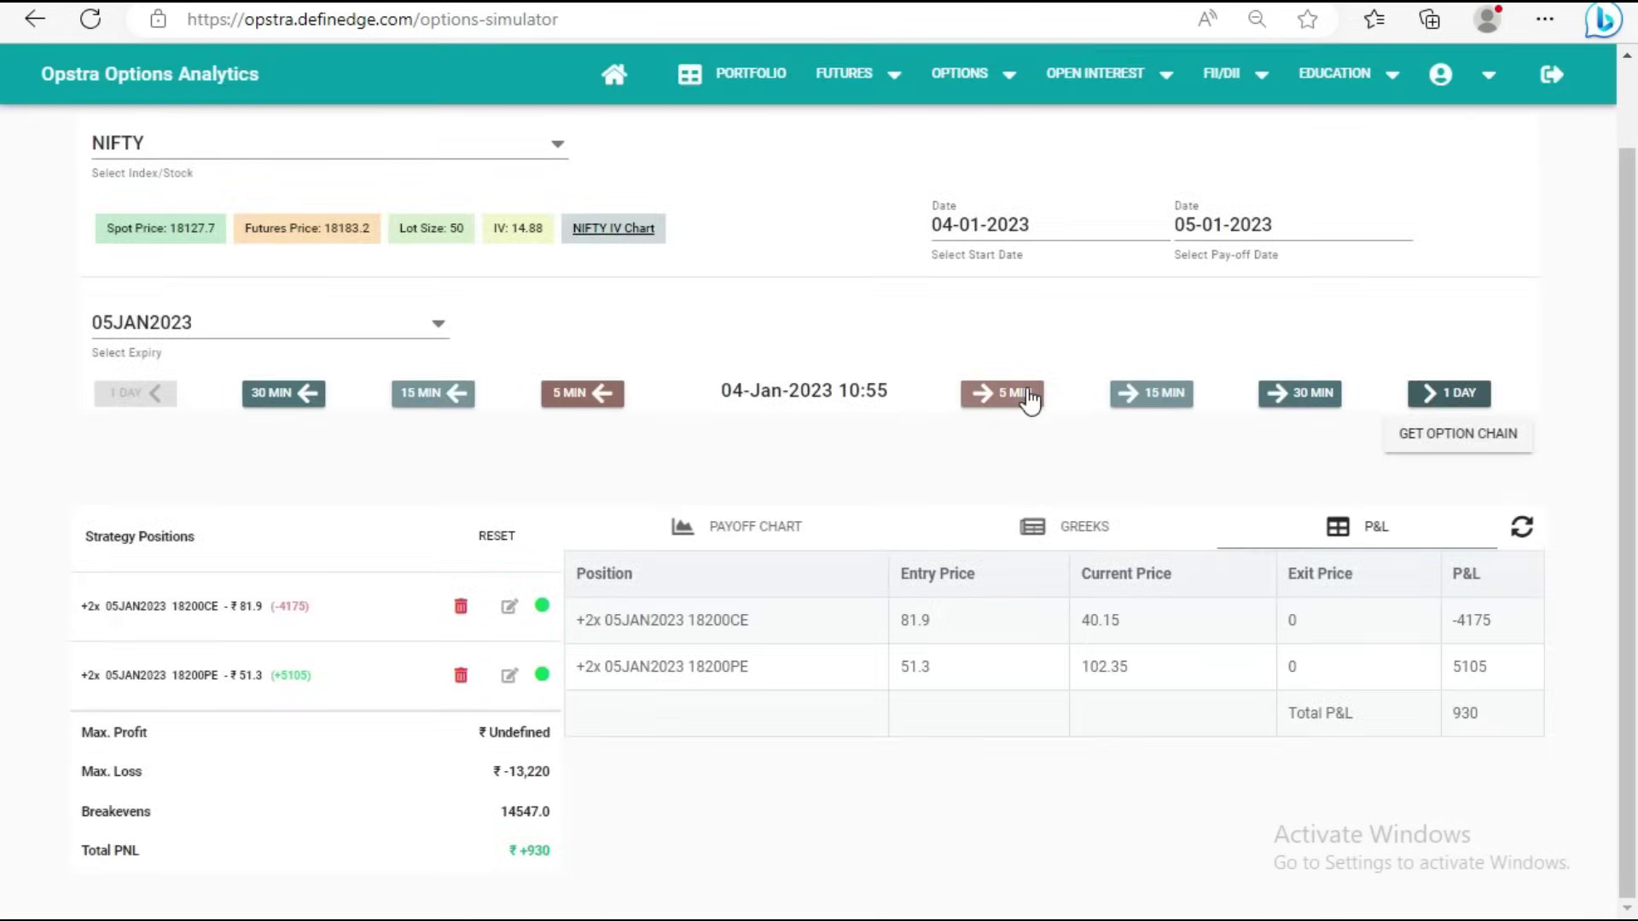
click(1031, 397)
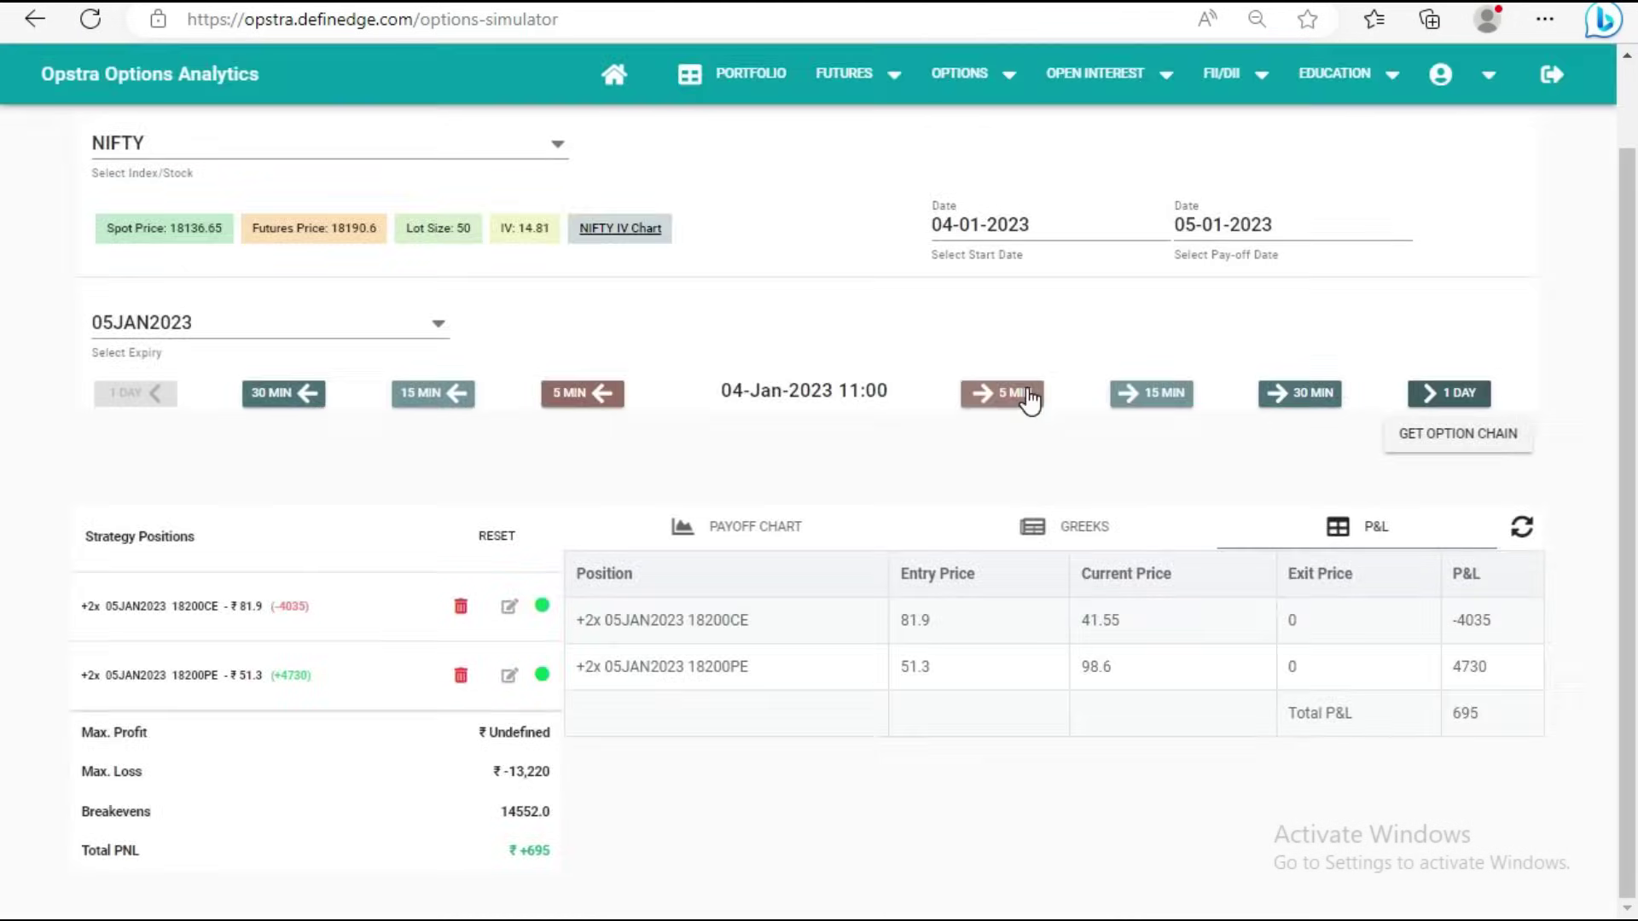
click(1031, 398)
click(1030, 398)
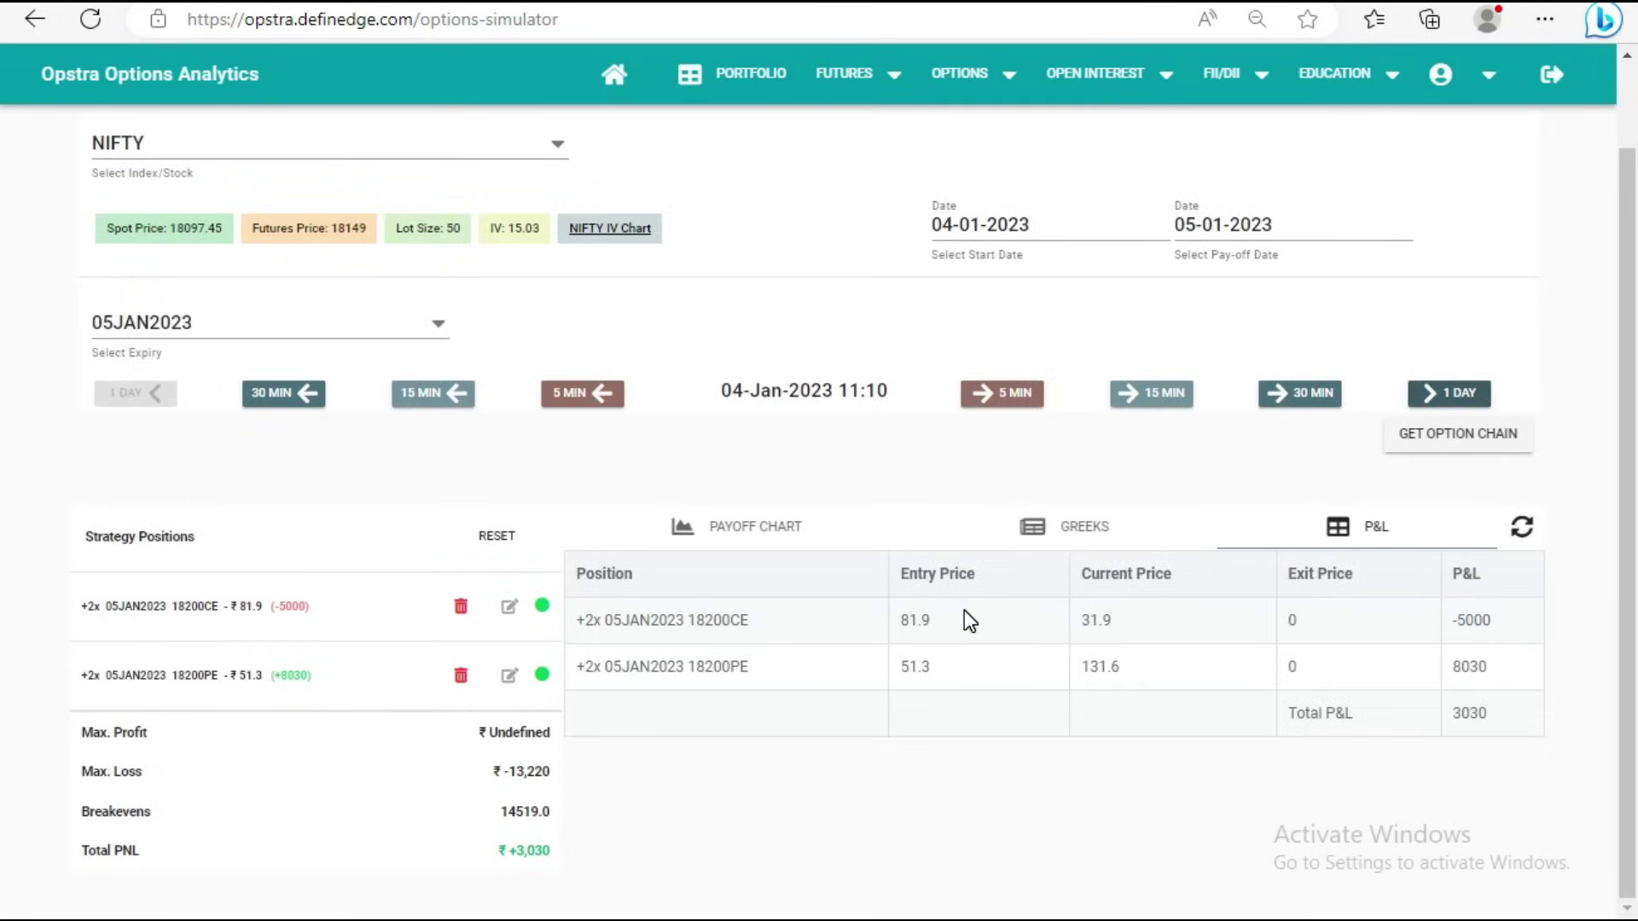
drag(890, 394, 728, 398)
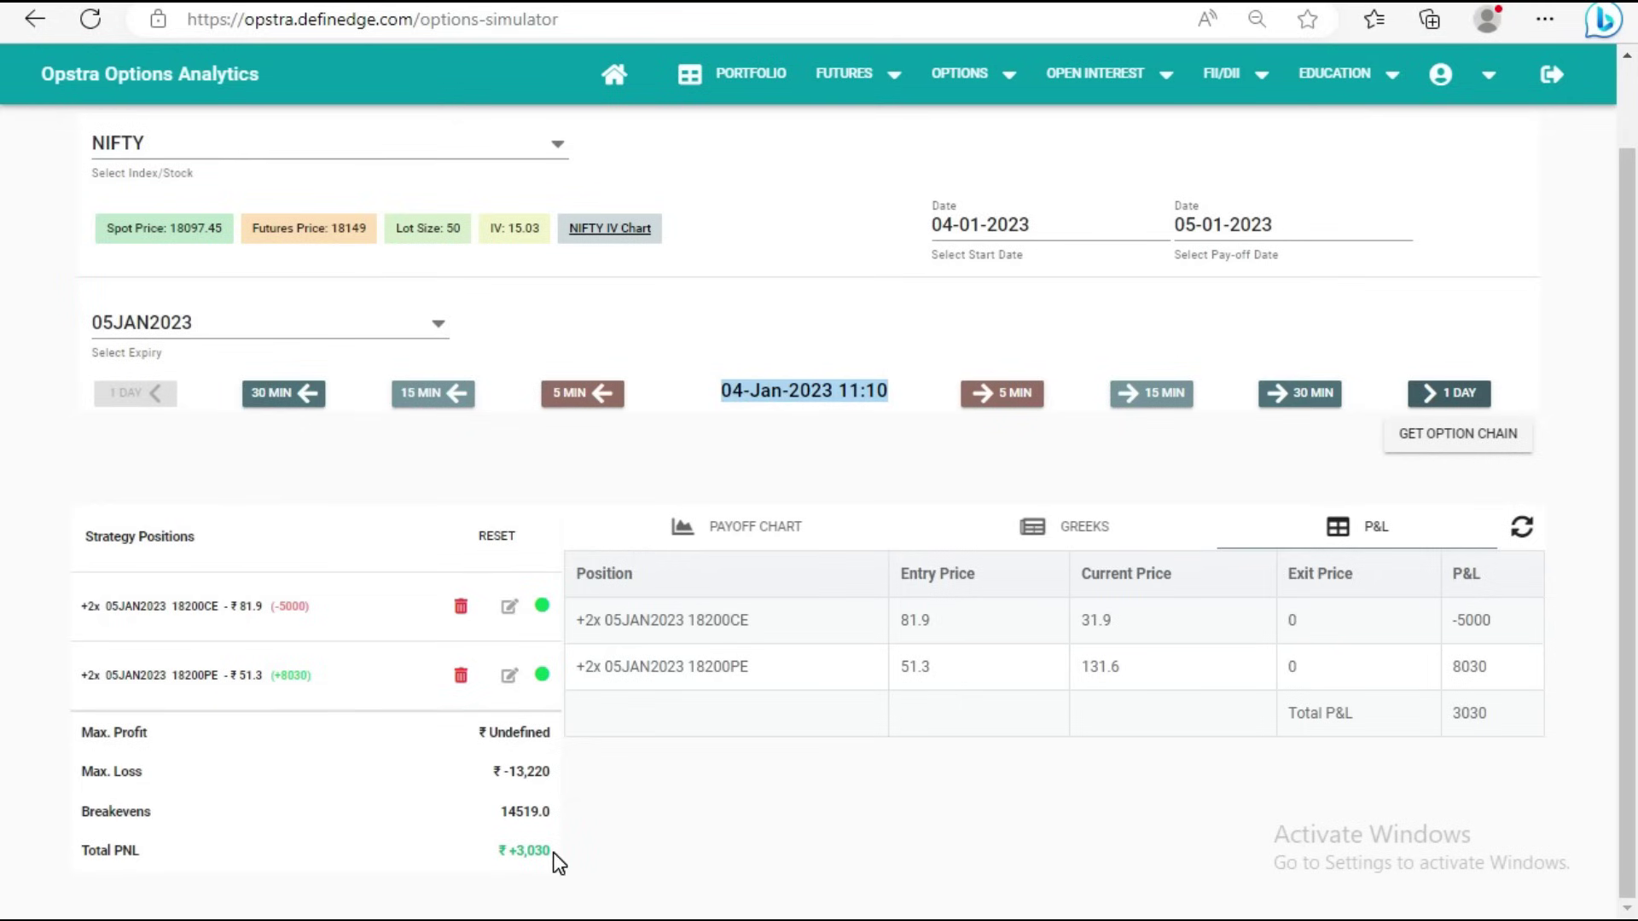
drag(553, 852, 490, 856)
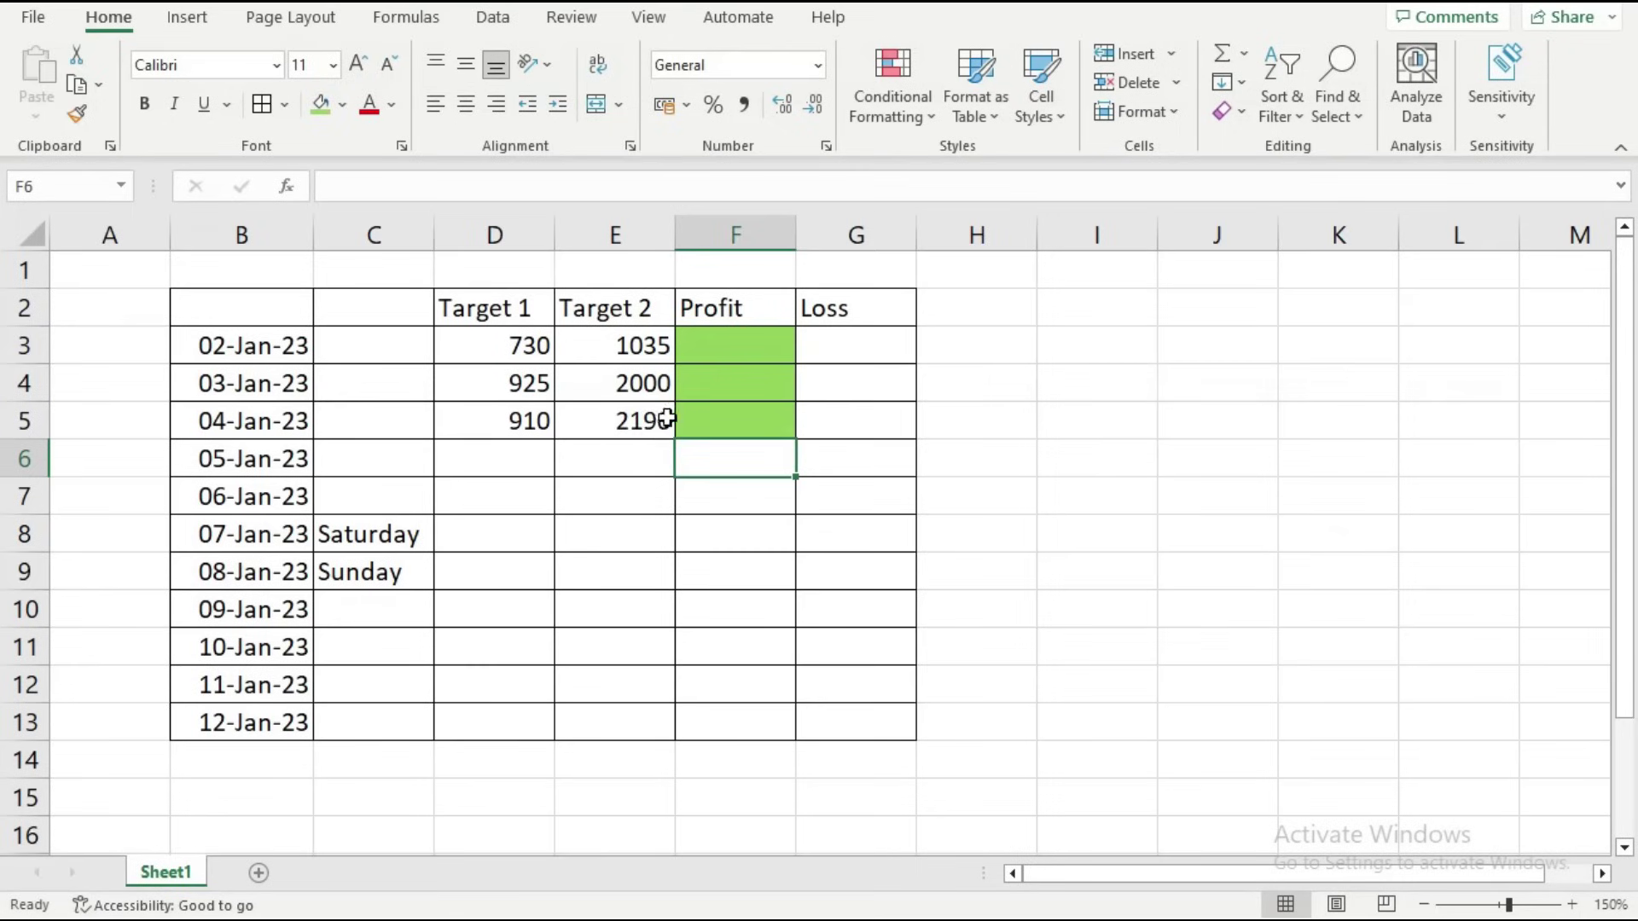
Switch to the Excel sheet and set Target 2 for 04-Jan-23 to 3030
click(625, 424)
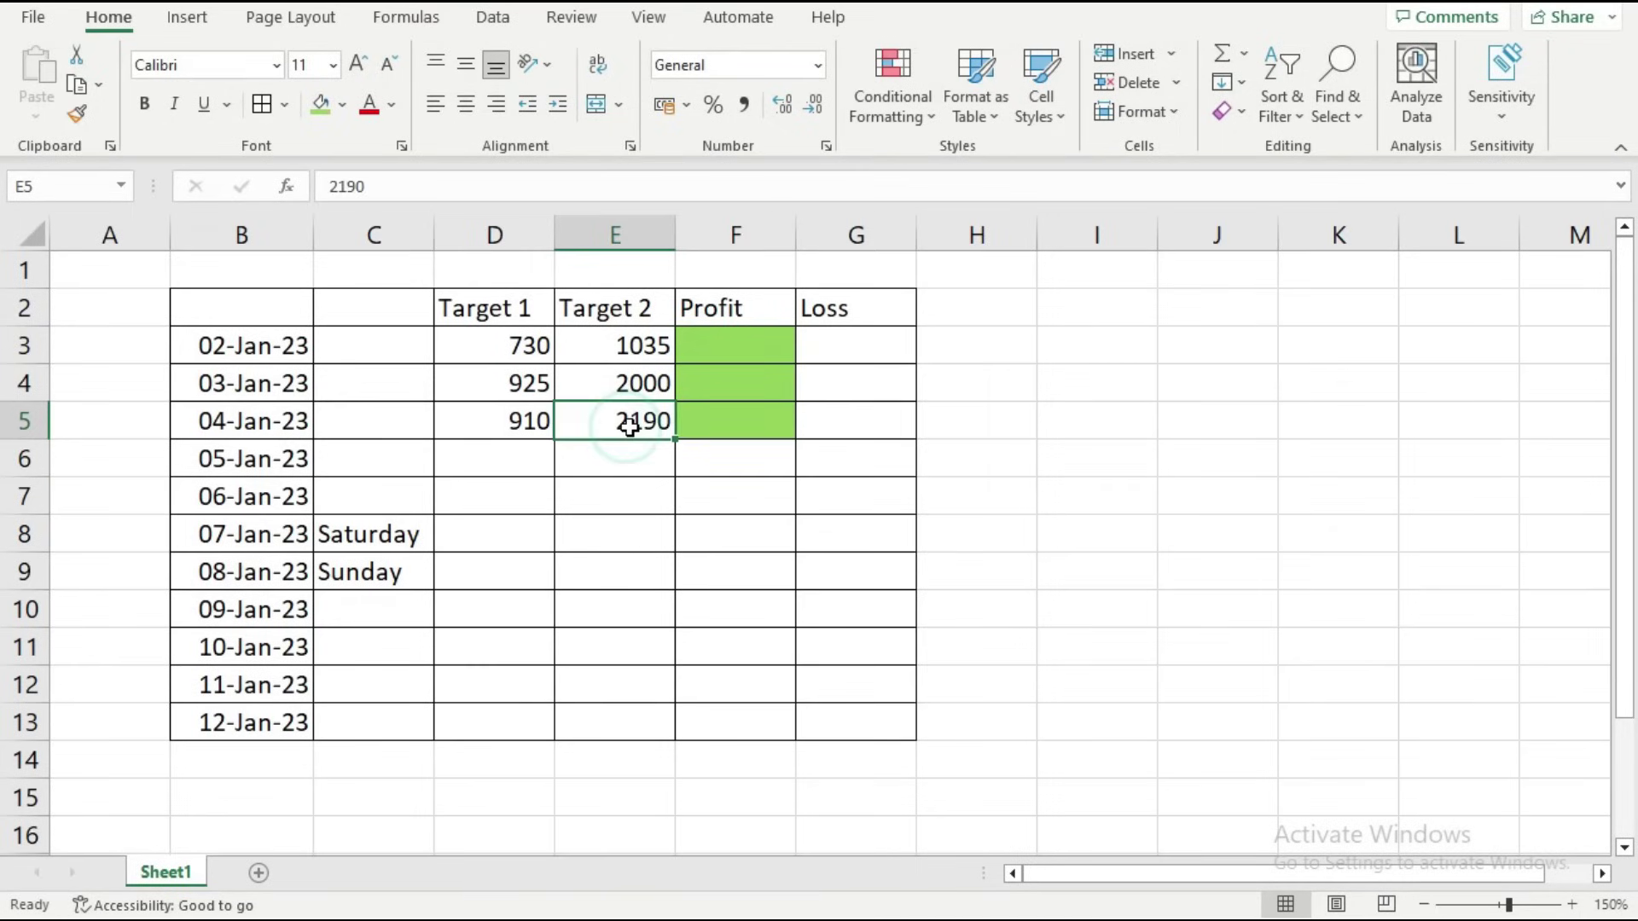
text(3030)
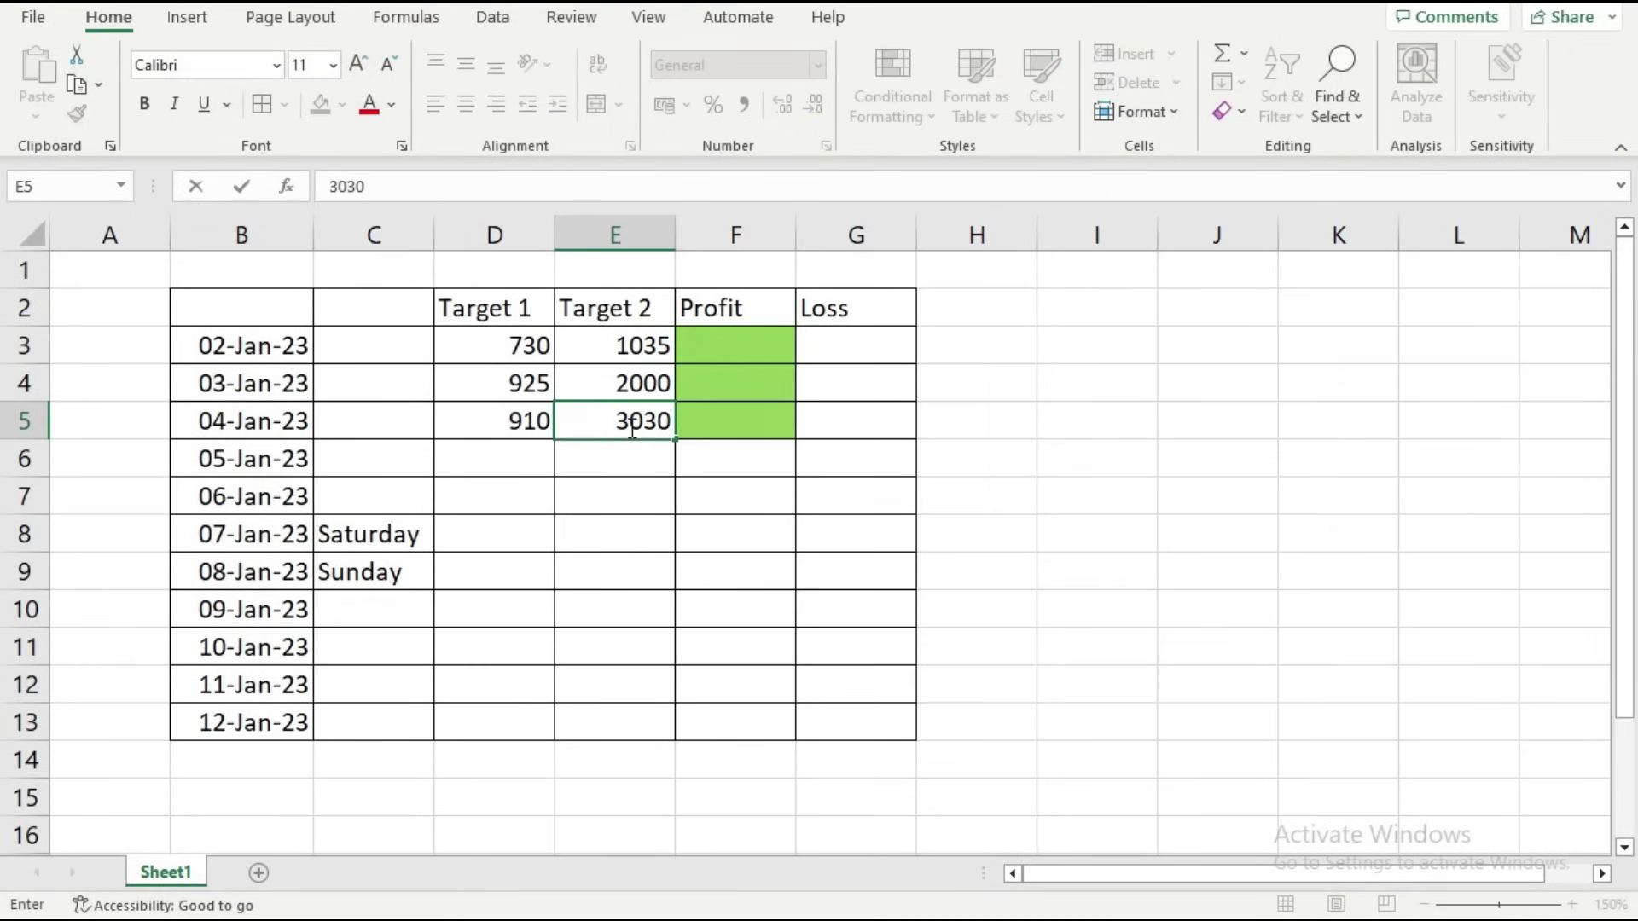
click(782, 615)
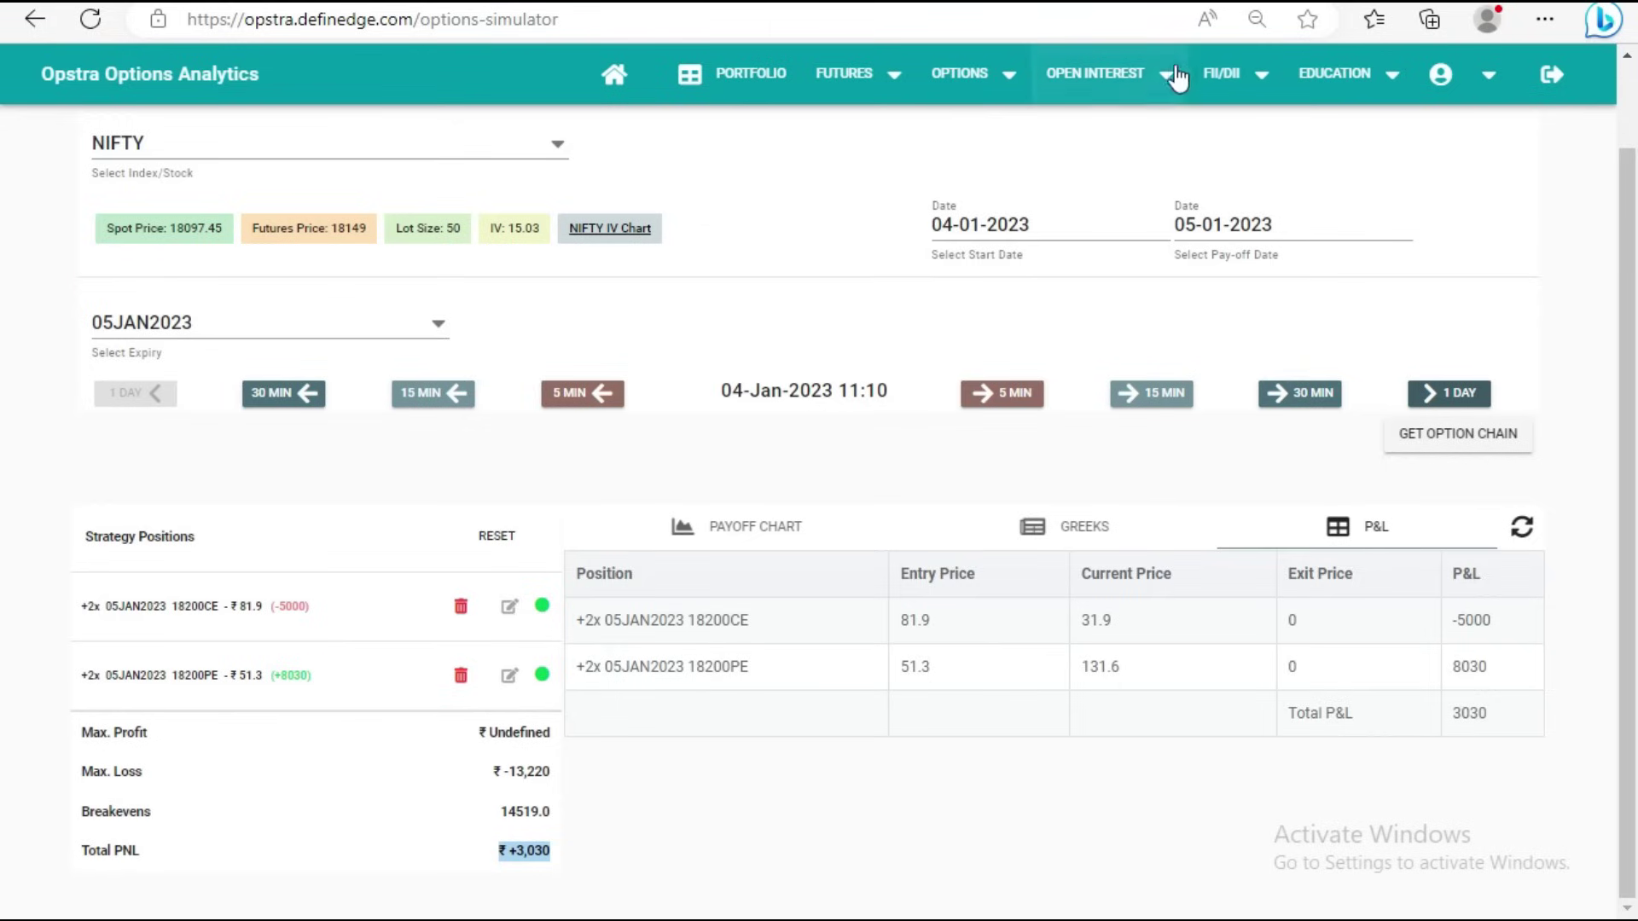
Switch to the Opstra simulator, set the start date to 05-01-2023 and reset the strategy positions
click(969, 243)
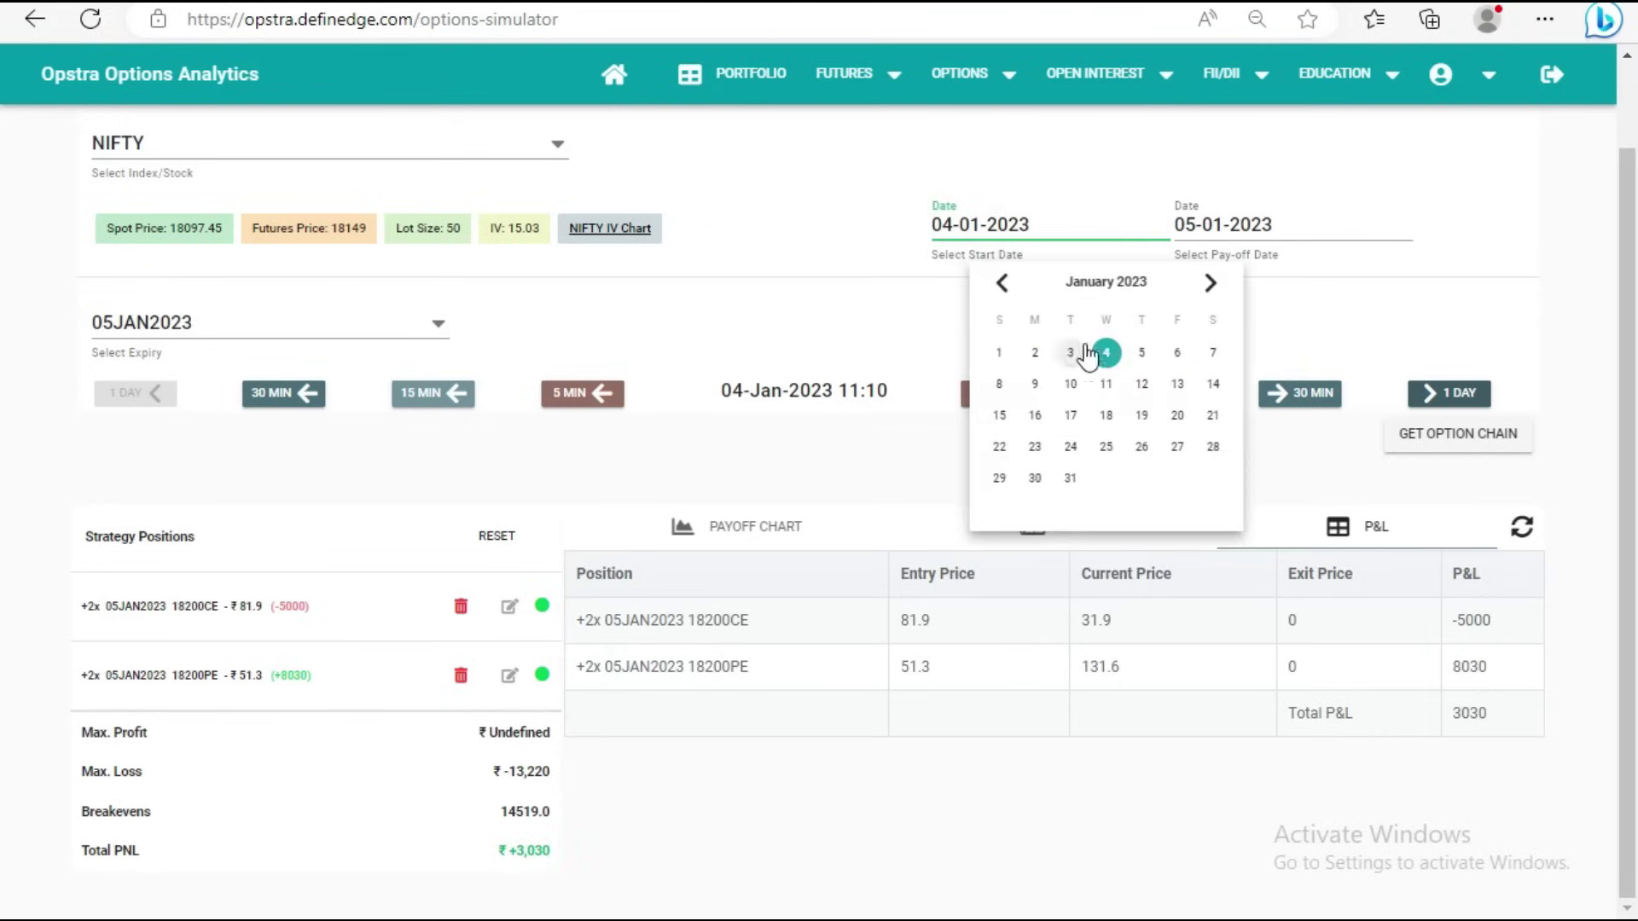
click(1134, 350)
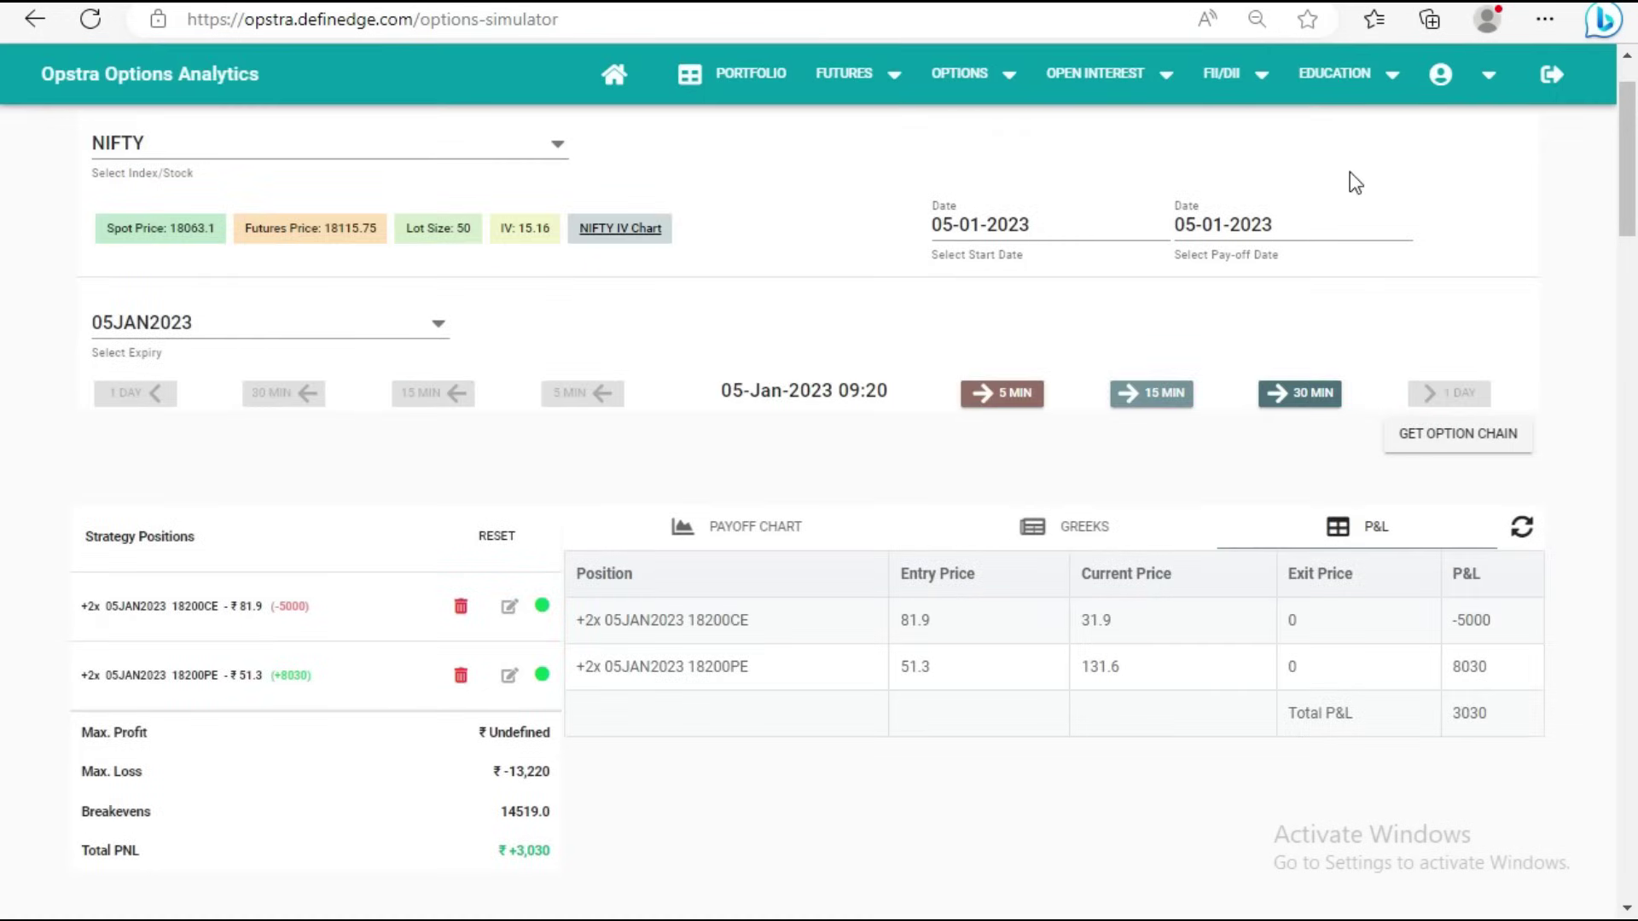
click(499, 554)
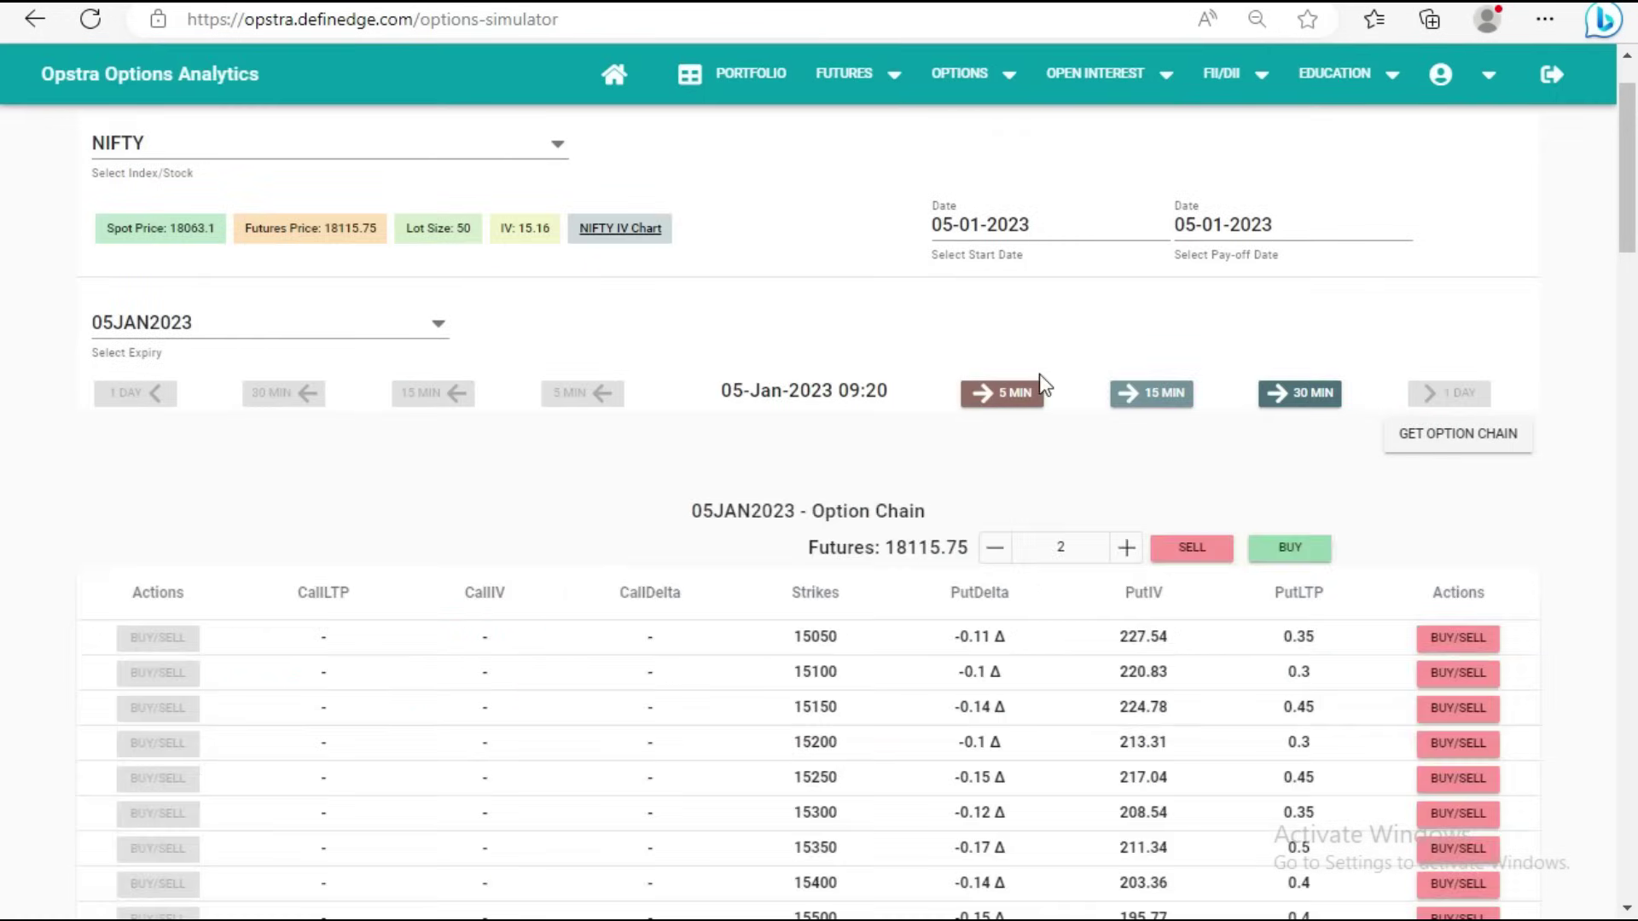
Advance the simulation to 05-Jan-2023 09:30 and load the option chain for that time
click(1004, 397)
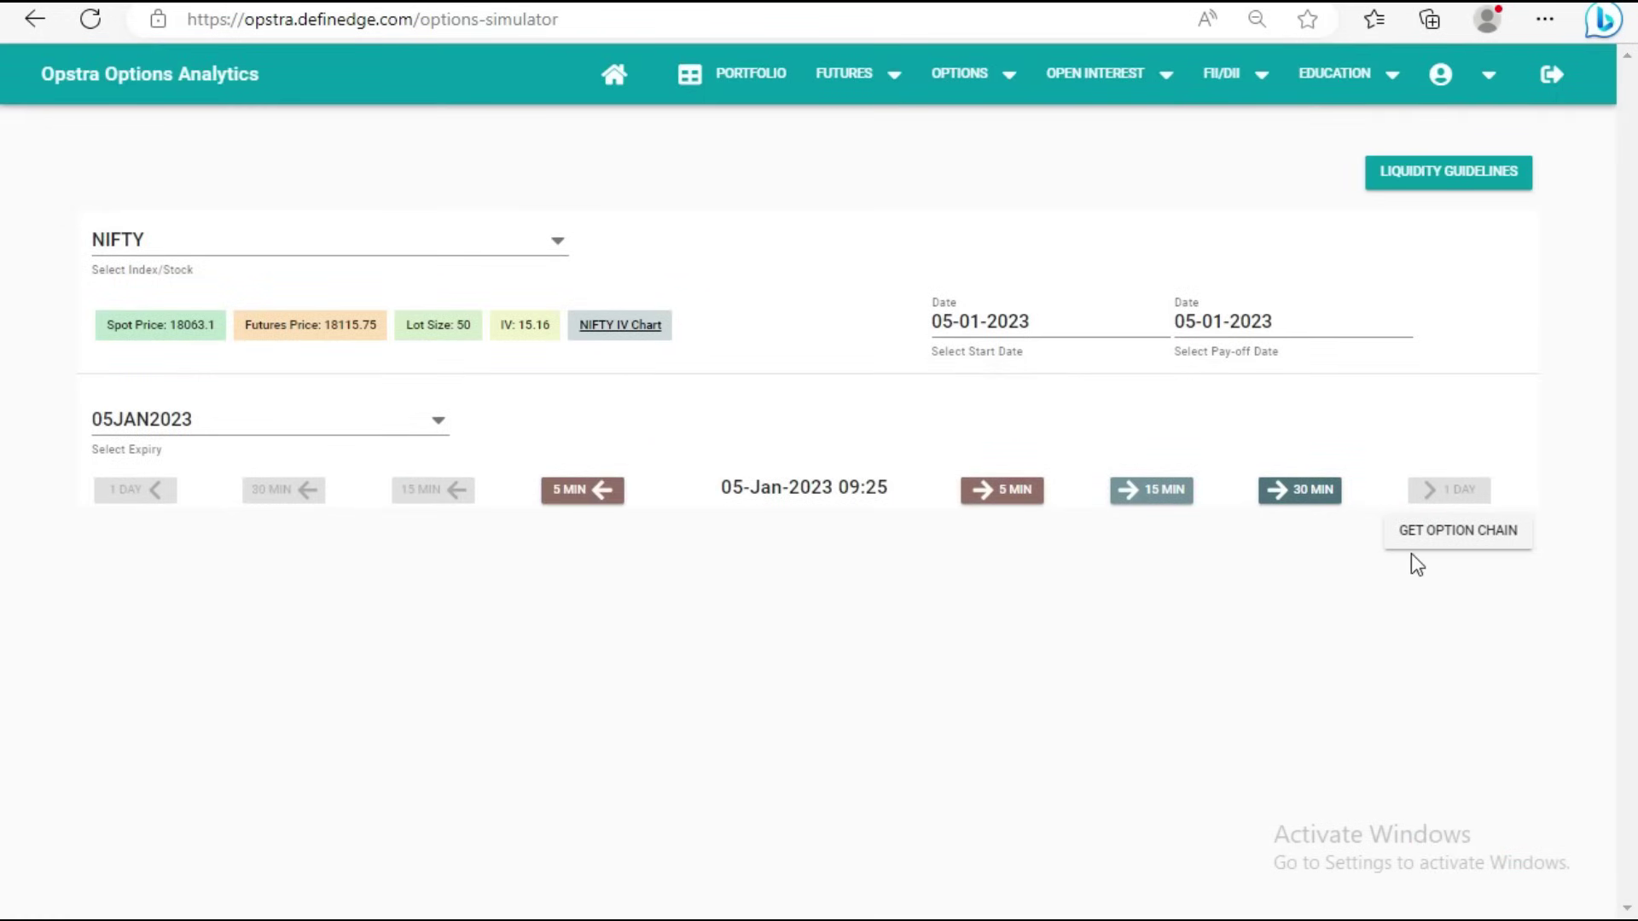
click(1449, 549)
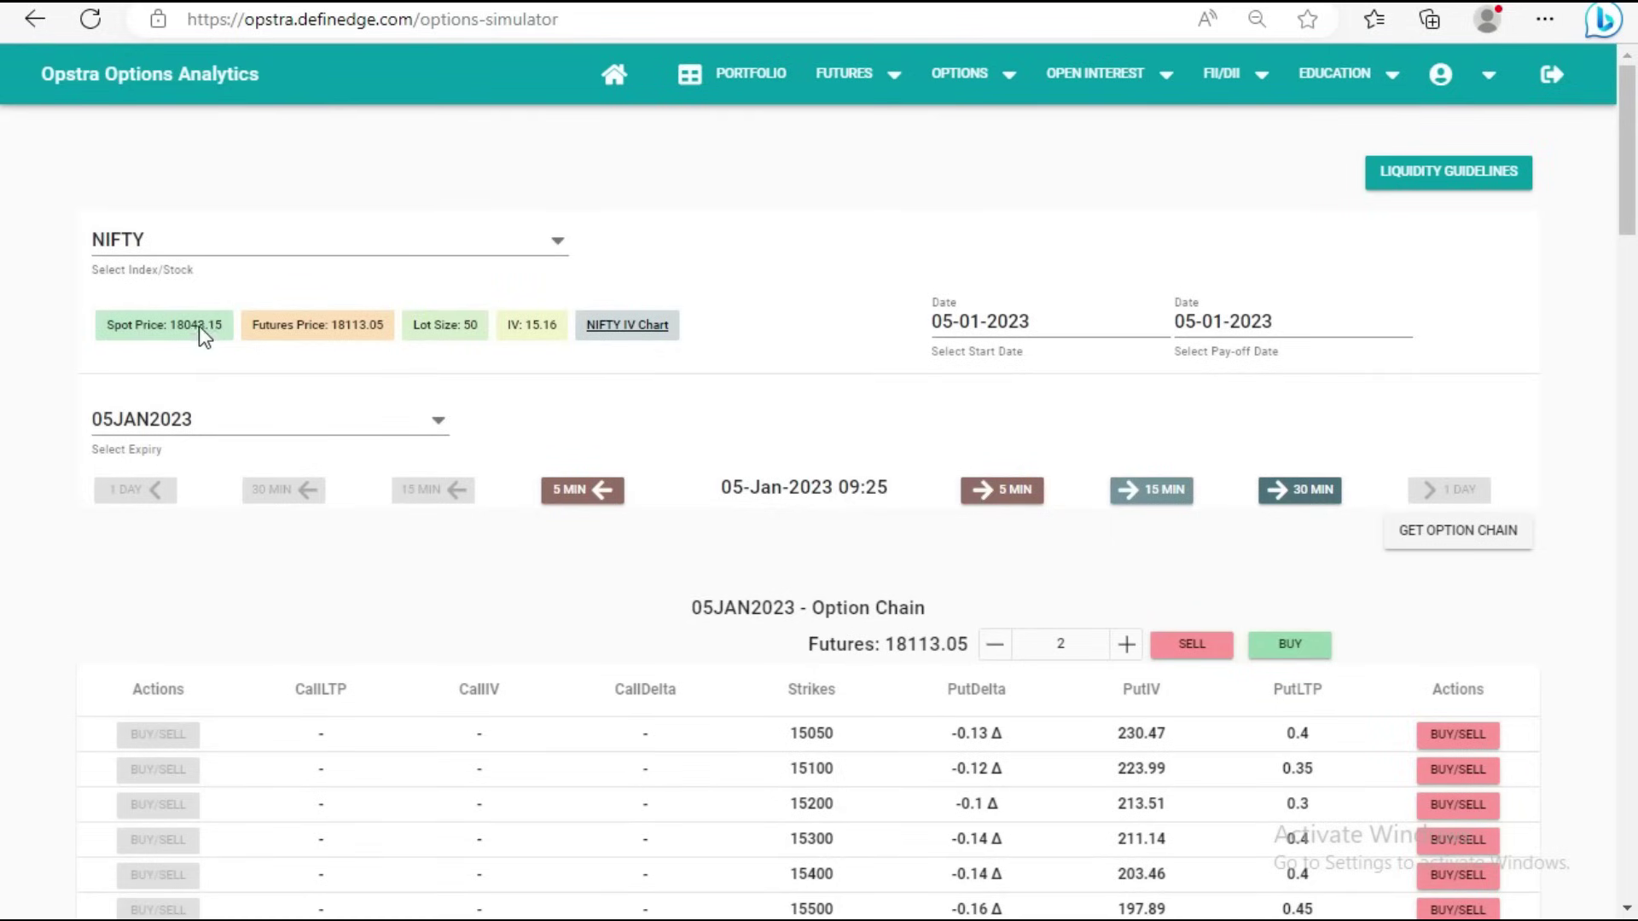
click(985, 499)
click(1458, 539)
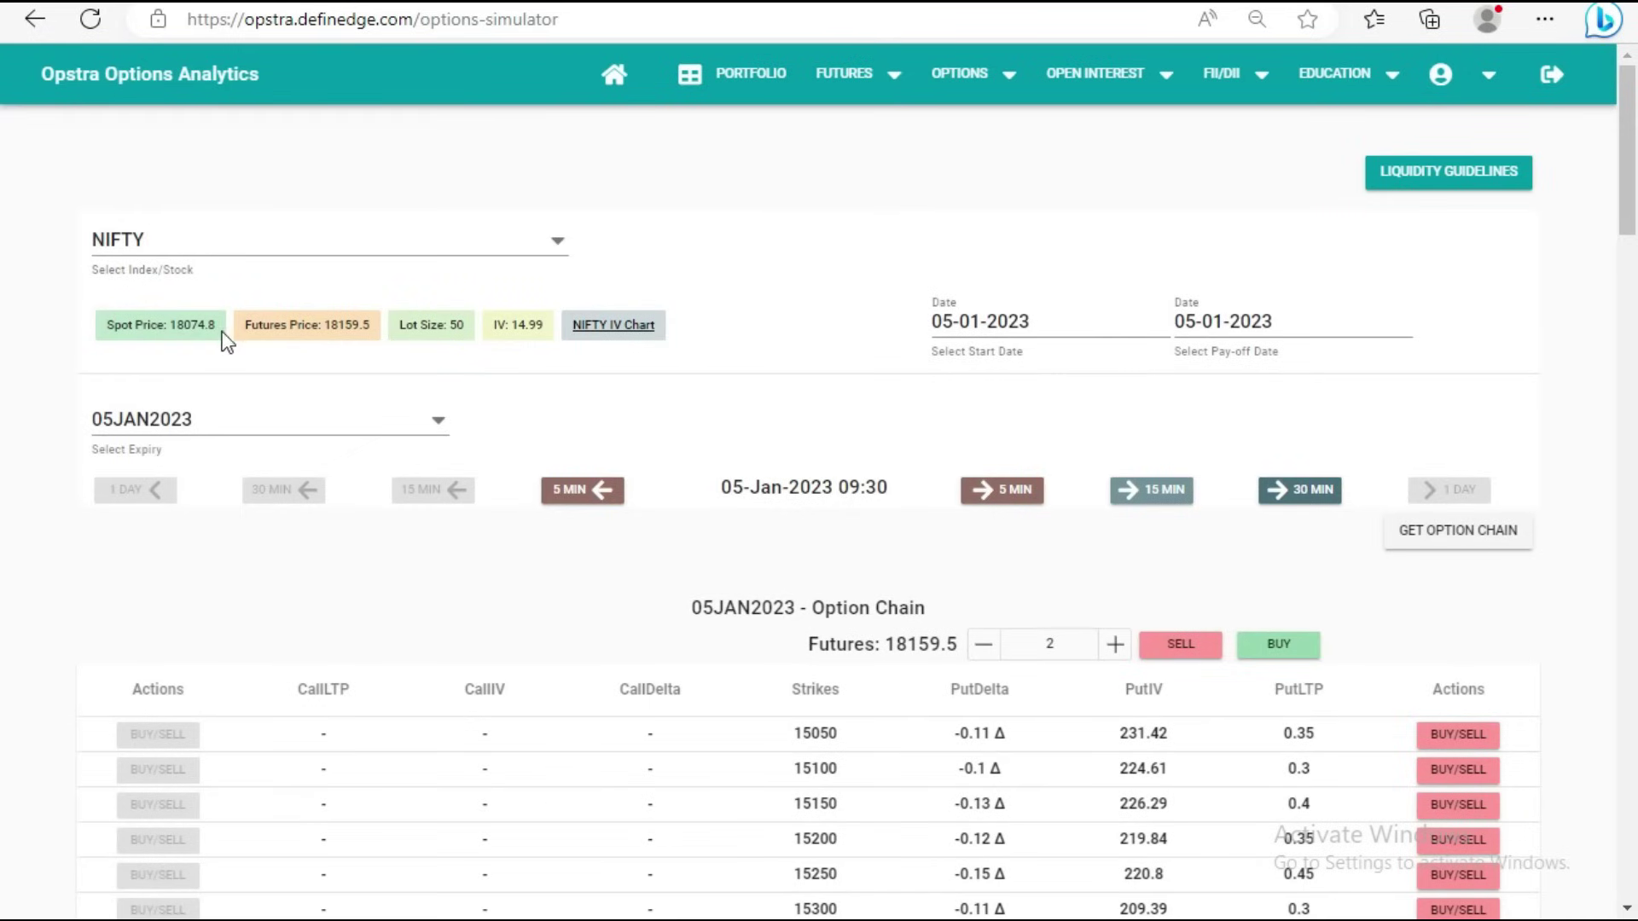
Add buy positions of 2 lots each in the 05JAN2023 18100 call and 18100 put
scroll(1049, 648, down, 15)
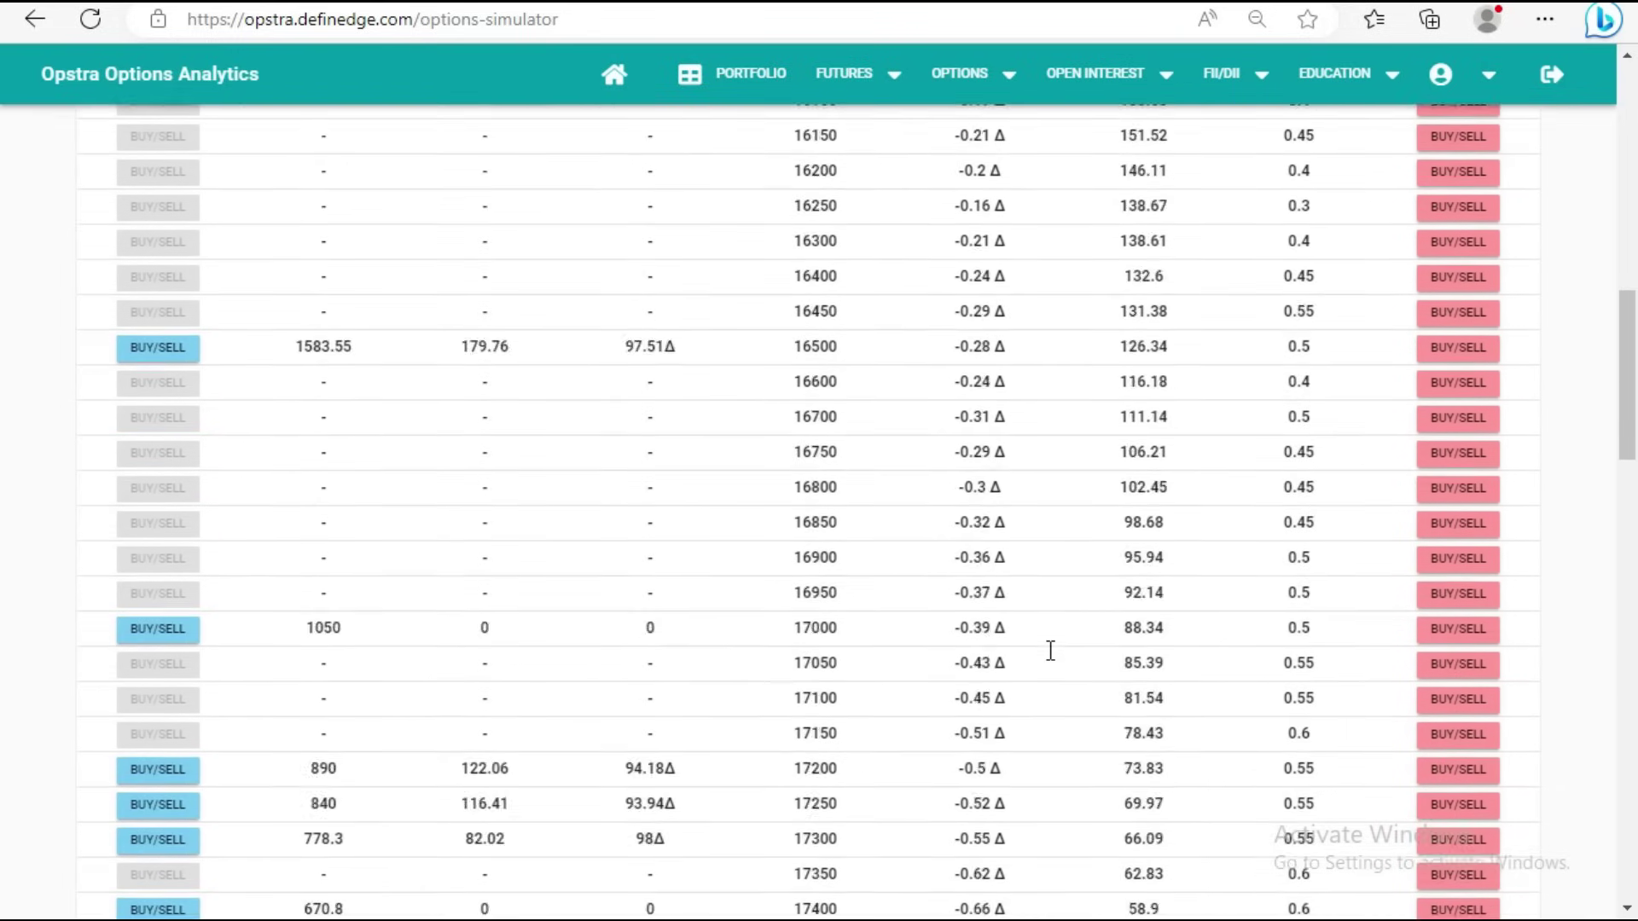
scroll(1050, 651, down, 9)
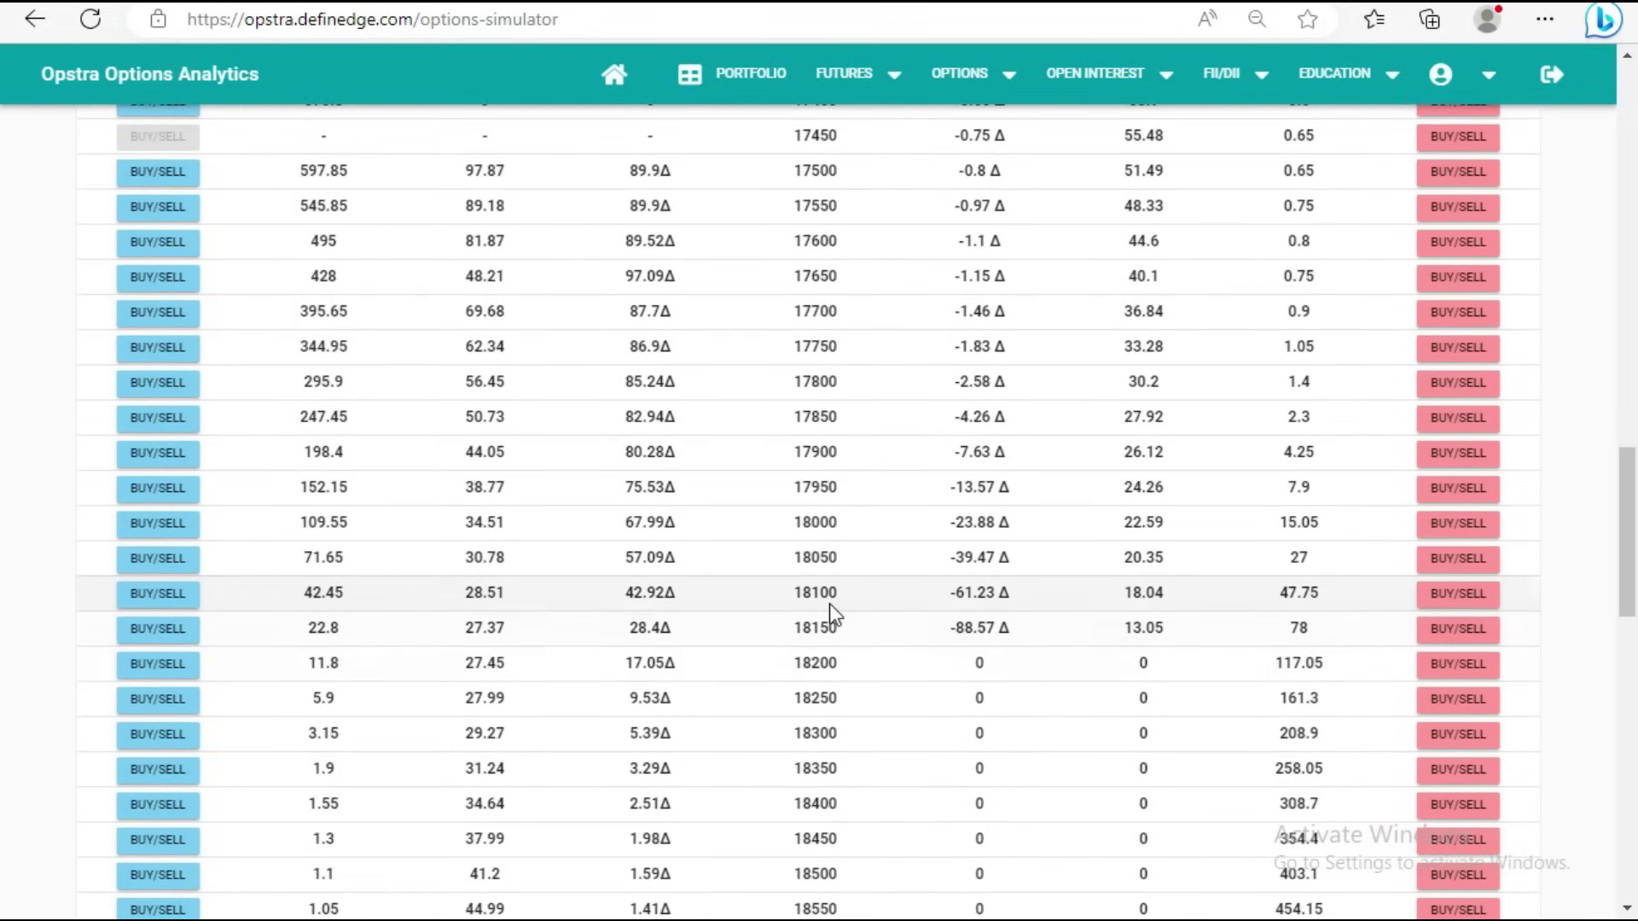
click(157, 593)
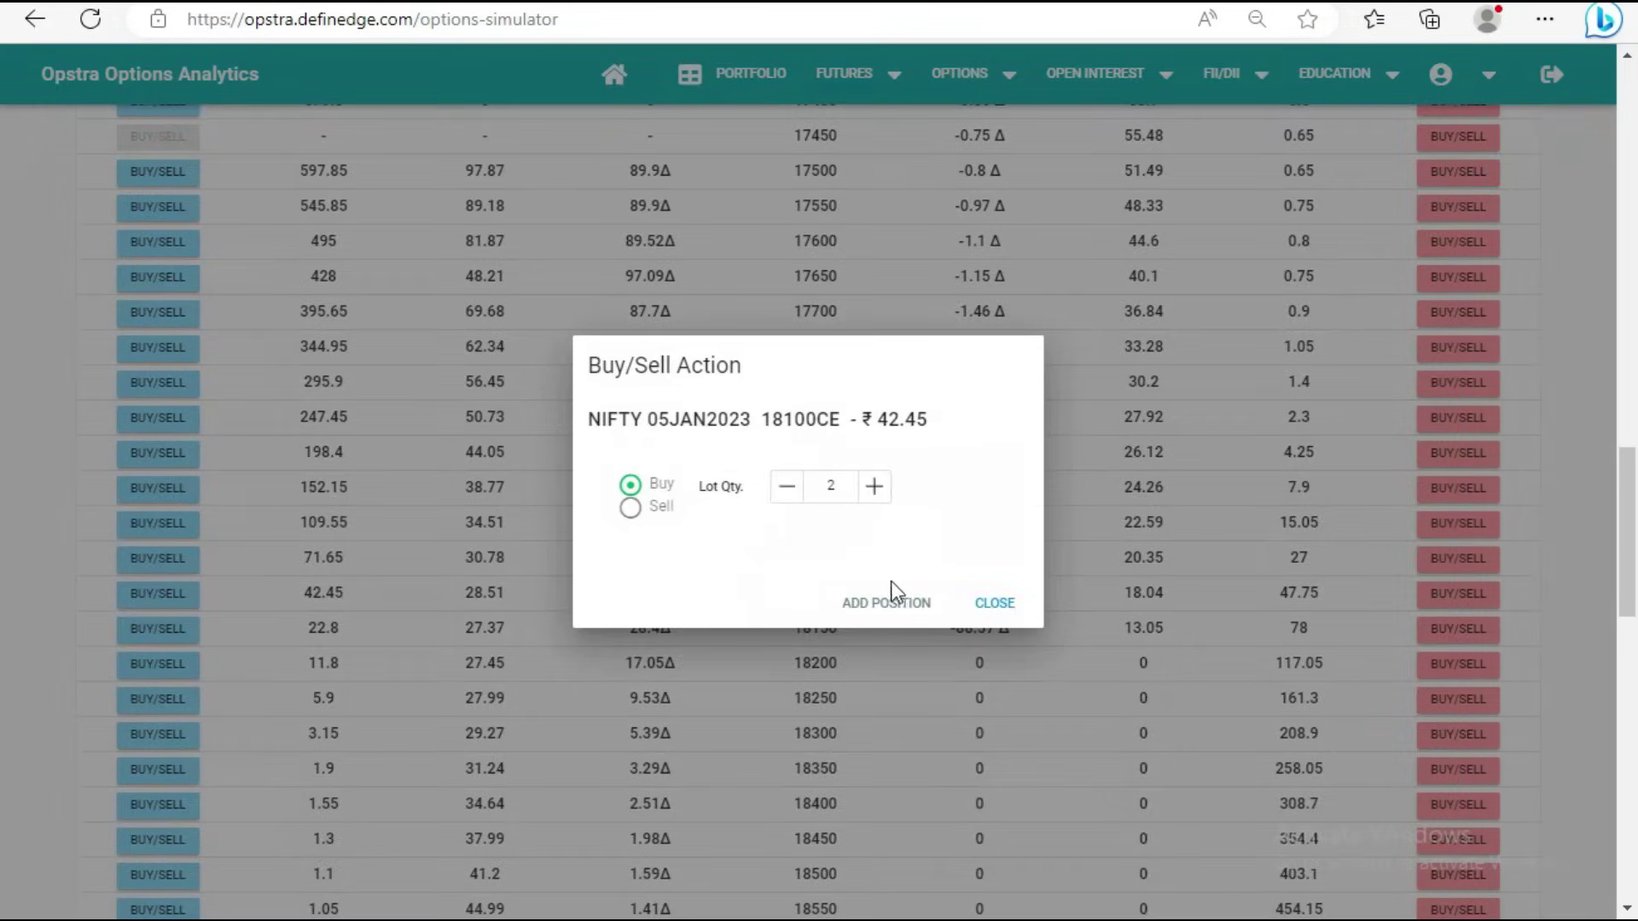
click(881, 602)
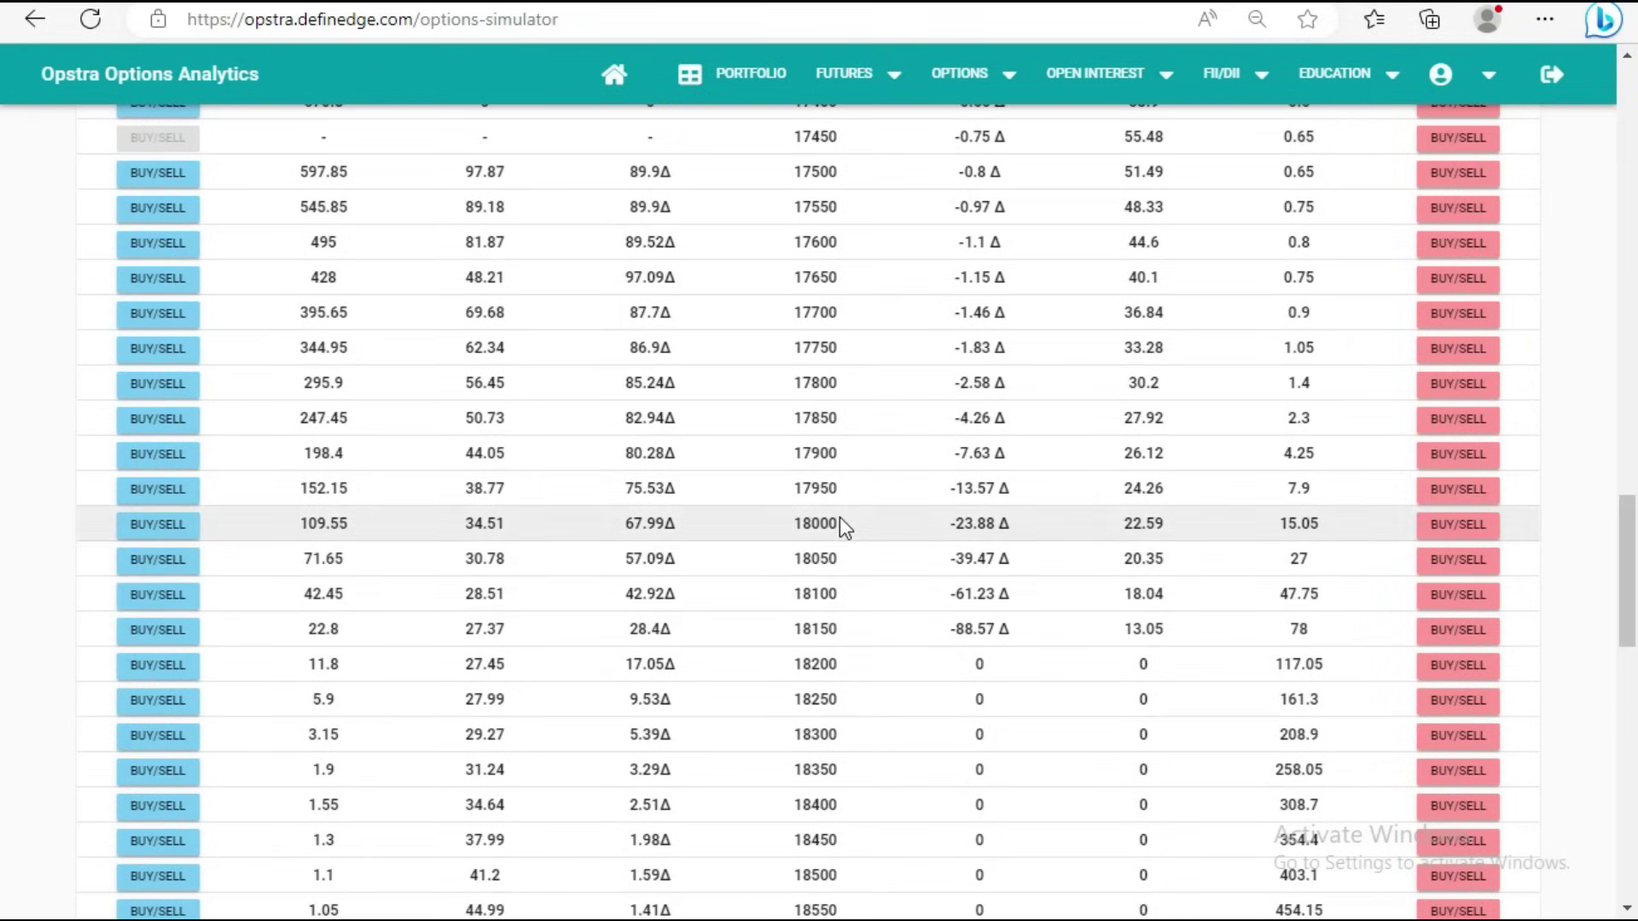
click(1466, 596)
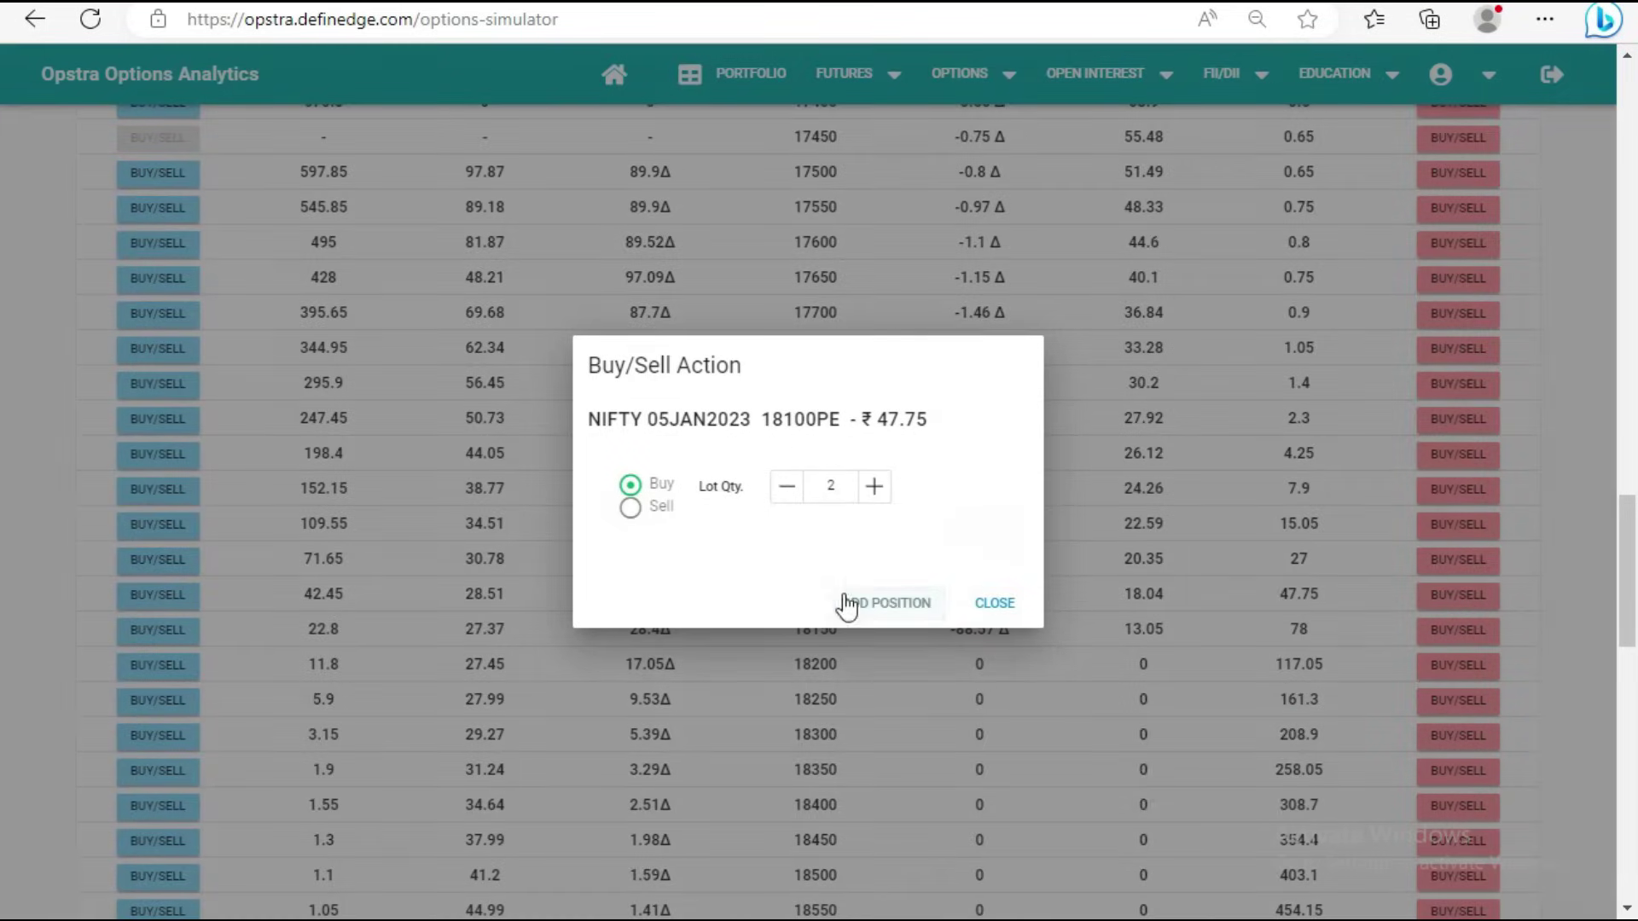
click(910, 611)
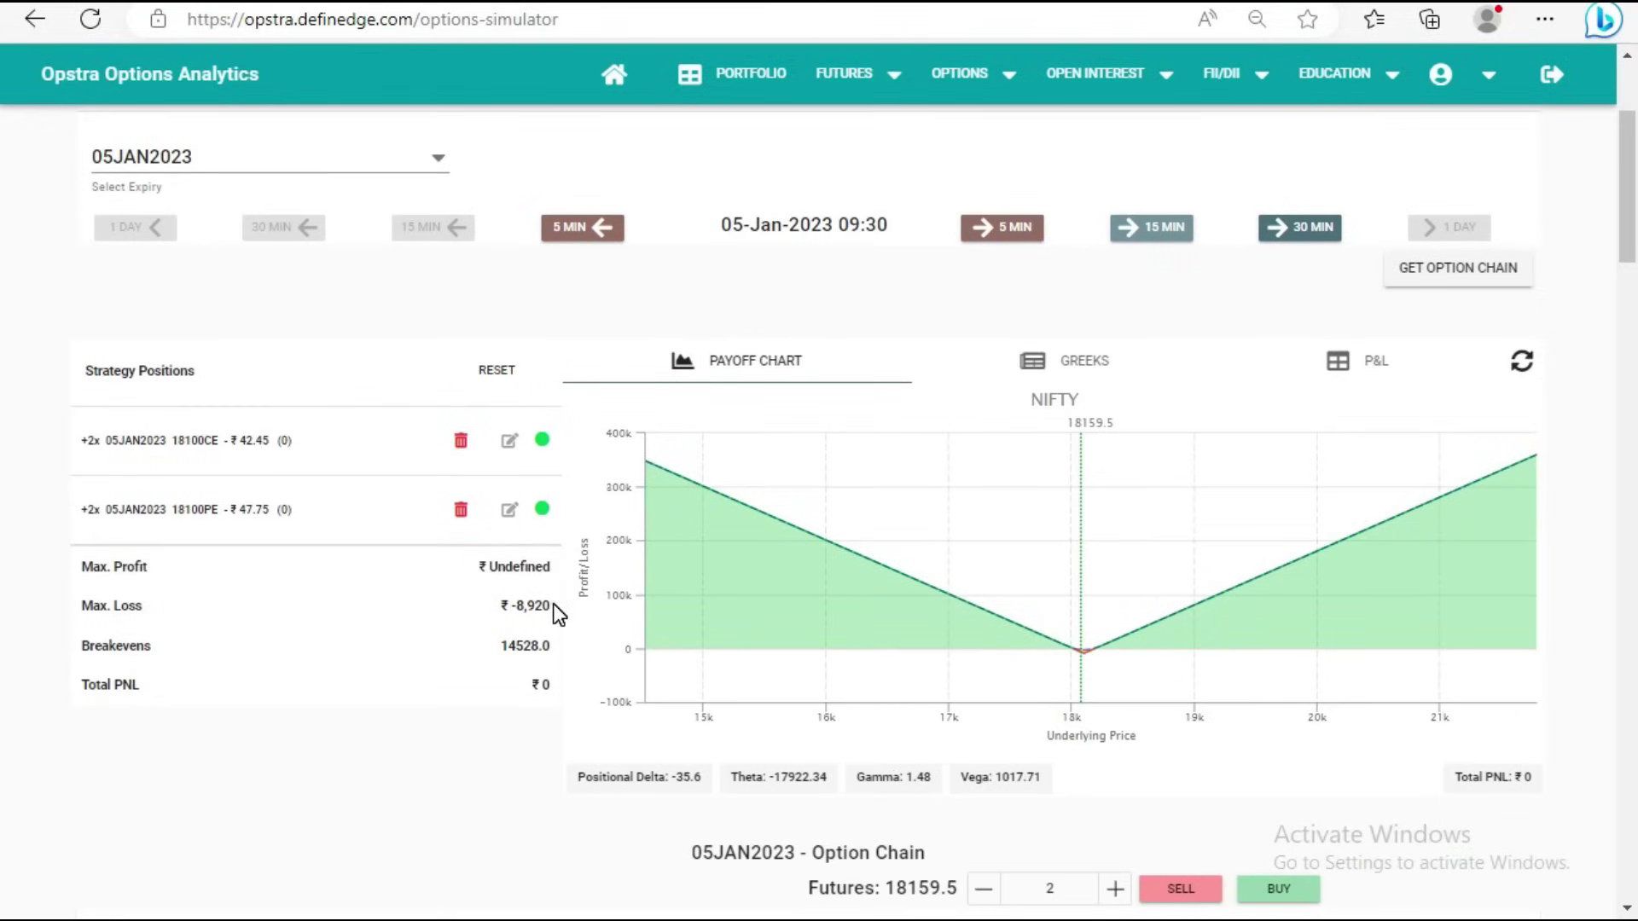
Check the straddle's maximum loss, then advance the simulation to 05-Jan-2023 09:35 and check the total profit and loss
drag(552, 604, 499, 619)
scroll(838, 621, up, 2)
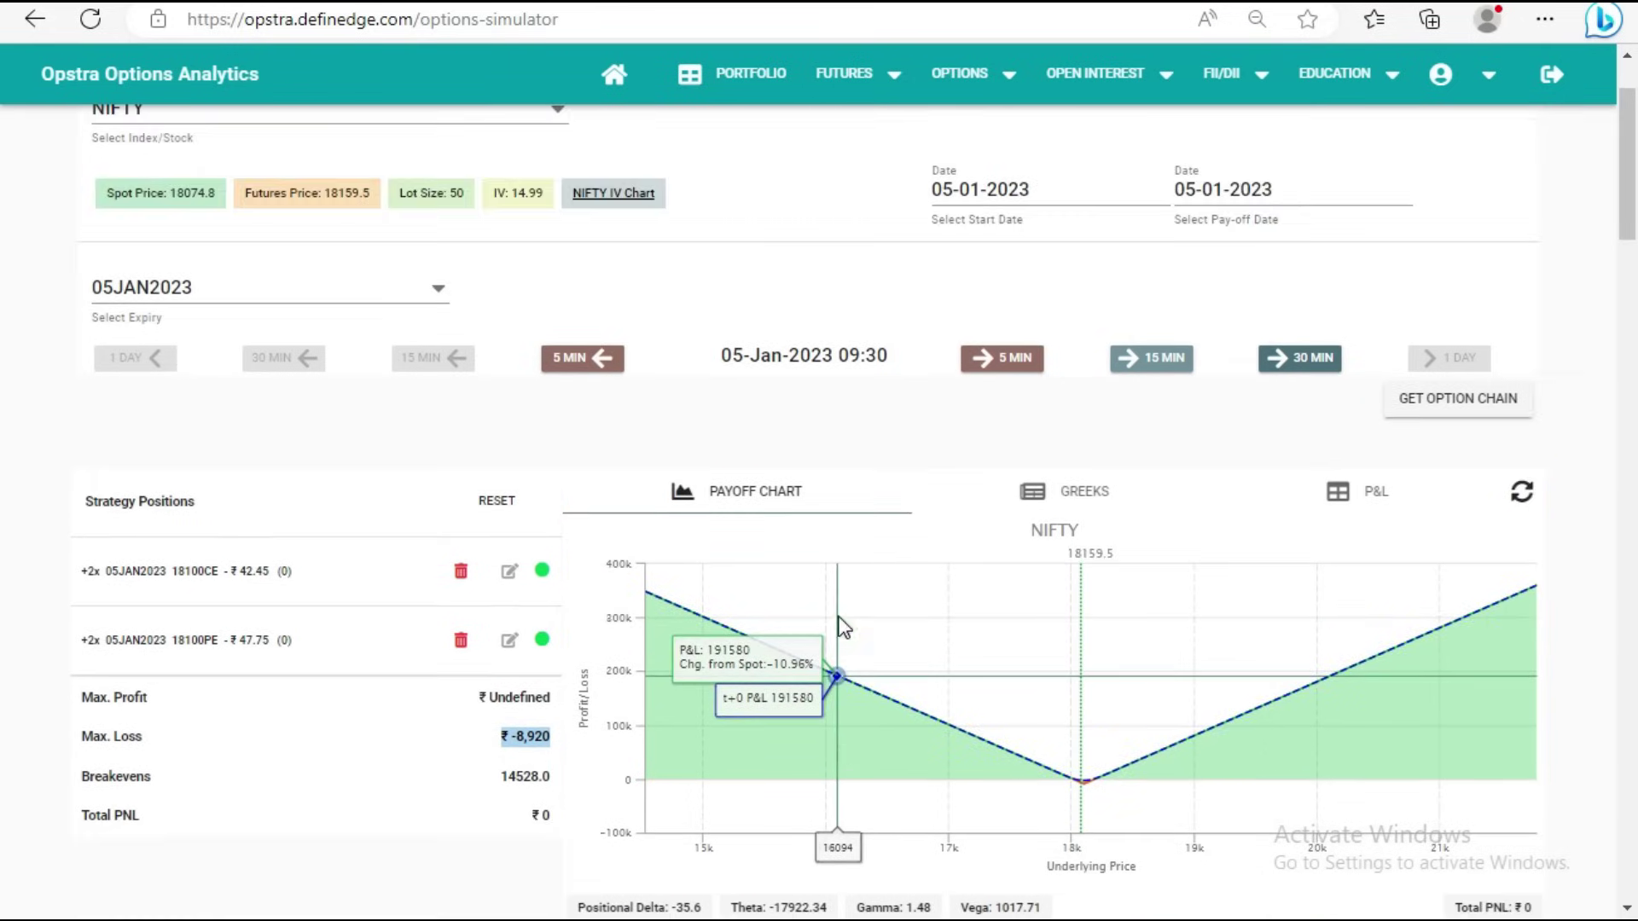
click(1010, 358)
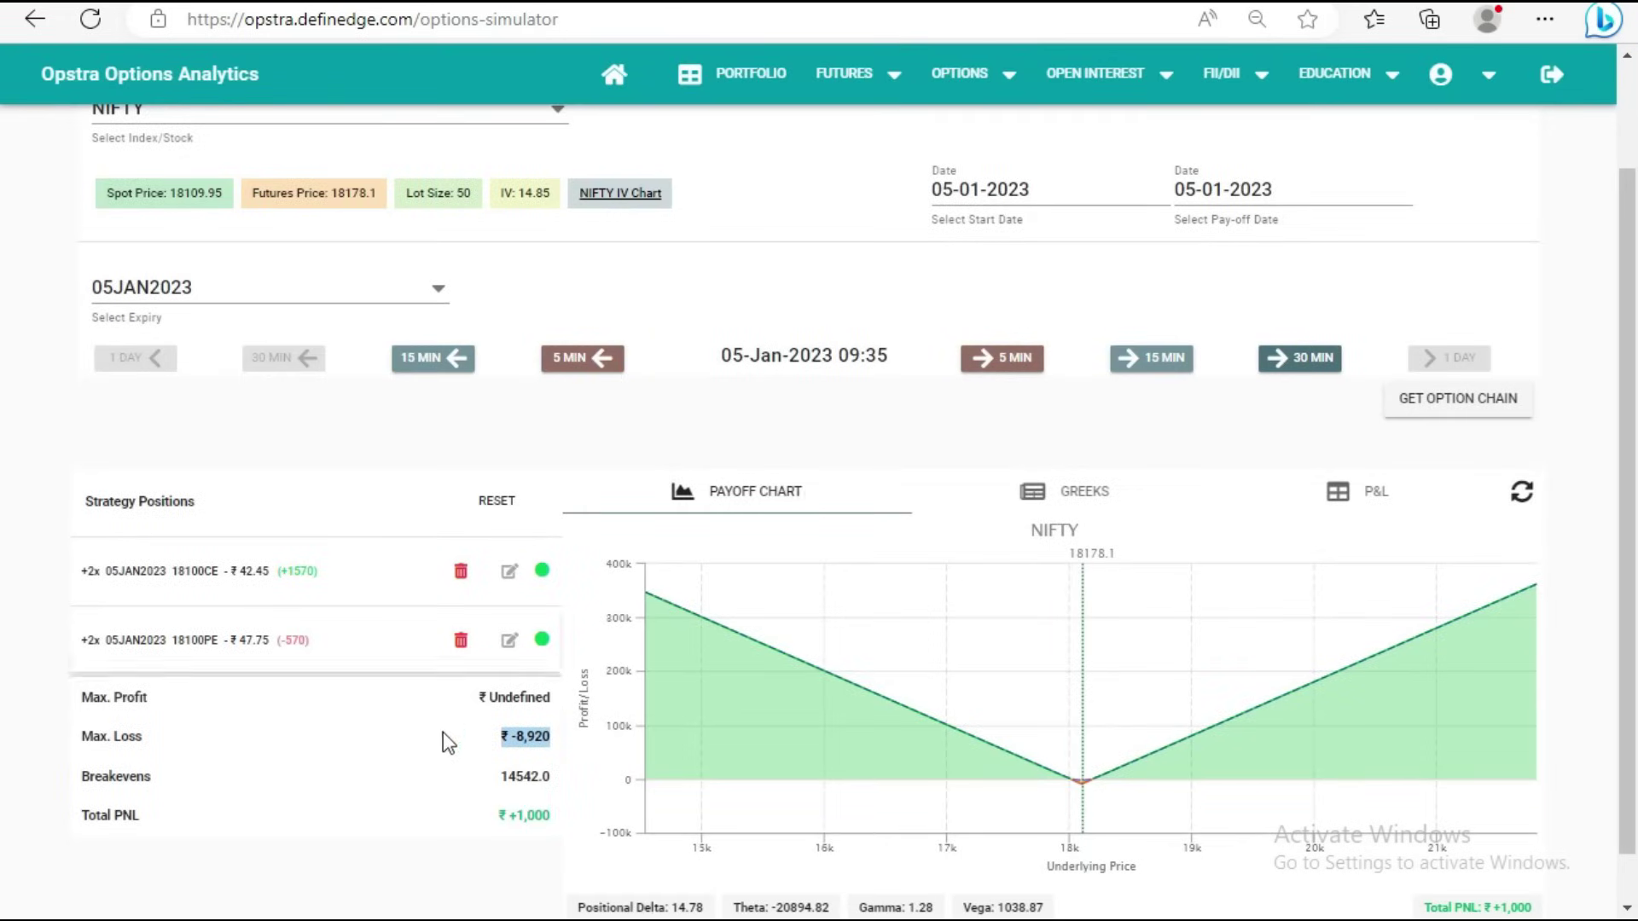
drag(552, 822, 497, 821)
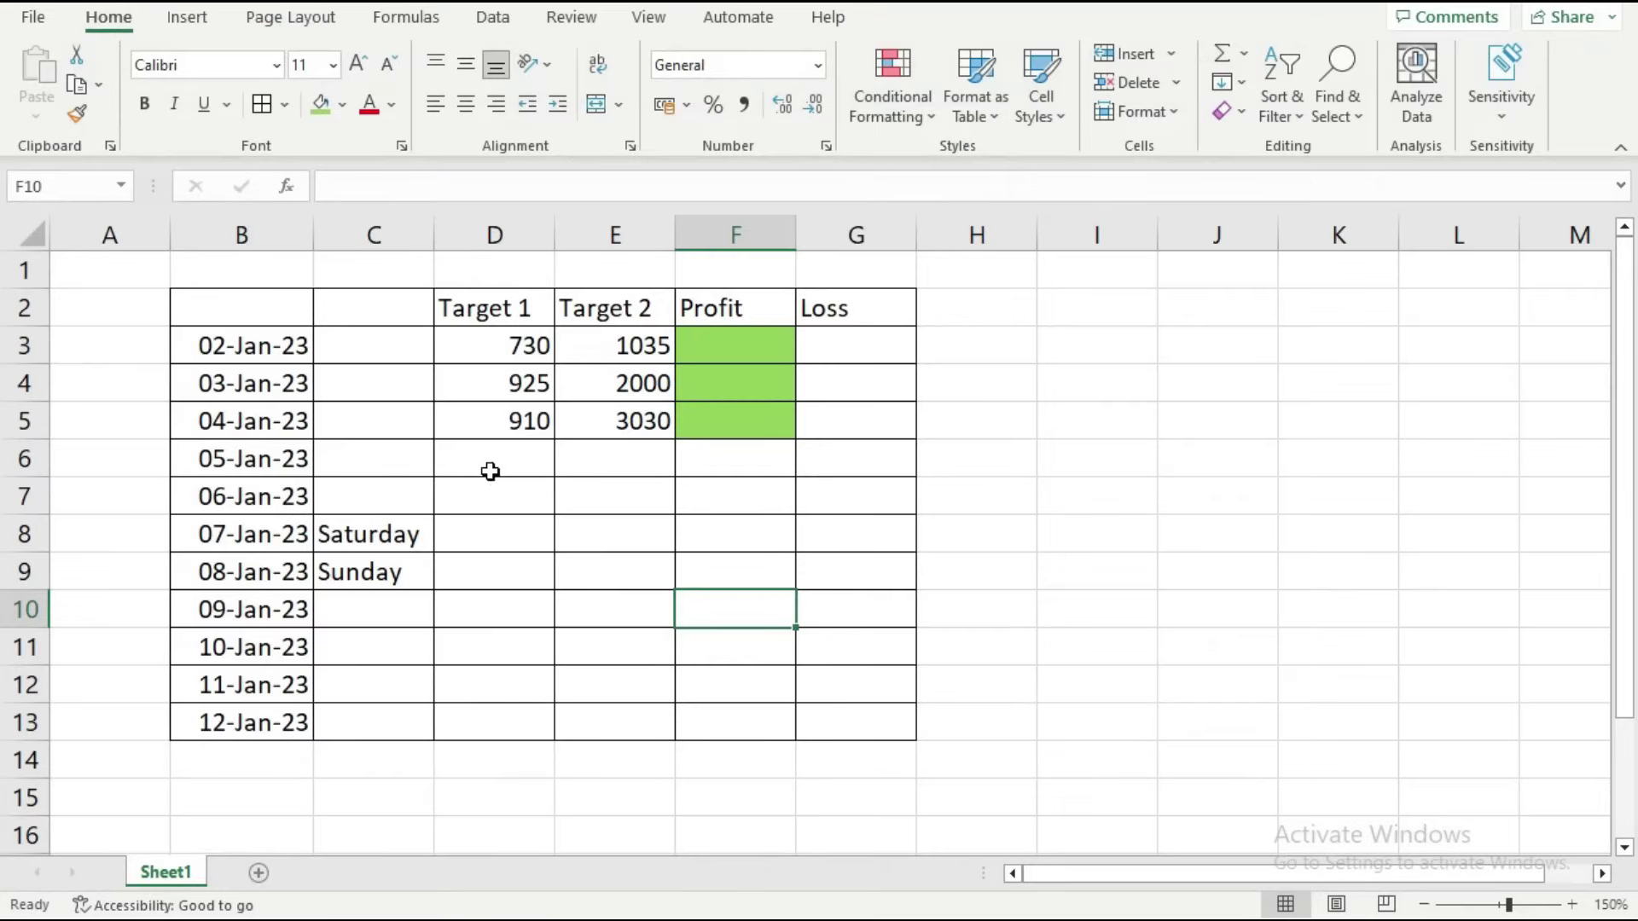
Switch to the Excel sheet and enter 1000 as Target 1 for 05-Jan-23
click(532, 453)
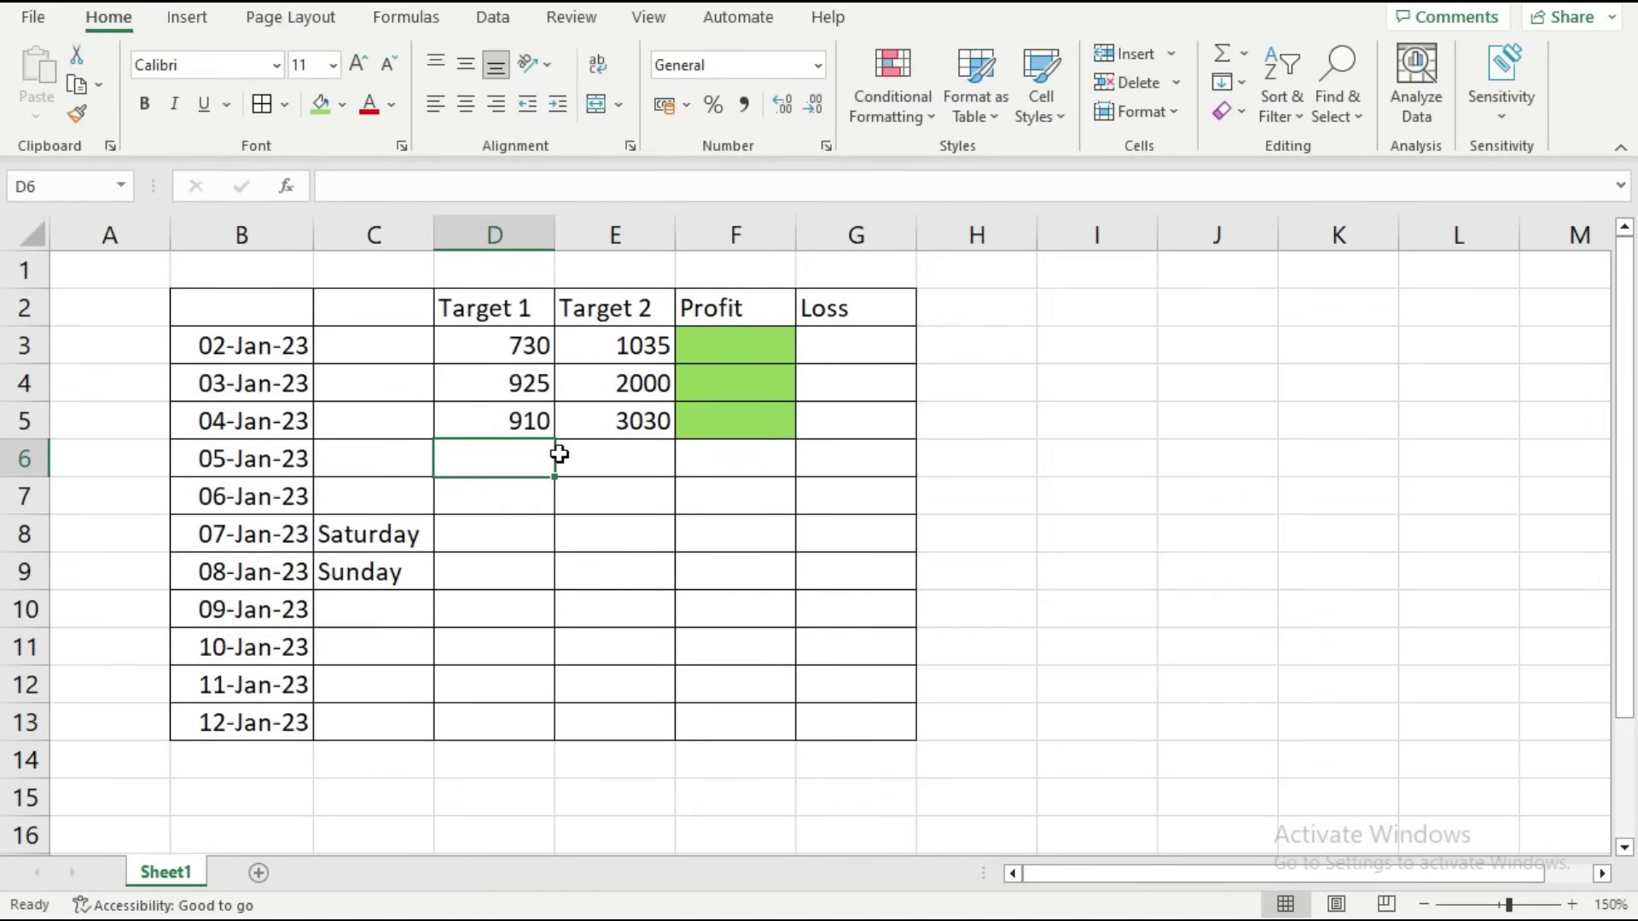
text(1000)
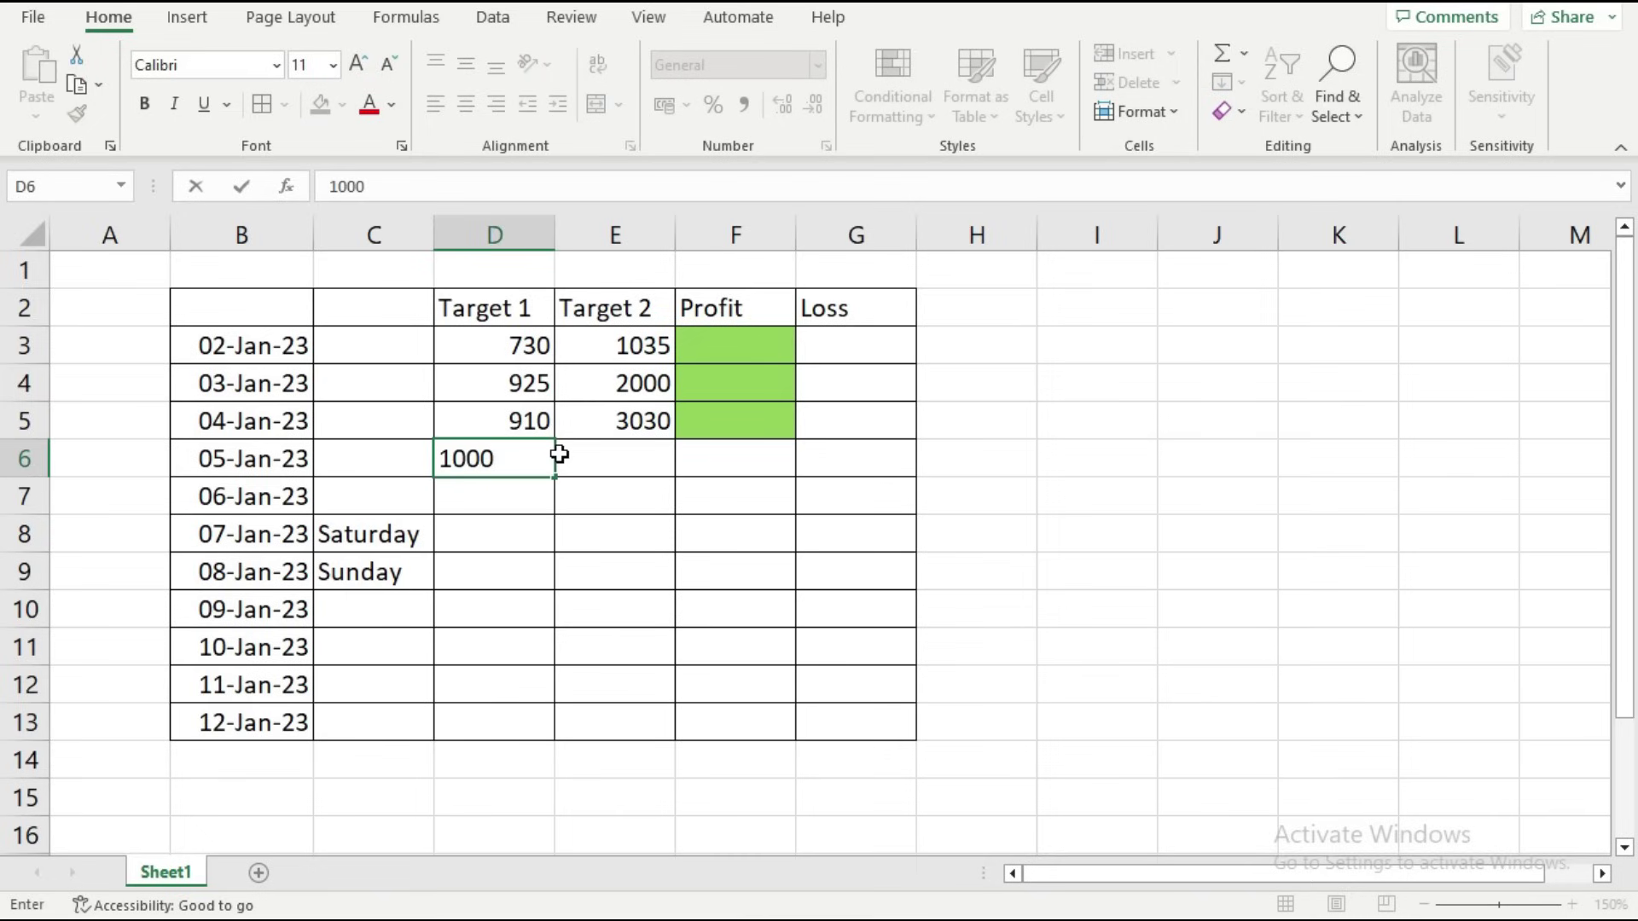
click(597, 493)
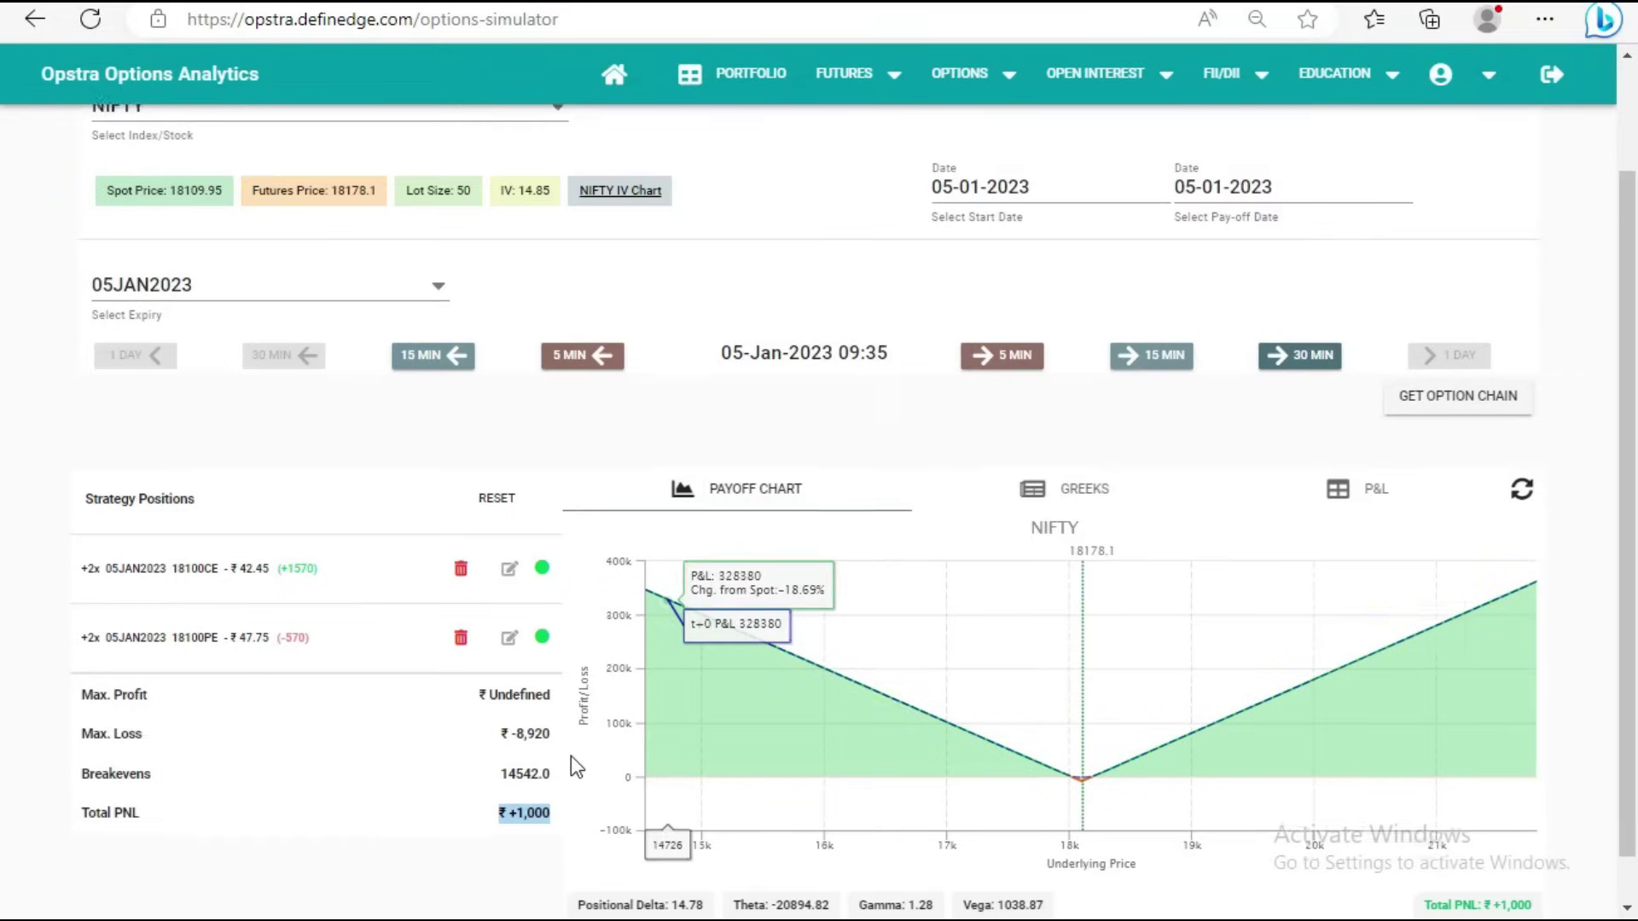
Advance the simulation in 5-minute increments to 05-Jan-2023 09:45 and check the straddle's total profit and loss
scroll(424, 794, down, 1)
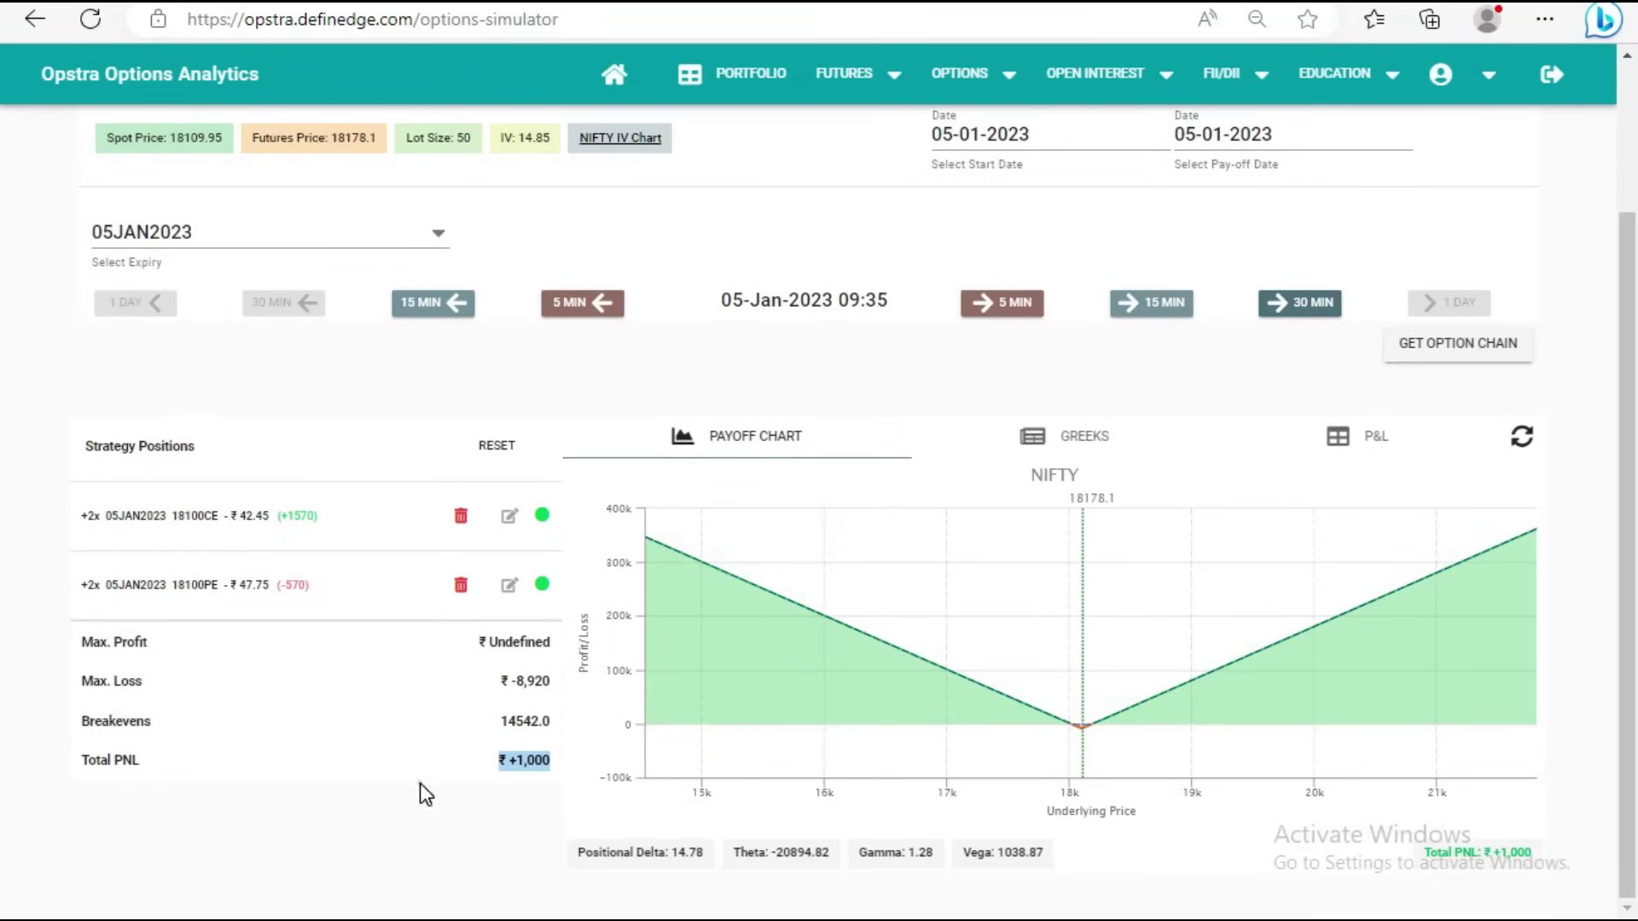
click(420, 785)
click(1016, 314)
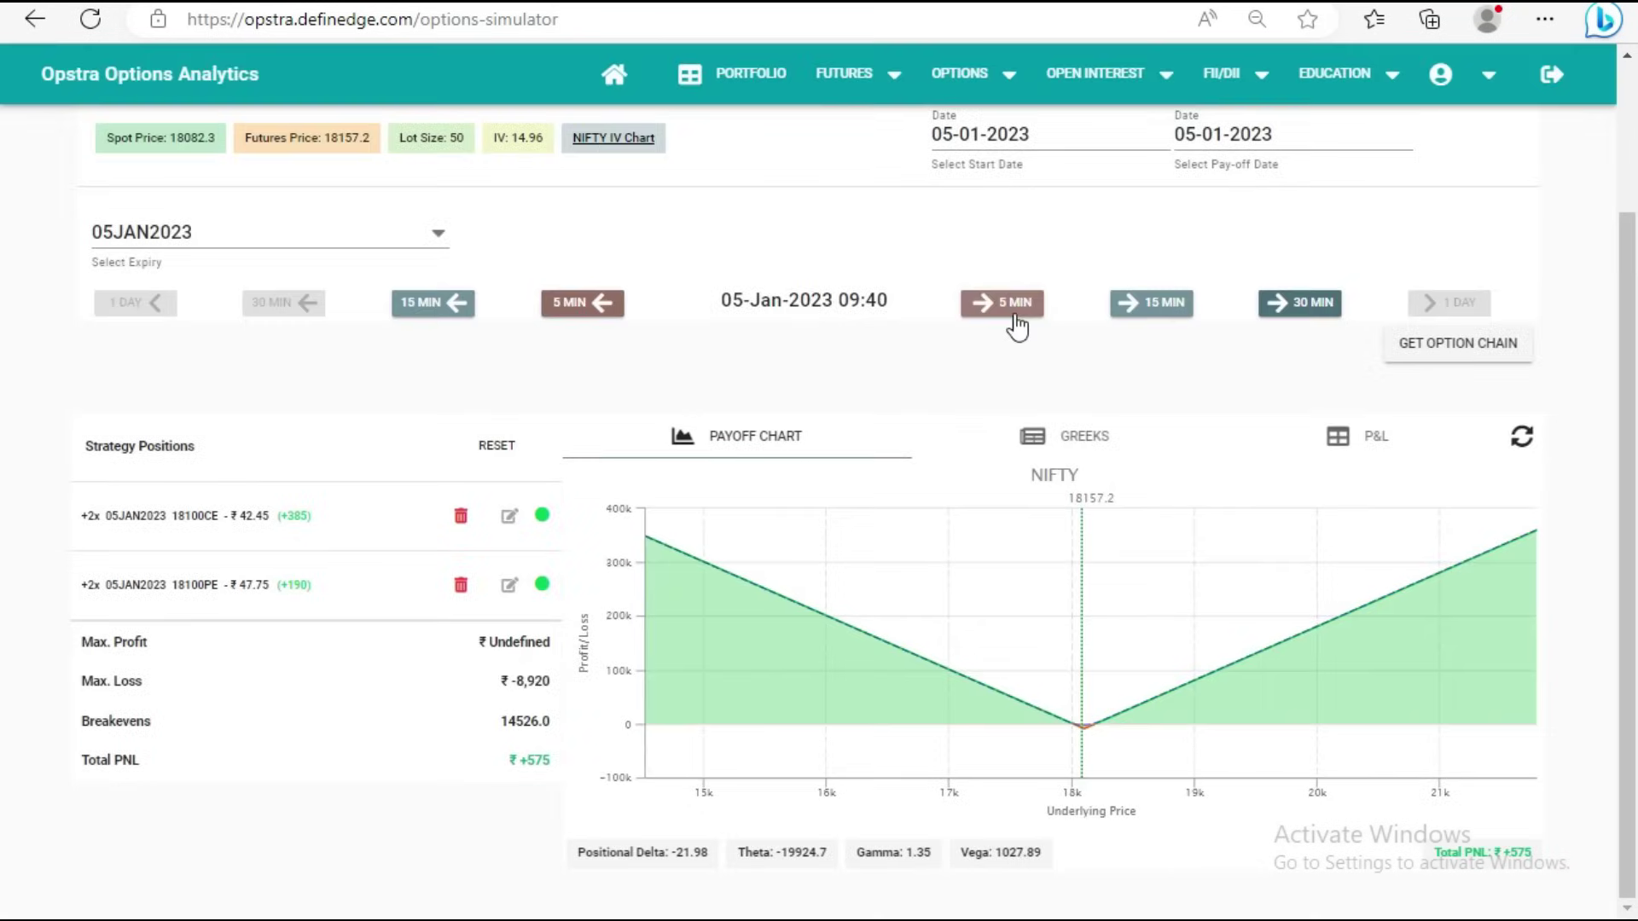
click(1018, 305)
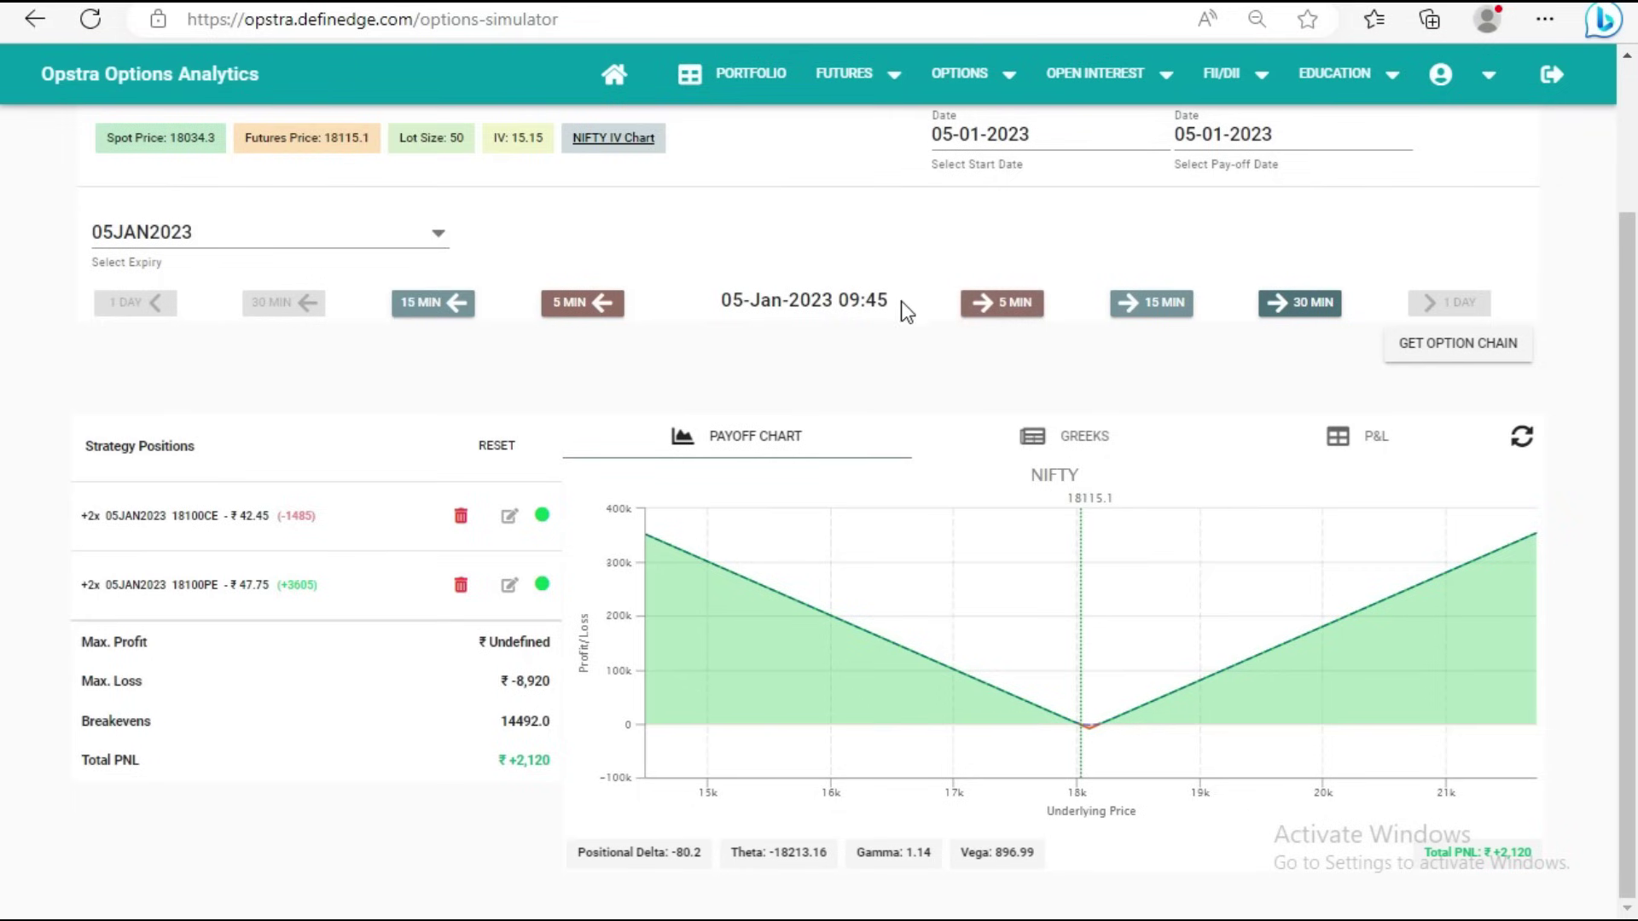
drag(866, 300, 801, 300)
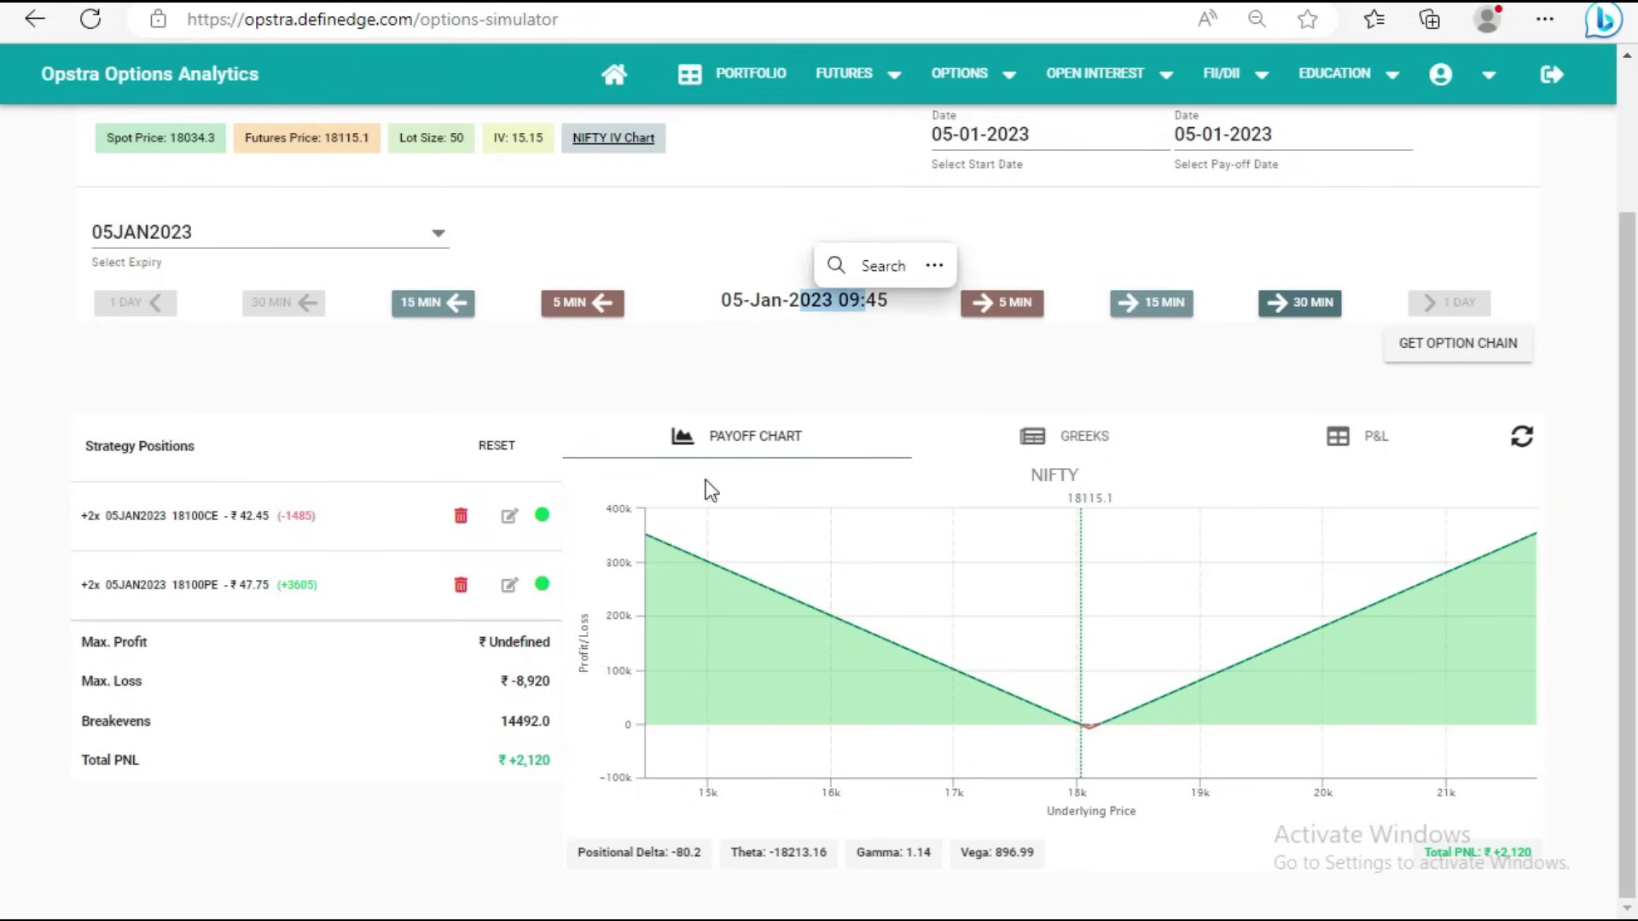
click(552, 766)
drag(552, 766, 488, 764)
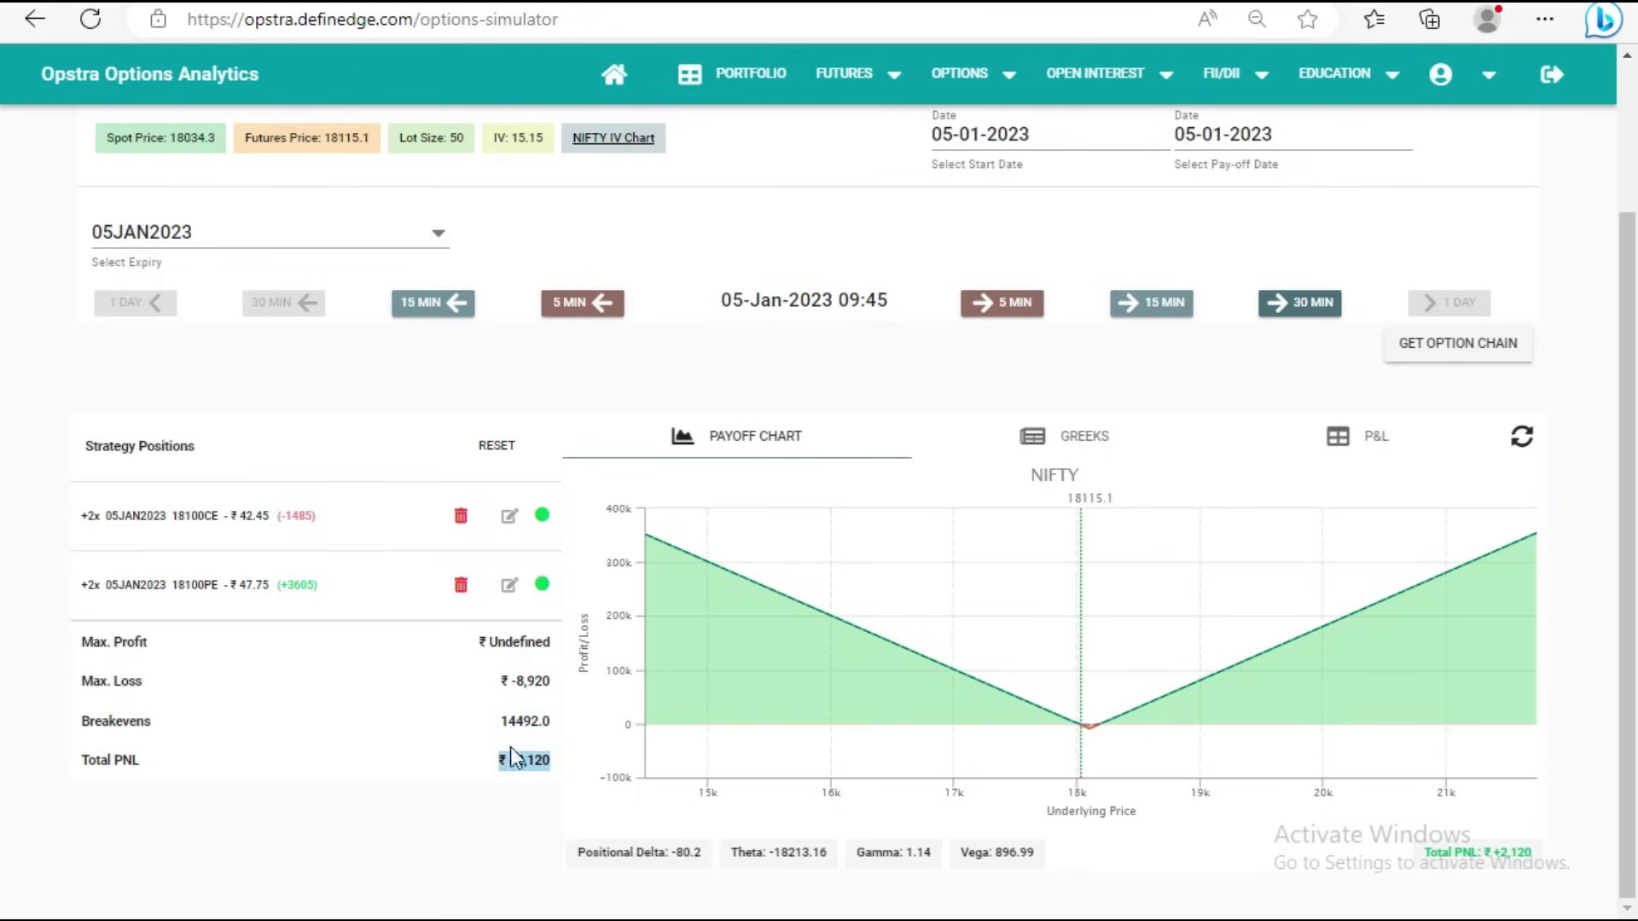
Switch to the Excel sheet and enter 2120 as Target 2 for 05-Jan-23
key(alt+Tab)
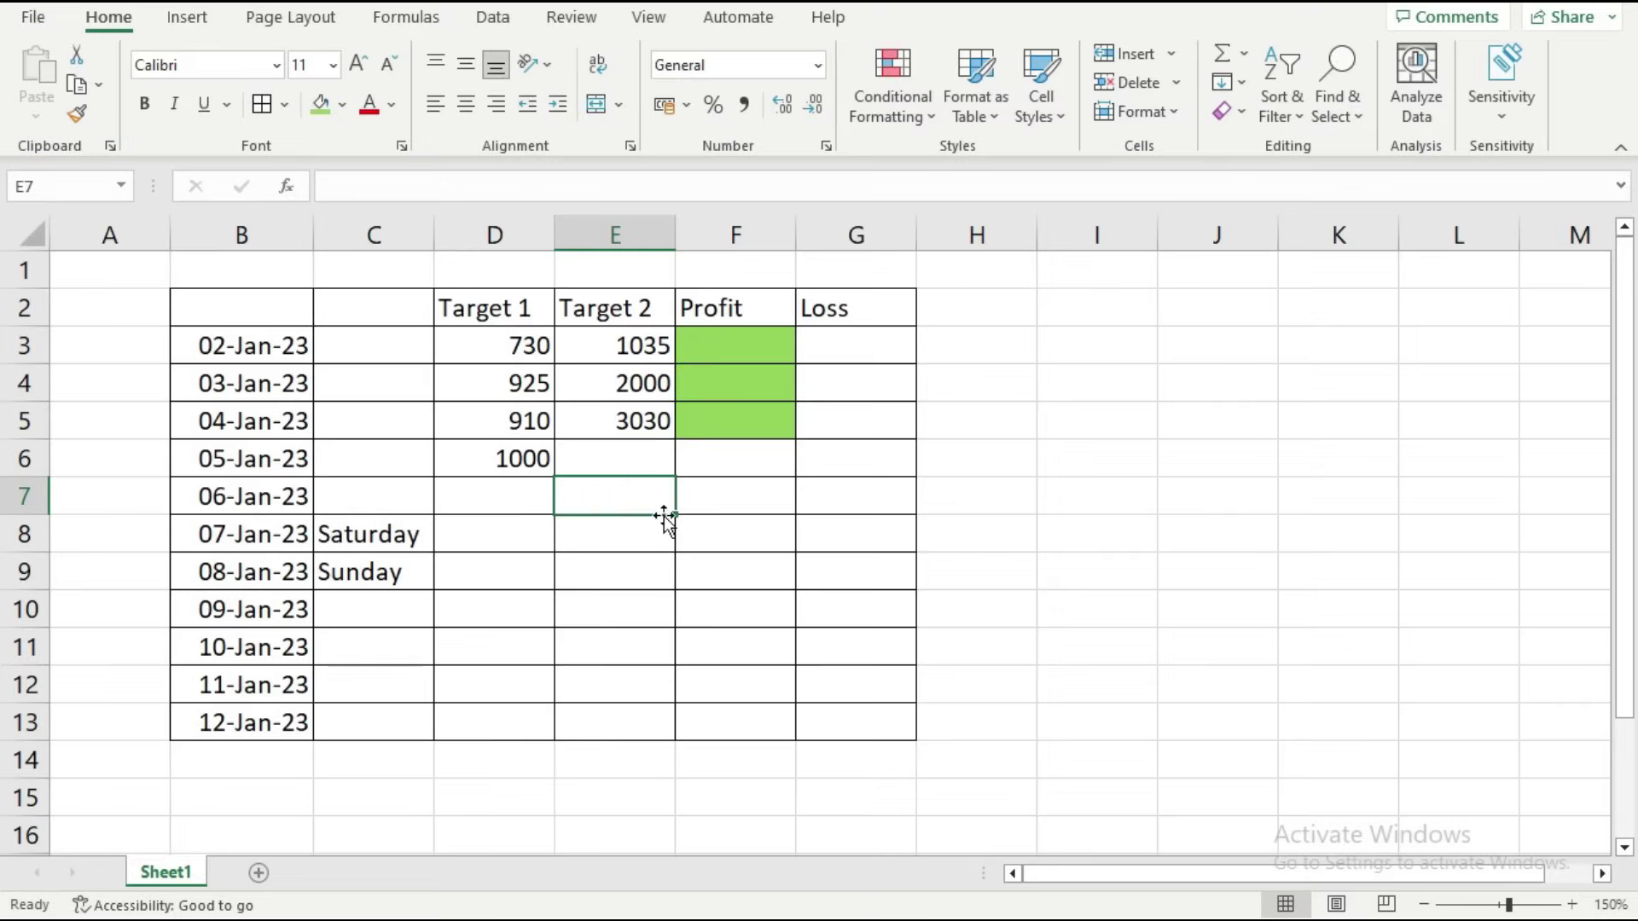
click(611, 460)
text(2120)
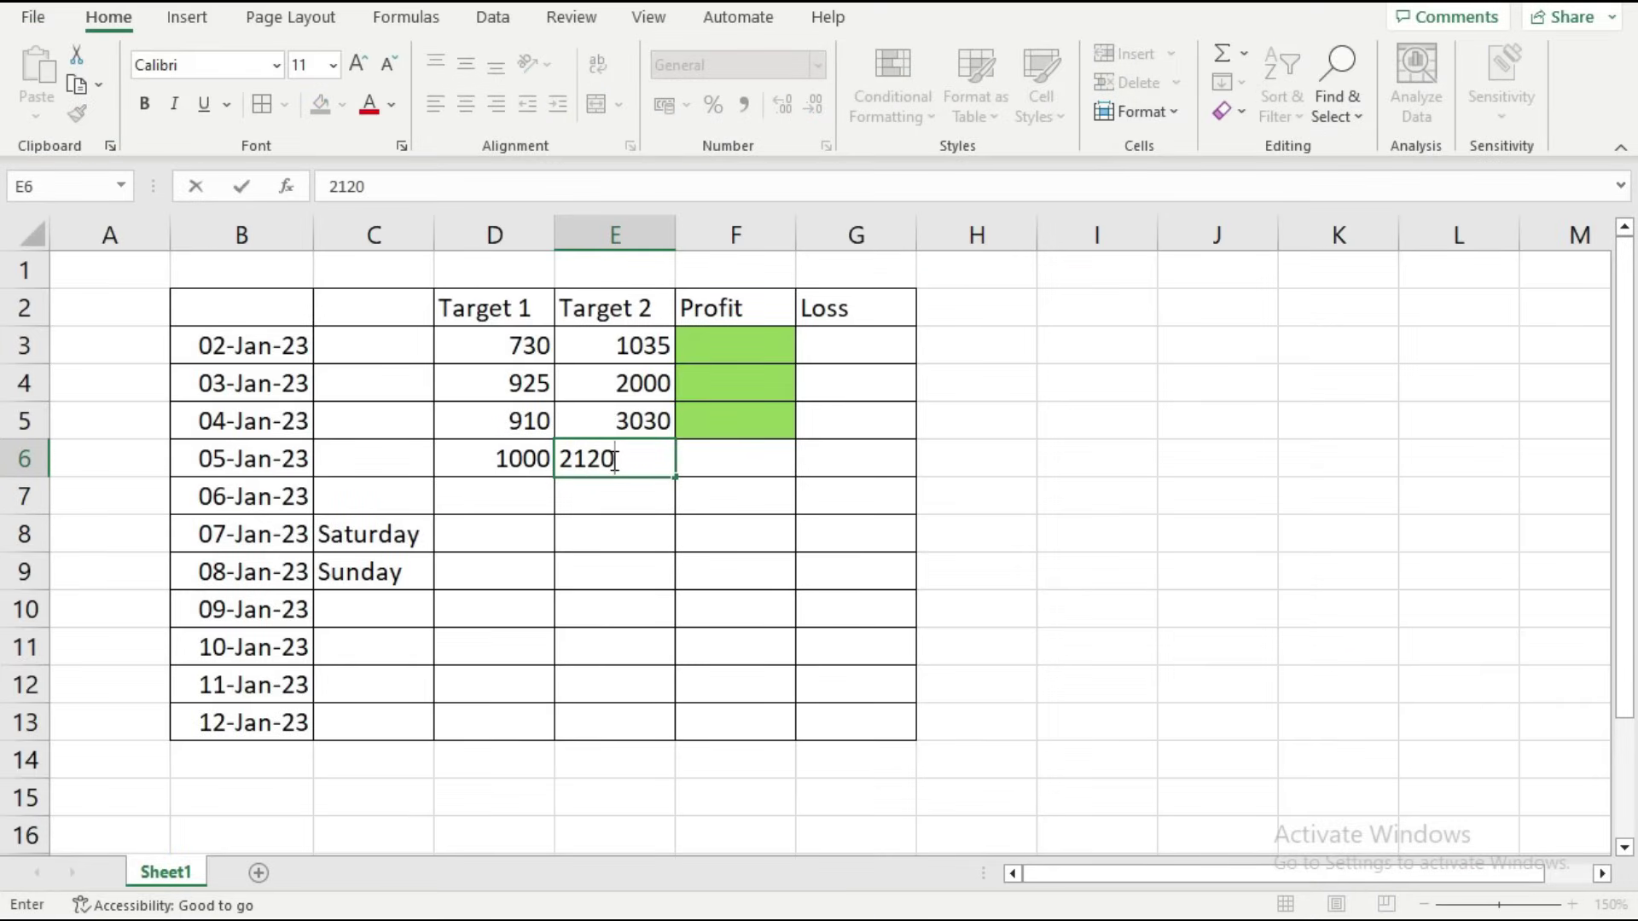
Return to the Opstra simulator, advance in 5-minute increments to 05-Jan-2023 10:10 and check the total profit and loss
key(alt+Tab)
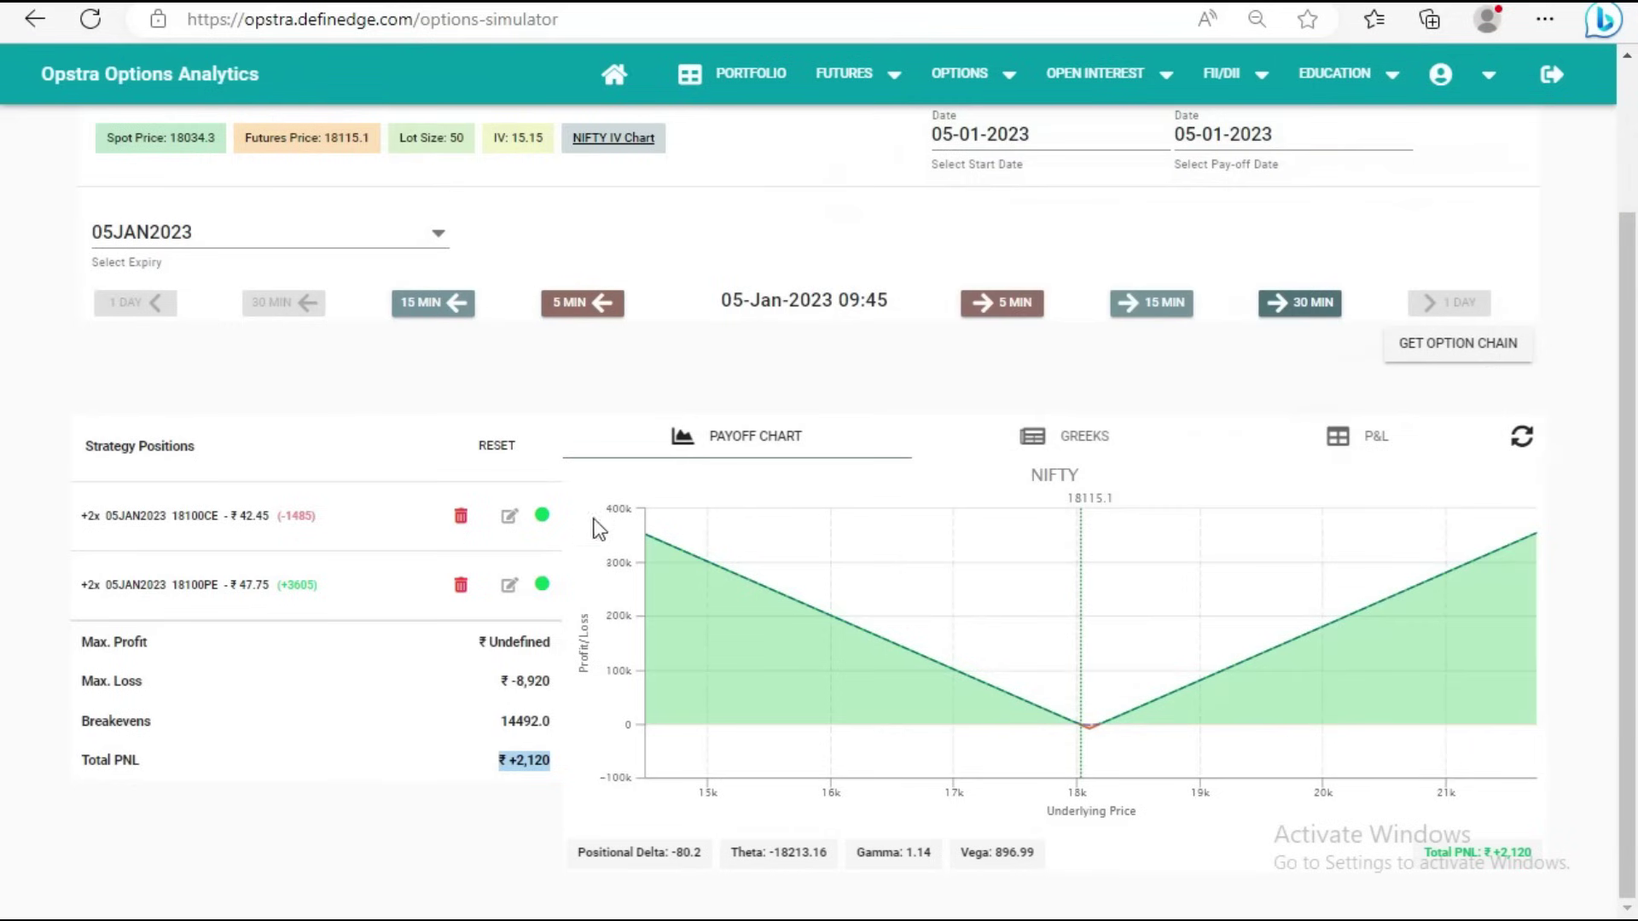
double_click(893, 300)
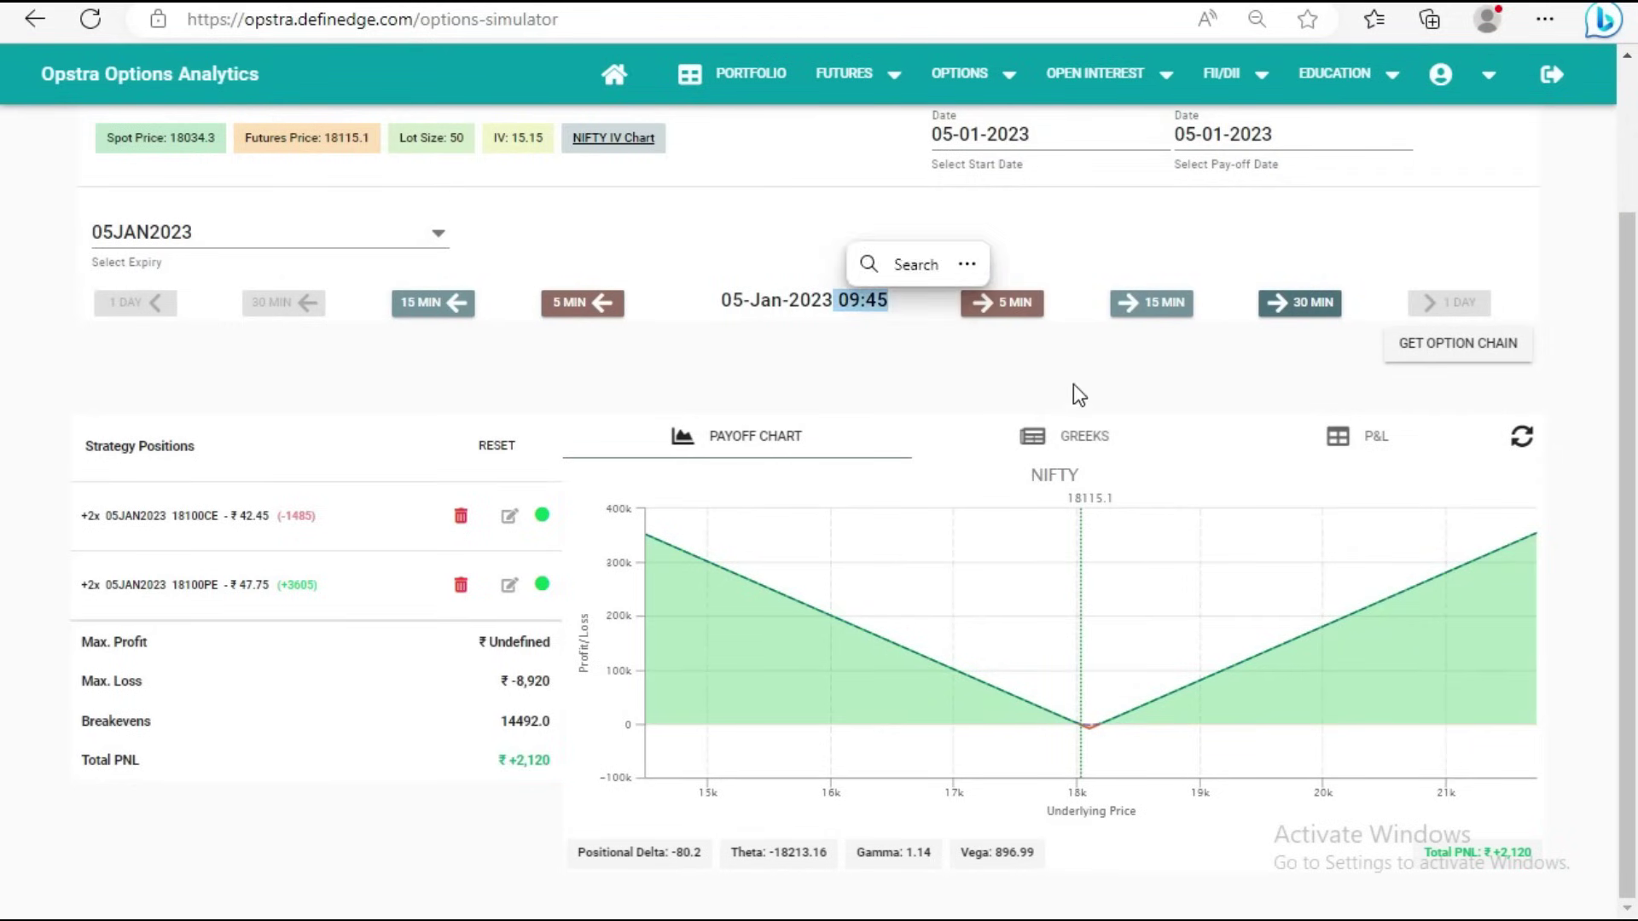
double_click(539, 760)
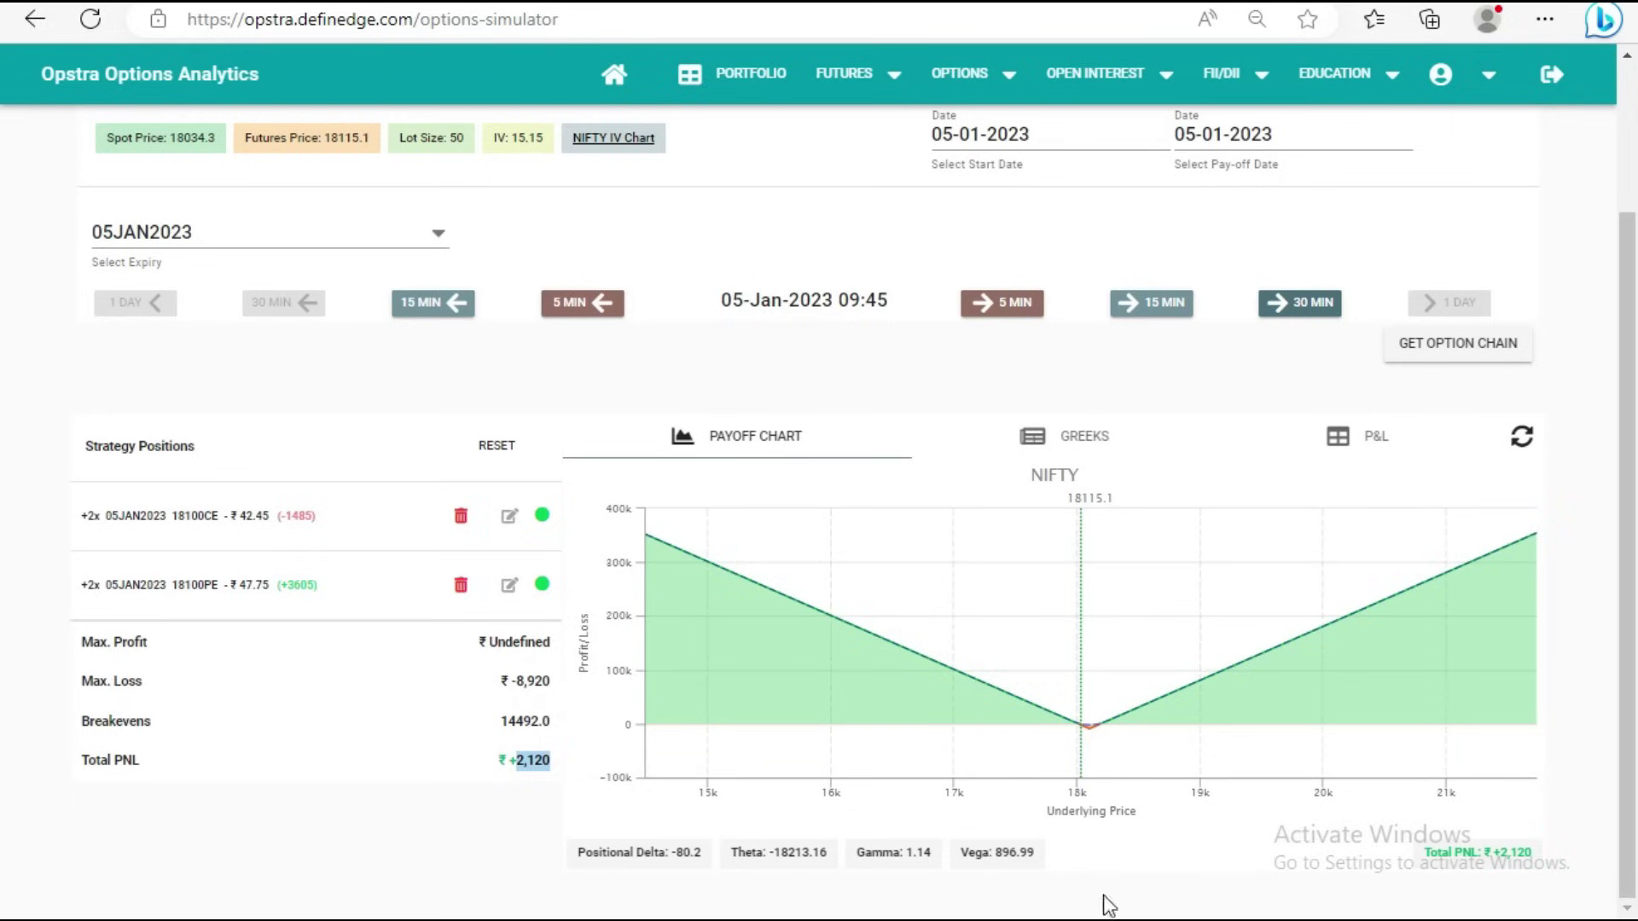
click(454, 821)
click(1034, 301)
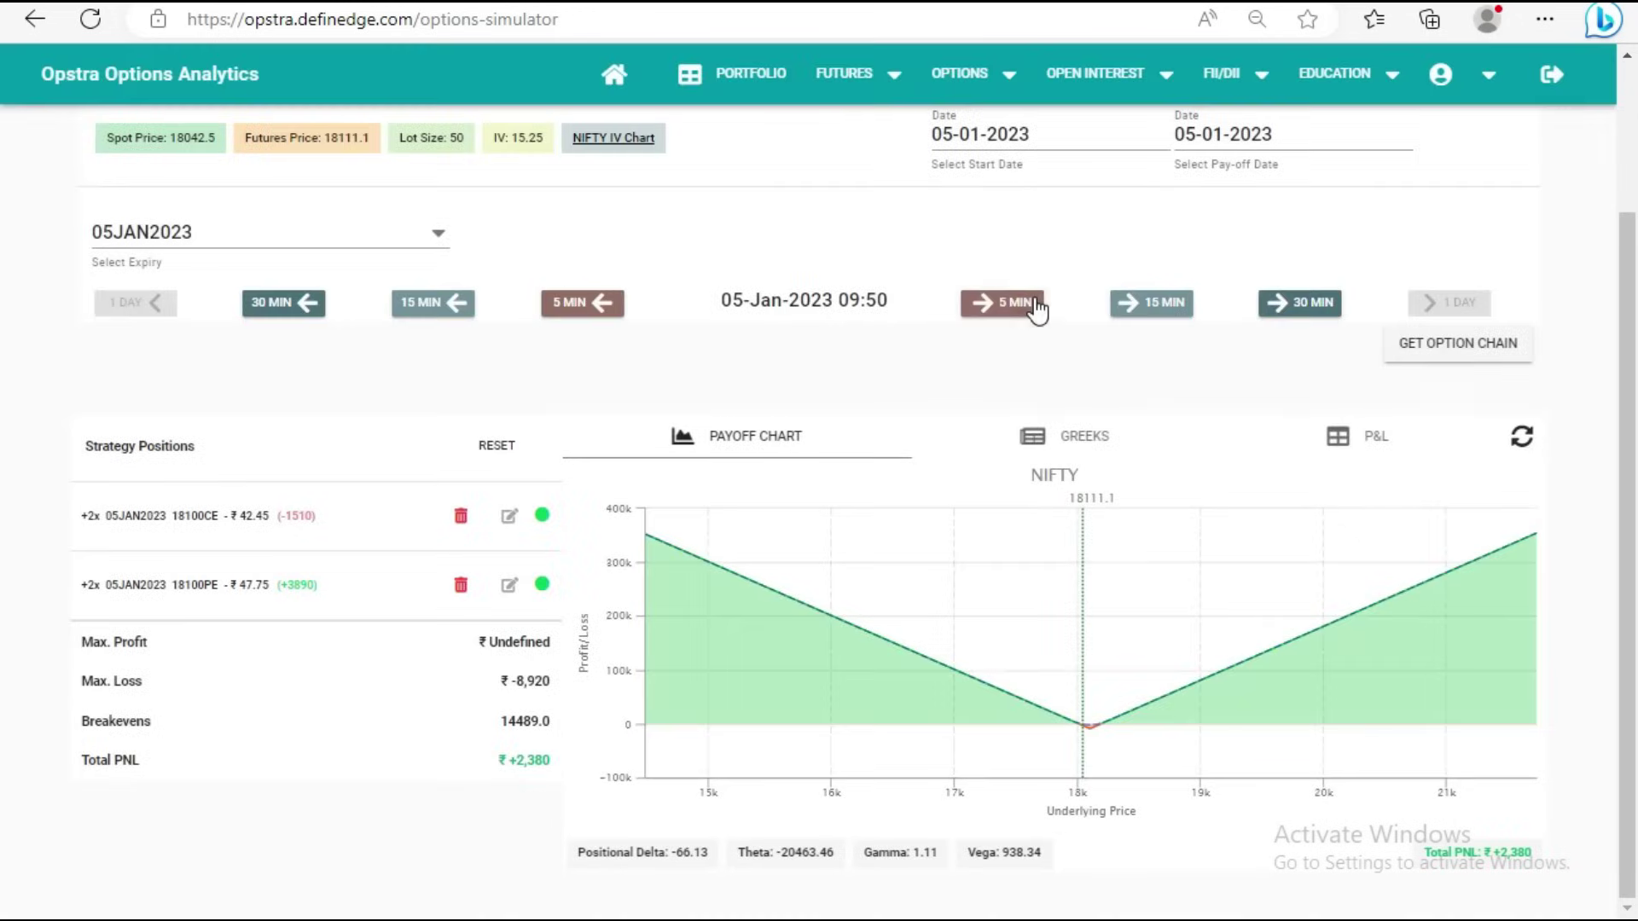
click(1034, 300)
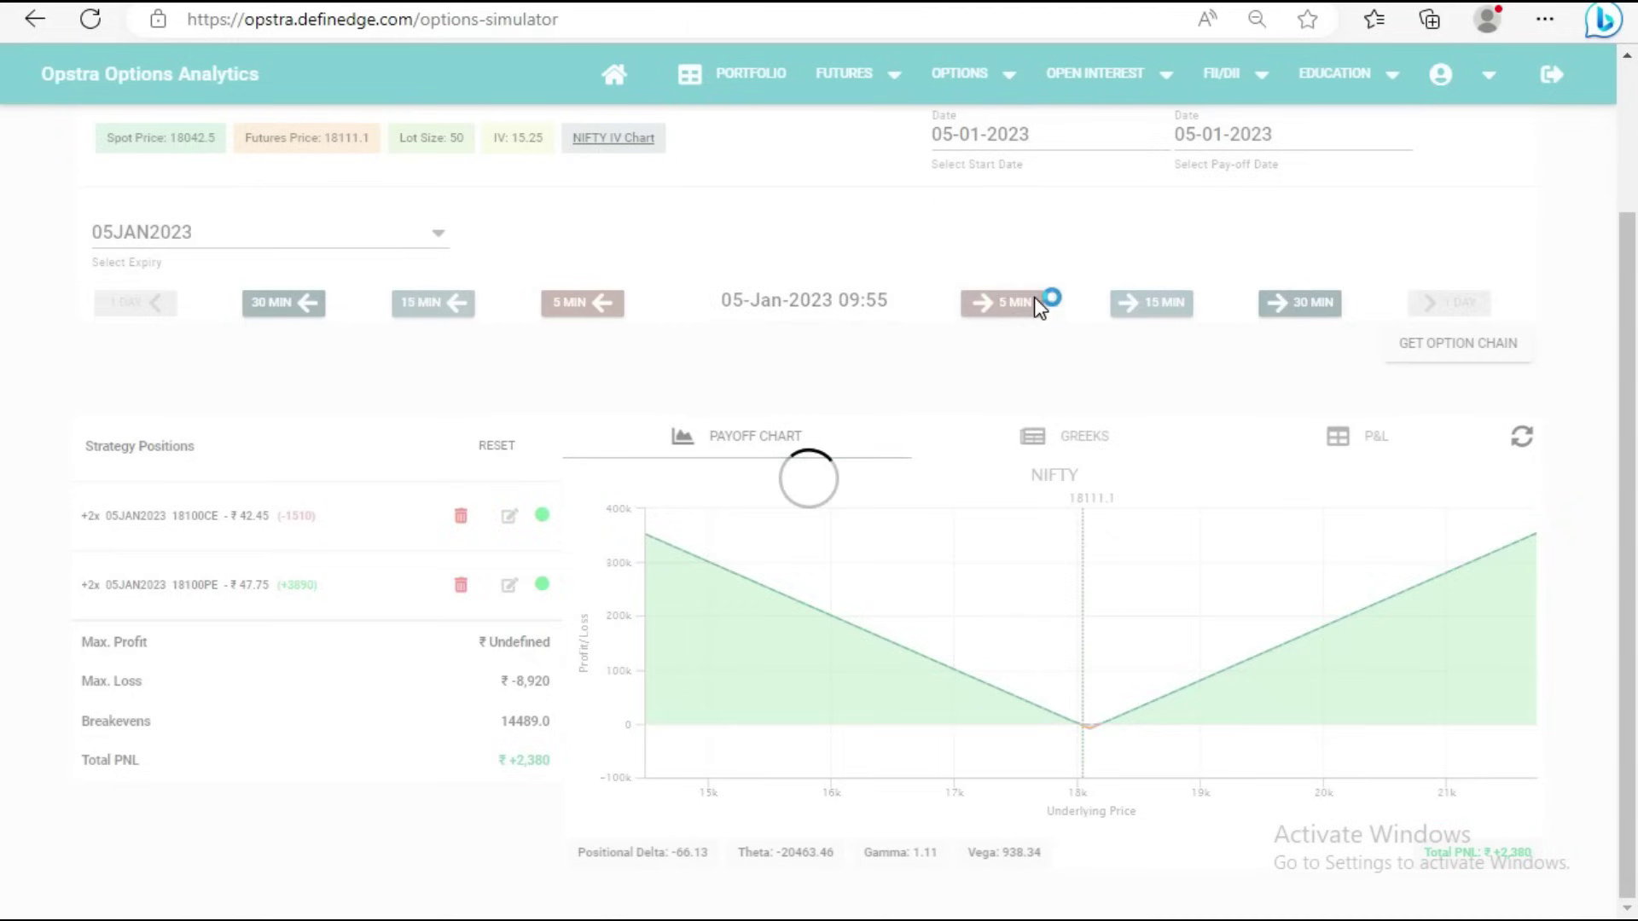
click(1034, 300)
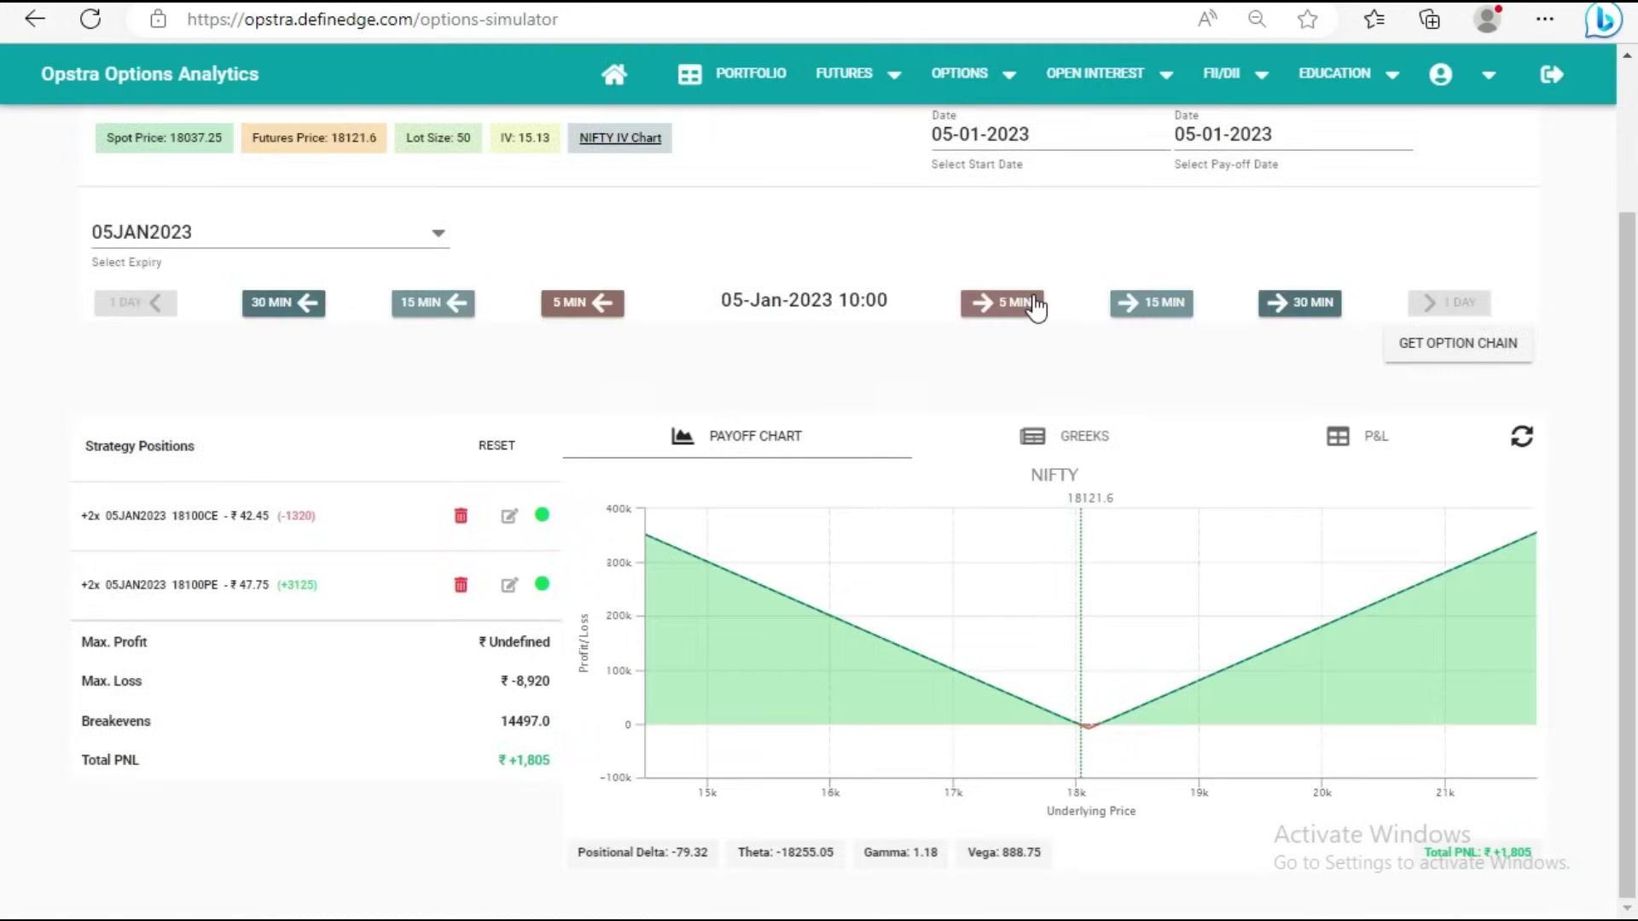
click(1034, 300)
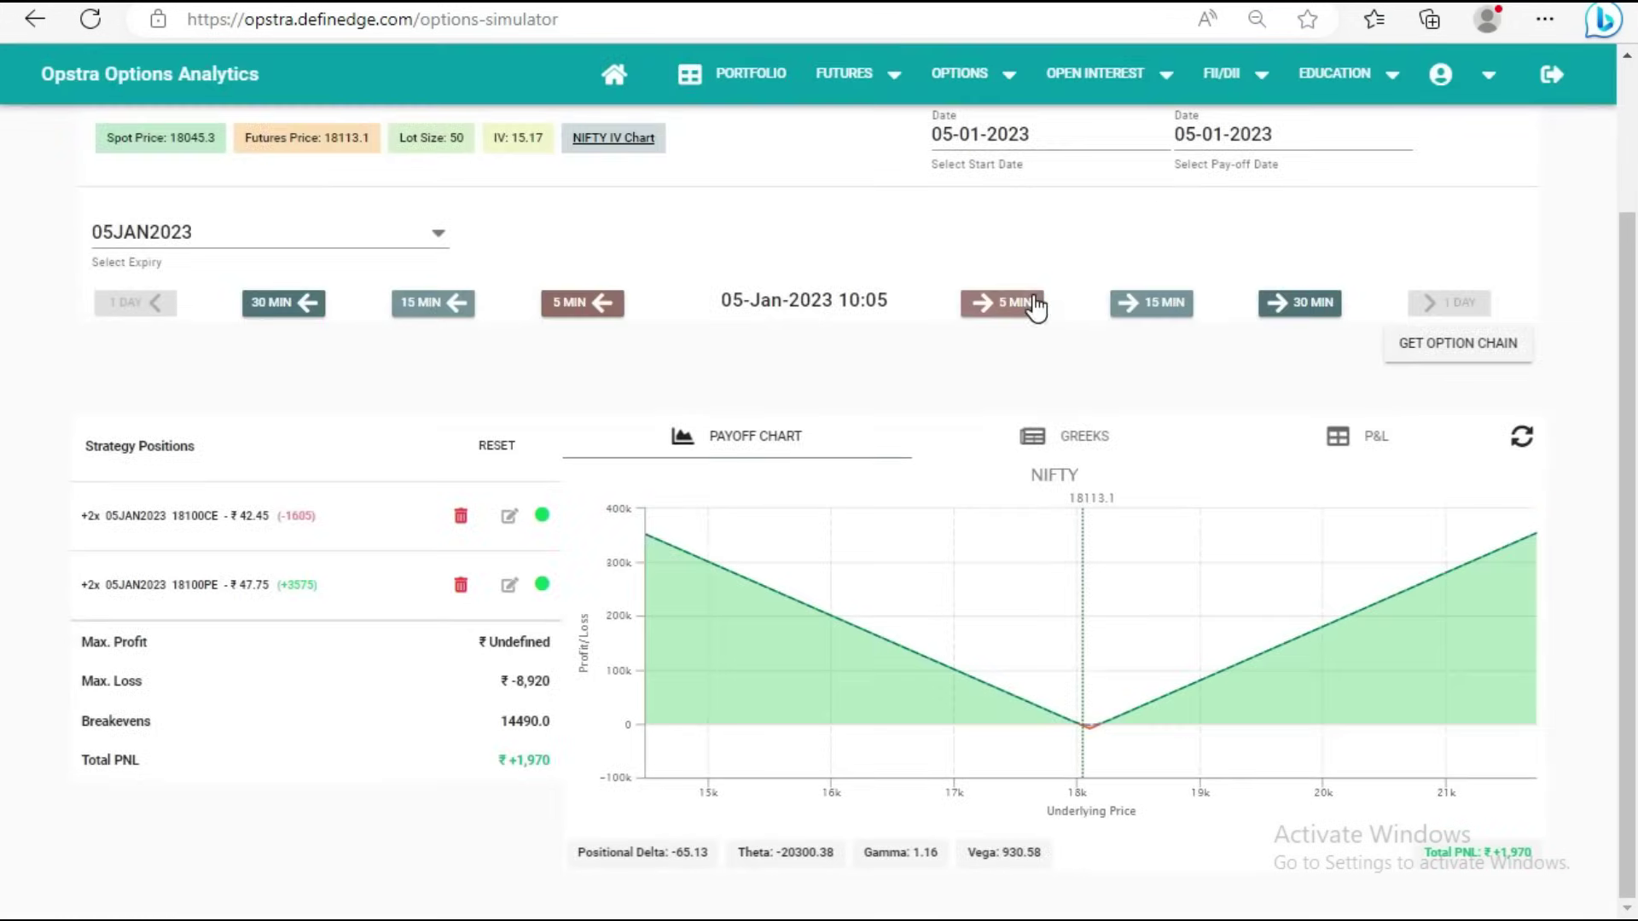
click(1034, 300)
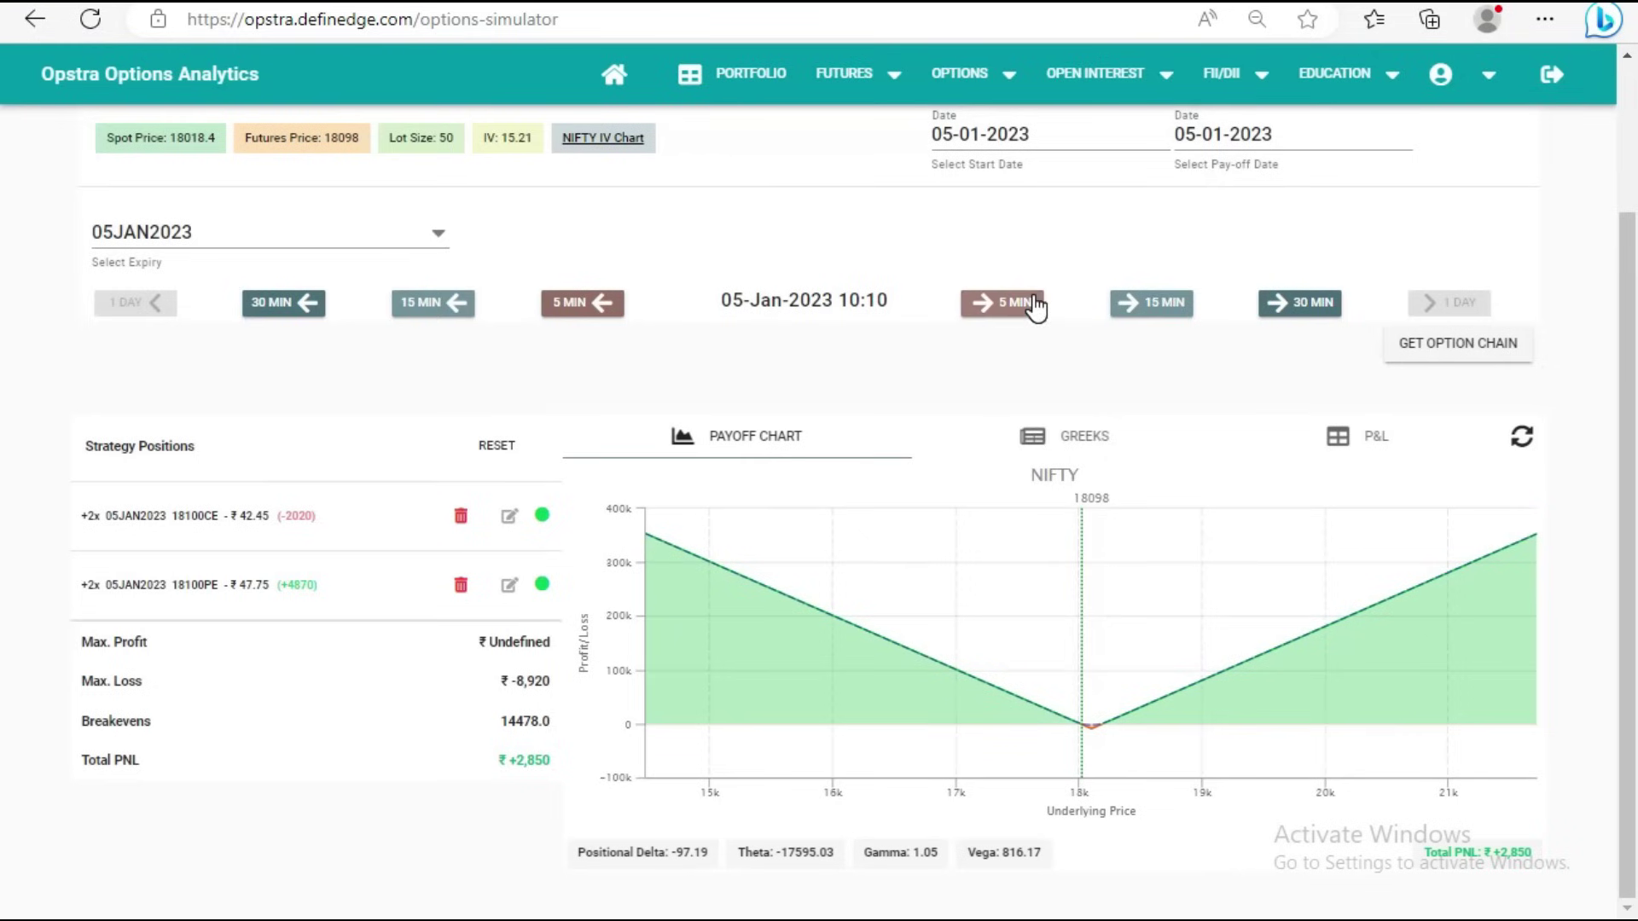
drag(542, 759, 497, 770)
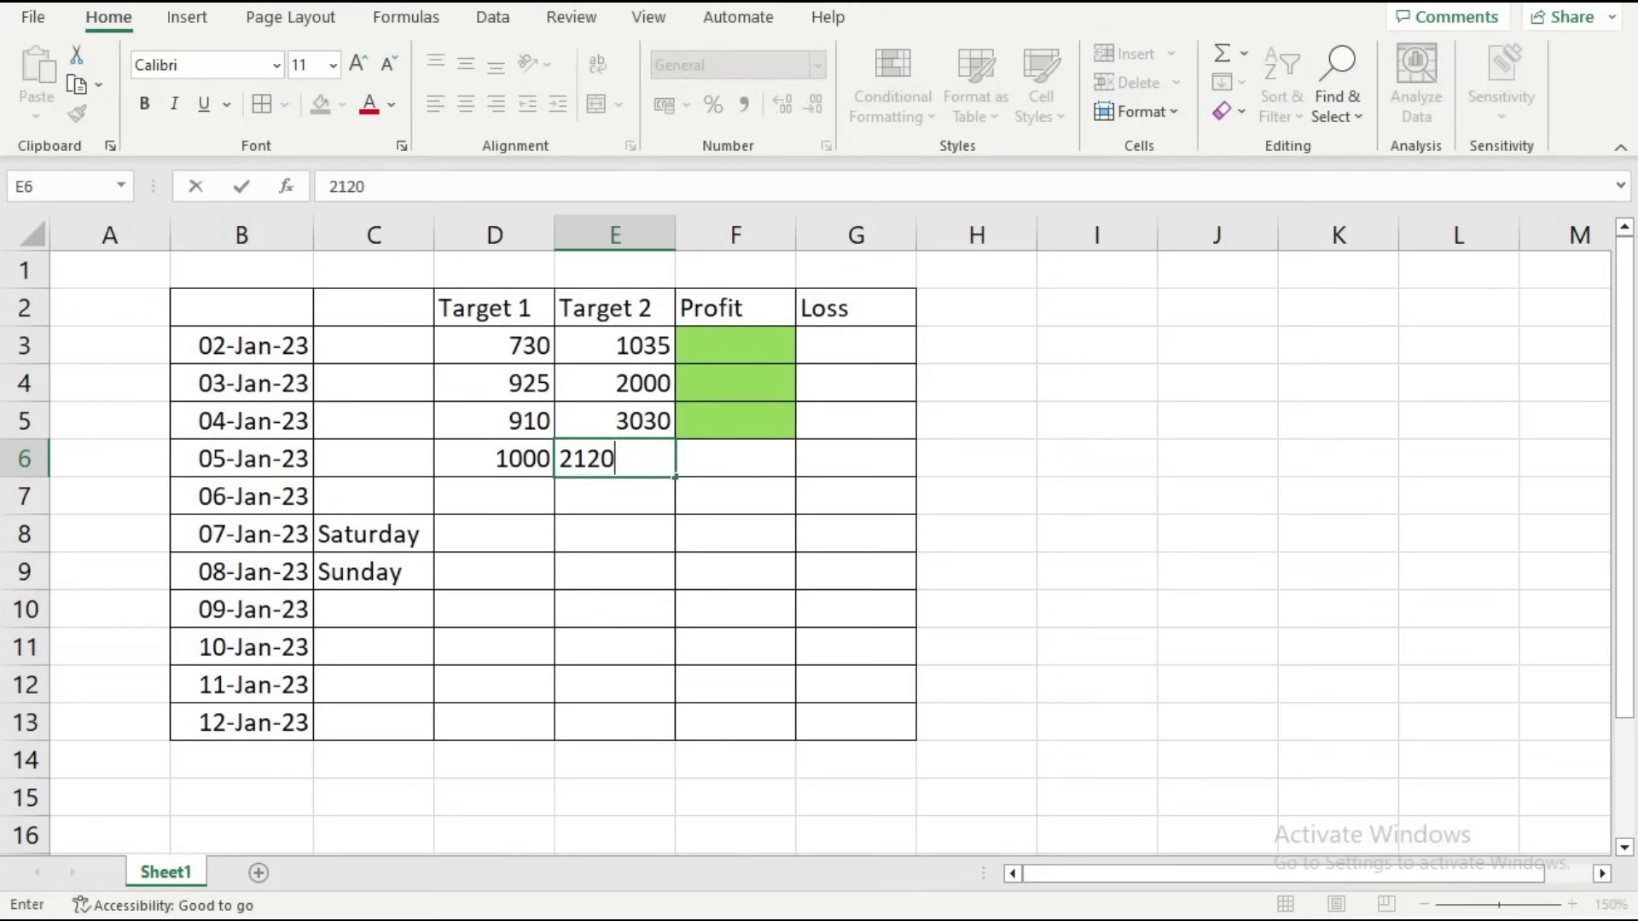
Replace the Target 2 value for 05-Jan-23 in the Excel sheet with 2850
click(618, 530)
click(608, 462)
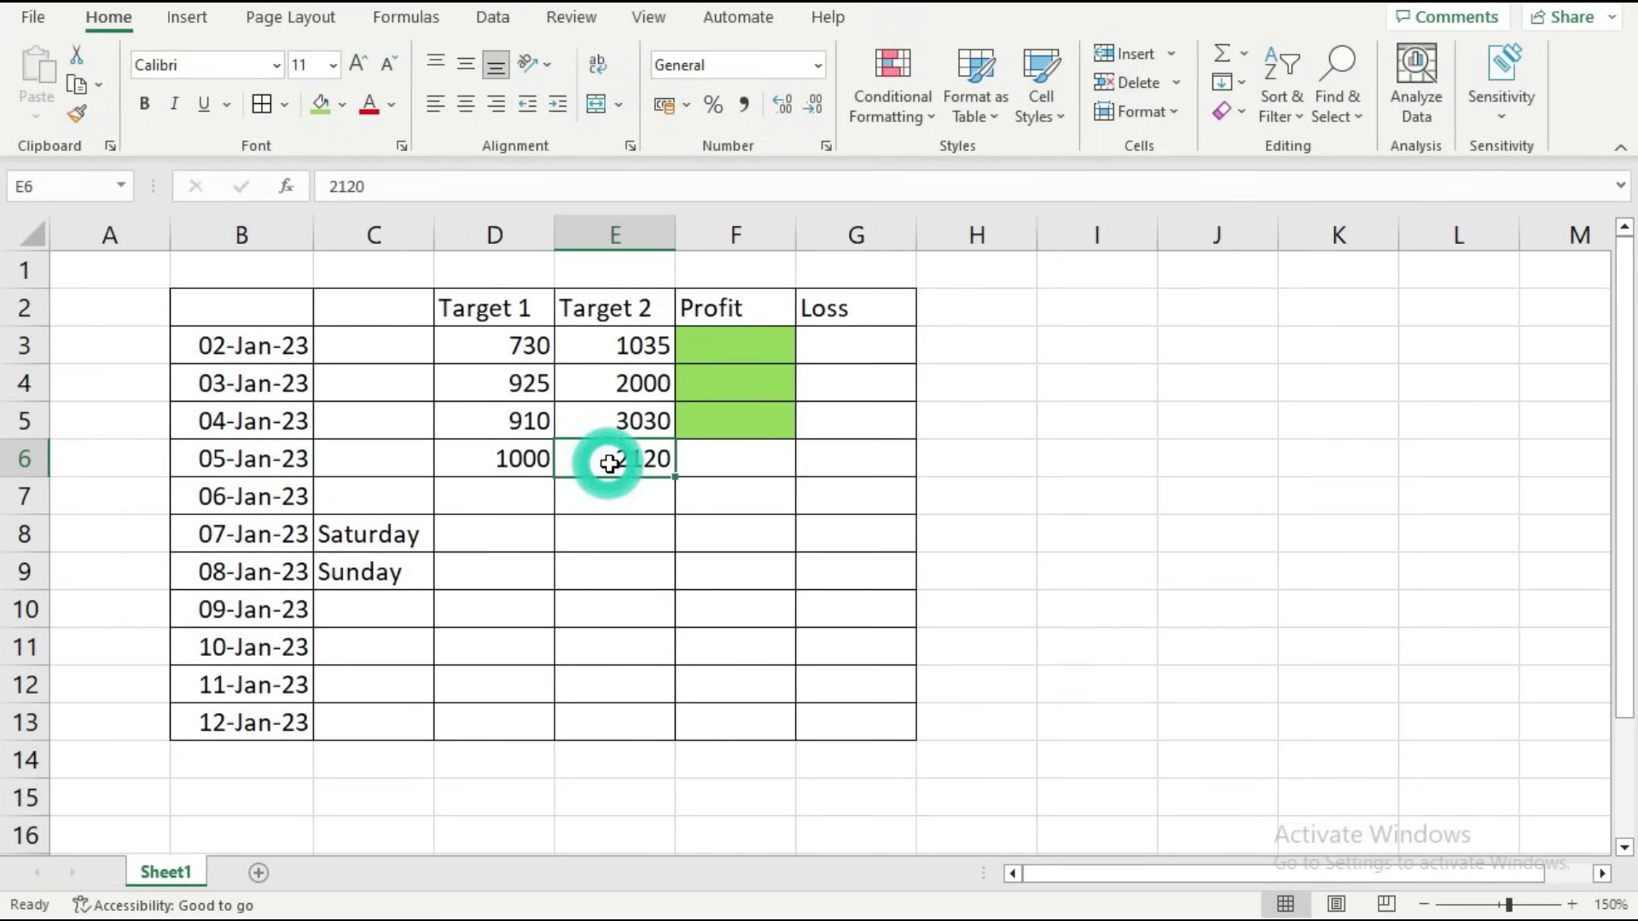
text(2850)
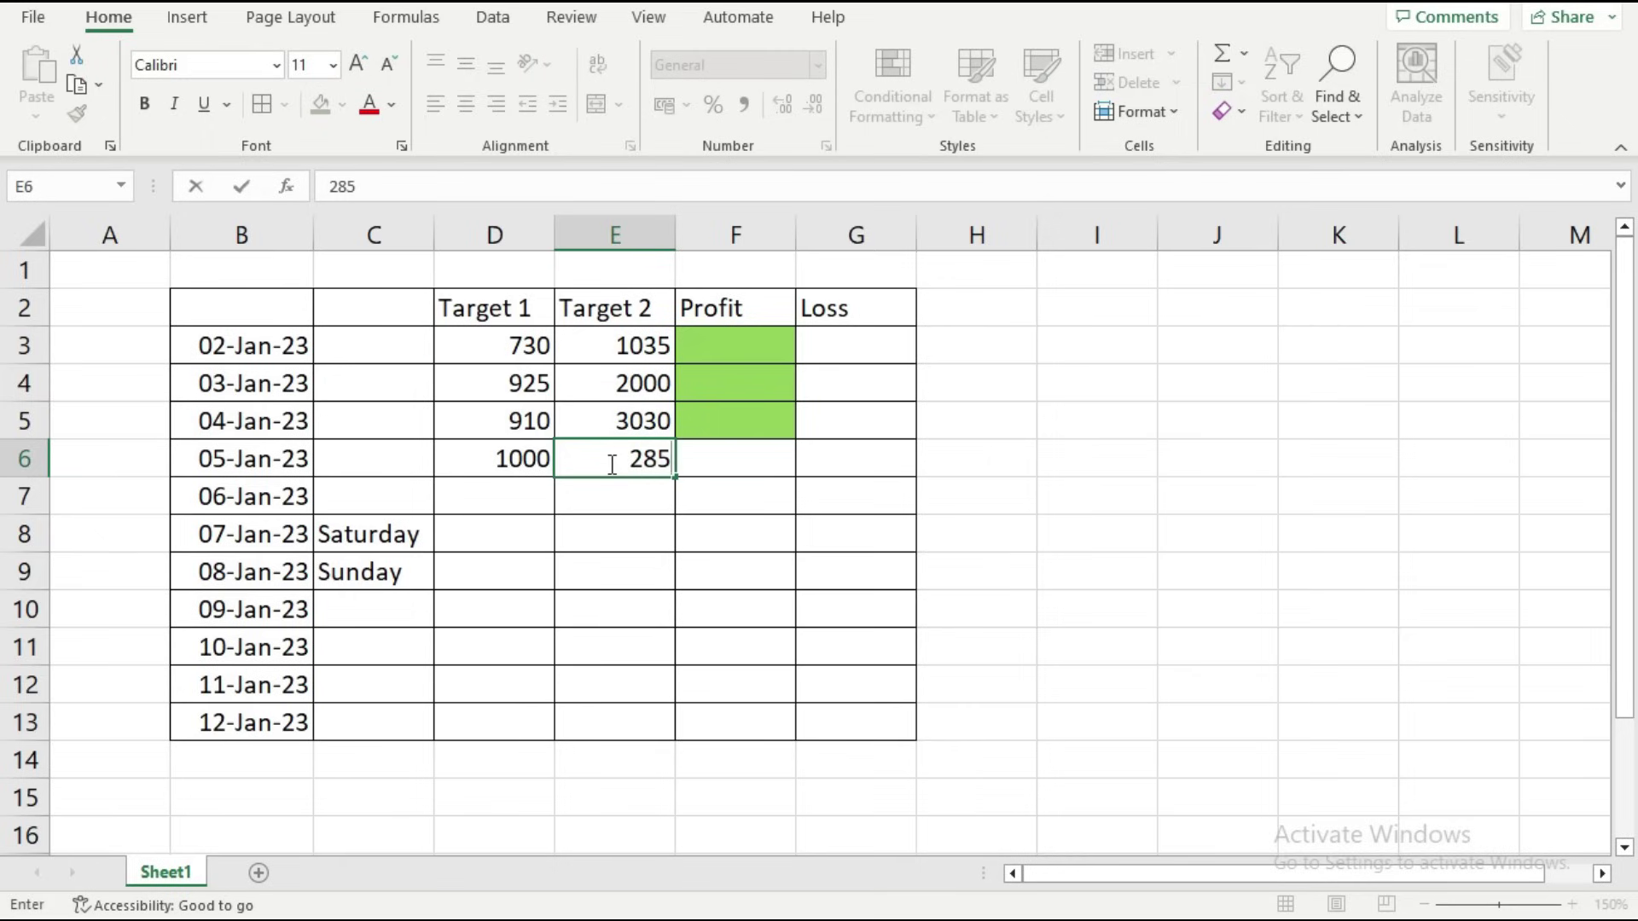
click(766, 524)
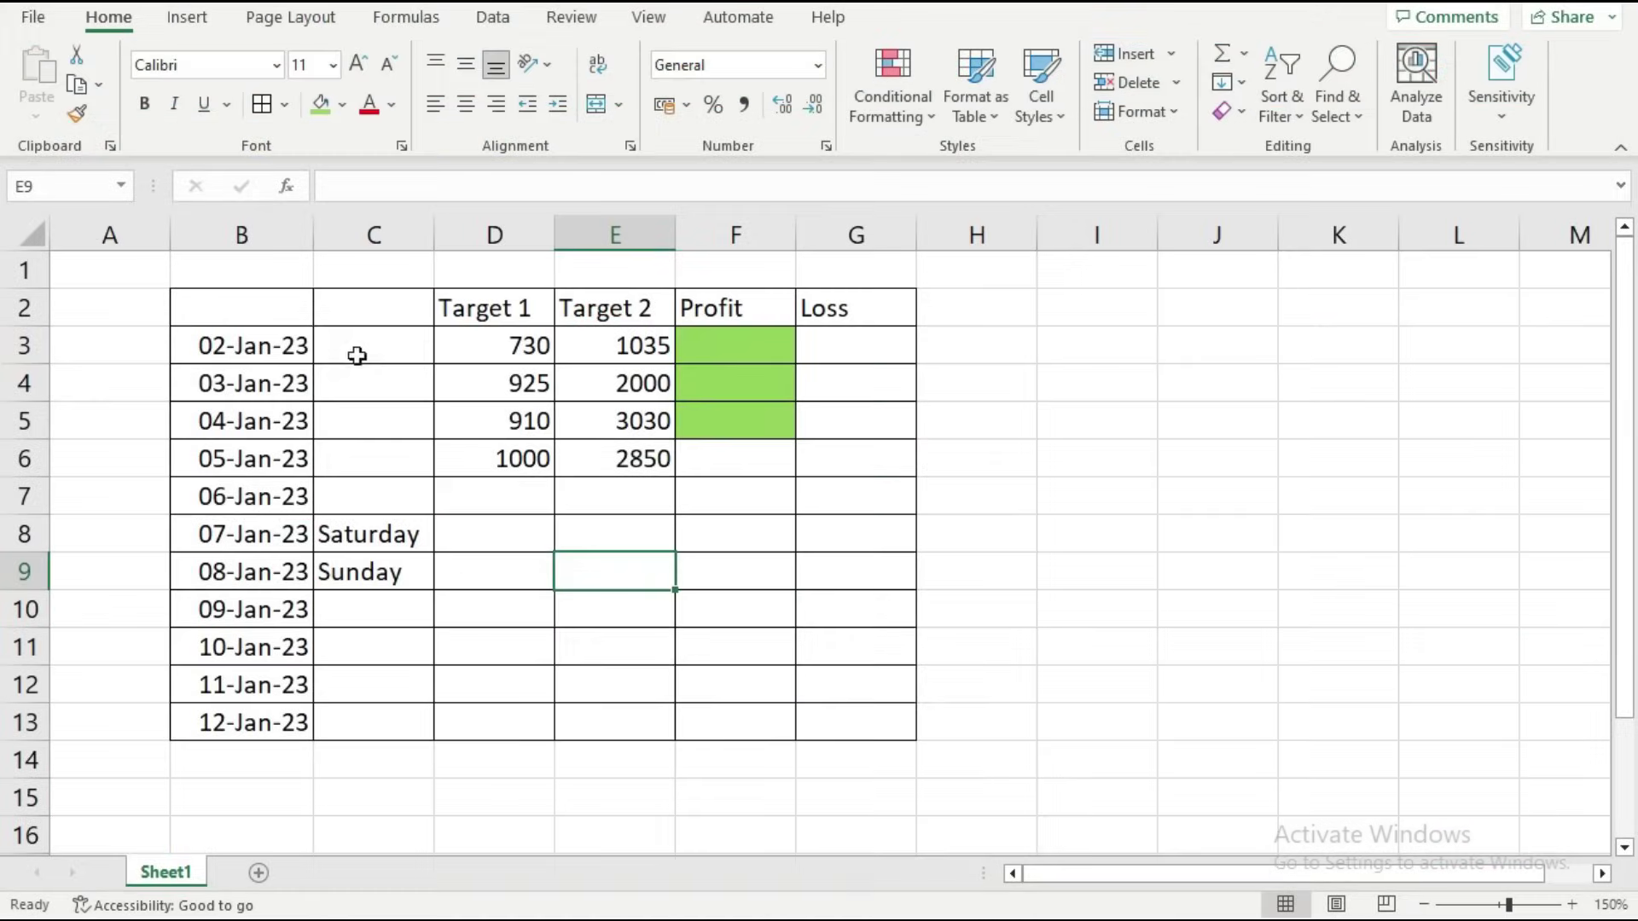
Review the logged dates and target values, and the rows from 07-Jan-23 to 12-Jan-23
click(256, 381)
click(250, 423)
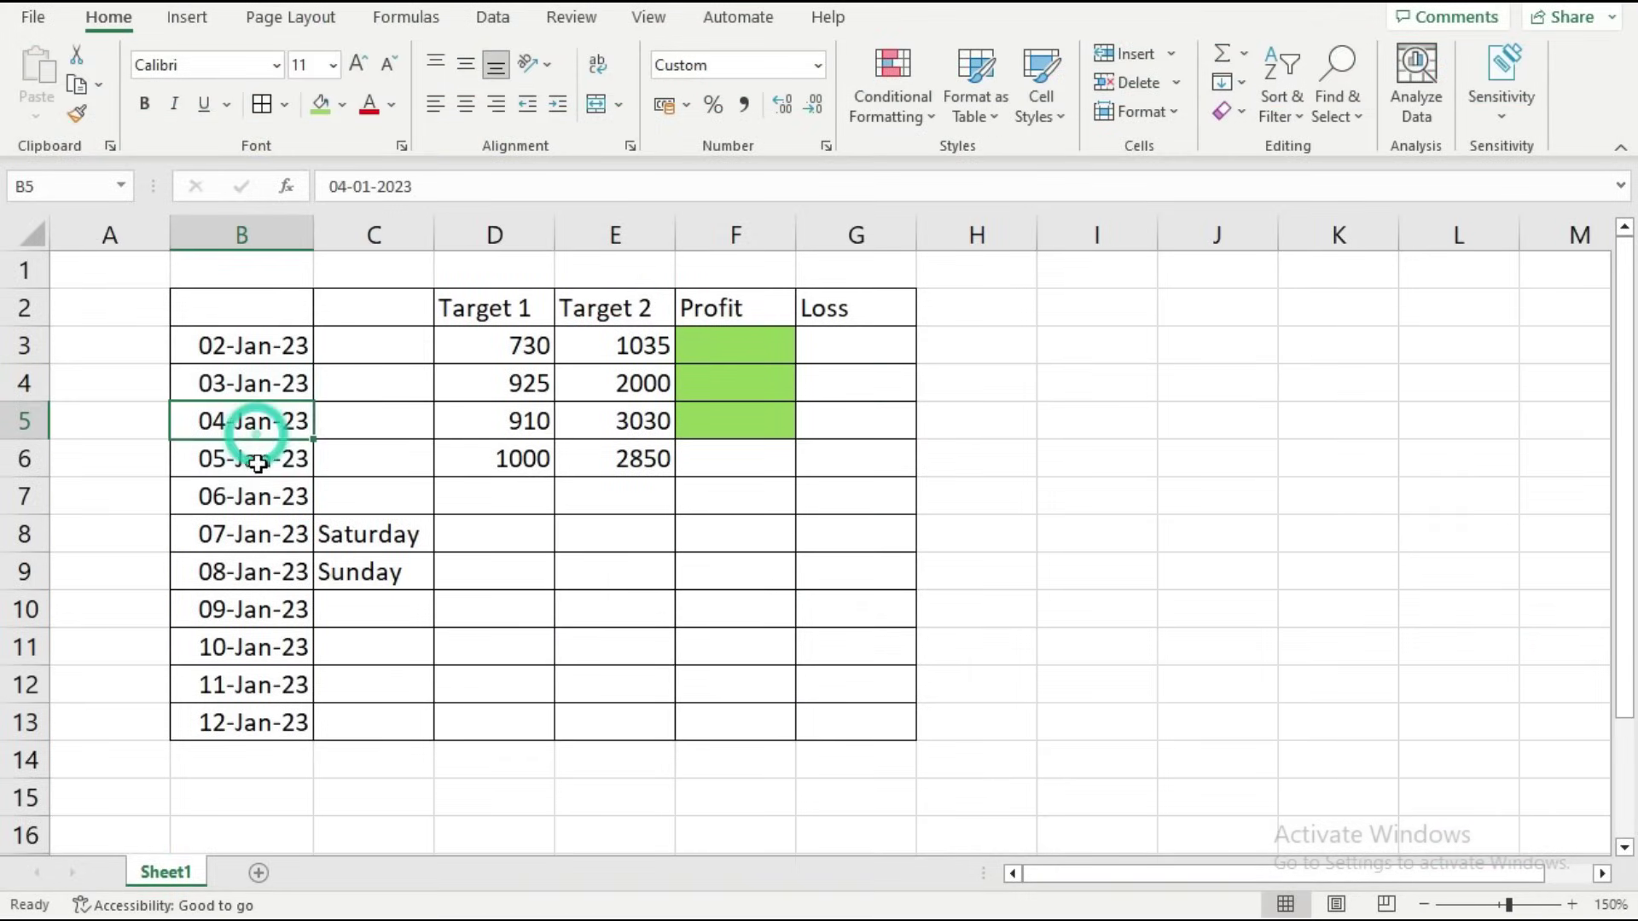
click(256, 461)
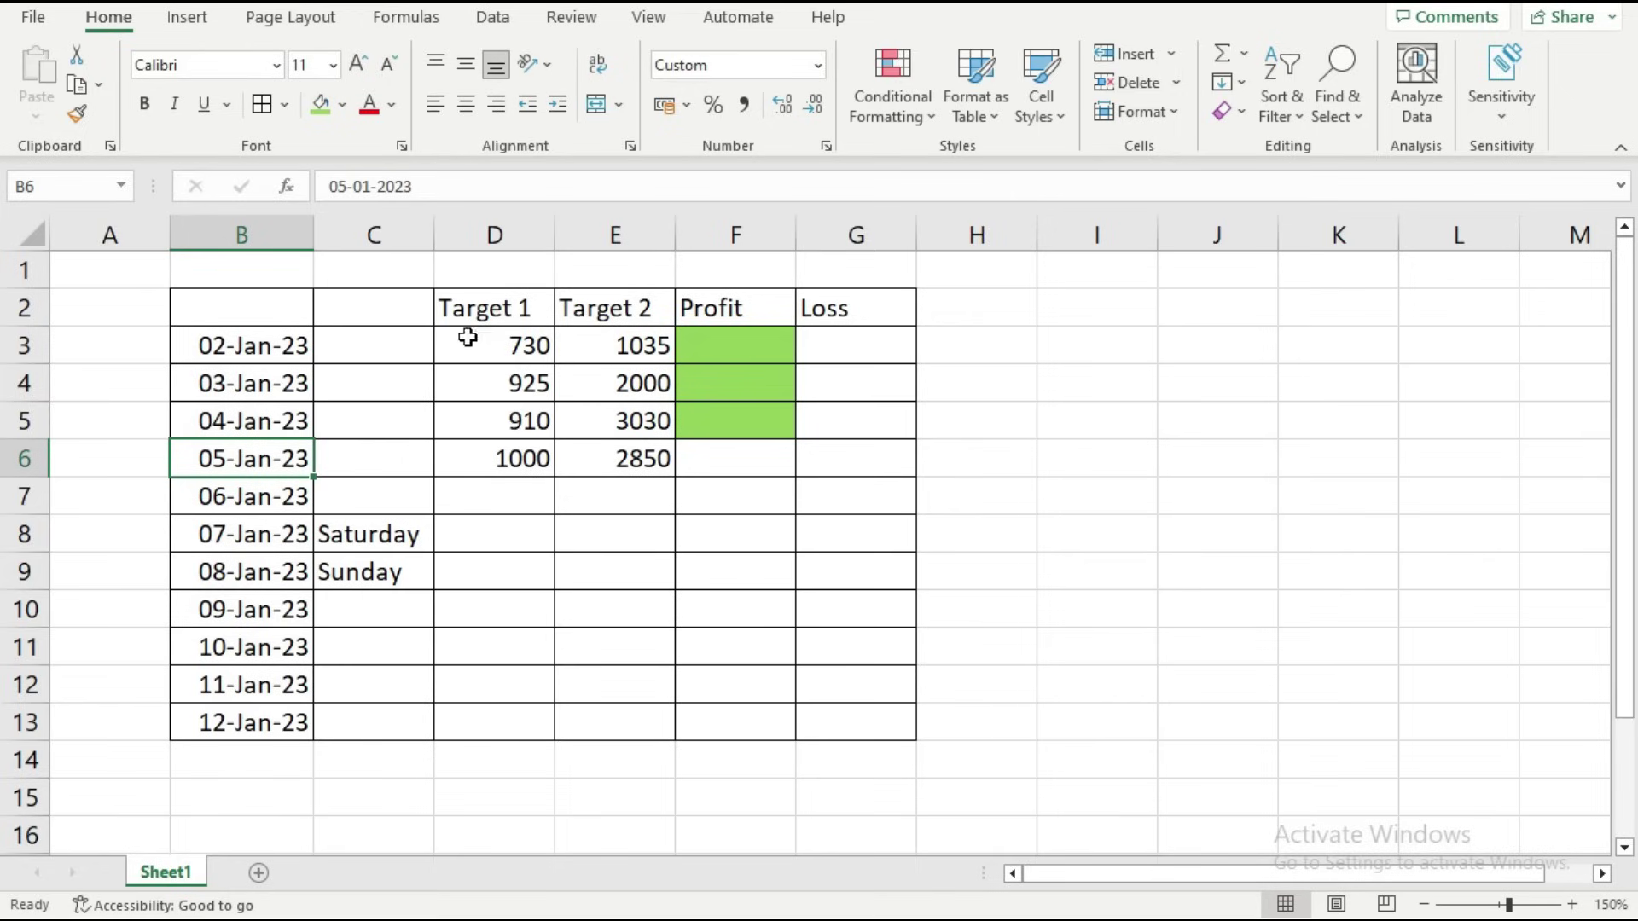
drag(464, 343, 520, 384)
drag(681, 414, 725, 461)
drag(234, 527, 827, 744)
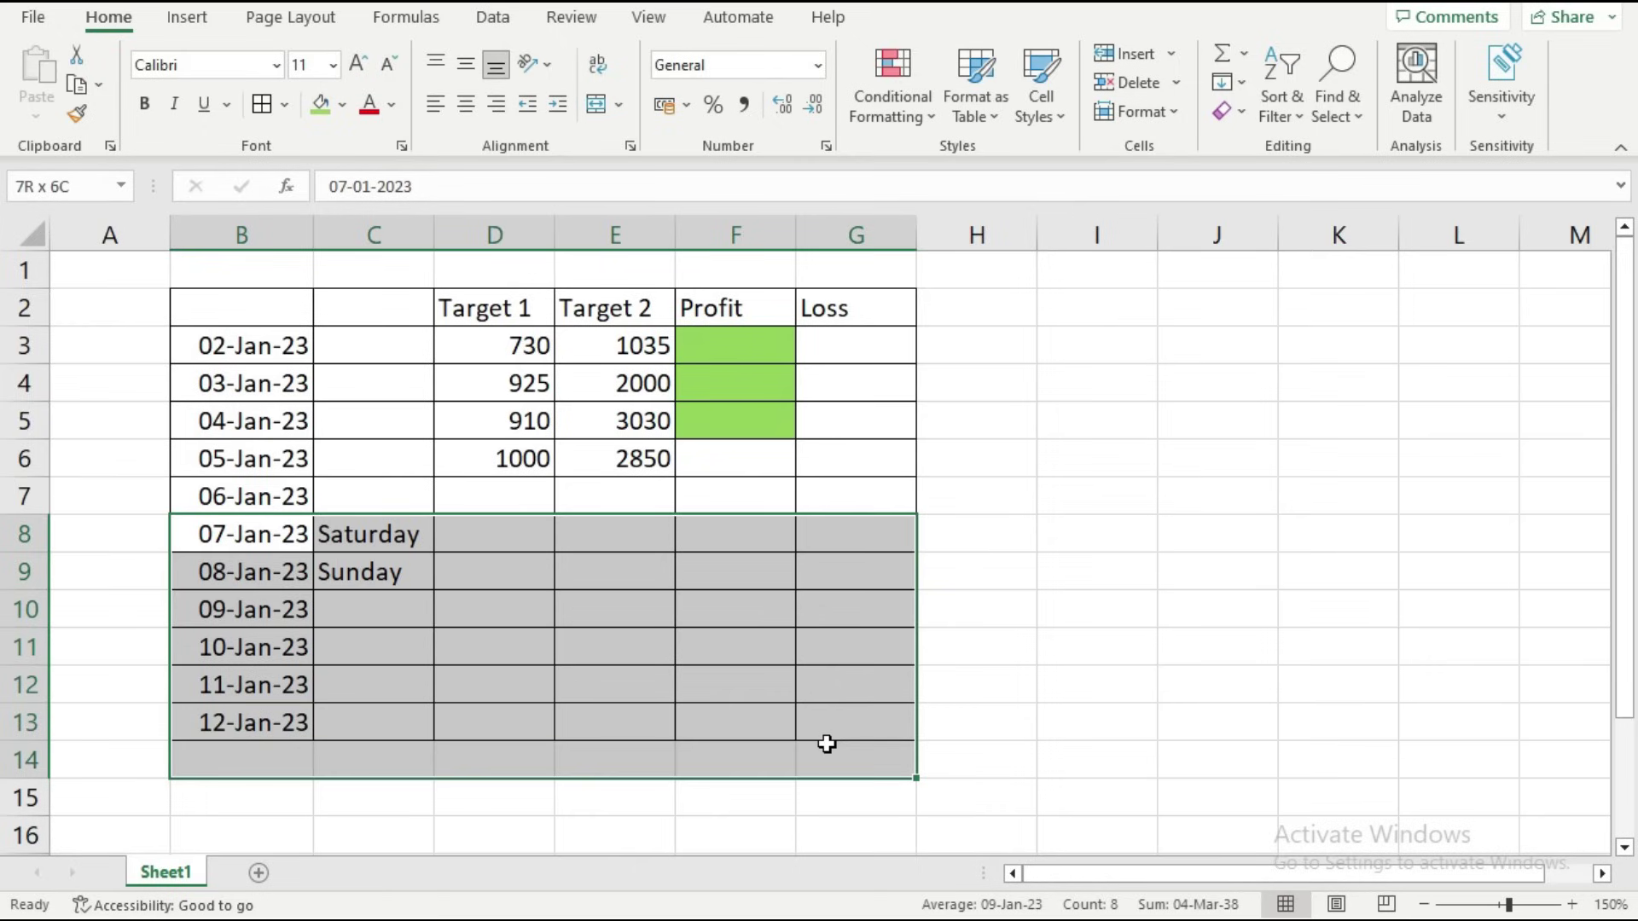
click(1072, 548)
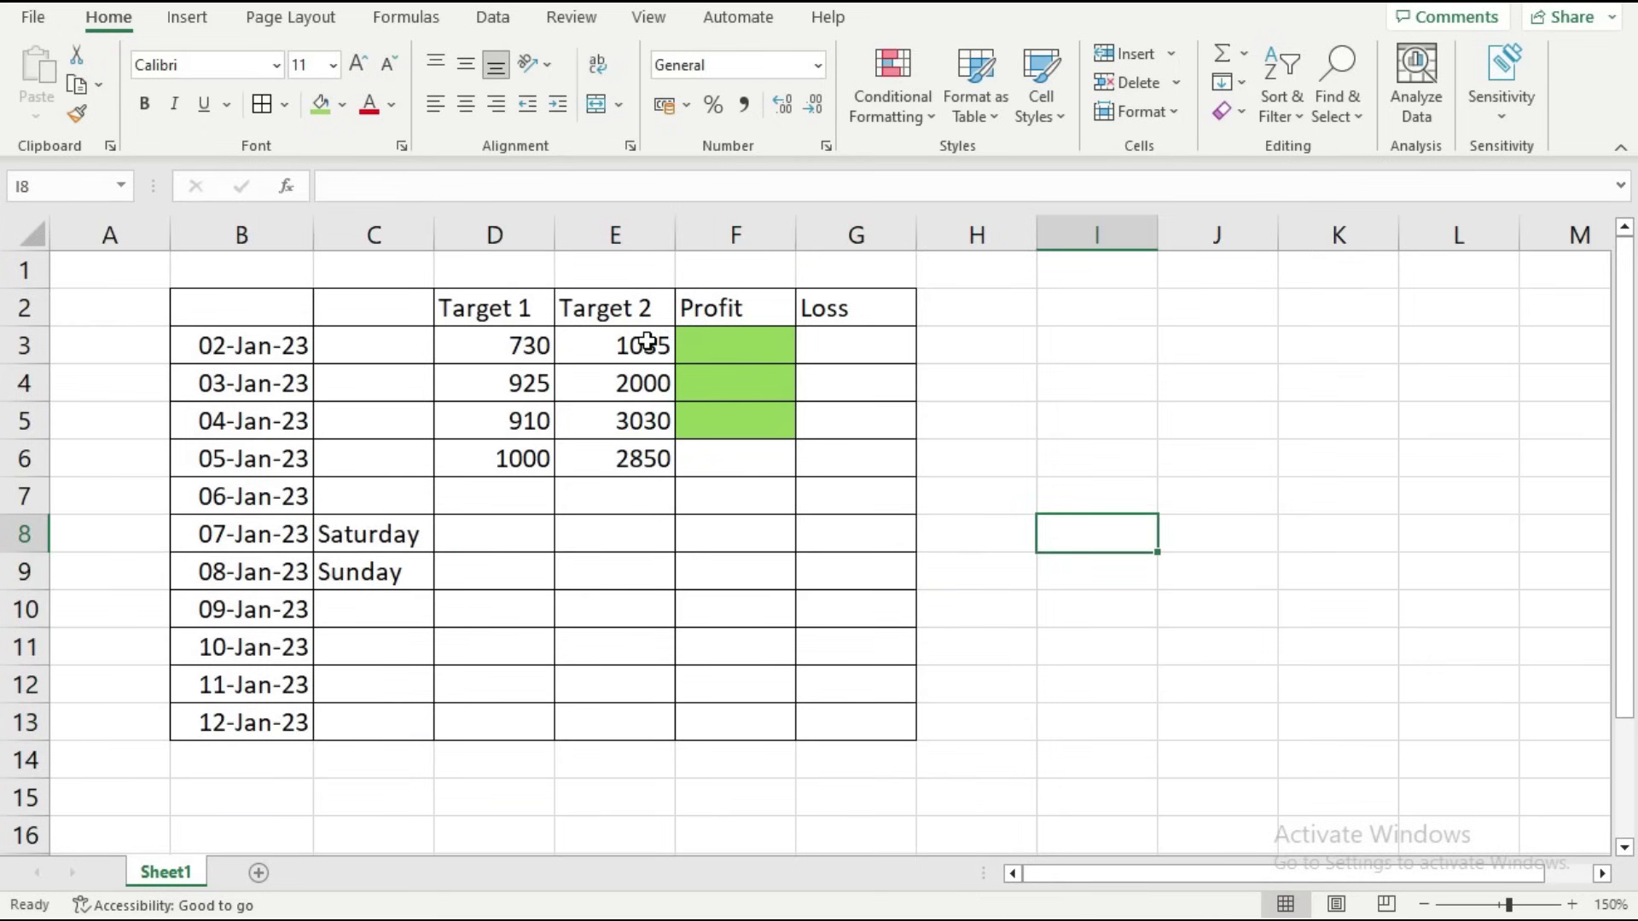
Sum the Target 2 values in E3:E13 into cell E14
drag(646, 341, 638, 757)
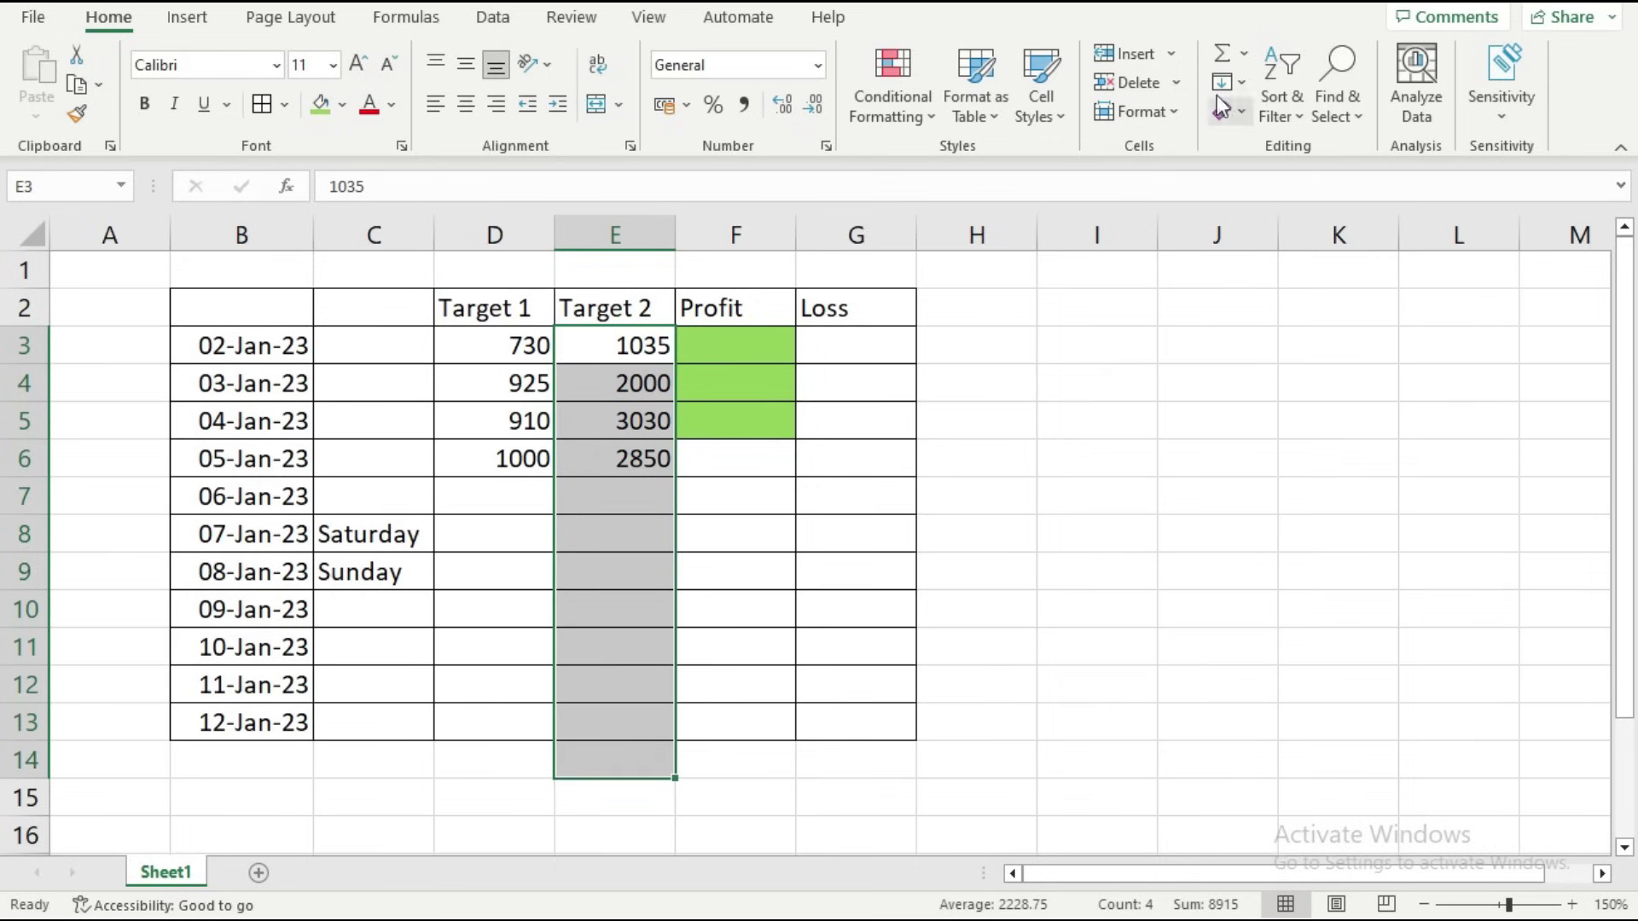
click(1240, 55)
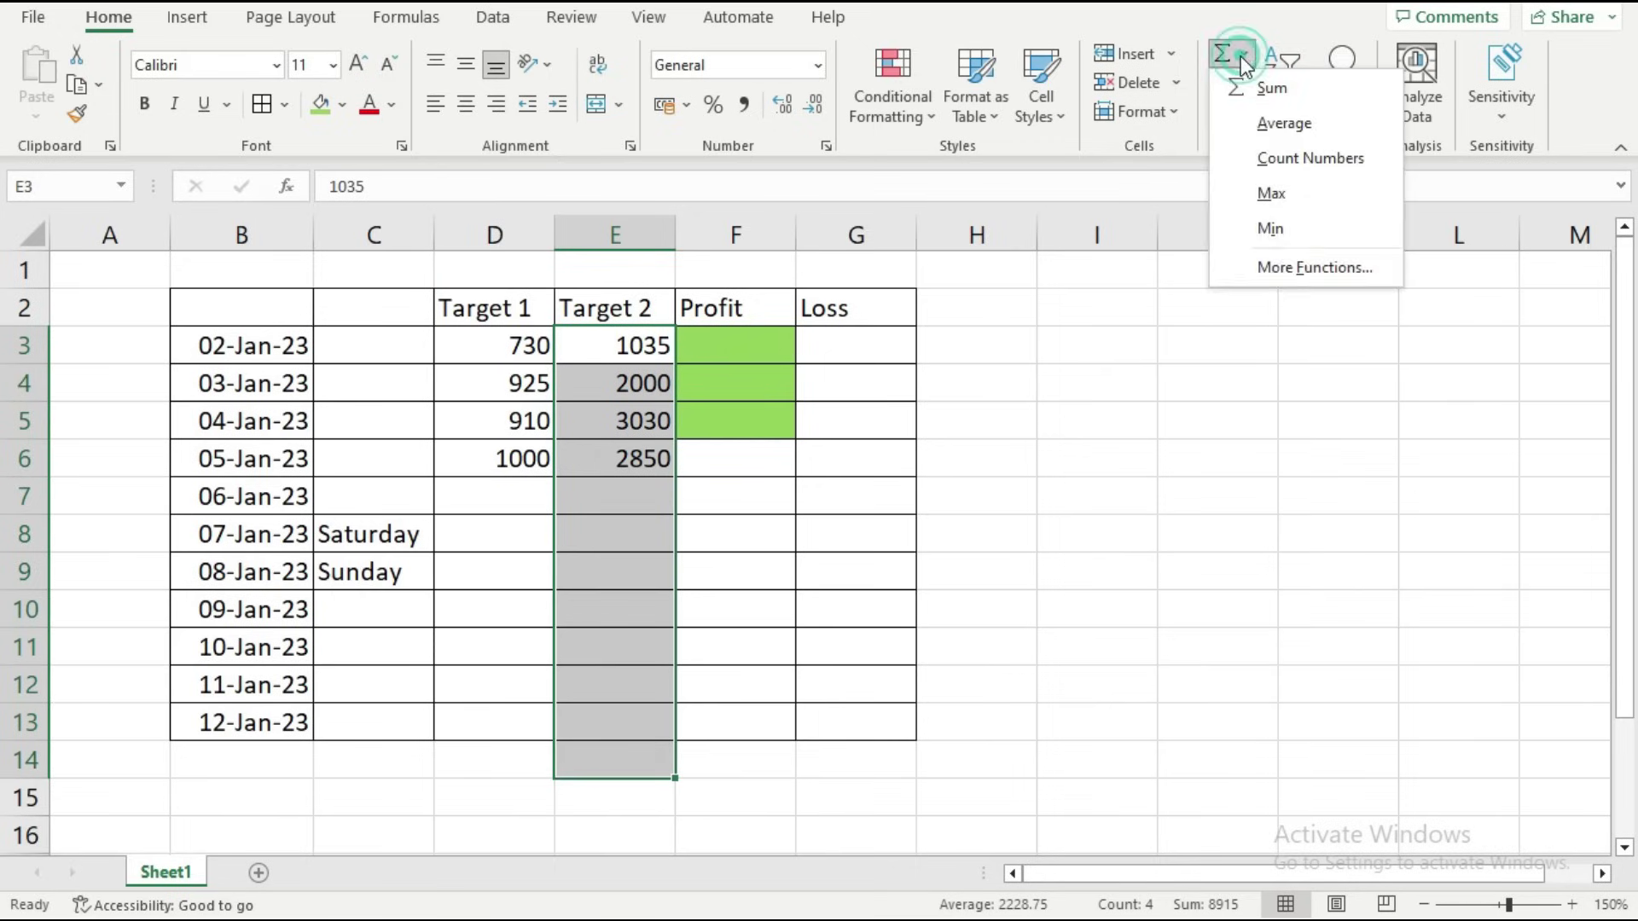
click(1299, 100)
click(783, 798)
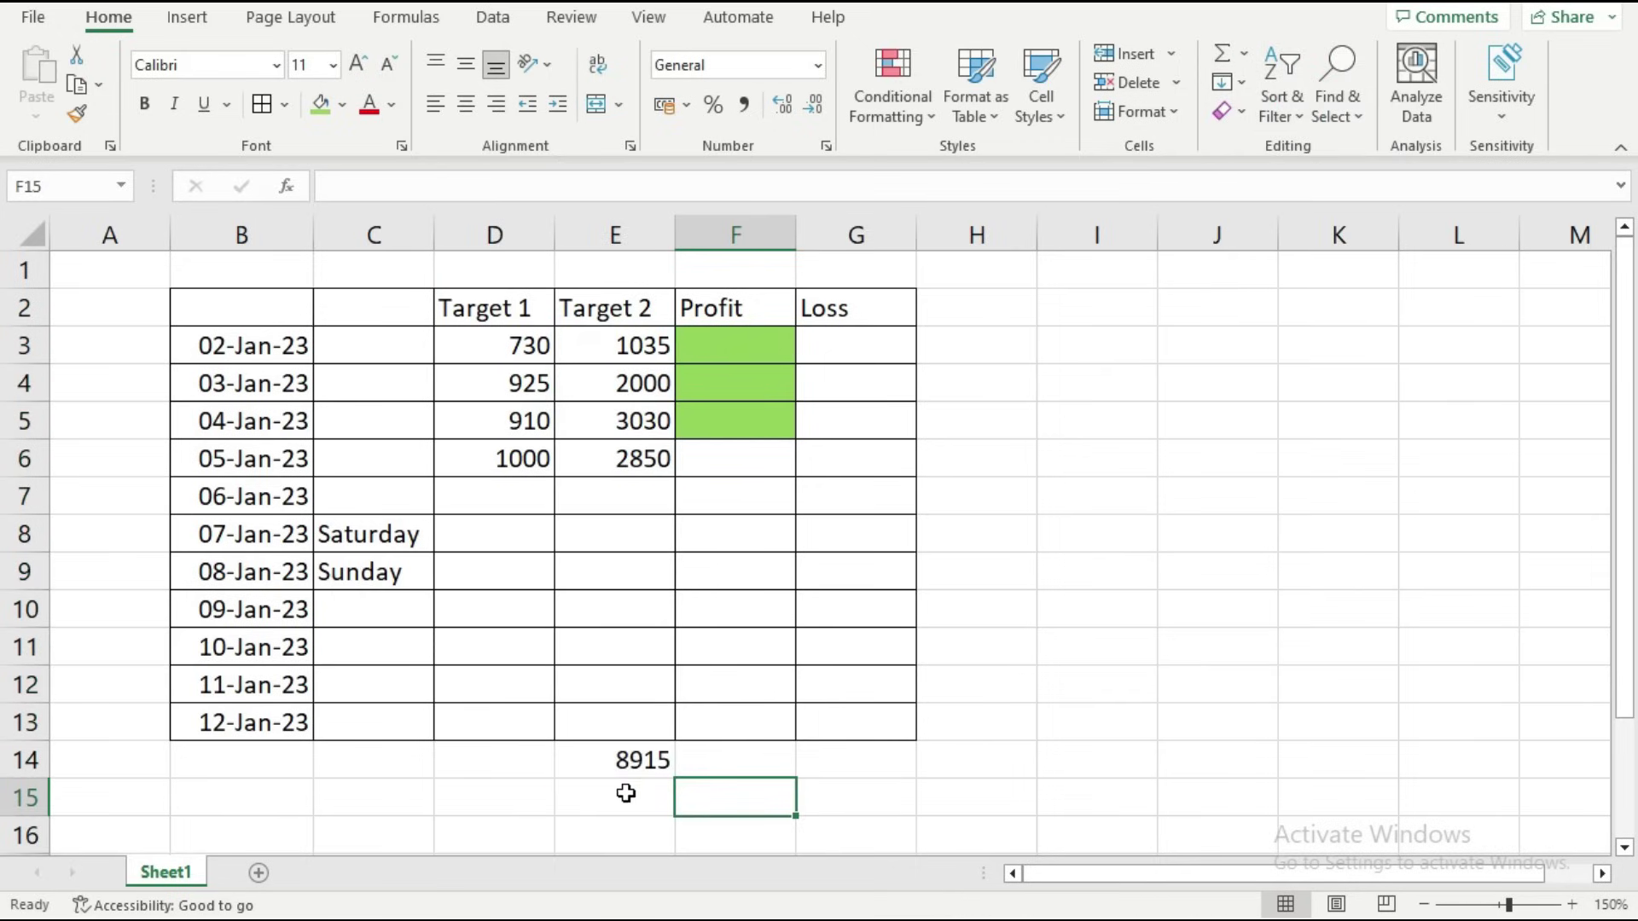
click(604, 763)
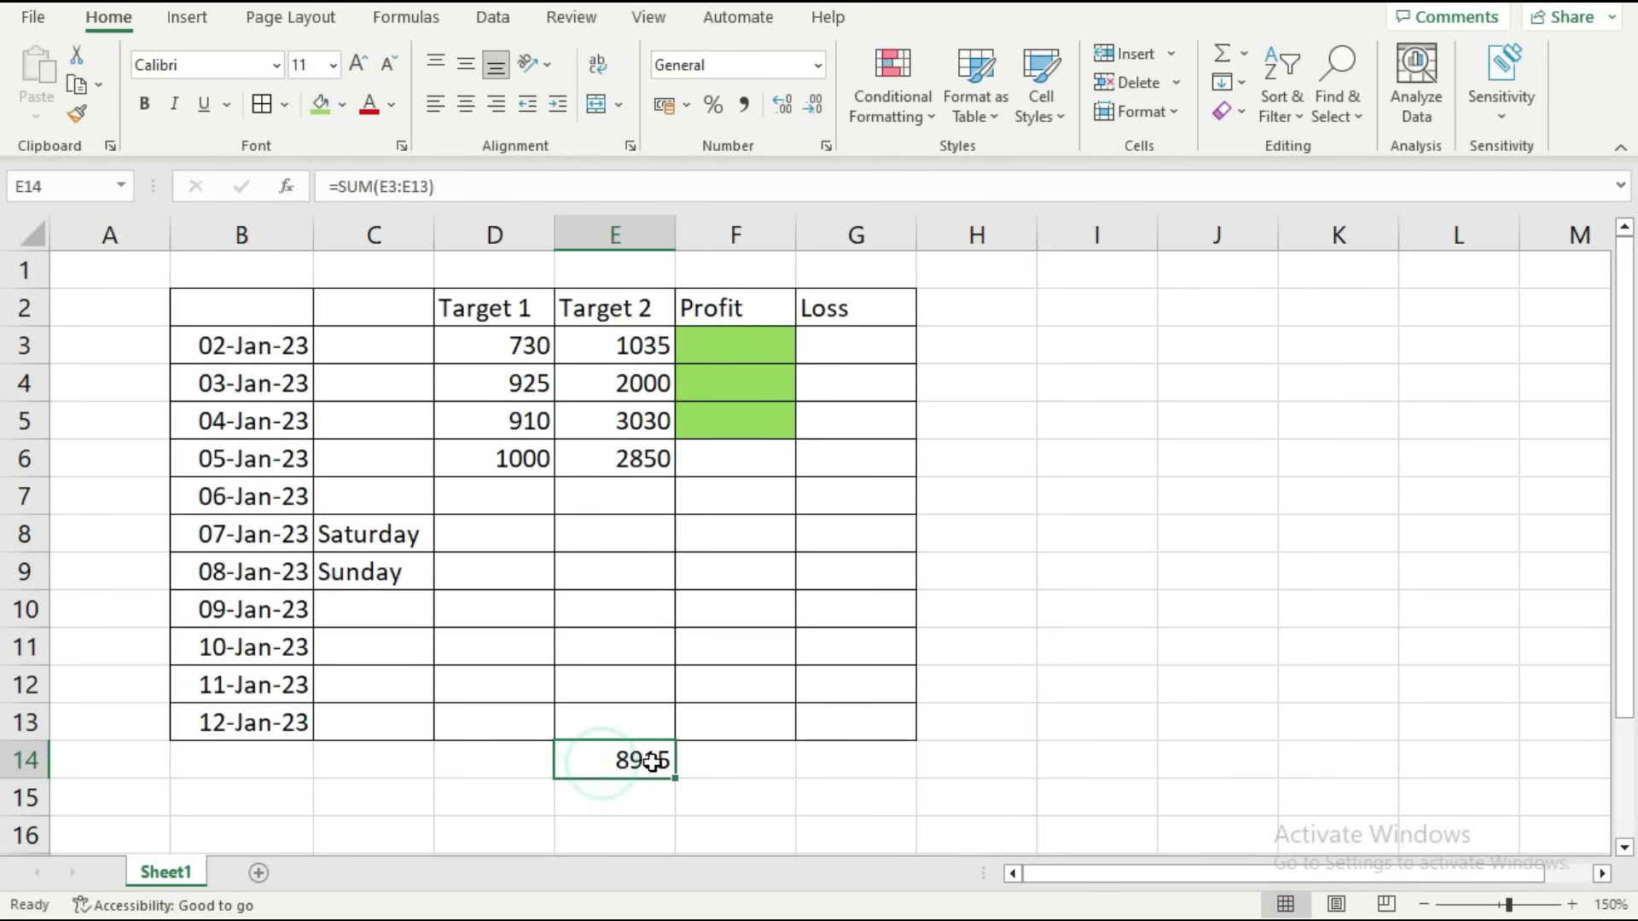
Compare the four traded dates, 02-Jan-23 to 05-Jan-23, with the Target 2 total
click(280, 341)
click(256, 380)
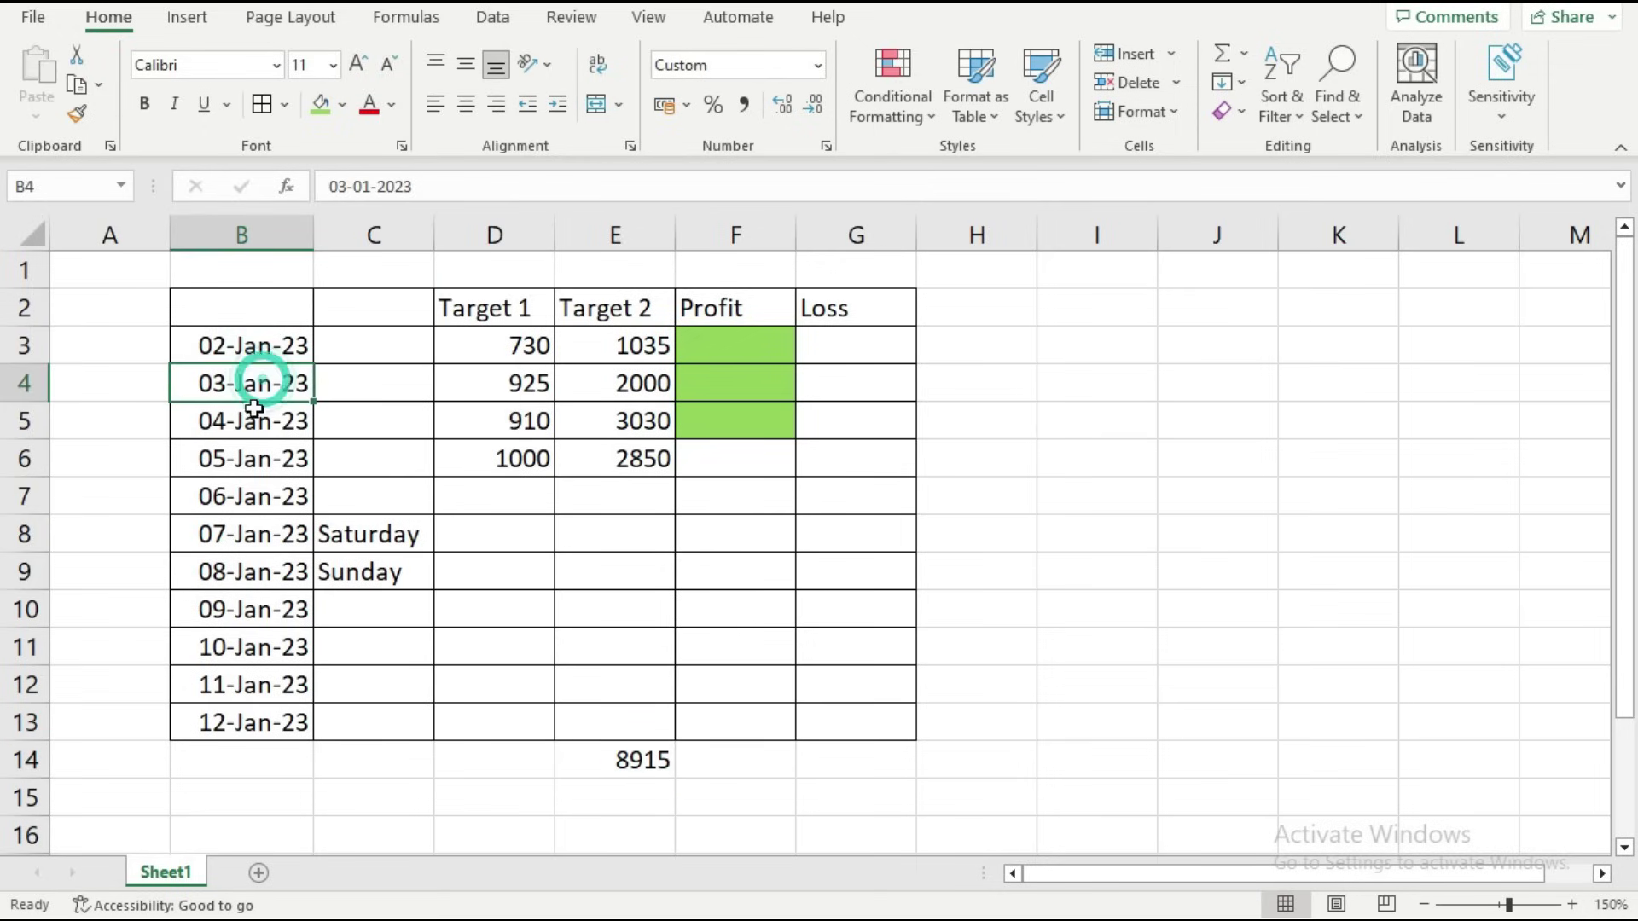
click(252, 418)
click(247, 456)
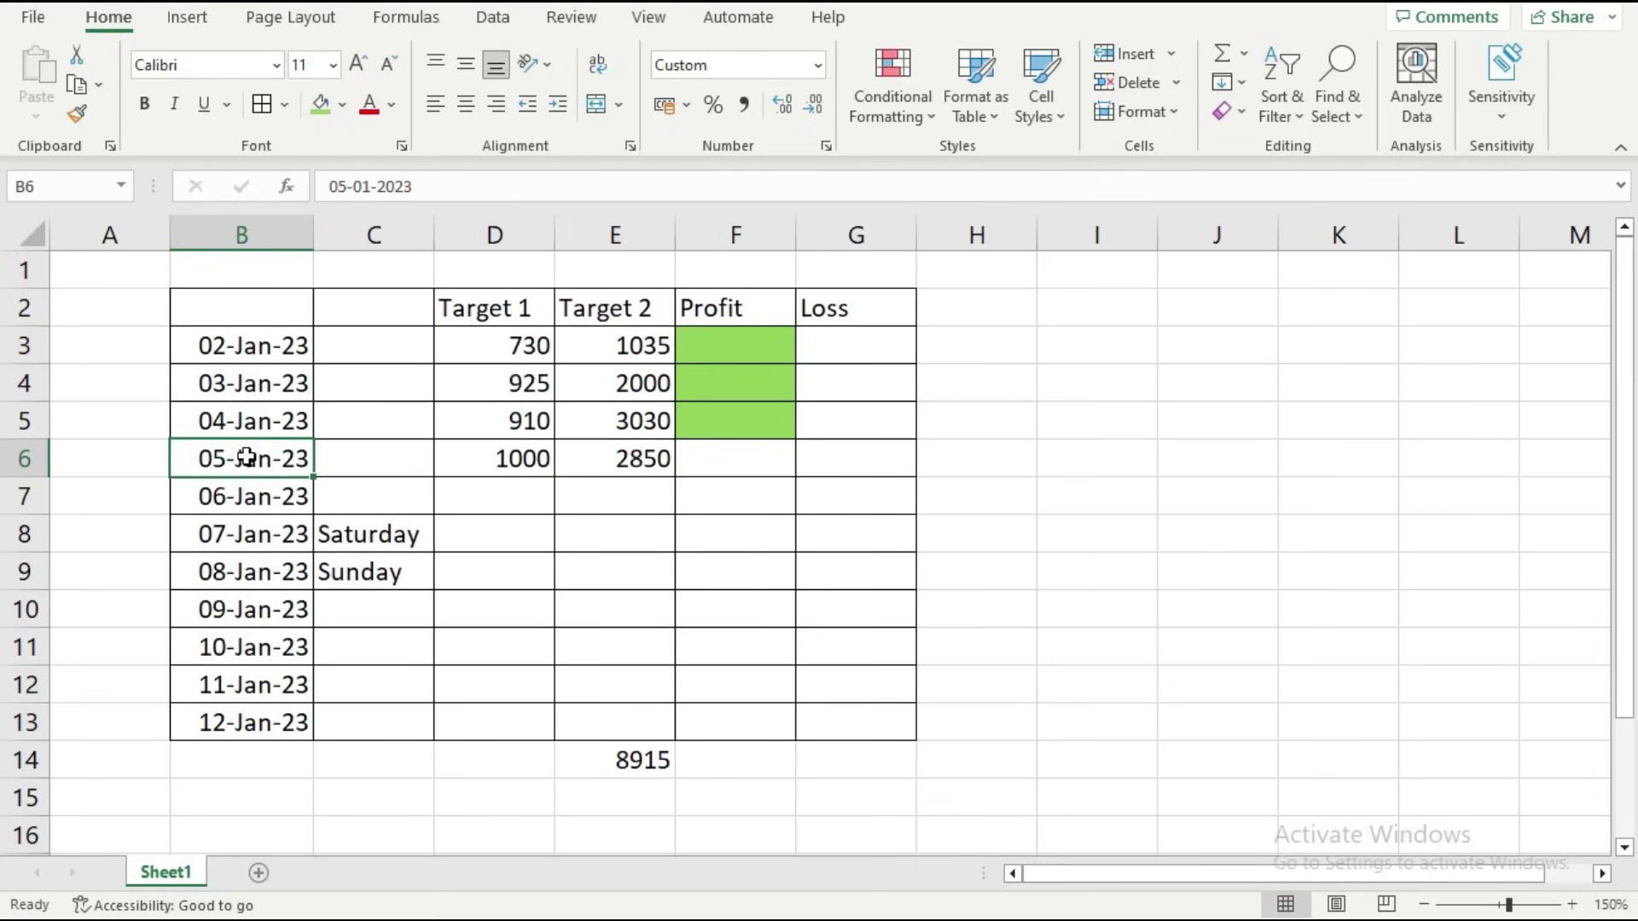
click(646, 762)
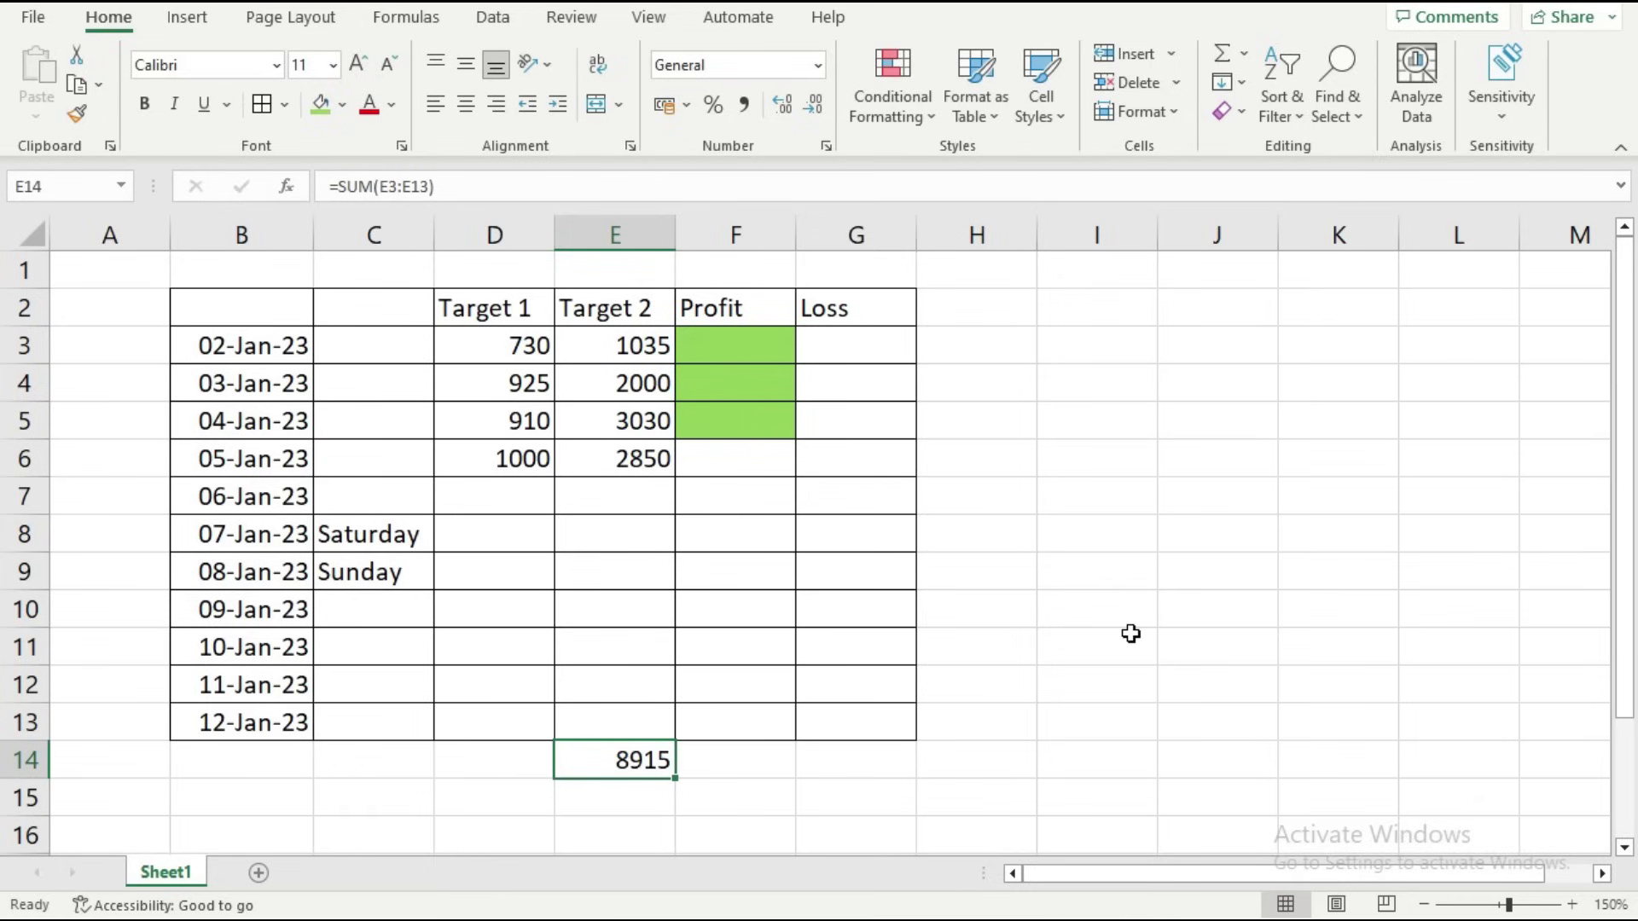